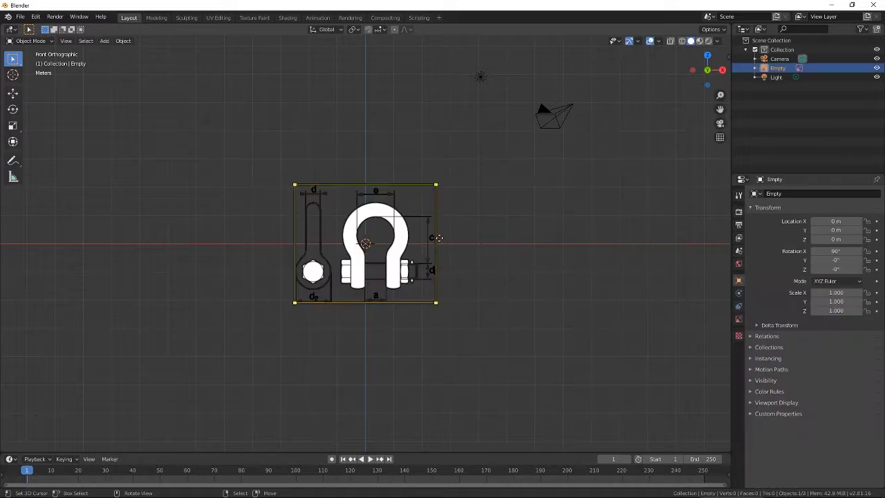
# Step: Move the shackle reference image about 0.97 m up along Z and about 0.32 m in the negative X direction
pyautogui.scroll(2, 360, 256)
pyautogui.click(13, 110)
pyautogui.click(13, 141)
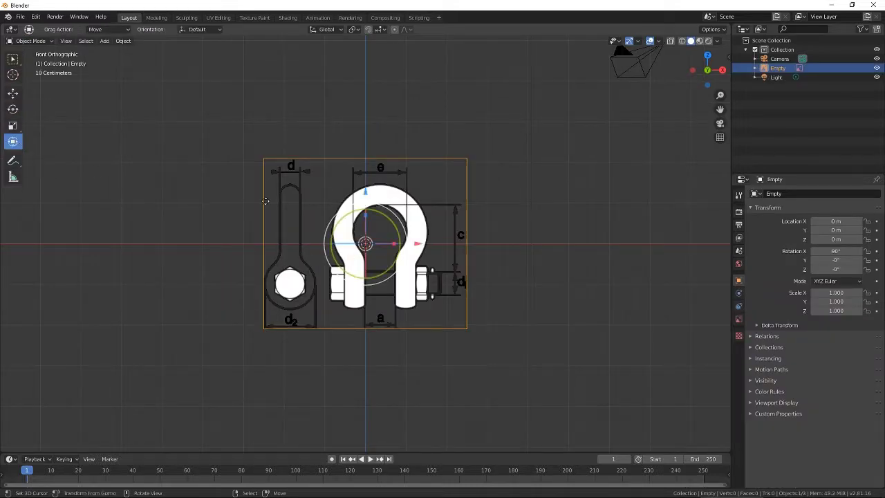
pyautogui.scroll(2, 366, 193)
pyautogui.moveTo(366, 193); pyautogui.dragTo(391, 136)
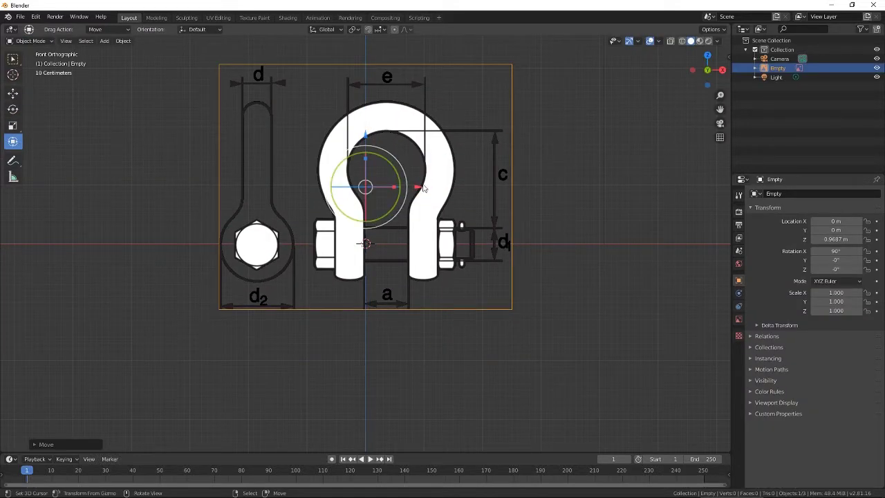
pyautogui.moveTo(418, 185); pyautogui.dragTo(398, 182)
pyautogui.scroll(-1, 426, 181)
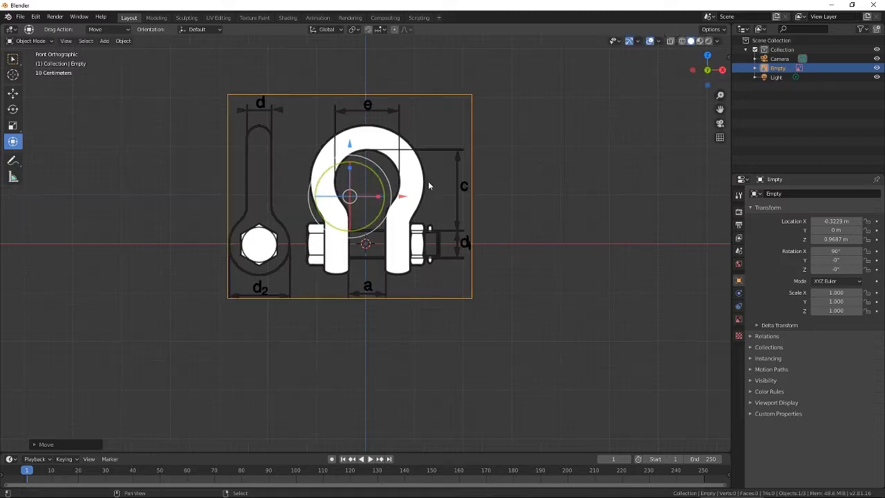
# Step: Duplicate the reference image in place and rotate the copy 90° about the Z axis
pyautogui.moveTo(429, 181); pyautogui.dragTo(392, 203, button='middle')
pyautogui.hotkey('shift', 'd')
pyautogui.rightClick(490, 166)
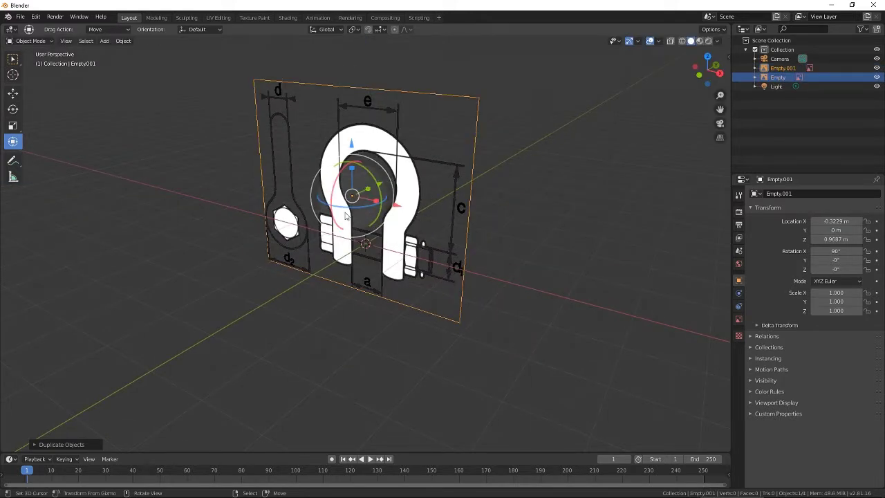
pyautogui.keyDown('ctrl'); pyautogui.moveTo(351, 207); pyautogui.dragTo(456, 191); pyautogui.keyUp('ctrl')
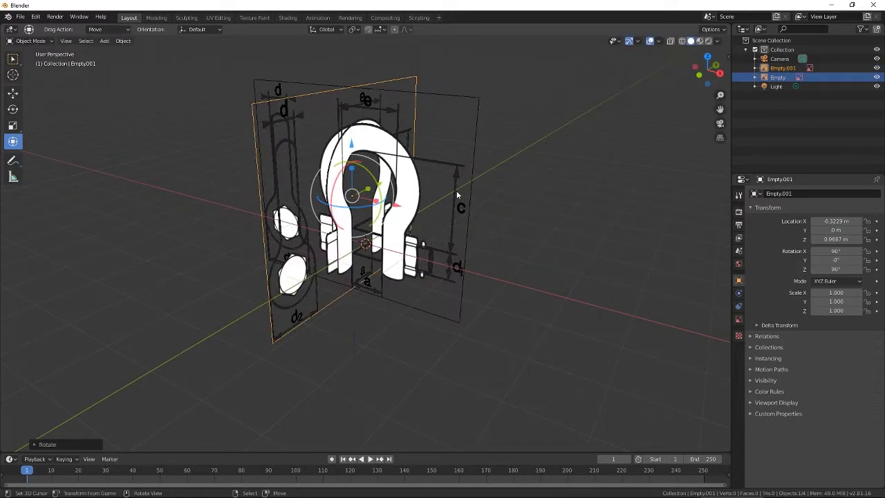
# Step: In the right side view, move the rotated reference image to about 1.86 m along Y, centring the bolt head on the Z axis
pyautogui.press('KP_1')
pyautogui.press('KP_3')
pyautogui.press('g')
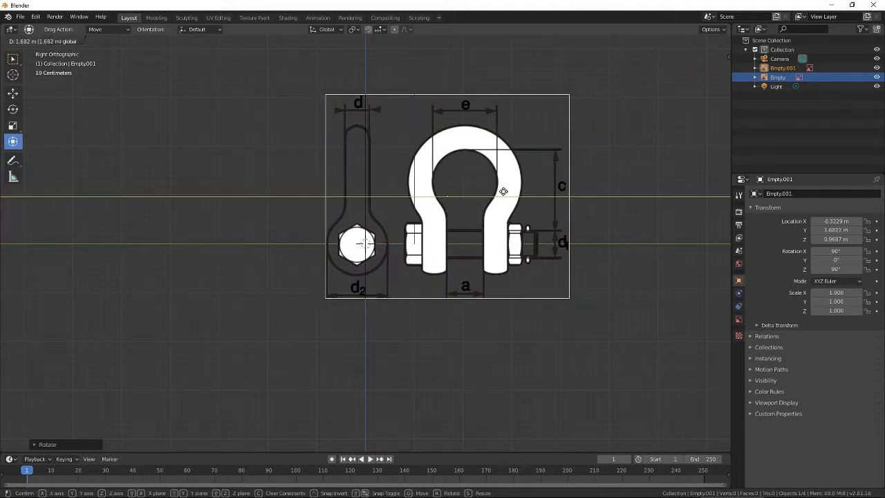
pyautogui.moveTo(512, 189); pyautogui.dragTo(513, 189)
pyautogui.scroll(3, 516, 190)
# Step: Show the selectability toggle for scene objects and make both reference images unselectable
pyautogui.moveTo(492, 197); pyautogui.dragTo(384, 229, button='middle')
pyautogui.scroll(-2, 442, 223)
pyautogui.click(862, 29)
pyautogui.click(797, 59)
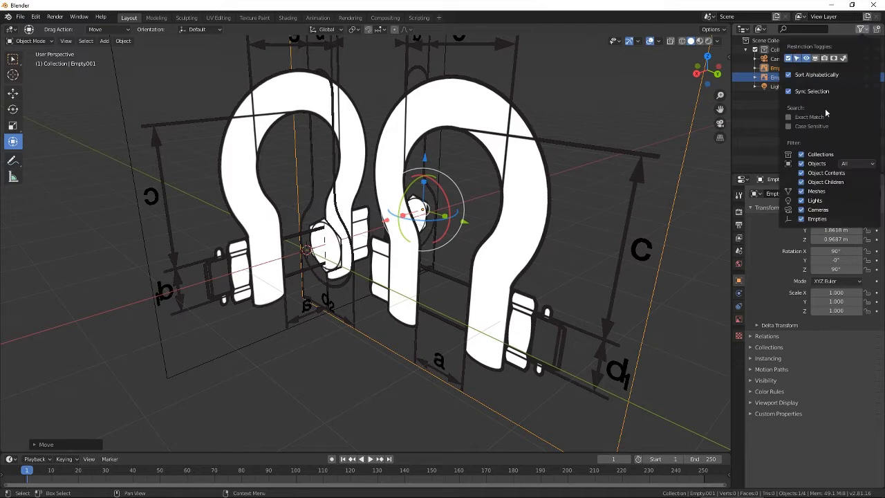
pyautogui.click(868, 77)
pyautogui.click(867, 69)
pyautogui.moveTo(459, 157); pyautogui.dragTo(502, 157, button='middle')
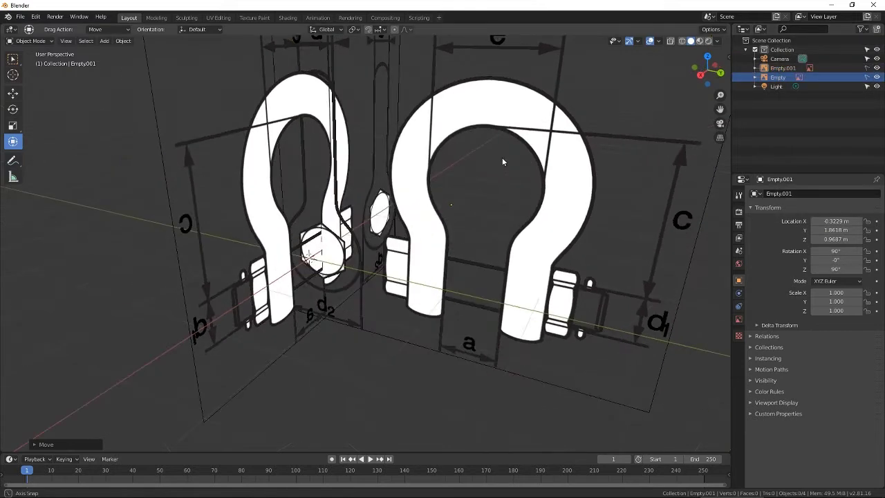
# Step: Add a torus mesh and set its Y rotation to 90°
pyautogui.hotkey('shift', 'a')
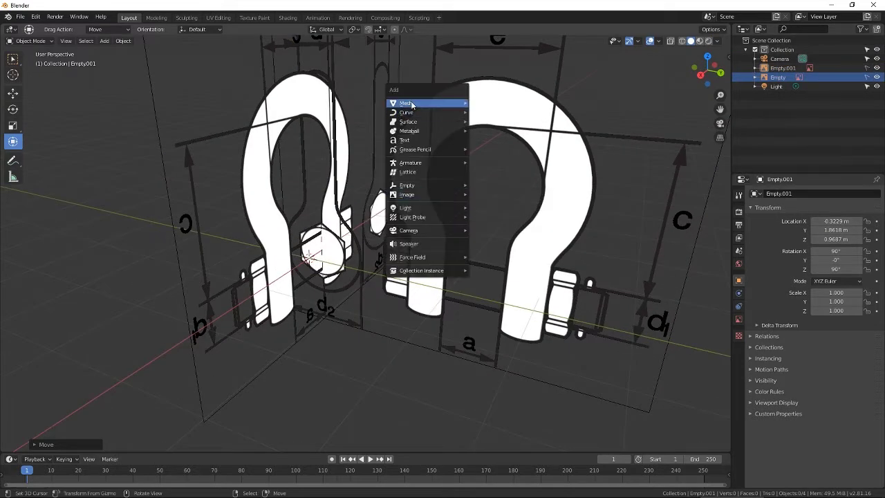
pyautogui.moveTo(415, 103)
pyautogui.click(494, 168)
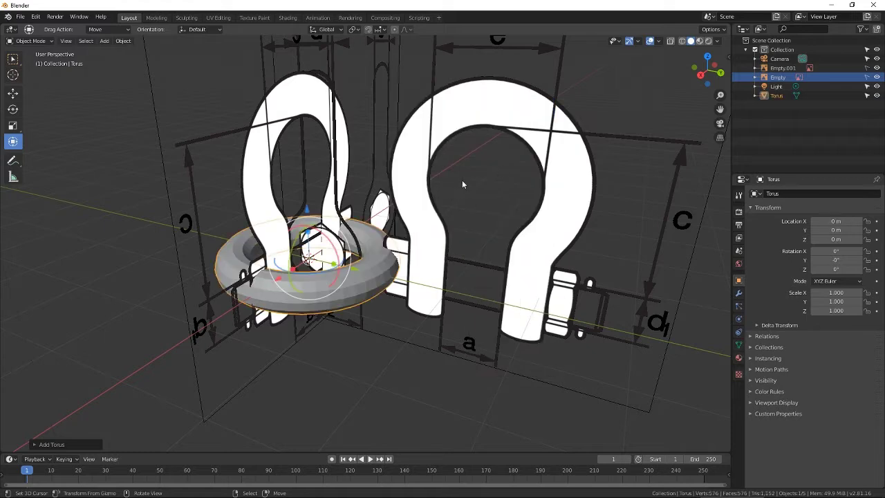
pyautogui.press('KP_1')
pyautogui.press('KP_3')
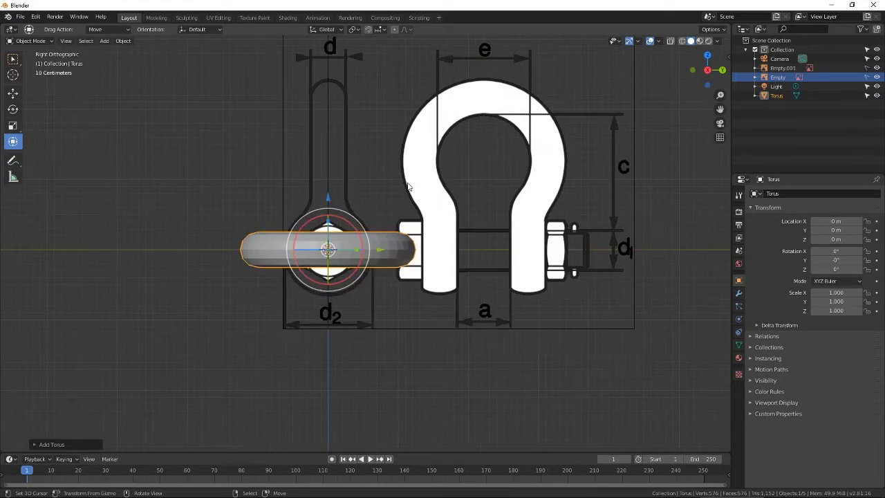
pyautogui.click(50, 443)
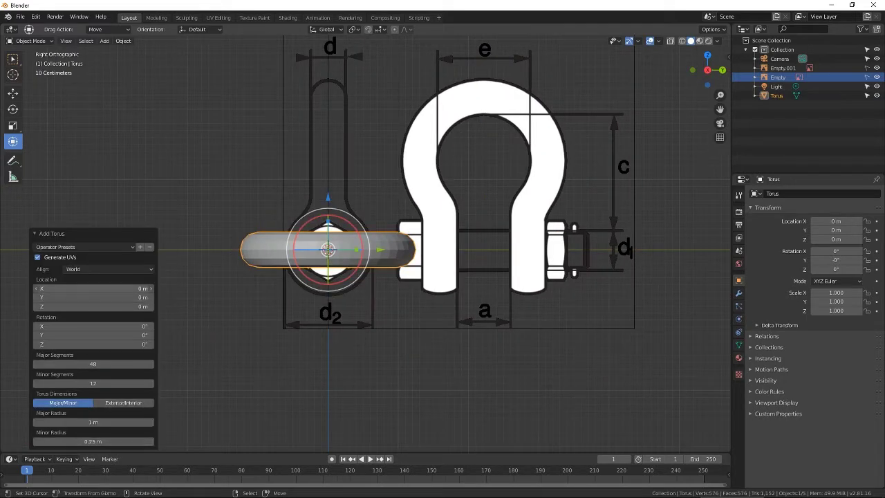
pyautogui.moveTo(120, 334); pyautogui.dragTo(147, 334)
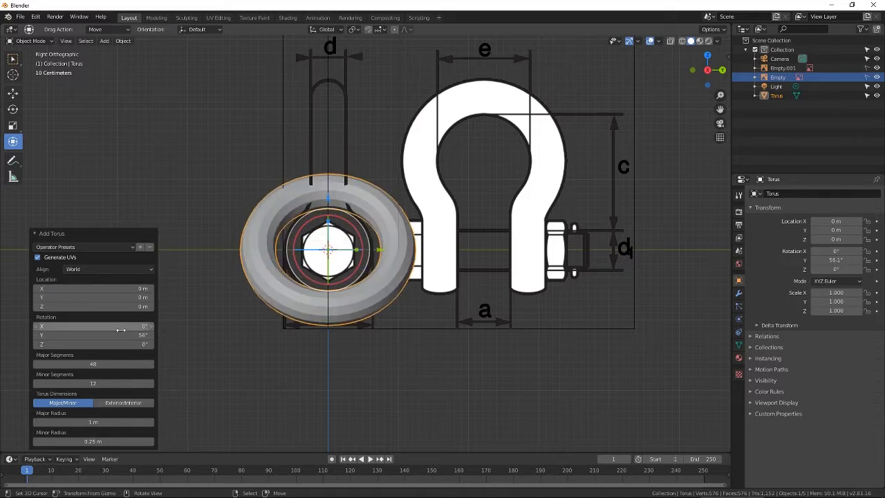
pyautogui.write('90')
pyautogui.press('Return')
# Step: Fit the torus to the shackle eye in the reference with a major radius of 0.41 m and a minor radius of 0.17 m
pyautogui.moveTo(103, 421)
pyautogui.mouseDown()
pyautogui.moveTo(70, 420)
pyautogui.moveTo(108, 440)
pyautogui.moveTo(95, 440)
pyautogui.moveTo(102, 421)
pyautogui.moveTo(108, 440)
pyautogui.moveTo(100, 421)
pyautogui.mouseUp()
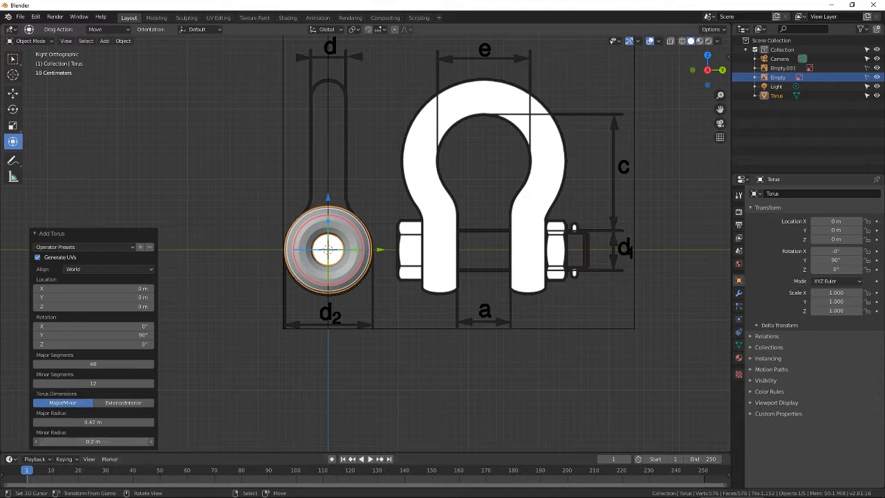
pyautogui.moveTo(94, 441)
pyautogui.mouseDown()
pyautogui.moveTo(98, 422)
pyautogui.moveTo(81, 439)
pyautogui.moveTo(91, 422)
pyautogui.mouseUp()
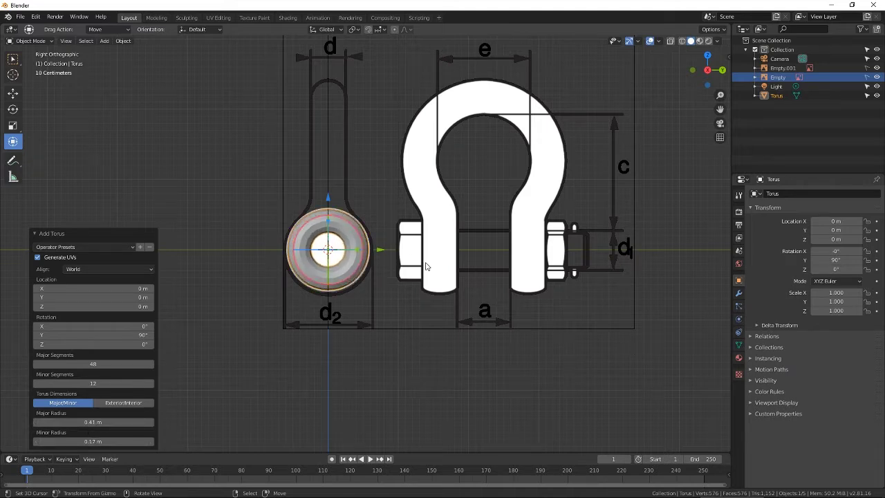
pyautogui.moveTo(413, 255); pyautogui.dragTo(350, 279, button='middle')
pyautogui.press('KP_1')
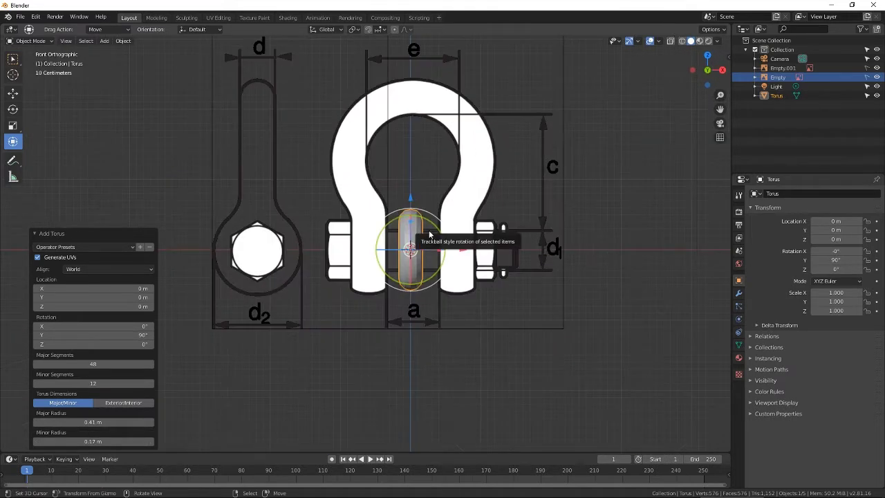
pyautogui.press('KP_3')
pyautogui.press('KP_1')
pyautogui.moveTo(462, 254); pyautogui.dragTo(421, 246)
pyautogui.scroll(3, 421, 247)
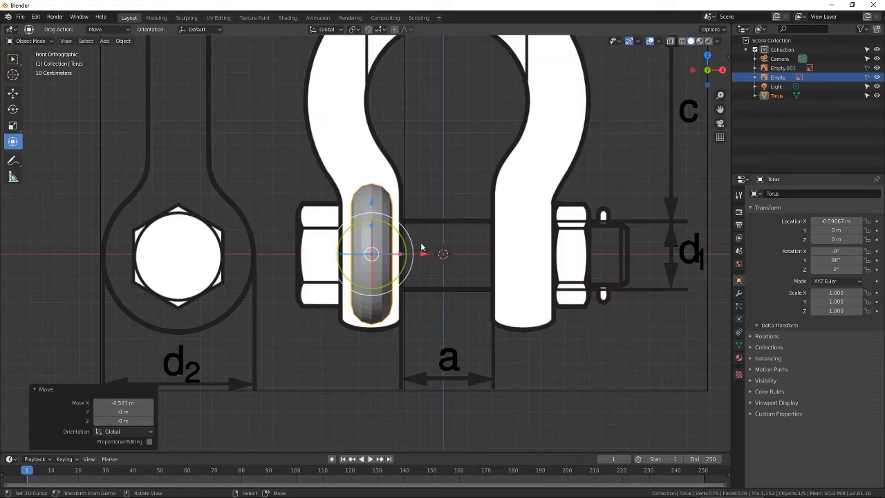
pyautogui.hotkey('ctrl', 'z')
# Step: In edit mode, move the whole torus mesh about 0.6 m in negative X onto the shackle leg, keeping its origin in place
pyautogui.press('Tab')
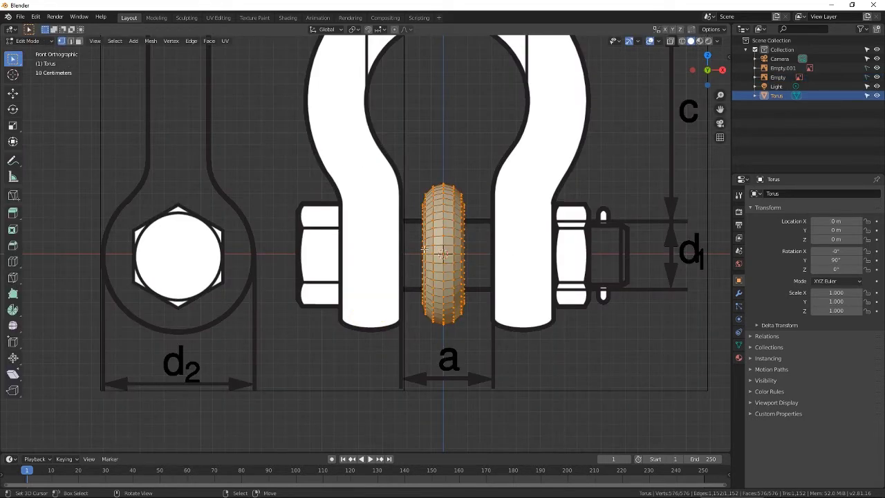
pyautogui.moveTo(497, 253); pyautogui.dragTo(426, 252)
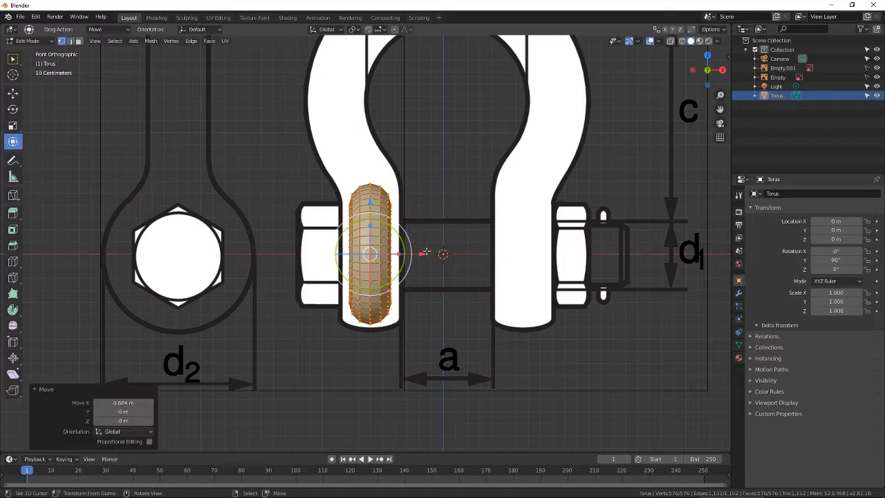
pyautogui.press('Tab')
# Step: Add a Mirror modifier to the torus with only the Z axis enabled and Clipping turned on
pyautogui.click(738, 293)
pyautogui.click(774, 194)
pyautogui.click(704, 289)
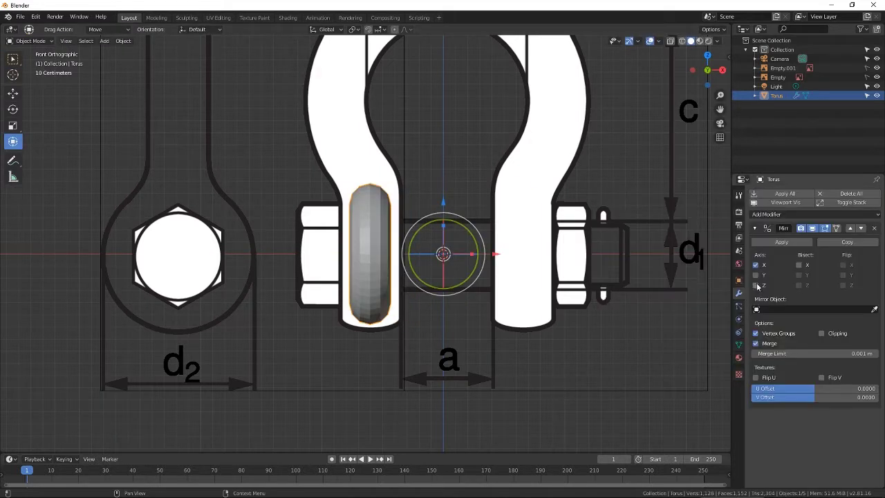
pyautogui.click(756, 285)
pyautogui.click(755, 265)
pyautogui.click(821, 334)
pyautogui.scroll(1, 444, 236)
pyautogui.scroll(-1, 447, 237)
pyautogui.moveTo(446, 237); pyautogui.dragTo(446, 289, button='middle')
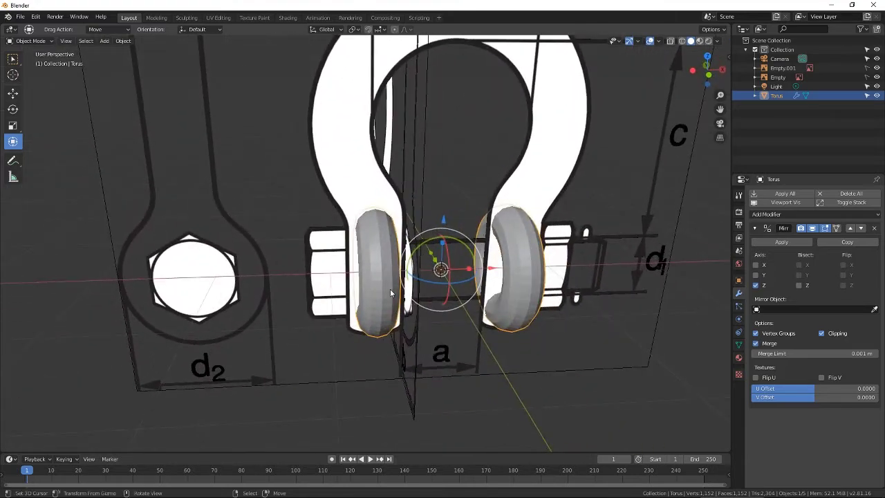
# Step: Enter edit mode on the torus and hide the front reference image
pyautogui.moveTo(390, 290); pyautogui.dragTo(452, 286, button='middle')
pyautogui.scroll(1, 370, 277)
pyautogui.press('Tab')
pyautogui.scroll(2, 337, 301)
pyautogui.click(876, 78)
# Step: Duplicate the cross-section edge loop at the top of the torus, raise the copy above it and rotate it 90° about X
pyautogui.keyDown('alt'); pyautogui.rightClick(503, 233); pyautogui.keyUp('alt')
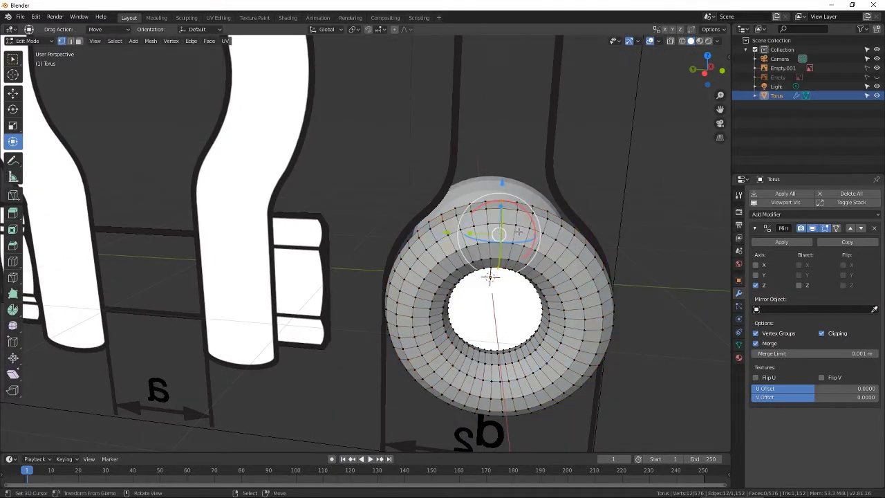
pyautogui.hotkey('shift', 's')
pyautogui.hotkey('ctrl', 'z')
pyautogui.hotkey('shift', 'd')
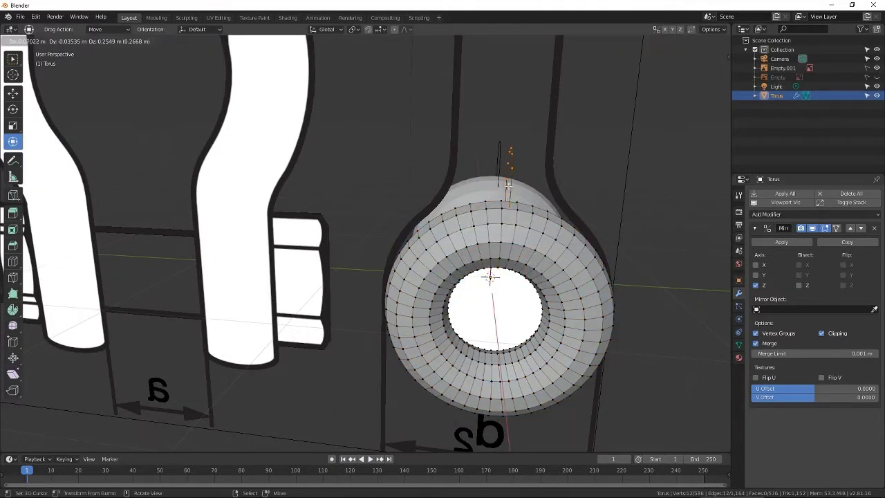
pyautogui.rightClick(517, 166)
pyautogui.moveTo(502, 183); pyautogui.dragTo(537, 146)
pyautogui.write('90')
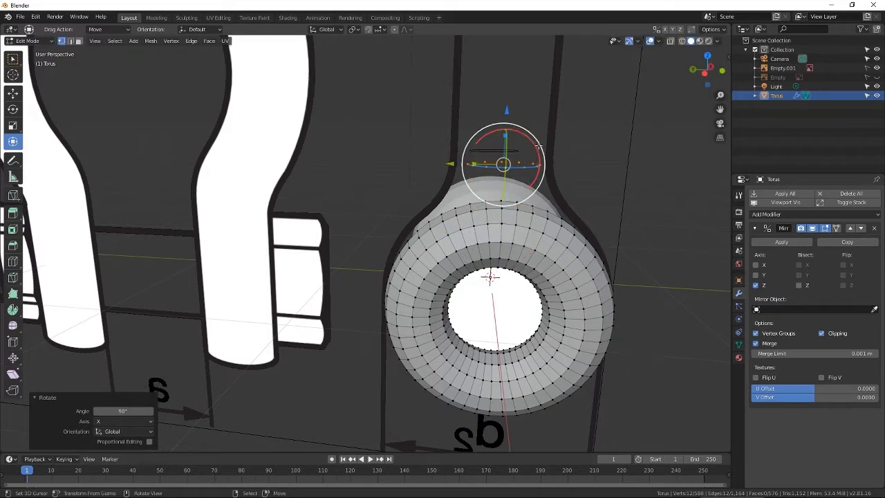
# Step: Extrude the duplicated ring and lower the new loop 0.21 m along Z to form a neck down to the torus
pyautogui.scroll(1, 581, 172)
pyautogui.press('e')
pyautogui.rightClick(552, 131)
pyautogui.moveTo(538, 91); pyautogui.dragTo(548, 144)
pyautogui.scroll(3, 549, 144)
pyautogui.moveTo(595, 180); pyautogui.dragTo(512, 177, button='middle')
# Step: Hide the side reference image, deselect two opposite vertices of the neck's base loop and lower the rest about 0.016 m
pyautogui.click(876, 68)
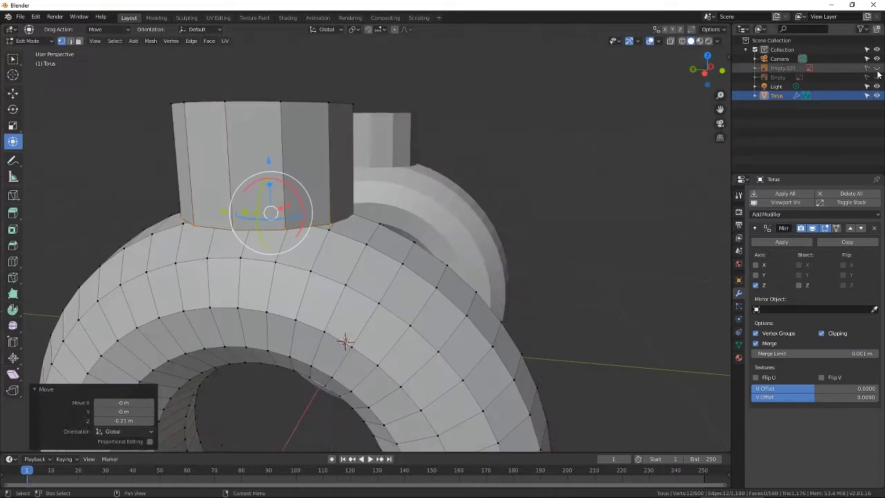
pyautogui.moveTo(415, 173); pyautogui.dragTo(511, 200, button='middle')
pyautogui.moveTo(484, 140); pyautogui.dragTo(489, 139)
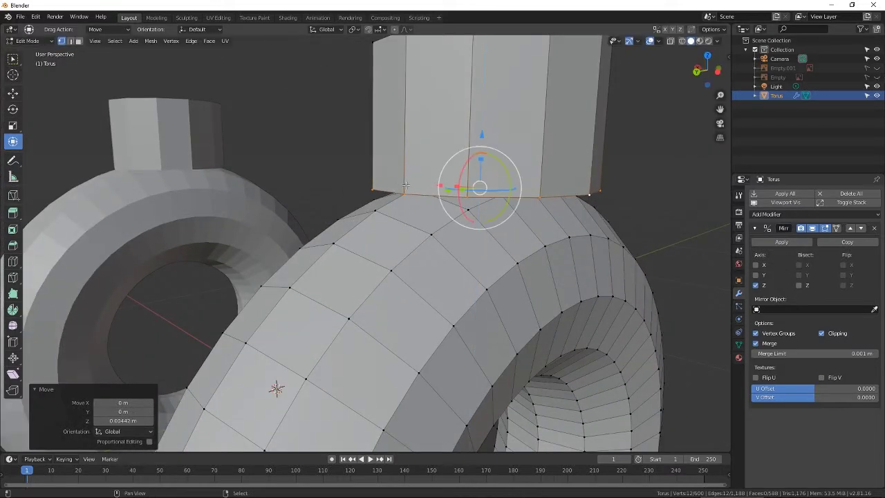
pyautogui.keyDown('shift'); pyautogui.click(404, 194); pyautogui.keyUp('shift')
pyautogui.moveTo(428, 197); pyautogui.dragTo(249, 211, button='middle')
pyautogui.keyDown('shift'); pyautogui.click(308, 215); pyautogui.keyUp('shift')
pyautogui.moveTo(214, 157); pyautogui.dragTo(221, 165)
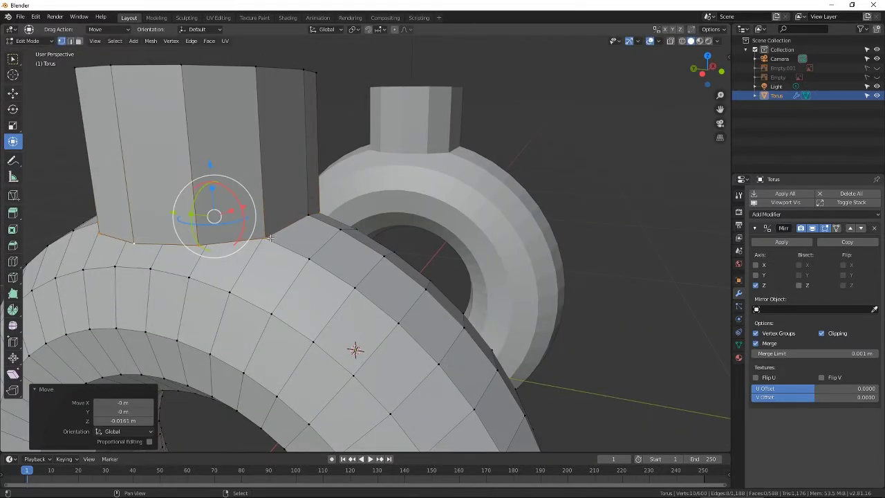
# Step: Deselect the next four vertices of the neck's base loop and lower the remaining ones further onto the torus surface
pyautogui.keyDown('shift'); pyautogui.click(264, 238); pyautogui.keyUp('shift')
pyautogui.keyDown('shift'); pyautogui.click(319, 213); pyautogui.keyUp('shift')
pyautogui.moveTo(320, 218); pyautogui.dragTo(430, 225, button='middle')
pyautogui.keyDown('shift'); pyautogui.click(422, 250); pyautogui.keyUp('shift')
pyautogui.keyDown('shift'); pyautogui.click(344, 223); pyautogui.keyUp('shift')
pyautogui.moveTo(458, 170); pyautogui.dragTo(461, 199)
# Step: Deselect four more vertices of the neck's base loop and lower the last two about 0.079 m onto the torus
pyautogui.keyDown('shift'); pyautogui.click(494, 291); pyautogui.keyUp('shift')
pyautogui.keyDown('shift'); pyautogui.click(575, 266); pyautogui.keyUp('shift')
pyautogui.moveTo(484, 242); pyautogui.dragTo(600, 236, button='middle')
pyautogui.keyDown('shift'); pyautogui.click(529, 216); pyautogui.keyUp('shift')
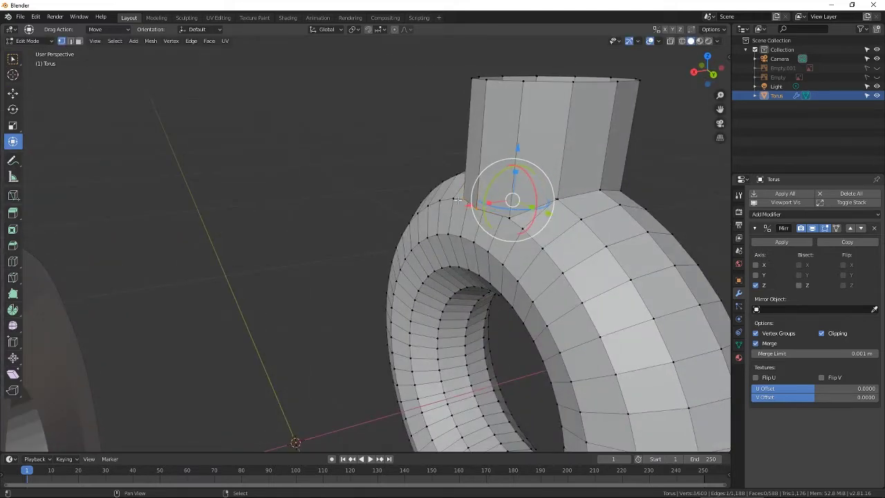
pyautogui.keyDown('shift'); pyautogui.click(468, 199); pyautogui.keyUp('shift')
pyautogui.scroll(3, 595, 176)
pyautogui.keyDown('shift'); pyautogui.moveTo(655, 159); pyautogui.dragTo(405, 196, button='middle'); pyautogui.keyUp('shift')
pyautogui.moveTo(404, 196); pyautogui.dragTo(477, 194, button='middle')
pyautogui.moveTo(395, 158); pyautogui.dragTo(392, 208)
# Step: Draw a cut line on the torus surface just outside the neck's base, from below the pointed front tip along one side
pyautogui.scroll(-3, 392, 208)
pyautogui.moveTo(392, 207); pyautogui.dragTo(418, 185, button='middle')
pyautogui.scroll(3, 430, 186)
pyautogui.click(13, 196)
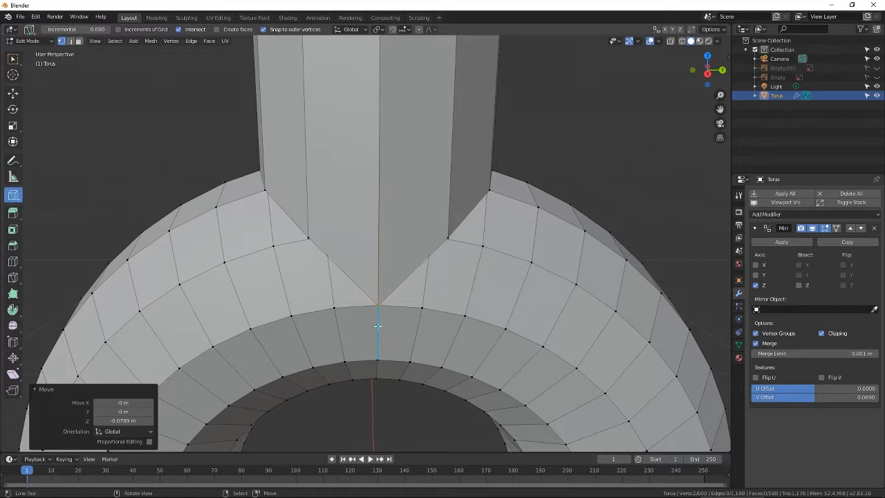
pyautogui.click(378, 326)
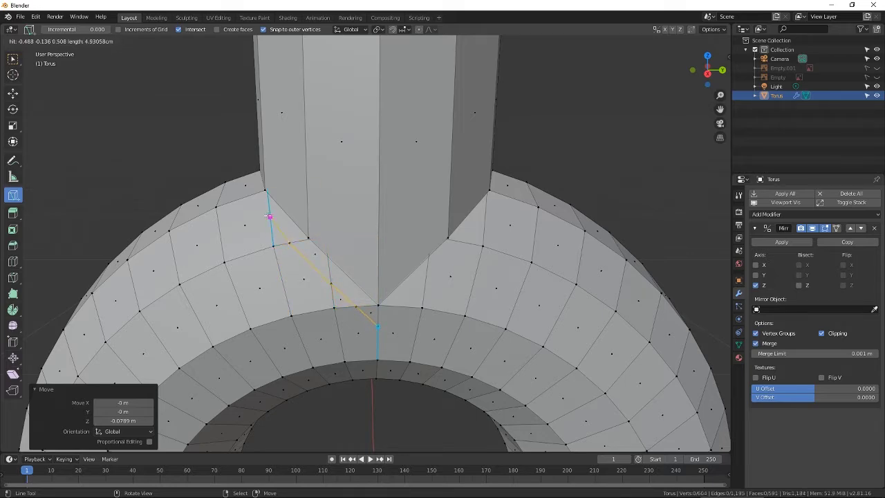
pyautogui.moveTo(250, 198); pyautogui.dragTo(342, 241, button='middle')
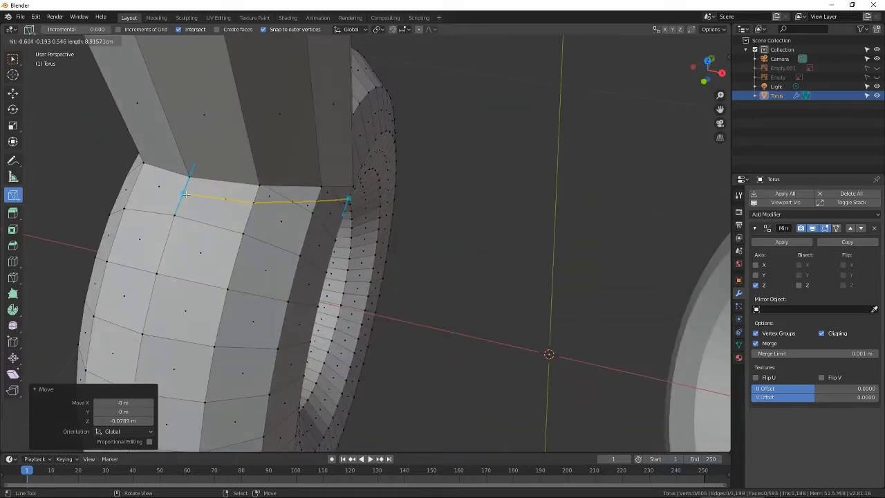
pyautogui.moveTo(147, 179); pyautogui.dragTo(163, 222, button='middle')
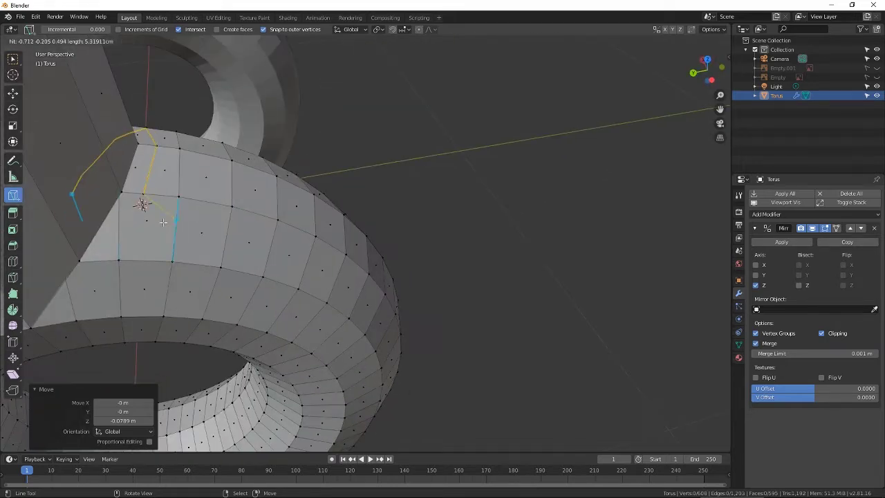
# Step: Continue the cut line below the opposite tip of the neck's base and partway along its next side
pyautogui.click(103, 261)
pyautogui.keyDown('shift'); pyautogui.moveTo(103, 260); pyautogui.dragTo(323, 249, button='middle'); pyautogui.keyUp('shift')
pyautogui.moveTo(324, 249); pyautogui.dragTo(325, 234, button='middle')
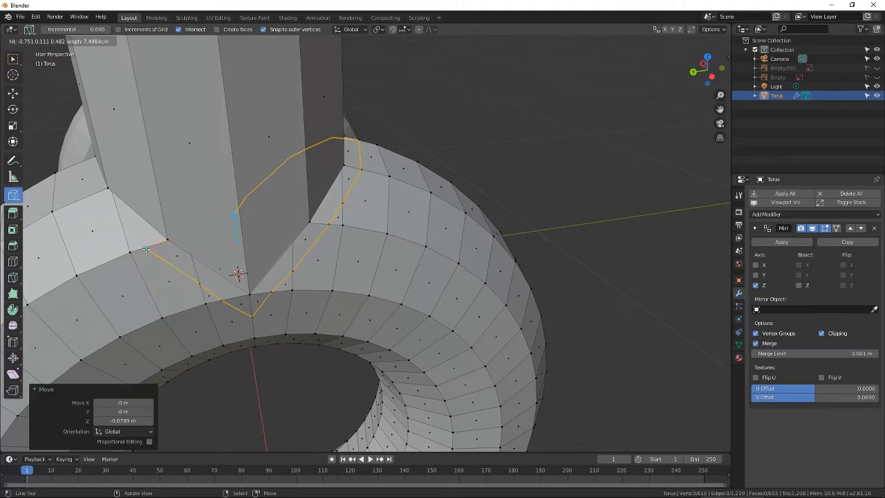
pyautogui.moveTo(90, 200); pyautogui.dragTo(438, 250, button='middle')
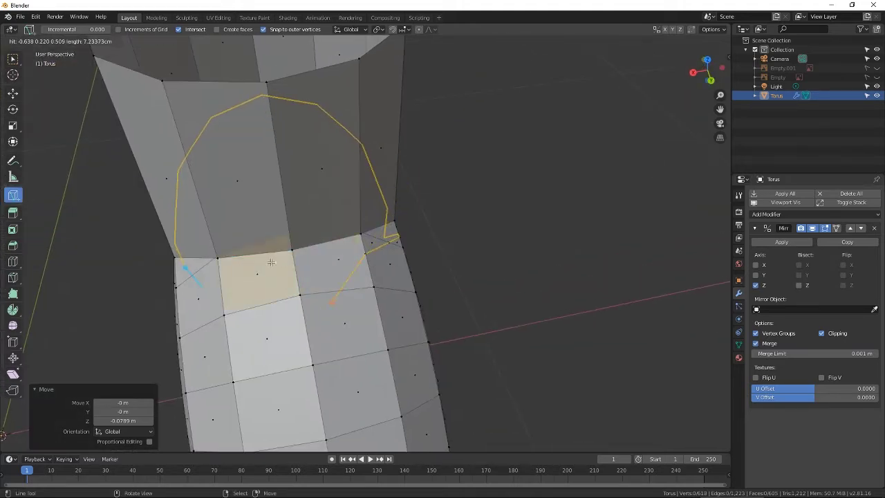
pyautogui.press('Escape')
# Step: Draw the remaining cut segments along the neck's other side back to the starting tip, closing the loop around its base
pyautogui.moveTo(551, 162); pyautogui.dragTo(540, 188, button='middle')
pyautogui.click(368, 257)
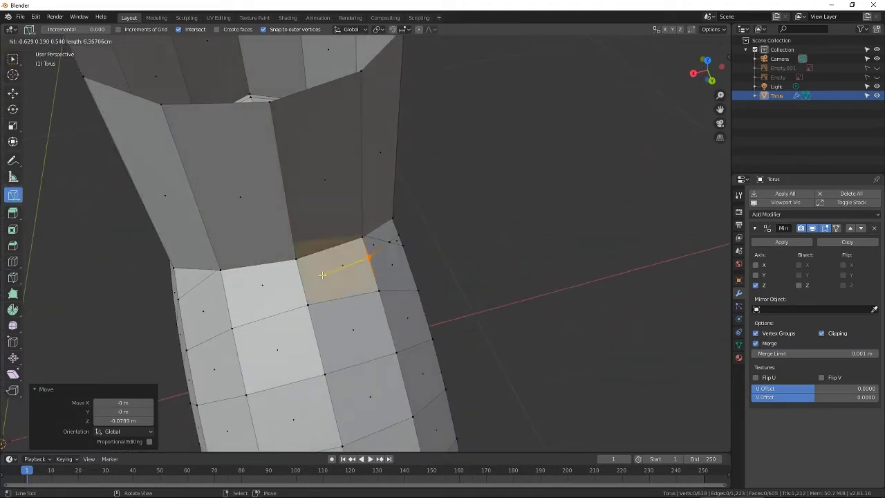
pyautogui.moveTo(224, 295); pyautogui.dragTo(302, 183, button='middle')
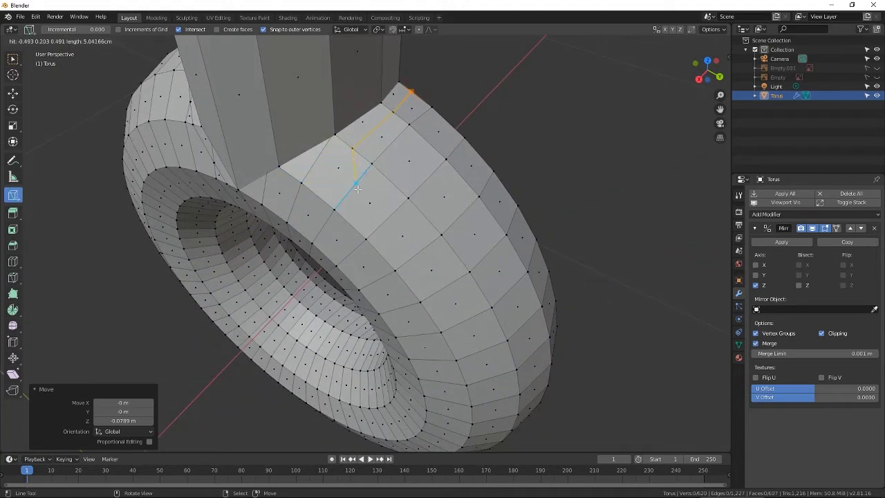
pyautogui.moveTo(357, 188); pyautogui.dragTo(406, 253, button='middle')
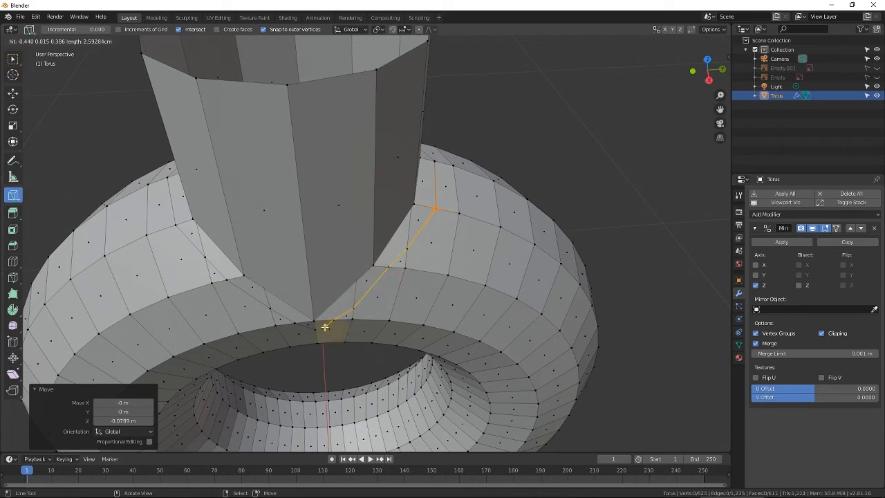
pyautogui.press('Escape')
pyautogui.moveTo(388, 285); pyautogui.dragTo(398, 220, button='middle')
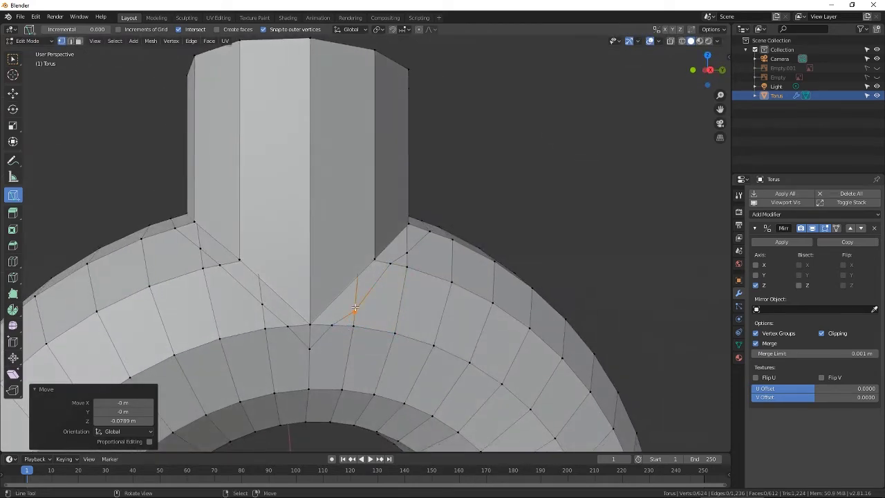
pyautogui.hotkey('ctrl', 'z')
pyautogui.moveTo(547, 219); pyautogui.dragTo(325, 257, button='middle')
pyautogui.click(13, 142)
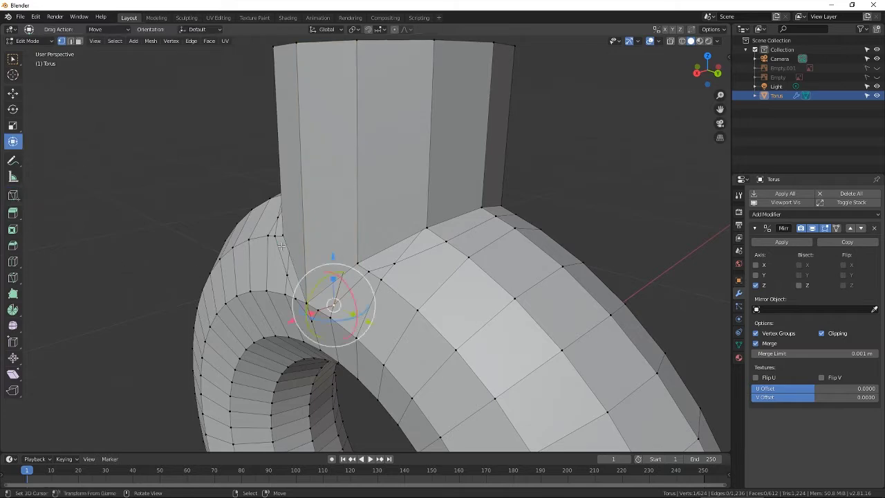
# Step: Select the whole ring of narrow torus faces between the neck's base and the cut line and delete them
pyautogui.moveTo(266, 242); pyautogui.dragTo(401, 212, button='middle')
pyautogui.scroll(1, 400, 228)
pyautogui.moveTo(392, 305); pyautogui.dragTo(419, 307, button='middle')
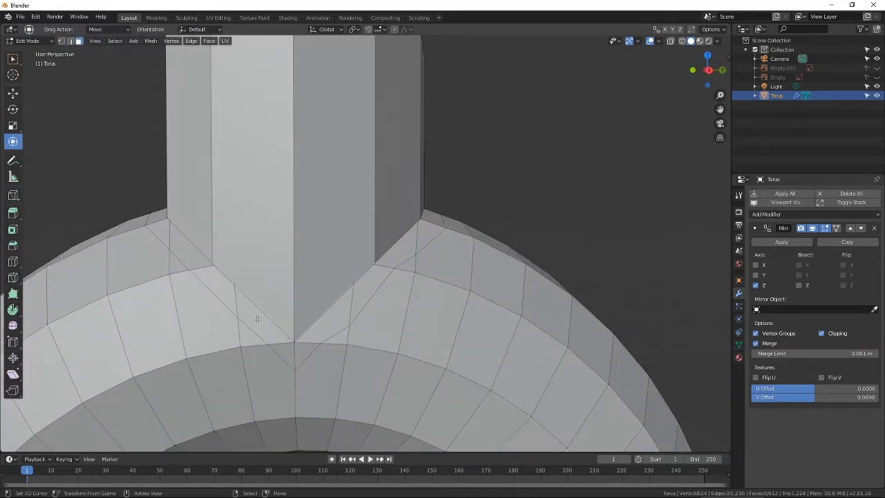
pyautogui.keyDown('shift'); pyautogui.rightClick(180, 244); pyautogui.keyUp('shift')
pyautogui.keyDown('shift'); pyautogui.rightClick(158, 217); pyautogui.keyUp('shift')
pyautogui.keyDown('shift'); pyautogui.rightClick(259, 321); pyautogui.keyUp('shift')
pyautogui.keyDown('shift'); pyautogui.rightClick(284, 351); pyautogui.keyUp('shift')
pyautogui.keyDown('shift'); pyautogui.rightClick(304, 350); pyautogui.keyUp('shift')
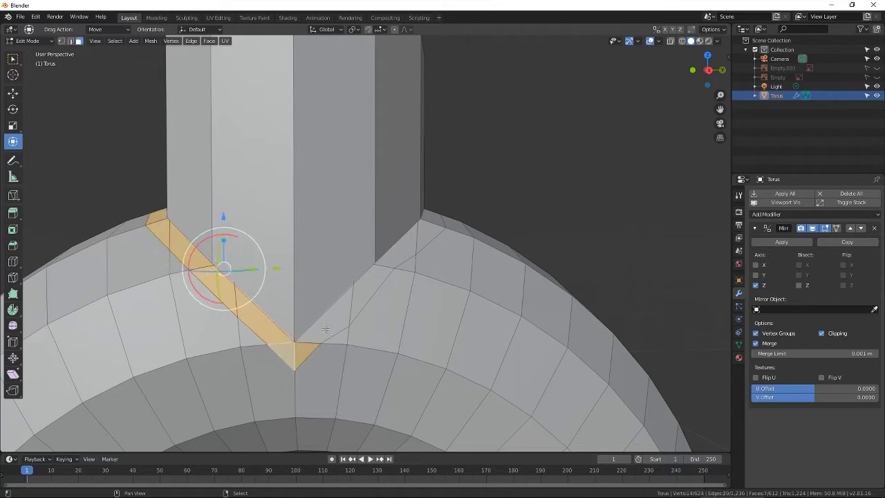
pyautogui.keyDown('shift'); pyautogui.rightClick(335, 320); pyautogui.keyUp('shift')
pyautogui.keyDown('shift'); pyautogui.rightClick(367, 288); pyautogui.keyUp('shift')
pyautogui.keyDown('shift'); pyautogui.rightClick(394, 250); pyautogui.keyUp('shift')
pyautogui.keyDown('shift'); pyautogui.rightClick(427, 233); pyautogui.keyUp('shift')
pyautogui.moveTo(442, 239); pyautogui.dragTo(346, 252, button='middle')
pyautogui.keyDown('shift'); pyautogui.rightClick(458, 256); pyautogui.keyUp('shift')
pyautogui.keyDown('shift'); pyautogui.rightClick(553, 253); pyautogui.keyUp('shift')
pyautogui.moveTo(622, 270); pyautogui.dragTo(428, 242, button='middle')
pyautogui.keyDown('shift'); pyautogui.rightClick(361, 225); pyautogui.keyUp('shift')
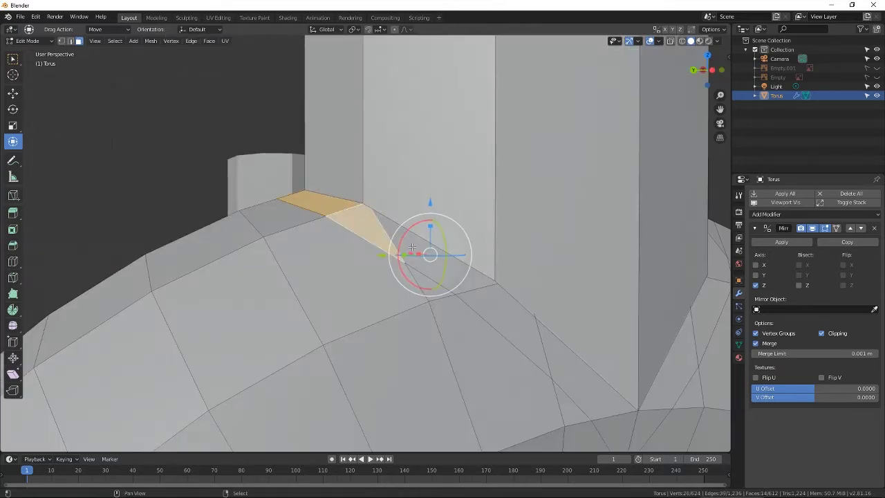
pyautogui.keyDown('shift'); pyautogui.rightClick(451, 266); pyautogui.keyUp('shift')
pyautogui.keyDown('shift'); pyautogui.rightClick(513, 321); pyautogui.keyUp('shift')
pyautogui.keyDown('shift'); pyautogui.rightClick(573, 382); pyautogui.keyUp('shift')
pyautogui.moveTo(575, 380); pyautogui.dragTo(546, 345, button='middle')
pyautogui.keyDown('shift'); pyautogui.rightClick(396, 265); pyautogui.keyUp('shift')
pyautogui.keyDown('shift'); pyautogui.rightClick(419, 267); pyautogui.keyUp('shift')
pyautogui.keyDown('shift'); pyautogui.rightClick(443, 228); pyautogui.keyUp('shift')
pyautogui.keyDown('shift'); pyautogui.rightClick(475, 191); pyautogui.keyUp('shift')
pyautogui.moveTo(511, 166); pyautogui.dragTo(488, 204, button='middle')
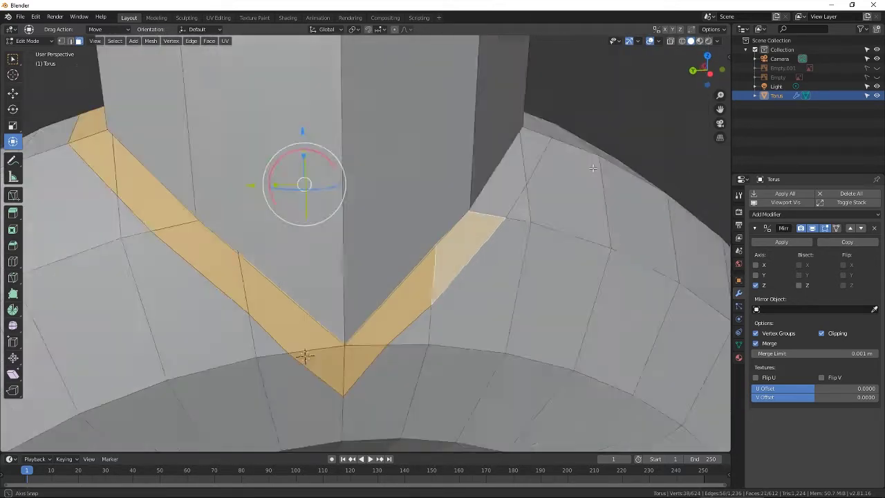
pyautogui.keyDown('shift'); pyautogui.rightClick(490, 189); pyautogui.keyUp('shift')
pyautogui.keyDown('shift'); pyautogui.rightClick(499, 159); pyautogui.keyUp('shift')
pyautogui.moveTo(587, 173); pyautogui.dragTo(515, 180, button='middle')
pyautogui.scroll(-4, 574, 189)
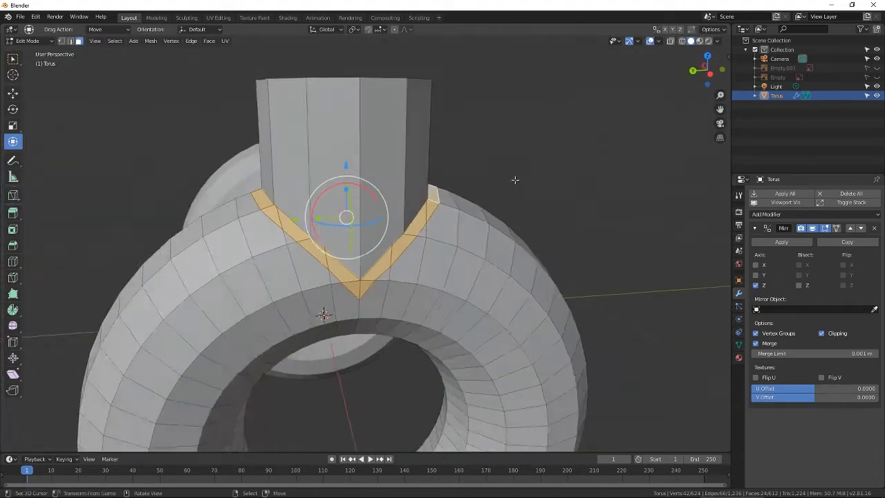
pyautogui.scroll(1, 512, 181)
pyautogui.click(421, 228)
pyautogui.moveTo(421, 228)
pyautogui.mouseDown(button='middle')
pyautogui.moveTo(404, 206)
pyautogui.moveTo(412, 216)
pyautogui.mouseUp(button='middle')
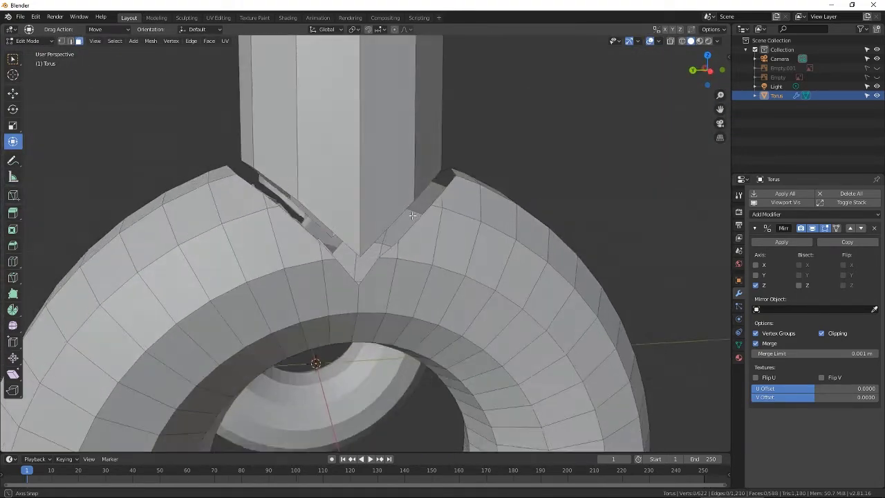
# Step: Extrude the neck's open base loop, scale the new loop outward toward the torus opening, and lower it 0.0142 m
pyautogui.scroll(1, 412, 216)
pyautogui.keyDown('alt'); pyautogui.rightClick(235, 157); pyautogui.keyUp('alt')
pyautogui.moveTo(360, 221); pyautogui.dragTo(370, 237, button='middle')
pyautogui.press('e')
pyautogui.rightClick(370, 237)
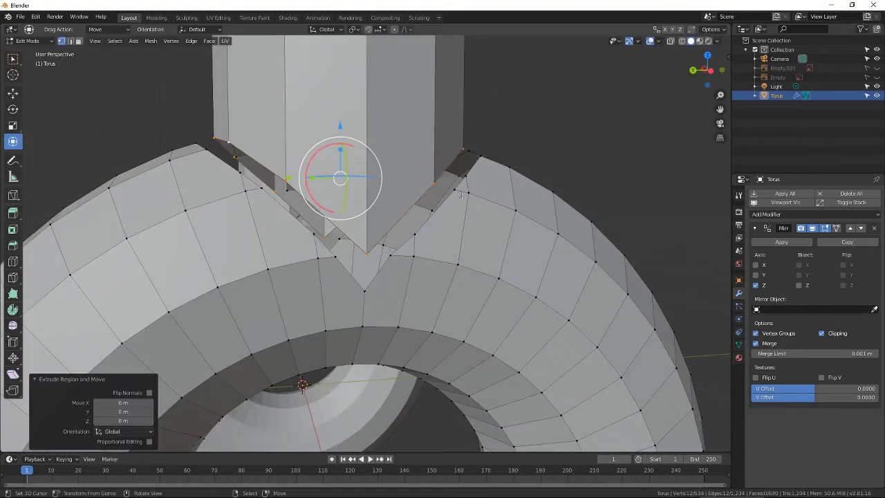
pyautogui.press('s')
pyautogui.click(487, 203)
pyautogui.moveTo(342, 127); pyautogui.dragTo(341, 136)
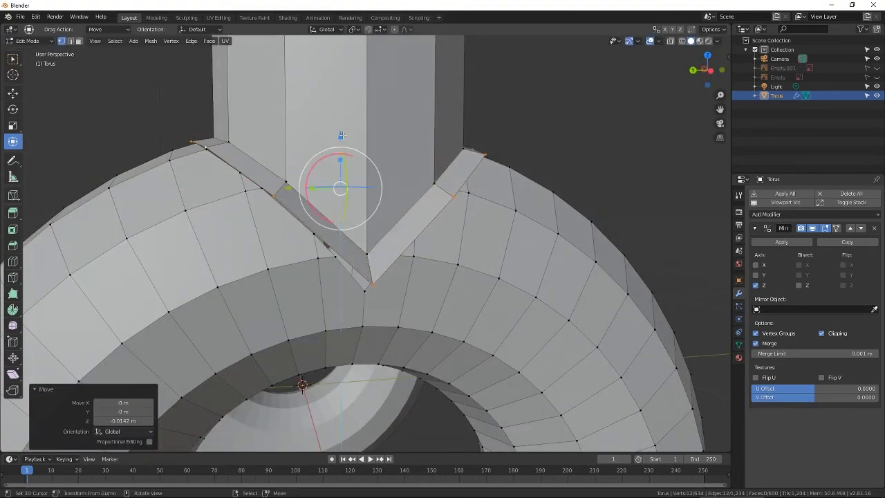
# Step: Scale the flared base loop to 0.941, lower it 0.0163 m, and nudge it along X to fit the torus opening
pyautogui.moveTo(344, 141); pyautogui.dragTo(563, 199, button='middle')
pyautogui.press('s')
pyautogui.click(468, 201)
pyautogui.moveTo(453, 225); pyautogui.dragTo(328, 167, button='middle')
pyautogui.scroll(2, 451, 224)
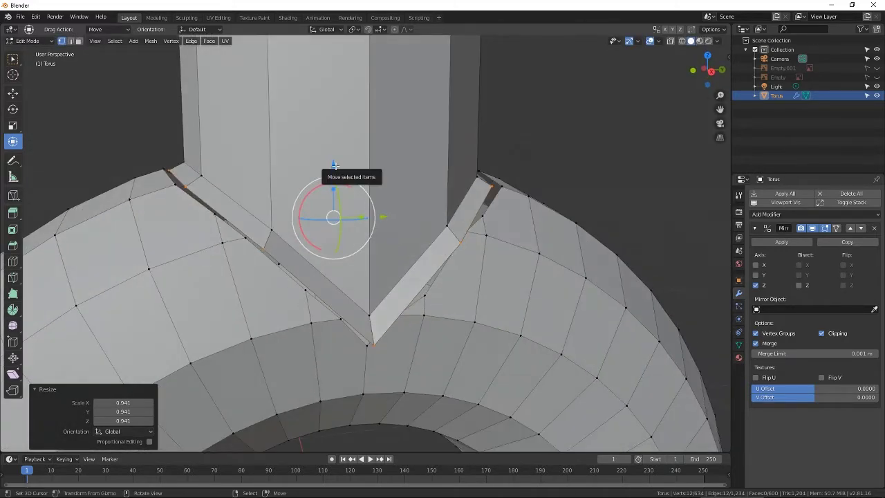
pyautogui.keyDown('alt'); pyautogui.keyDown('shift'); pyautogui.click(253, 213); pyautogui.keyUp('shift'); pyautogui.keyUp('alt')
pyautogui.moveTo(334, 161)
pyautogui.mouseDown()
pyautogui.moveTo(341, 141)
pyautogui.moveTo(331, 164)
pyautogui.mouseUp()
pyautogui.keyDown('alt'); pyautogui.click(259, 223); pyautogui.keyUp('alt')
pyautogui.moveTo(332, 174); pyautogui.dragTo(226, 202, button='middle')
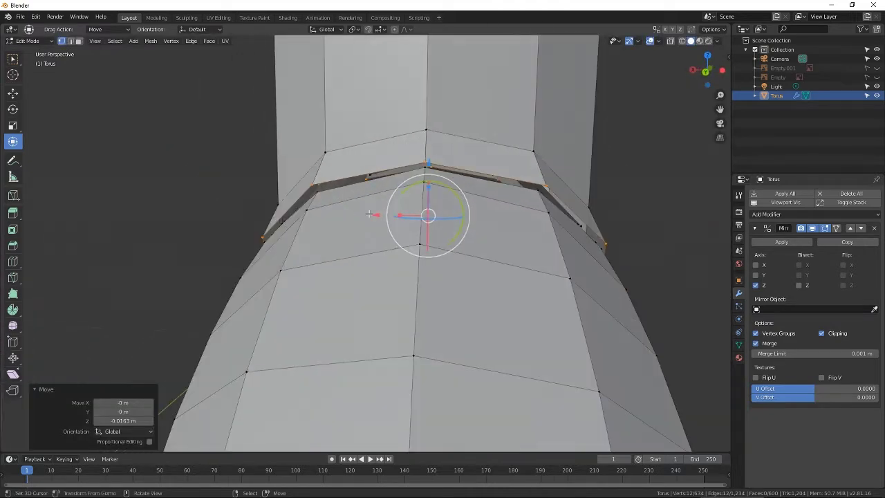
pyautogui.moveTo(399, 215); pyautogui.dragTo(400, 215)
# Step: Enable vertex snapping and snap the flared loop's tip vertex onto the matching tip vertex of the torus opening
pyautogui.moveTo(353, 222); pyautogui.dragTo(386, 191, button='middle')
pyautogui.scroll(2, 276, 314)
pyautogui.rightClick(251, 334)
pyautogui.moveTo(251, 334); pyautogui.dragTo(303, 265, button='middle')
pyautogui.click(12, 94)
pyautogui.click(368, 30)
pyautogui.click(380, 30)
pyautogui.click(374, 66)
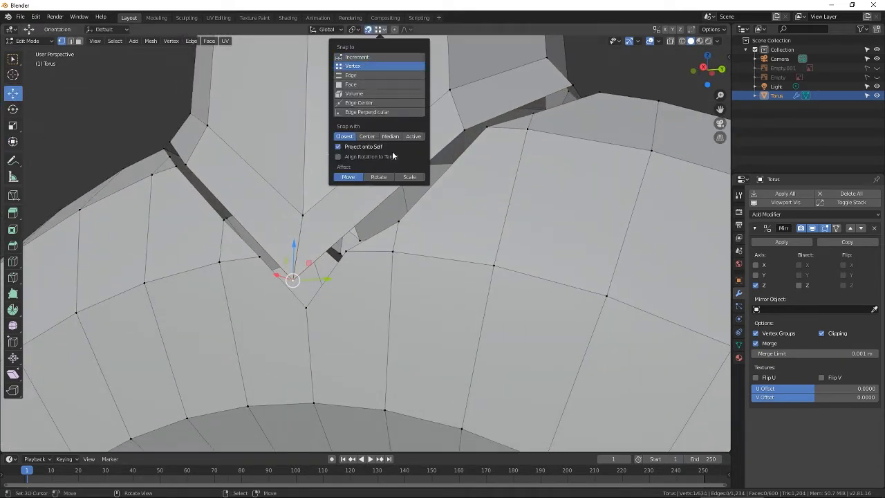
pyautogui.moveTo(359, 221); pyautogui.dragTo(333, 227, button='middle')
pyautogui.moveTo(268, 282); pyautogui.dragTo(283, 309)
pyautogui.moveTo(284, 308); pyautogui.dragTo(373, 294, button='middle')
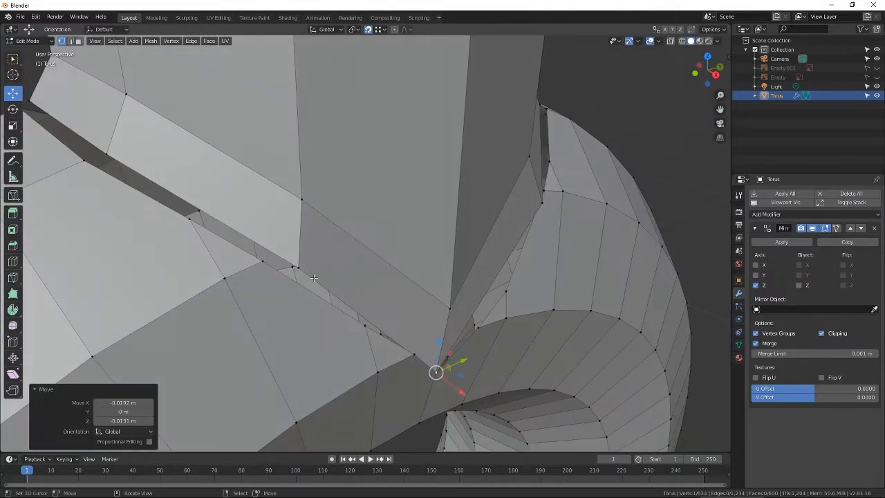
# Step: Snap the next four flared-loop vertices along one side onto the matching vertices of the torus opening
pyautogui.moveTo(297, 267); pyautogui.dragTo(261, 259)
pyautogui.press('super')
pyautogui.press('super')
pyautogui.moveTo(207, 242); pyautogui.dragTo(256, 249, button='middle')
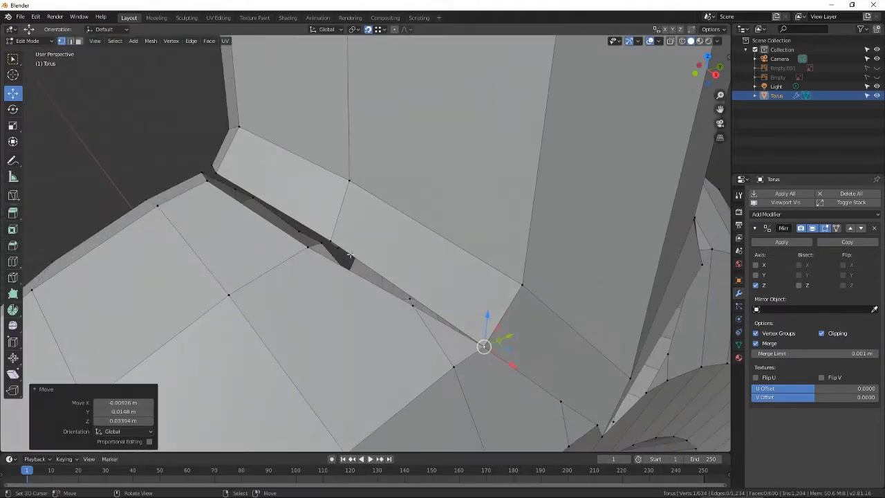
pyautogui.rightClick(330, 241)
pyautogui.moveTo(330, 241); pyautogui.dragTo(306, 247)
pyautogui.moveTo(306, 247); pyautogui.dragTo(342, 249, button='middle')
pyautogui.rightClick(265, 208)
pyautogui.moveTo(267, 208); pyautogui.dragTo(258, 221)
pyautogui.moveTo(257, 220); pyautogui.dragTo(312, 221, button='middle')
pyautogui.rightClick(233, 254)
pyautogui.moveTo(233, 254); pyautogui.dragTo(236, 268)
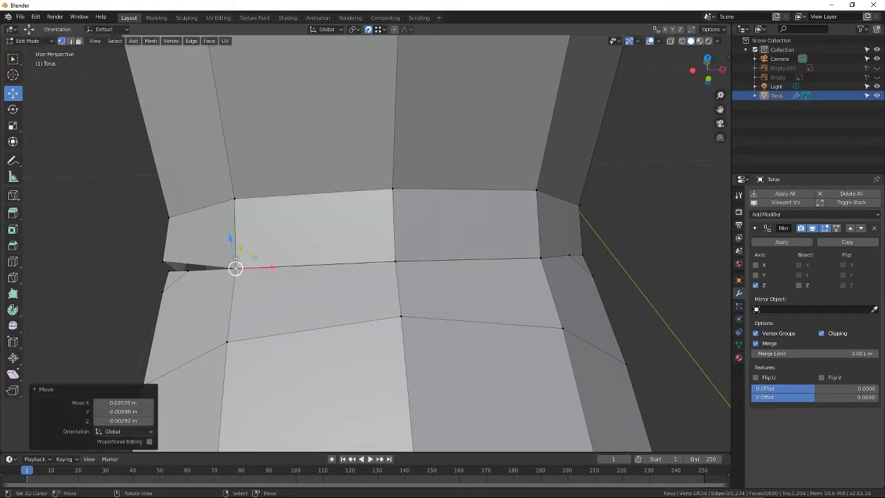
# Step: Snap the last vertex of that side and the opposite tip vertex of the flared loop onto the torus opening
pyautogui.moveTo(236, 268); pyautogui.dragTo(311, 276, button='middle')
pyautogui.rightClick(256, 315)
pyautogui.moveTo(256, 315); pyautogui.dragTo(270, 314)
pyautogui.moveTo(277, 267); pyautogui.dragTo(329, 256, button='middle')
pyautogui.rightClick(238, 265)
pyautogui.moveTo(238, 265); pyautogui.dragTo(254, 304)
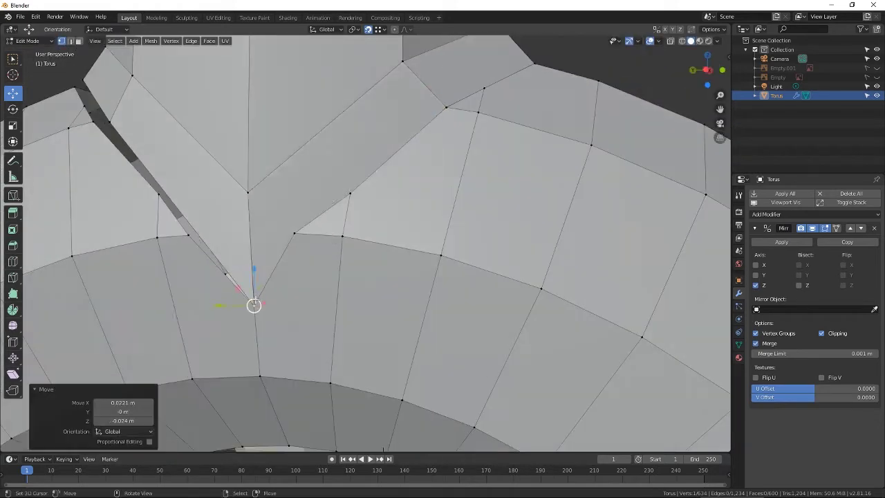
# Step: Snap two flared-loop vertices past the opposite tip onto the matching vertices of the torus opening
pyautogui.moveTo(253, 304); pyautogui.dragTo(367, 314, button='middle')
pyautogui.click(201, 194)
pyautogui.moveTo(201, 194); pyautogui.dragTo(178, 200)
pyautogui.click(395, 328)
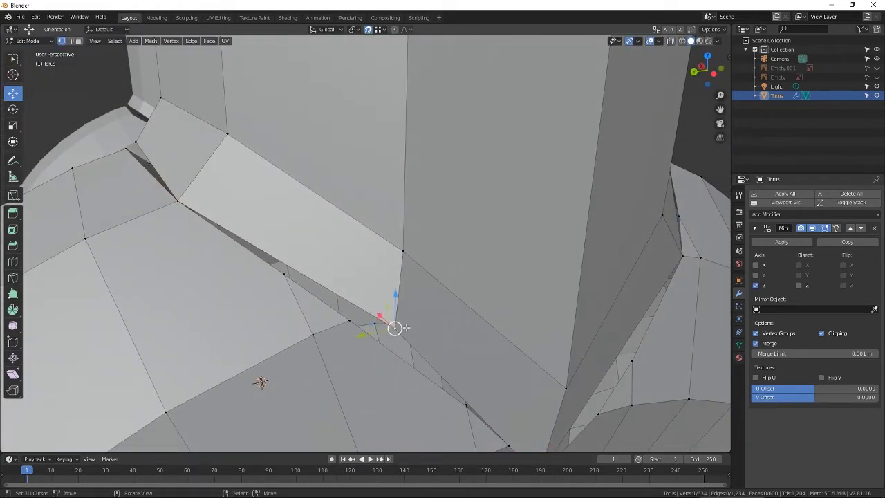
pyautogui.moveTo(394, 328); pyautogui.dragTo(350, 320)
pyautogui.moveTo(350, 320); pyautogui.dragTo(425, 301, button='middle')
# Step: Snap the three remaining flared-loop vertices onto the torus opening to complete the seam
pyautogui.click(211, 209)
pyautogui.moveTo(212, 209); pyautogui.dragTo(209, 219)
pyautogui.moveTo(210, 219); pyautogui.dragTo(209, 221, button='right')
pyautogui.moveTo(209, 222); pyautogui.dragTo(271, 273, button='middle')
pyautogui.moveTo(271, 274); pyautogui.dragTo(275, 306, button='right')
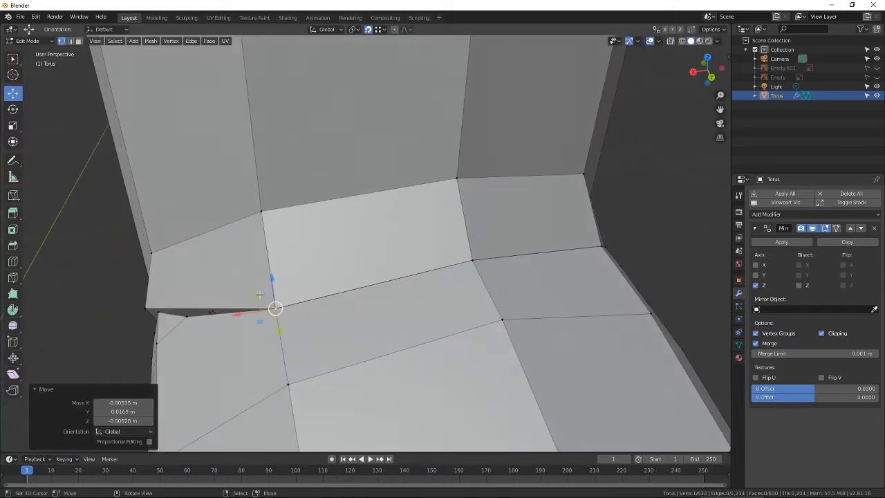
pyautogui.moveTo(276, 306); pyautogui.dragTo(334, 290, button='middle')
pyautogui.moveTo(333, 290); pyautogui.dragTo(366, 279, button='right')
pyautogui.moveTo(364, 279); pyautogui.dragTo(373, 329, button='middle')
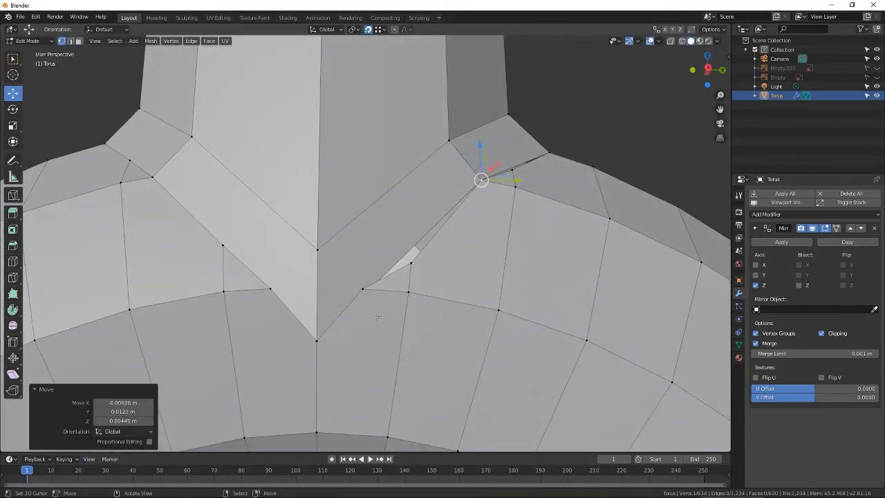
# Step: Select the entire mesh and merge its overlapping vertices by distance
pyautogui.press('a')
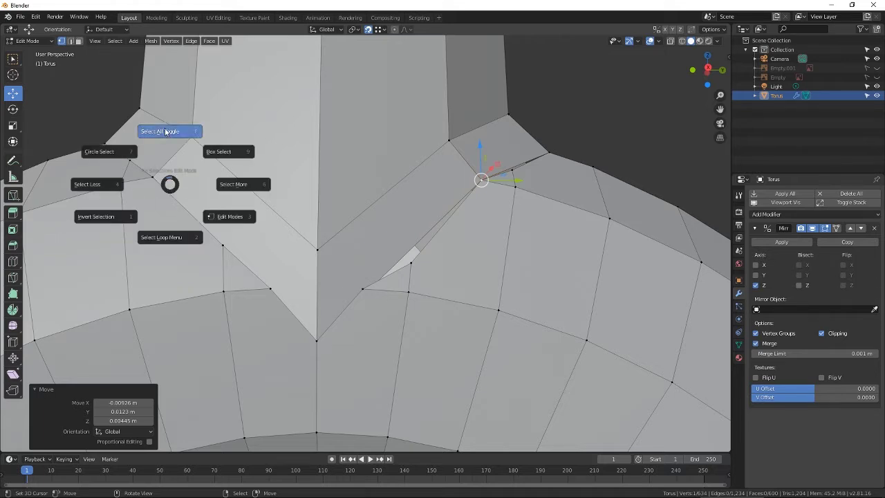
pyautogui.click(166, 130)
pyautogui.press('a')
pyautogui.click(164, 76)
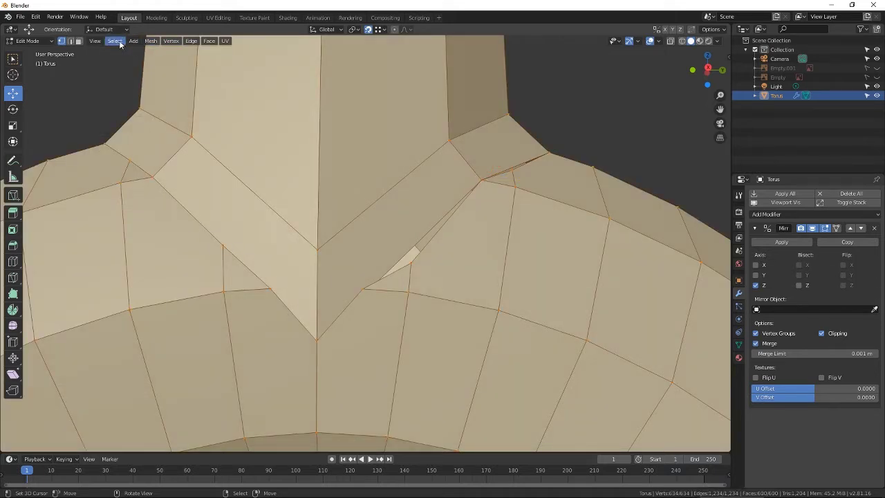
pyautogui.click(119, 44)
pyautogui.moveTo(157, 43)
pyautogui.moveTo(170, 237)
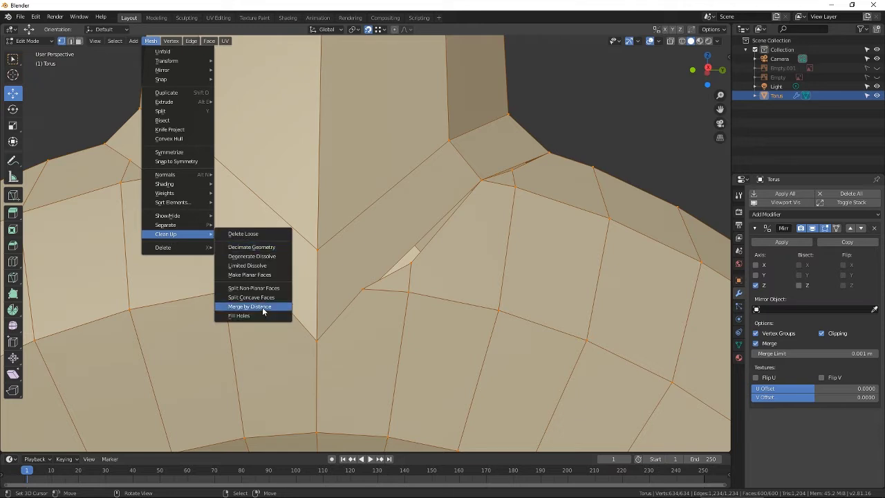
pyautogui.click(263, 308)
# Step: Test-move a corner vertex of the seam to check whether the neck and torus are joined there
pyautogui.rightClick(484, 179)
pyautogui.press('g')
pyautogui.rightClick(405, 181)
pyautogui.moveTo(406, 183); pyautogui.dragTo(376, 244, button='middle')
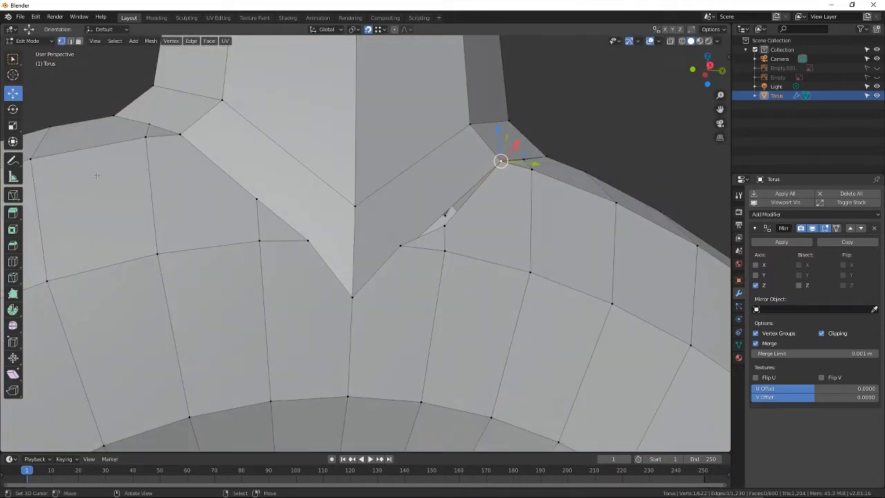
# Step: Try to cut two edges from the neck's tip vertex to the seam on either side and snap their ends onto the torus opening
pyautogui.click(12, 196)
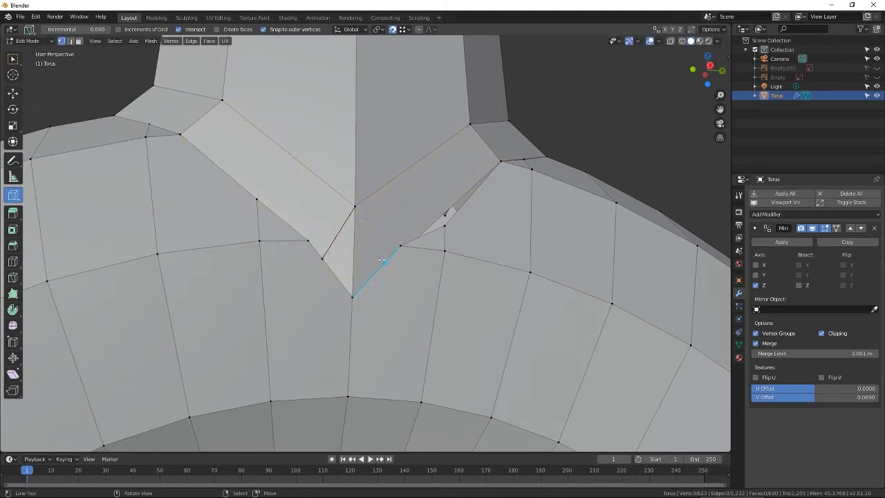
pyautogui.moveTo(329, 263); pyautogui.dragTo(309, 243, button='right')
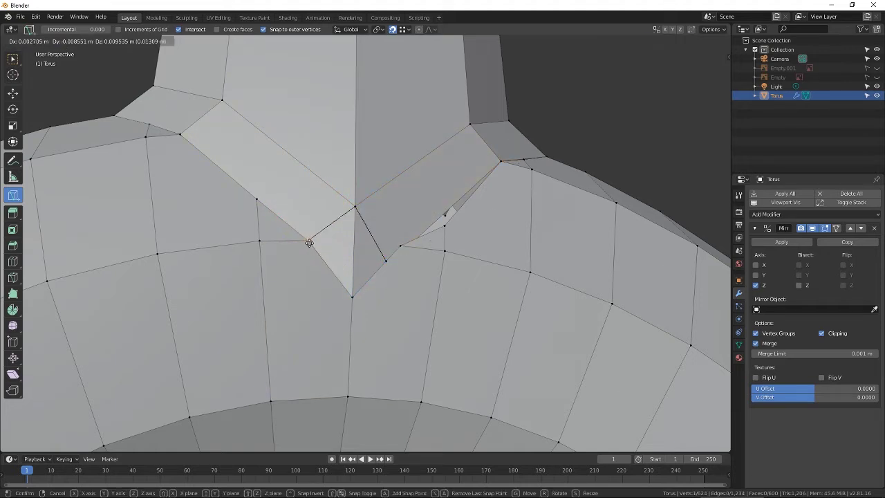
pyautogui.moveTo(386, 261); pyautogui.dragTo(400, 247, button='right')
pyautogui.moveTo(453, 205); pyautogui.dragTo(416, 221, button='middle')
pyautogui.hotkey('ctrl', 'z')
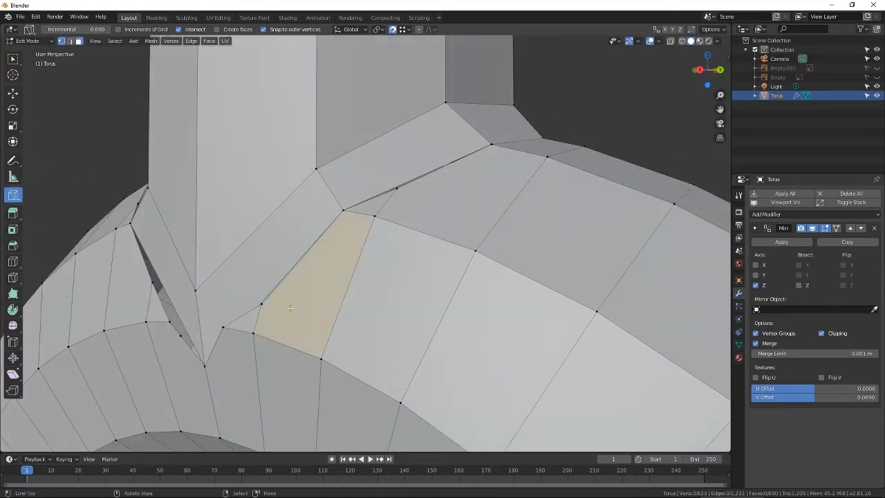
# Step: Cut an edge from the neck's tip vertex to each side of the V-shaped seam and snap both new vertices onto the torus opening
pyautogui.moveTo(289, 308); pyautogui.dragTo(242, 325, button='middle')
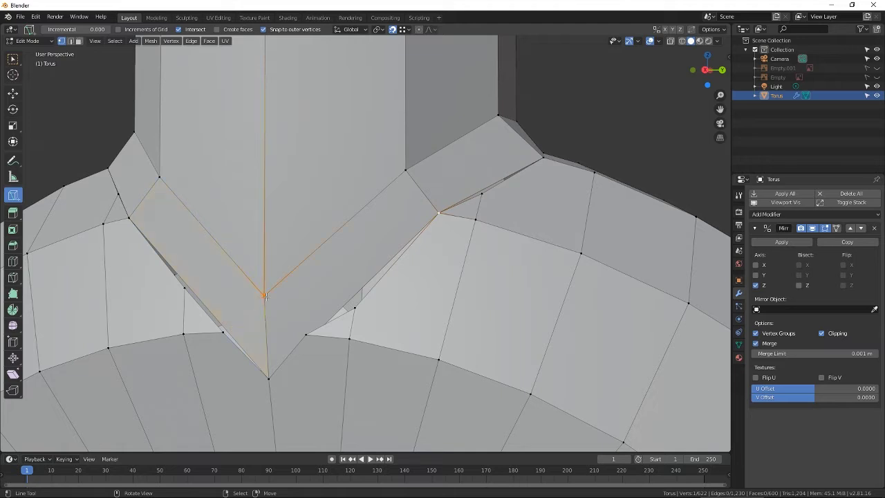
pyautogui.click(335, 311)
pyautogui.rightClick(336, 311)
pyautogui.moveTo(335, 314); pyautogui.dragTo(300, 338, button='right')
pyautogui.moveTo(229, 334); pyautogui.dragTo(212, 334, button='right')
pyautogui.moveTo(212, 333); pyautogui.dragTo(259, 345, button='middle')
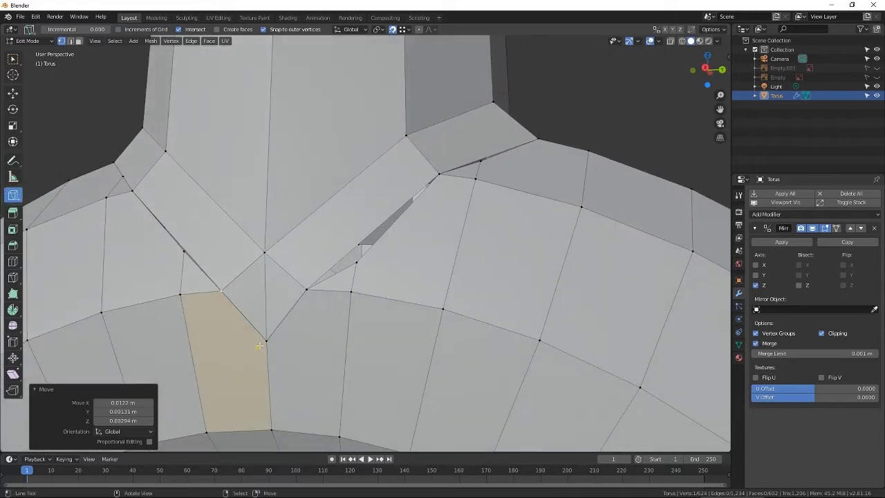
# Step: On the opposite face of the eye, draw two lines from the neck's tip vertex to the slanted seam edges
pyautogui.moveTo(443, 237); pyautogui.dragTo(248, 240, button='middle')
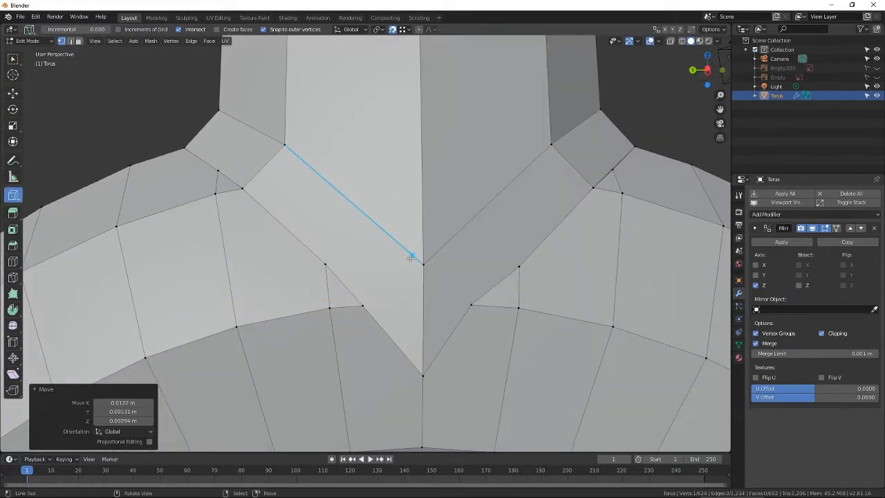
pyautogui.press('Escape')
pyautogui.moveTo(354, 279); pyautogui.dragTo(339, 294, button='middle')
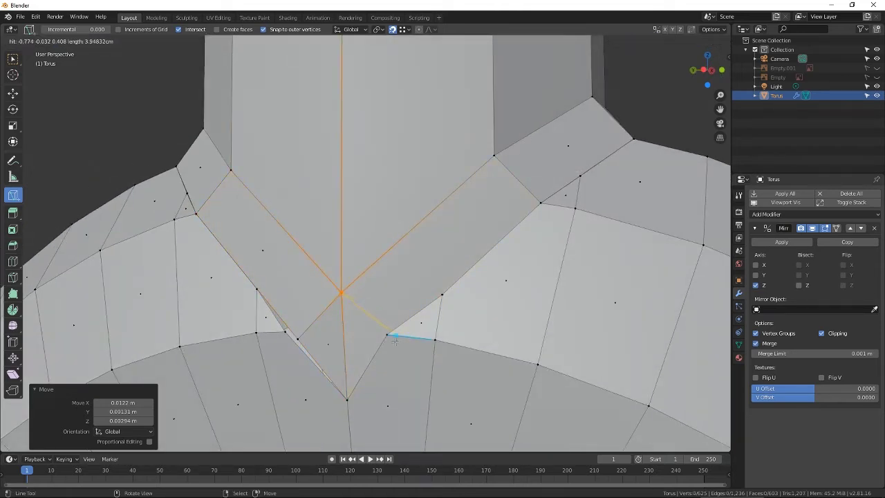
pyautogui.press('Escape')
pyautogui.moveTo(396, 341); pyautogui.dragTo(271, 297, button='middle')
pyautogui.click(538, 360)
pyautogui.press('Escape')
# Step: Snap the two new vertices flanking the opposite tip onto the matching corner vertices of the torus opening
pyautogui.rightClick(357, 333)
pyautogui.press('h')
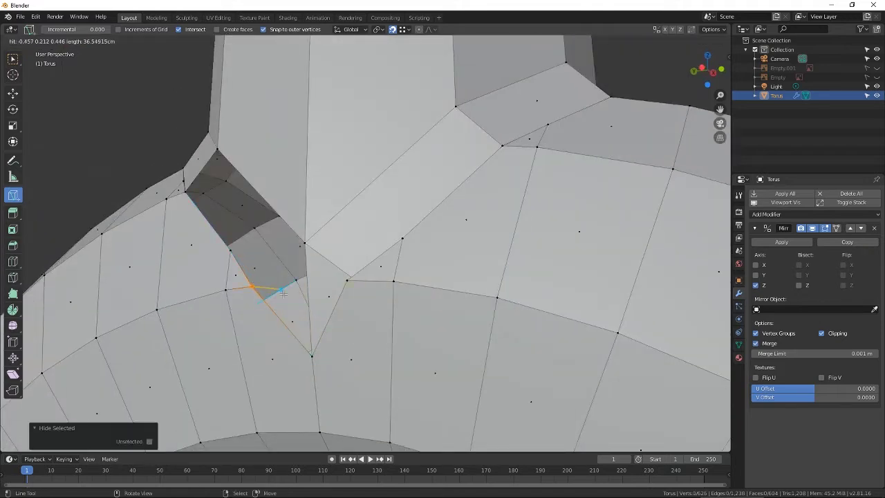
pyautogui.hotkey('ctrl', 'z')
pyautogui.moveTo(264, 297); pyautogui.dragTo(253, 286, button='right')
pyautogui.moveTo(255, 288); pyautogui.dragTo(536, 320, button='middle')
pyautogui.moveTo(551, 321); pyautogui.dragTo(563, 316, button='right')
pyautogui.moveTo(563, 316); pyautogui.dragTo(480, 291, button='middle')
pyautogui.moveTo(280, 215); pyautogui.dragTo(323, 238, button='middle')
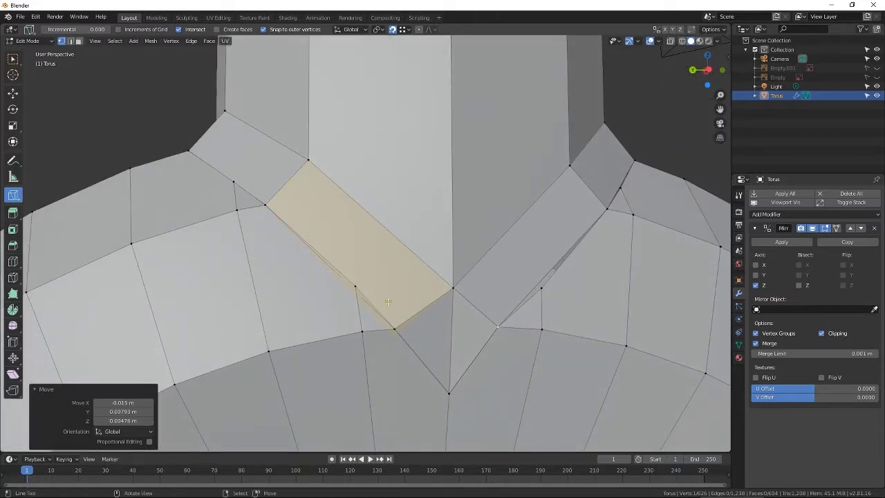
# Step: Raise the lowest seam vertices on both faces of the eye and scale them outward along X by about 1.05
pyautogui.moveTo(389, 301); pyautogui.dragTo(553, 325, button='middle')
pyautogui.scroll(-6, 454, 297)
pyautogui.moveTo(663, 297); pyautogui.dragTo(673, 241, button='middle')
pyautogui.scroll(7, 553, 277)
pyautogui.keyDown('shift'); pyautogui.moveTo(349, 369); pyautogui.dragTo(365, 258, button='middle'); pyautogui.keyUp('shift')
pyautogui.rightClick(395, 267)
pyautogui.moveTo(491, 191); pyautogui.dragTo(545, 280, button='middle')
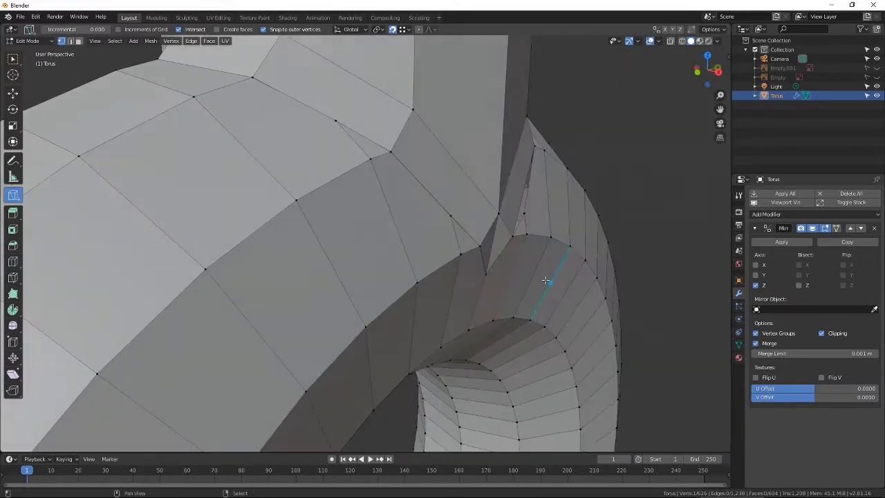
pyautogui.click(14, 141)
pyautogui.moveTo(349, 201); pyautogui.dragTo(351, 175)
pyautogui.press('s')
pyautogui.press('x')
pyautogui.click(366, 238)
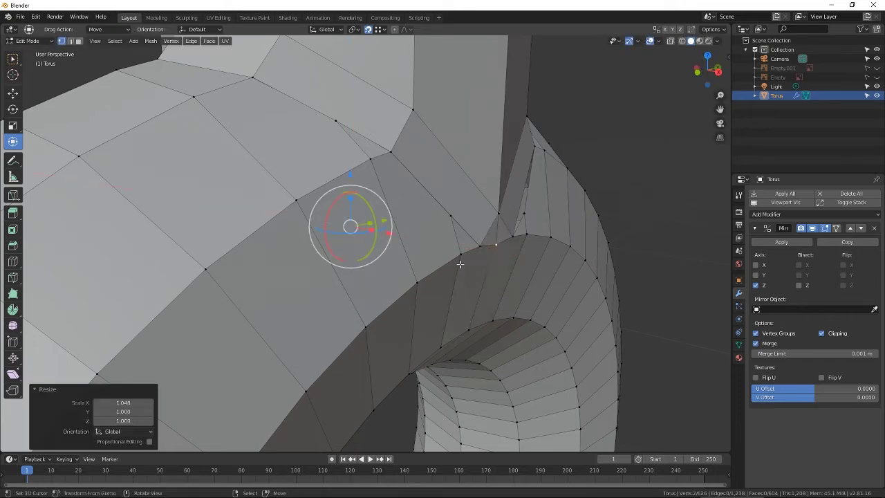
# Step: Try to move the intermediate torus vertex beside the lower tip along the seam
pyautogui.moveTo(363, 236); pyautogui.dragTo(276, 207, button='middle')
pyautogui.scroll(1, 256, 211)
pyautogui.moveTo(222, 208); pyautogui.dragTo(406, 221, button='middle')
pyautogui.scroll(-5, 228, 242)
pyautogui.scroll(2, 406, 221)
pyautogui.click(14, 93)
pyautogui.moveTo(315, 264); pyautogui.dragTo(318, 263, button='middle')
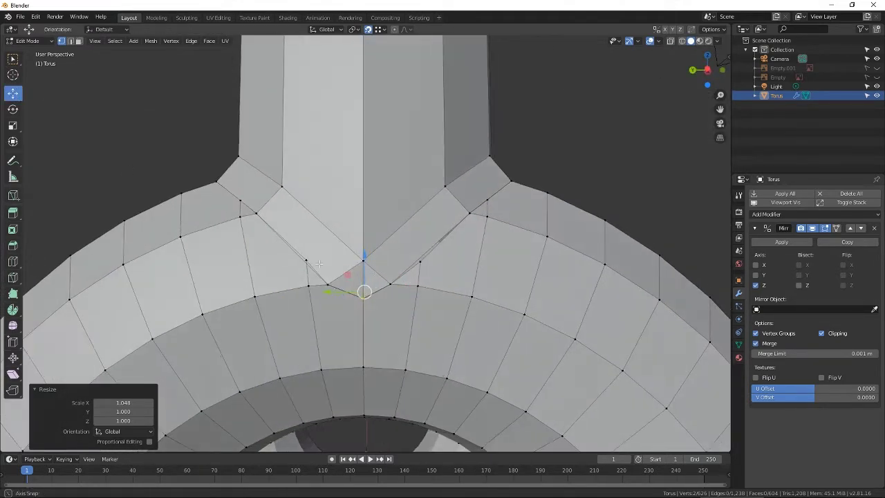
pyautogui.click(307, 259)
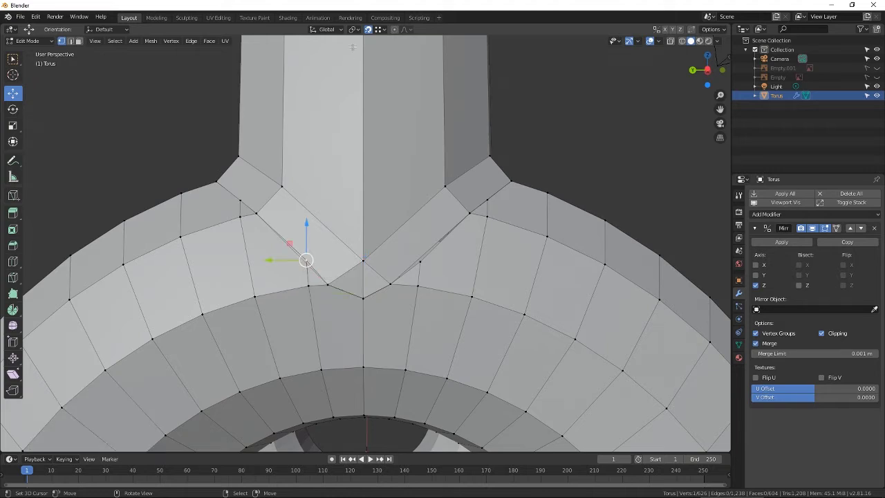
pyautogui.moveTo(311, 267); pyautogui.dragTo(272, 251)
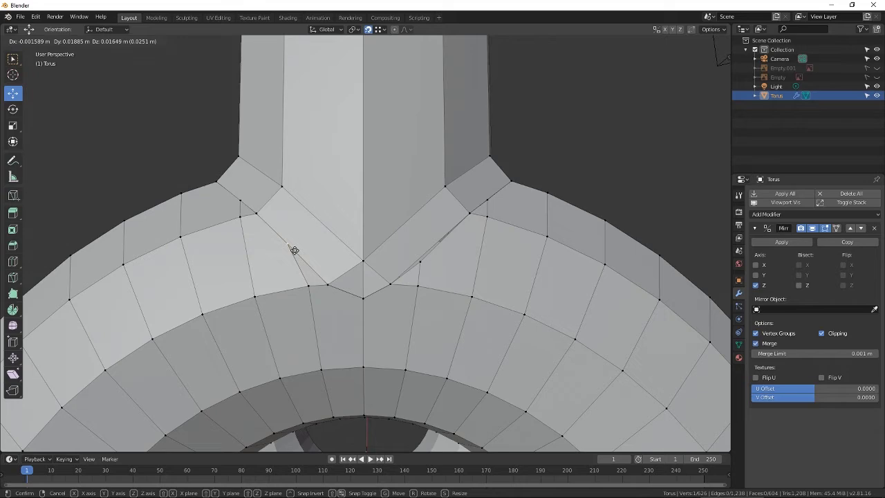
pyautogui.rightClick(265, 225)
pyautogui.moveTo(291, 241); pyautogui.dragTo(388, 278, button='middle')
pyautogui.press('g')
pyautogui.rightClick(399, 277)
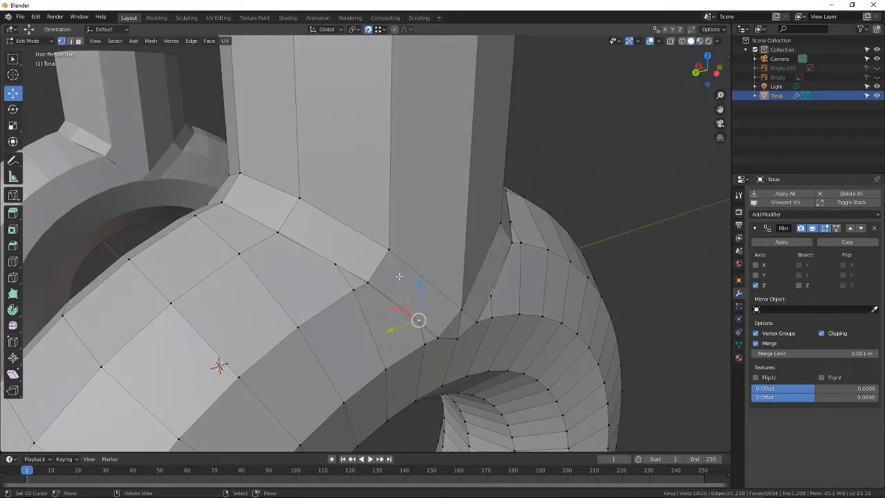
pyautogui.moveTo(418, 304); pyautogui.dragTo(402, 296, button='middle')
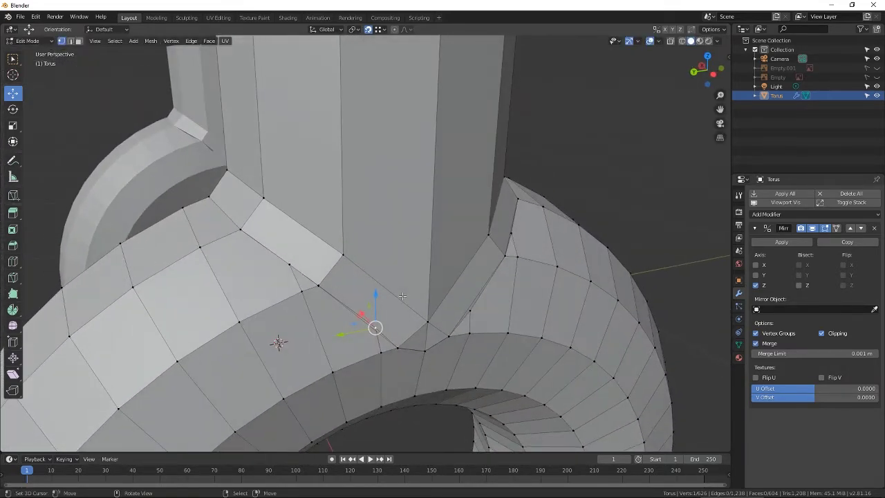
# Step: Snap the intermediate opening vertices onto the neck corner vertices, and those corners onto the adjacent torus grid vertices
pyautogui.moveTo(288, 263); pyautogui.dragTo(316, 285, button='right')
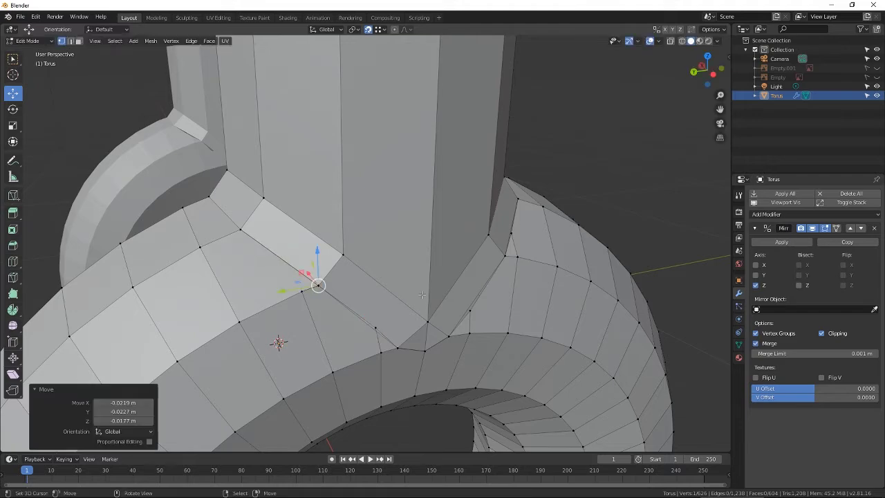
pyautogui.moveTo(318, 283); pyautogui.dragTo(398, 286, button='middle')
pyautogui.moveTo(403, 290); pyautogui.dragTo(389, 300, button='right')
pyautogui.moveTo(390, 299); pyautogui.dragTo(451, 289, button='middle')
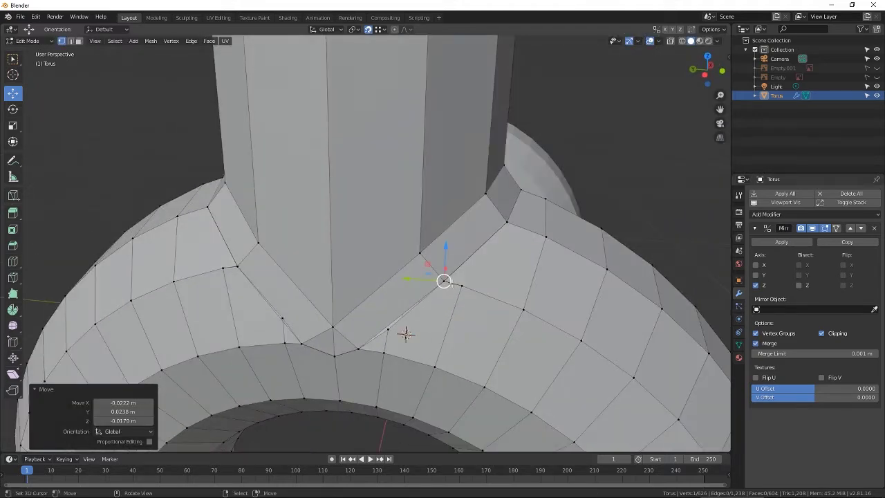
pyautogui.moveTo(448, 283); pyautogui.dragTo(462, 286, button='right')
pyautogui.moveTo(462, 285); pyautogui.dragTo(478, 273, button='middle')
pyautogui.moveTo(246, 254); pyautogui.dragTo(232, 256, button='right')
# Step: Snap the lower intermediate vertex and the vertex flanking the tip onto the adjacent torus row vertex on one side
pyautogui.moveTo(269, 259)
pyautogui.mouseDown(button='middle')
pyautogui.moveTo(285, 262)
pyautogui.moveTo(277, 261)
pyautogui.mouseUp(button='middle')
pyautogui.scroll(1, 278, 263)
pyautogui.moveTo(281, 321); pyautogui.dragTo(285, 353, button='right')
pyautogui.moveTo(285, 353); pyautogui.dragTo(306, 339, button='middle')
pyautogui.moveTo(352, 331); pyautogui.dragTo(327, 333, button='right')
pyautogui.moveTo(406, 318); pyautogui.dragTo(385, 310, button='middle')
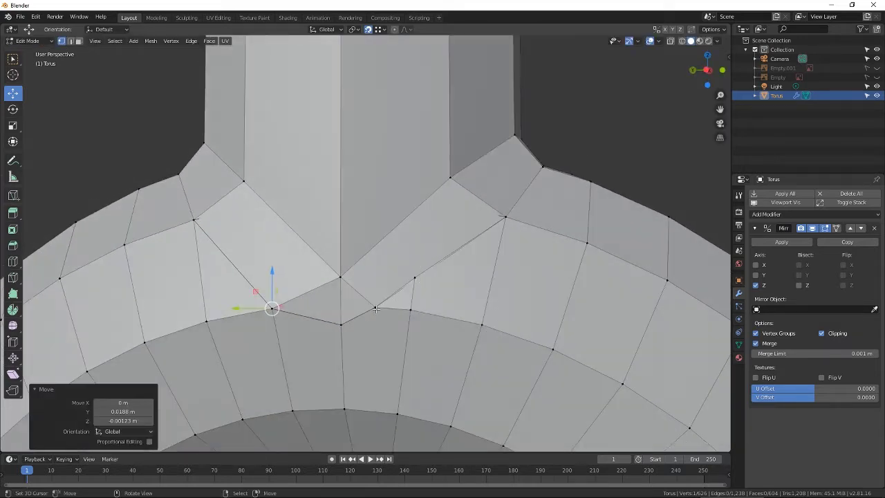
# Step: Snap the other tip-flanking vertex and its intermediate vertex onto the torus row vertex on the second side
pyautogui.moveTo(376, 309); pyautogui.dragTo(411, 309, button='right')
pyautogui.hotkey('alt', 'a')
pyautogui.click(671, 41)
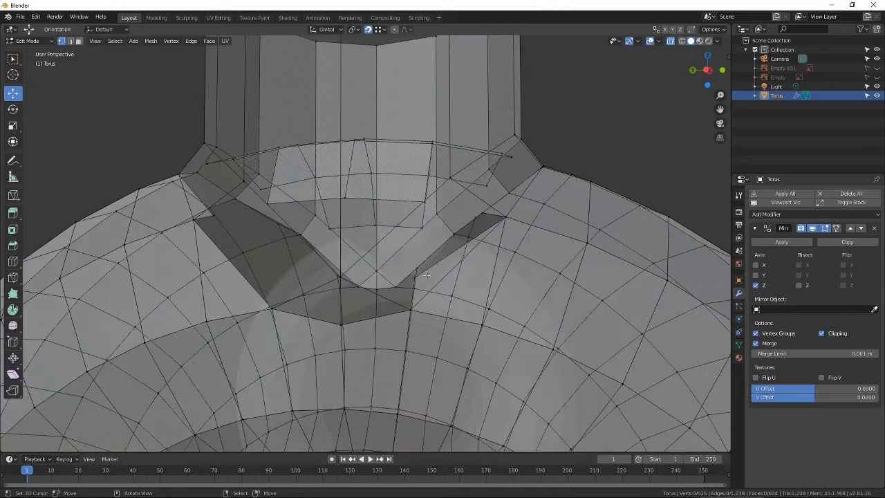
pyautogui.moveTo(426, 275); pyautogui.dragTo(376, 277, button='middle')
pyautogui.click(671, 41)
pyautogui.moveTo(518, 221); pyautogui.dragTo(555, 224, button='middle')
pyautogui.moveTo(453, 278); pyautogui.dragTo(451, 308, button='right')
# Step: On the opposite face, snap the vertices flanking the tip outward onto the neighbouring torus row vertices
pyautogui.moveTo(563, 256); pyautogui.dragTo(352, 268, button='middle')
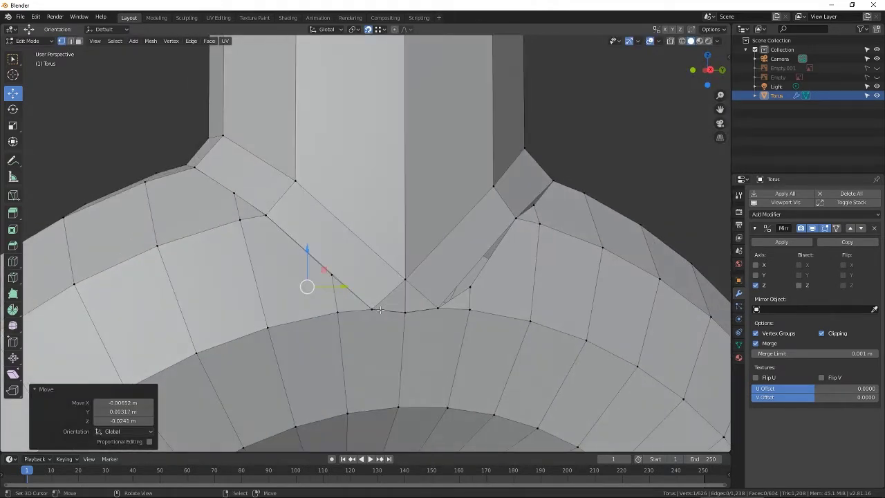
pyautogui.moveTo(374, 309); pyautogui.dragTo(339, 311, button='right')
pyautogui.moveTo(374, 309); pyautogui.dragTo(349, 312, button='right')
pyautogui.click(349, 312)
pyautogui.moveTo(349, 312); pyautogui.dragTo(432, 318, button='middle')
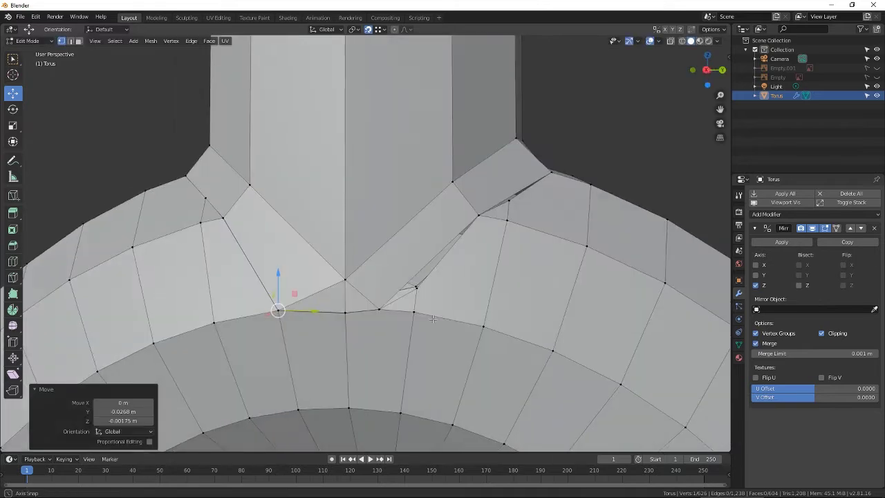
pyautogui.moveTo(414, 288); pyautogui.dragTo(437, 299, button='middle')
pyautogui.moveTo(408, 318); pyautogui.dragTo(444, 322, button='right')
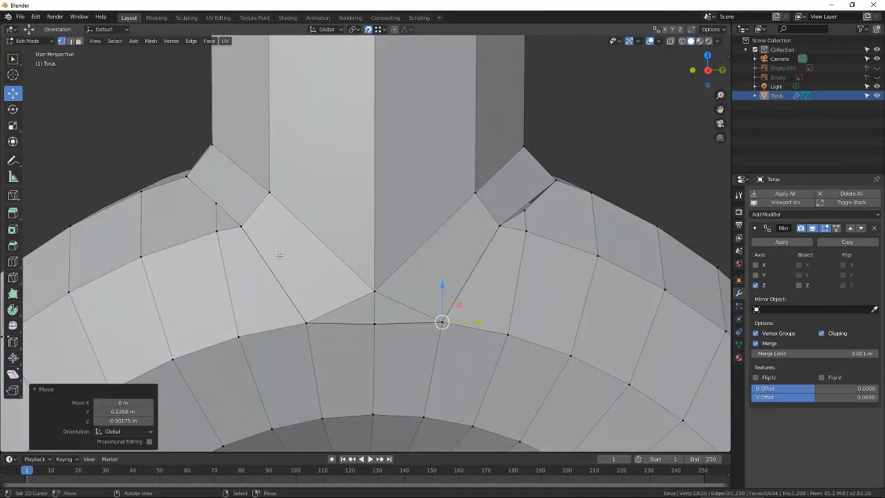
# Step: Snap the upper neck corner vertices of the opposite face, and the intermediate vertex beside them, onto the adjacent torus grid vertices
pyautogui.moveTo(495, 226); pyautogui.dragTo(471, 237, button='middle')
pyautogui.moveTo(472, 238); pyautogui.dragTo(504, 244, button='right')
pyautogui.click(670, 42)
pyautogui.moveTo(495, 239); pyautogui.dragTo(515, 239, button='middle')
pyautogui.moveTo(267, 245); pyautogui.dragTo(227, 244, button='right')
pyautogui.moveTo(224, 211); pyautogui.dragTo(227, 242, button='right')
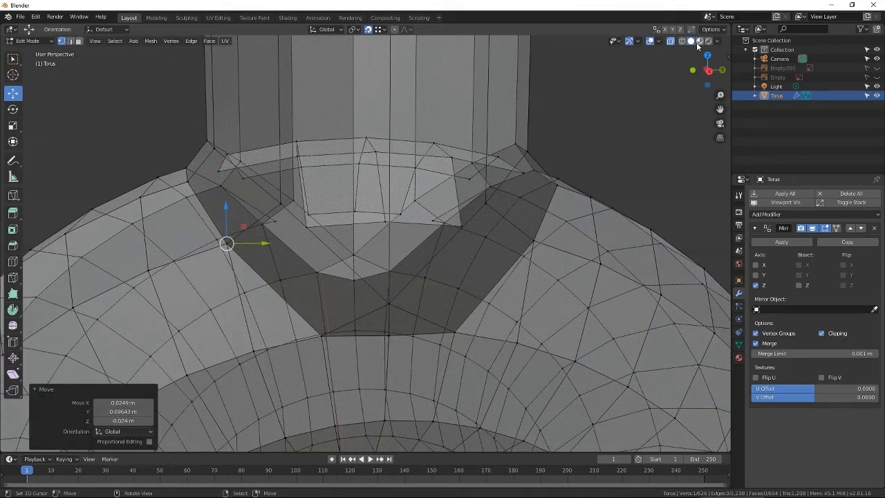
pyautogui.click(669, 41)
# Step: Lower the lowest seam vertices on both faces by 0.019 m and scale them slightly inward along X
pyautogui.scroll(-3, 449, 201)
pyautogui.moveTo(379, 273); pyautogui.dragTo(506, 271, button='middle')
pyautogui.rightClick(387, 247)
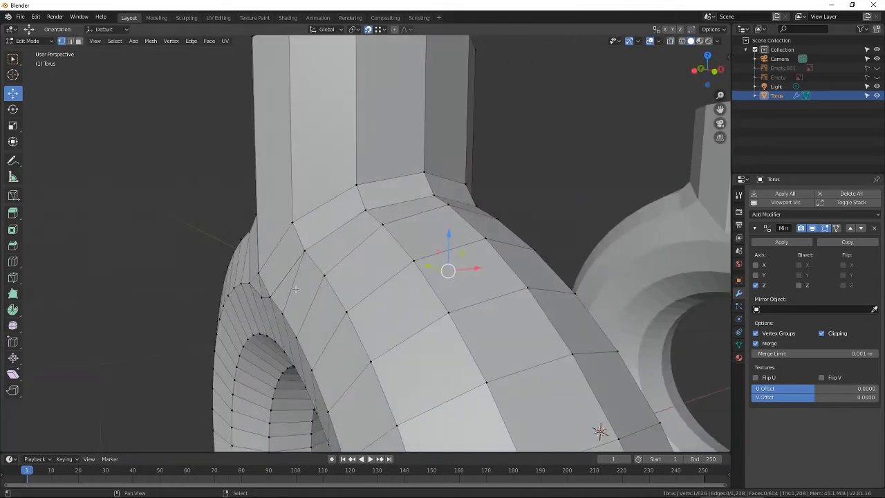
pyautogui.moveTo(296, 290); pyautogui.dragTo(327, 295, button='middle')
pyautogui.keyDown('shift'); pyautogui.rightClick(283, 310); pyautogui.keyUp('shift')
pyautogui.moveTo(363, 249)
pyautogui.mouseDown()
pyautogui.moveTo(362, 266)
pyautogui.moveTo(364, 258)
pyautogui.mouseUp()
pyautogui.moveTo(408, 257); pyautogui.dragTo(326, 255, button='middle')
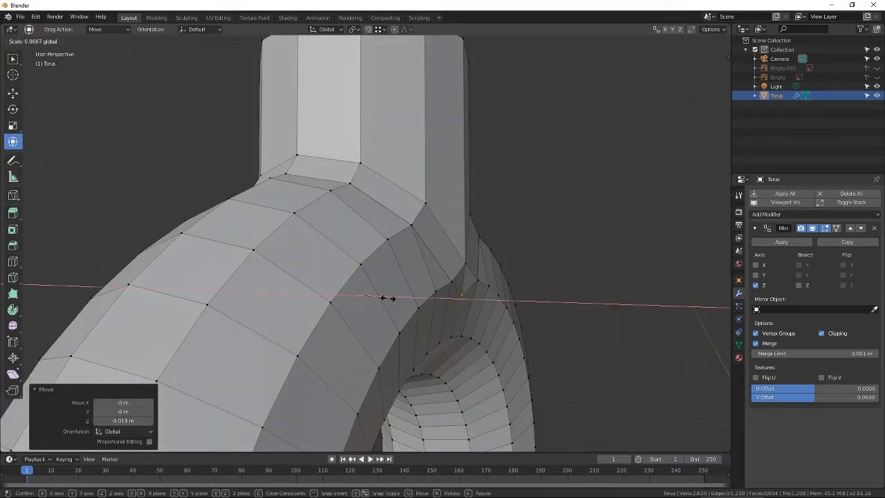
pyautogui.moveTo(387, 298); pyautogui.dragTo(385, 298)
# Step: Lower the neck's two tip vertices, one on each face of the eye, by about 0.0205 m
pyautogui.rightClick(464, 264)
pyautogui.moveTo(282, 242); pyautogui.dragTo(370, 245, button='middle')
pyautogui.keyDown('shift'); pyautogui.rightClick(262, 266); pyautogui.keyUp('shift')
pyautogui.moveTo(363, 211); pyautogui.dragTo(365, 224)
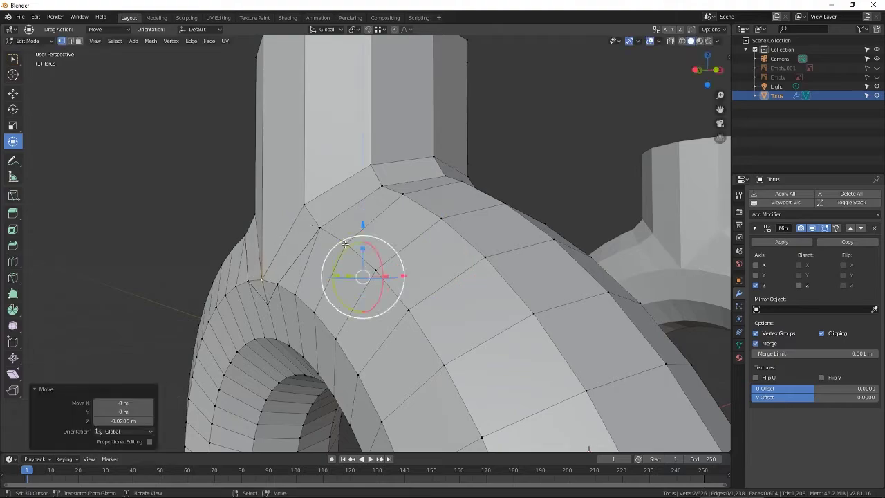
pyautogui.moveTo(345, 244); pyautogui.dragTo(390, 250, button='middle')
# Step: Try to move a neck corner vertex down away from the torus seam
pyautogui.rightClick(270, 233)
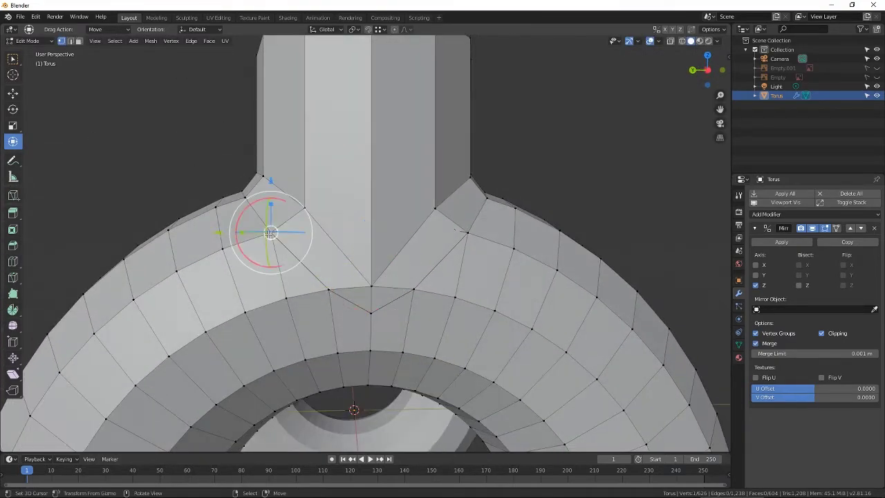
pyautogui.moveTo(270, 234); pyautogui.dragTo(264, 264)
pyautogui.hotkey('ctrl', 'z')
pyautogui.hotkey('alt', 'z')
# Step: Shift the neck corner vertices on both faces to line up with the neighbouring torus grid vertices
pyautogui.moveTo(307, 242)
pyautogui.mouseDown(button='middle')
pyautogui.moveTo(324, 258)
pyautogui.moveTo(297, 232)
pyautogui.mouseUp(button='middle')
pyautogui.moveTo(295, 263); pyautogui.dragTo(287, 264)
pyautogui.moveTo(287, 264); pyautogui.dragTo(225, 251, button='middle')
pyautogui.rightClick(423, 237)
pyautogui.moveTo(423, 237); pyautogui.dragTo(431, 239)
pyautogui.moveTo(431, 240); pyautogui.dragTo(461, 216, button='middle')
pyautogui.rightClick(451, 231)
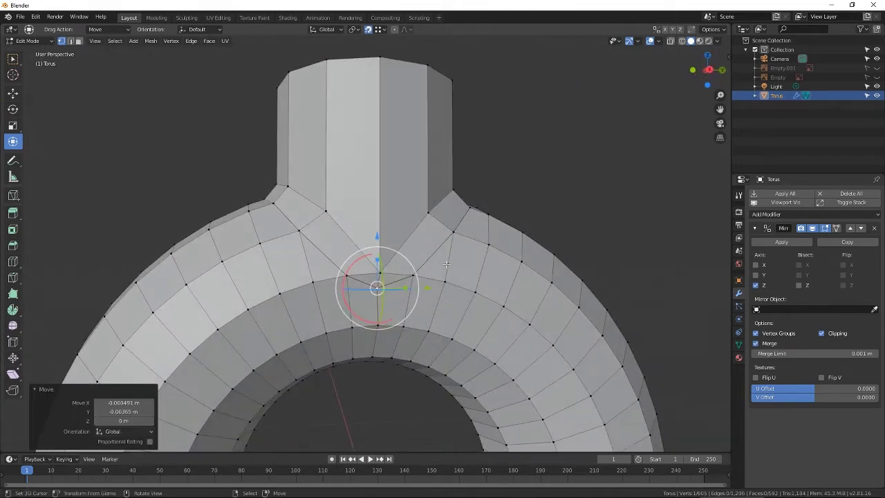
# Step: Select the entire mesh and merge its overlapping vertices by distance
pyautogui.moveTo(574, 226); pyautogui.dragTo(429, 239, button='middle')
pyautogui.press('a')
pyautogui.click(478, 172)
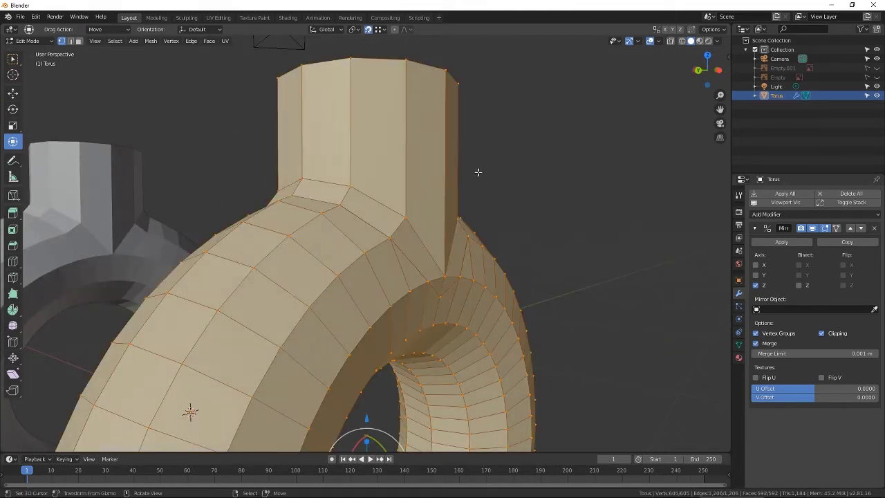
pyautogui.click(150, 41)
pyautogui.click(276, 309)
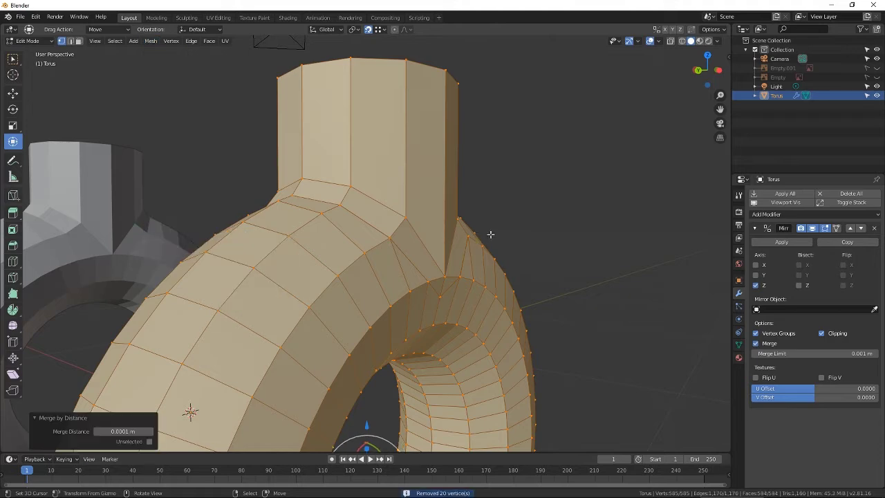
# Step: Select the four neck base vertices flanking the tips on both faces and lower them by 0.0167 m
pyautogui.moveTo(489, 235); pyautogui.dragTo(442, 242, button='middle')
pyautogui.rightClick(413, 310)
pyautogui.moveTo(549, 250); pyautogui.dragTo(394, 251, button='middle')
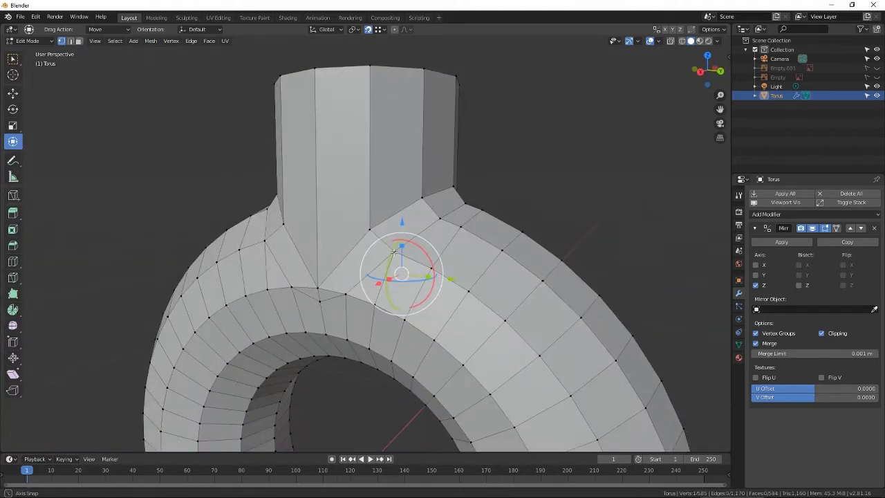
pyautogui.moveTo(345, 279); pyautogui.dragTo(367, 269, button='middle')
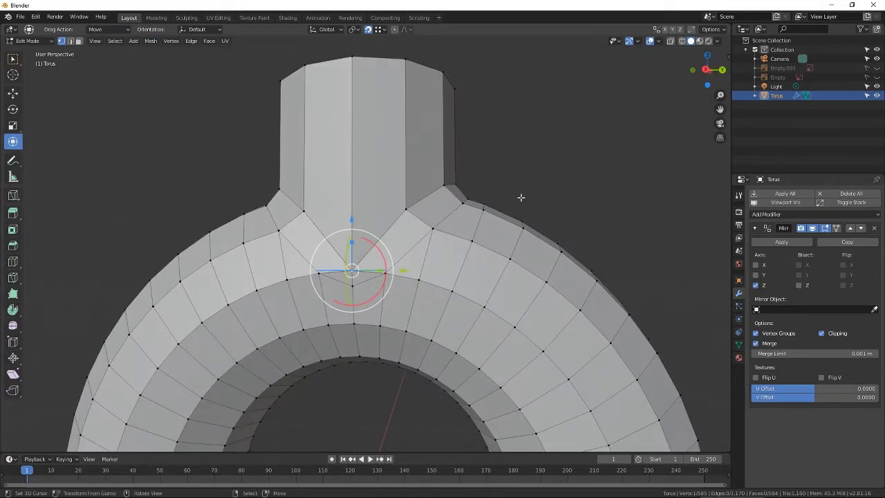
pyautogui.moveTo(452, 225); pyautogui.dragTo(304, 236, button='middle')
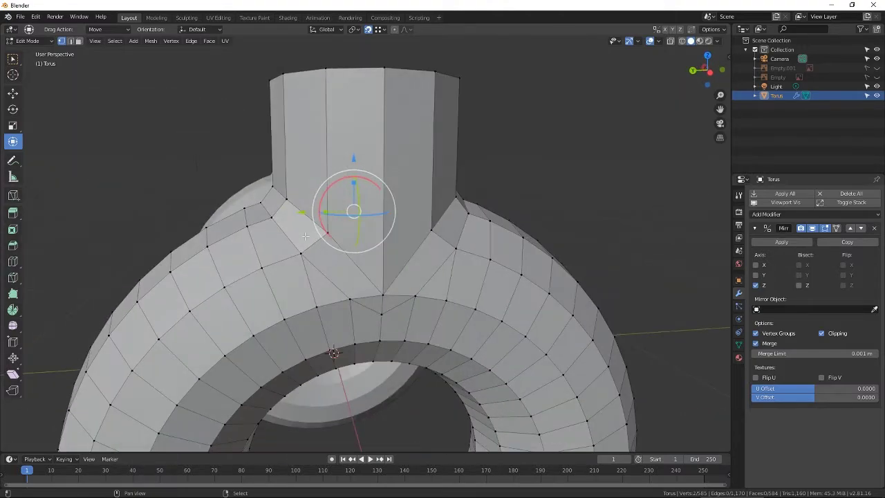
pyautogui.moveTo(365, 168); pyautogui.dragTo(365, 178)
pyautogui.moveTo(473, 222); pyautogui.dragTo(488, 237, button='middle')
pyautogui.scroll(-2, 488, 237)
pyautogui.moveTo(423, 216); pyautogui.dragTo(468, 219, button='middle')
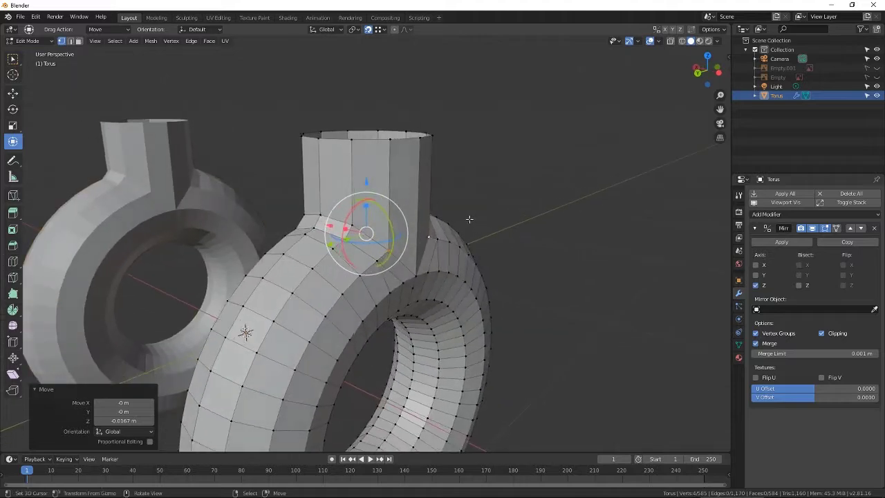
# Step: Return to Object Mode and add a Subdivision Surface modifier to the mirrored eyes
pyautogui.scroll(-2, 468, 219)
pyautogui.press('Tab')
pyautogui.moveTo(471, 270); pyautogui.dragTo(480, 266, button='middle')
pyautogui.click(782, 214)
pyautogui.click(708, 366)
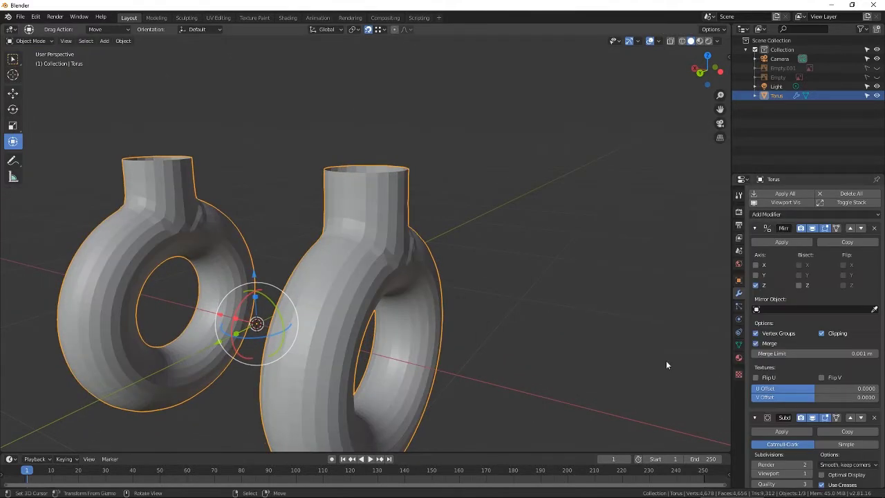
pyautogui.moveTo(518, 332); pyautogui.dragTo(473, 306, button='middle')
# Step: Place the Subdivision Surface modifier above the Mirror modifier and turn off its viewport display
pyautogui.click(761, 229)
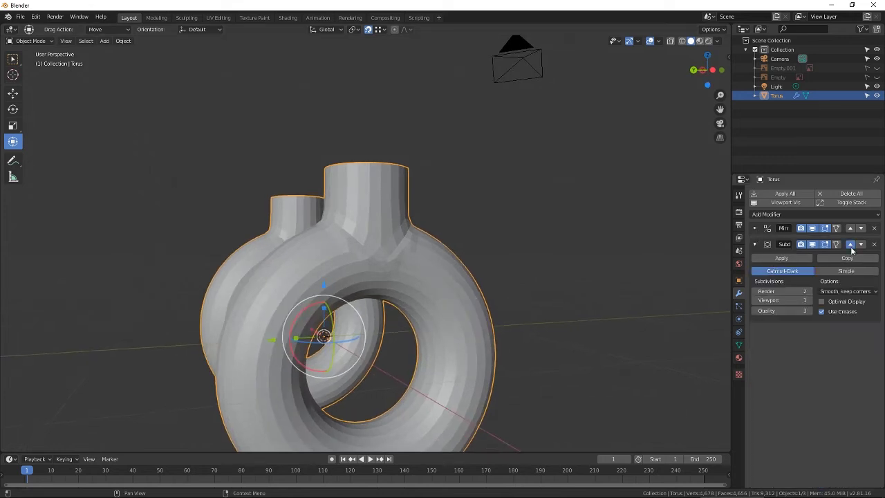
pyautogui.click(850, 244)
pyautogui.click(814, 228)
pyautogui.moveTo(591, 279); pyautogui.dragTo(639, 279, button='middle')
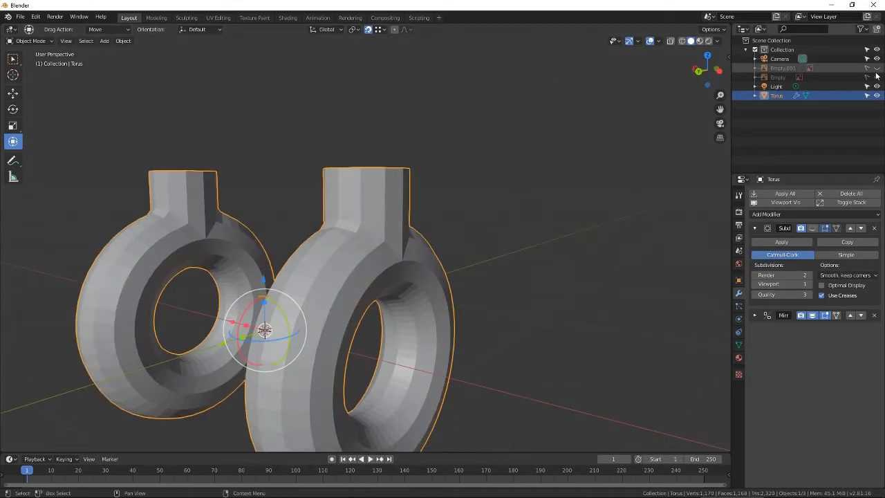
# Step: Show both reference images and scale the torus object by 1.14 to fit the eye outline in the side view
pyautogui.click(877, 68)
pyautogui.click(876, 77)
pyautogui.press('KP_1')
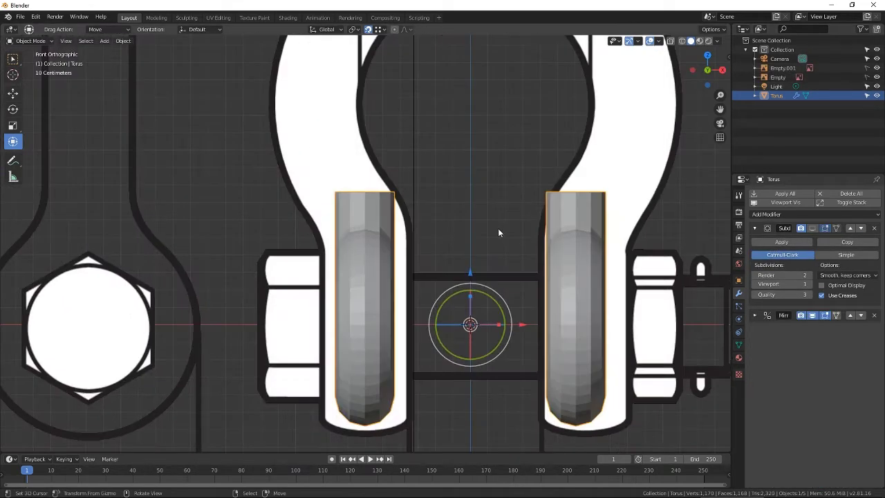
pyautogui.scroll(-2, 495, 233)
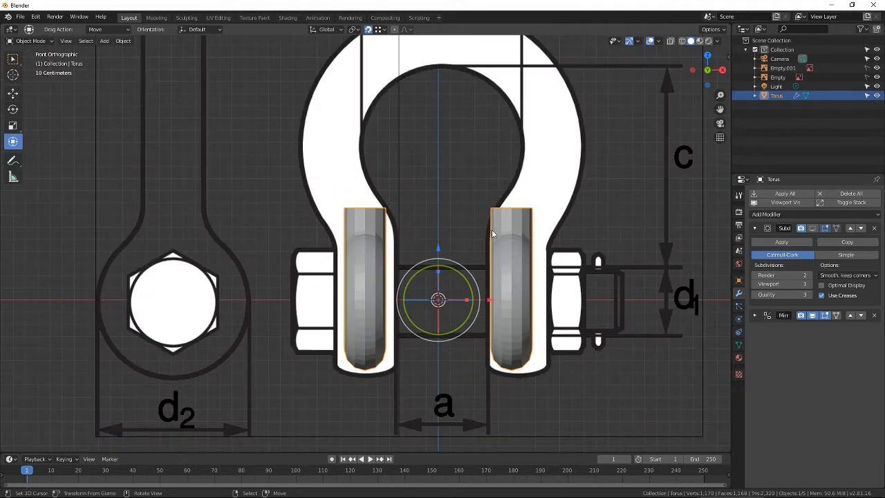
pyautogui.press('KP_3')
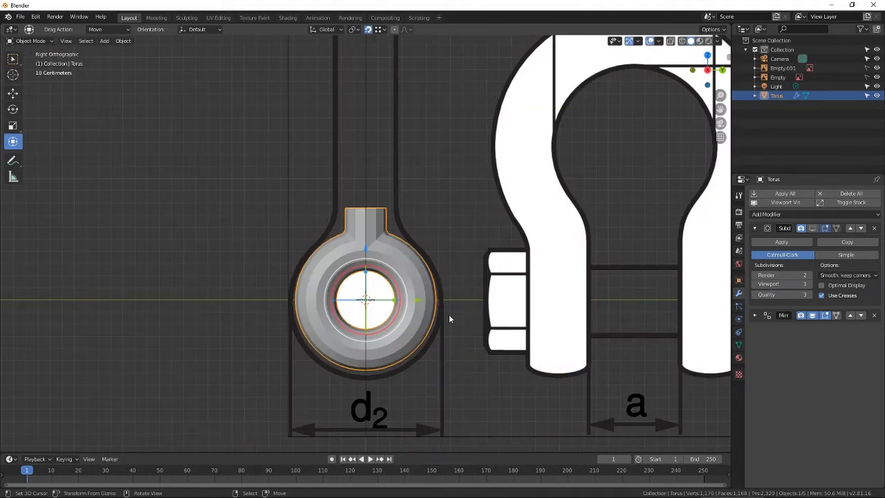
pyautogui.press('s')
pyautogui.click(479, 326)
pyautogui.press('KP_1')
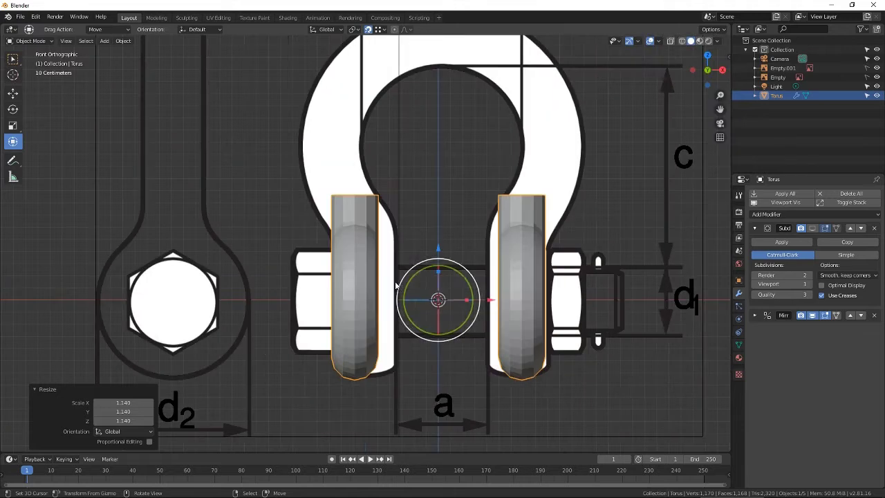
# Step: Select the whole eye mesh in the front view and move it 0.0912 m along X onto the reference leg
pyautogui.press('Tab')
pyautogui.press('a')
pyautogui.click(437, 206)
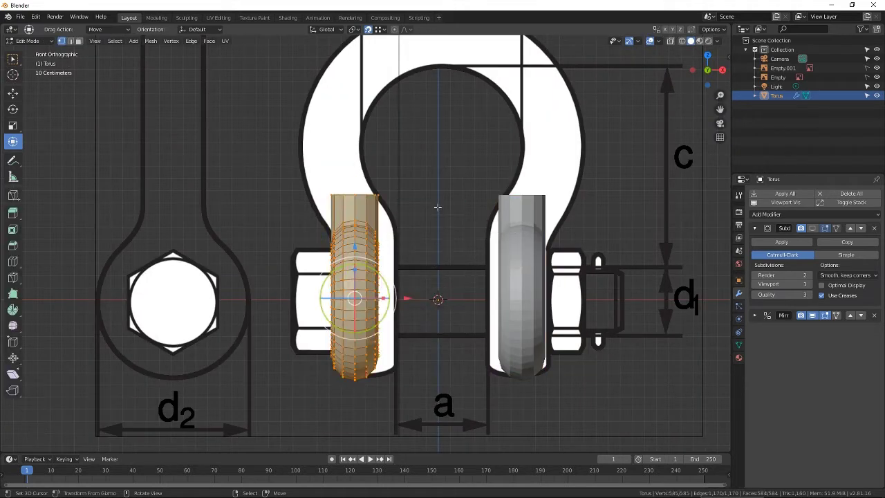
pyautogui.moveTo(406, 299); pyautogui.dragTo(418, 295)
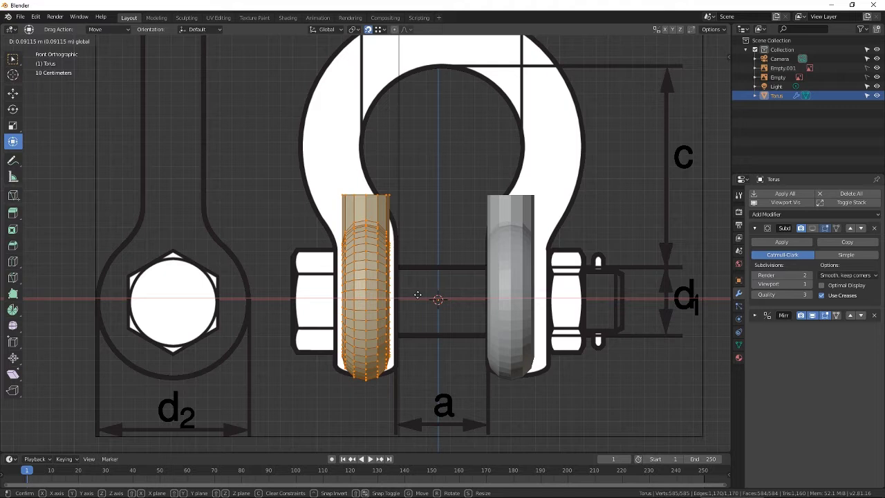
pyautogui.click(418, 294)
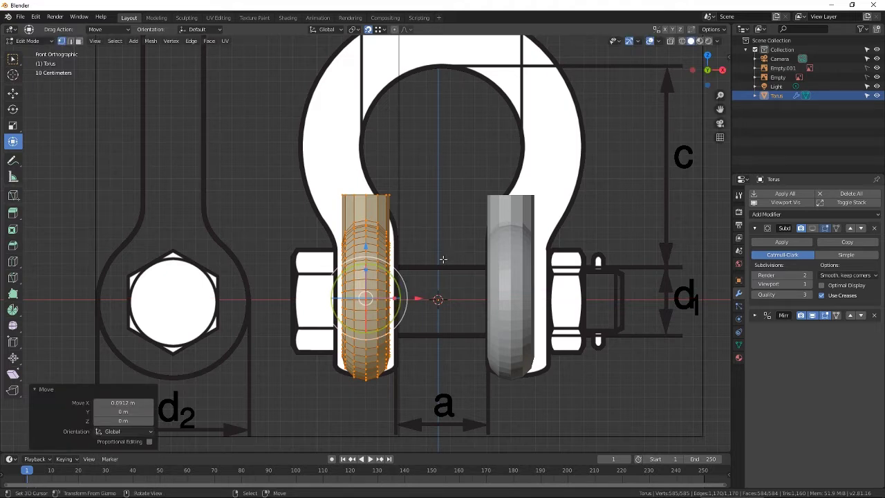
# Step: Scale the eye mesh to about 0.956 and lower it slightly to meet the reference's bottom edge
pyautogui.press('s')
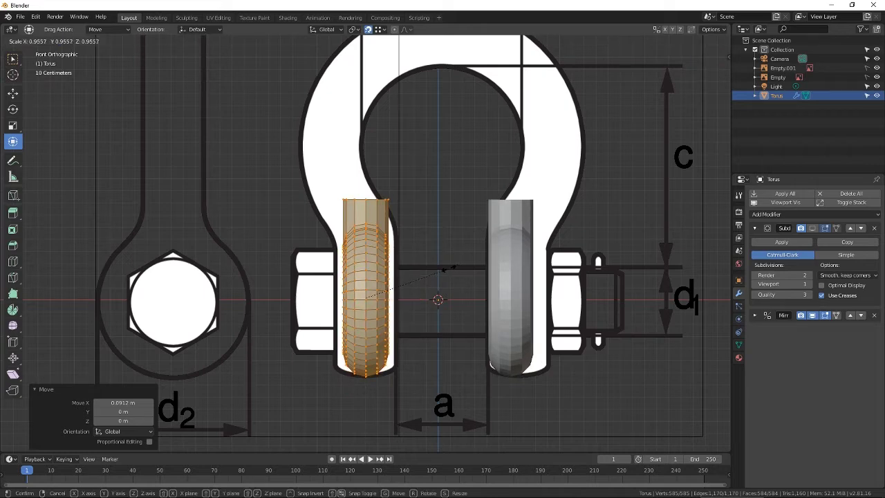
pyautogui.click(449, 267)
pyautogui.moveTo(365, 246); pyautogui.dragTo(366, 250)
# Step: Select the neck's top edge loop and lower it by 0.167 m, plus a further 0.0165 m, to shorten the neck
pyautogui.keyDown('alt'); pyautogui.click(368, 204); pyautogui.keyUp('alt')
pyautogui.moveTo(365, 151); pyautogui.dragTo(366, 160)
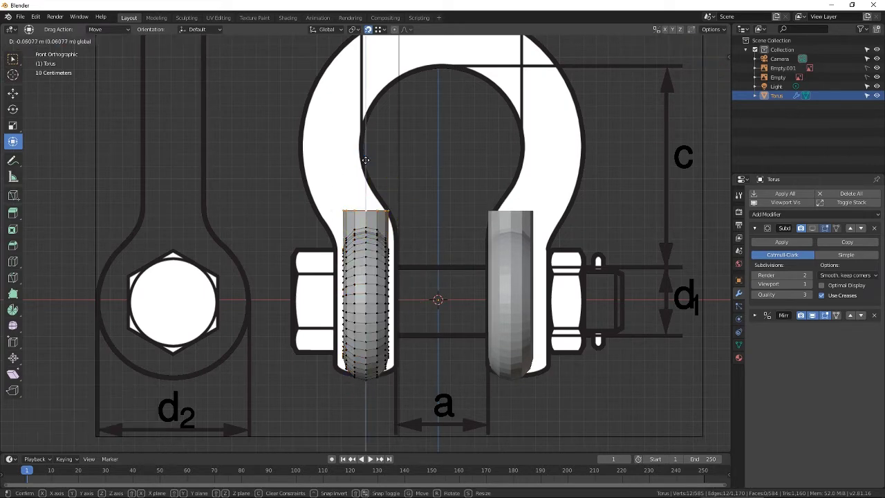
pyautogui.click(365, 173)
pyautogui.scroll(4, 481, 237)
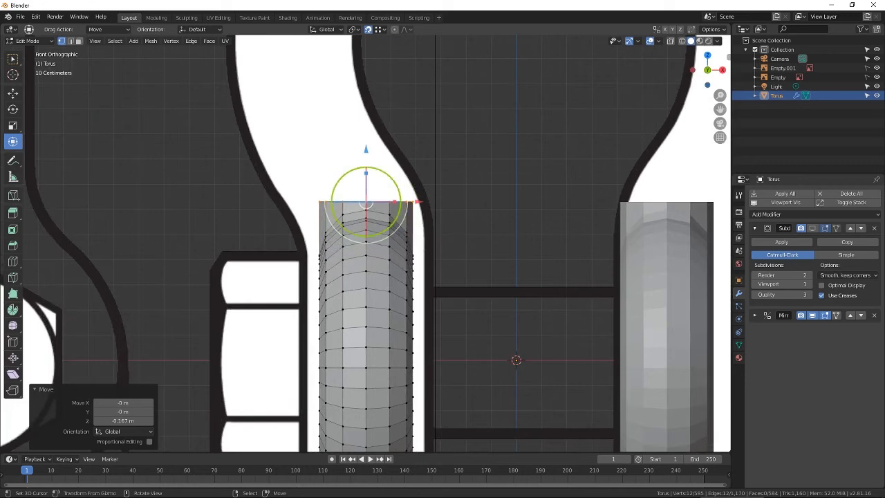
pyautogui.press('g')
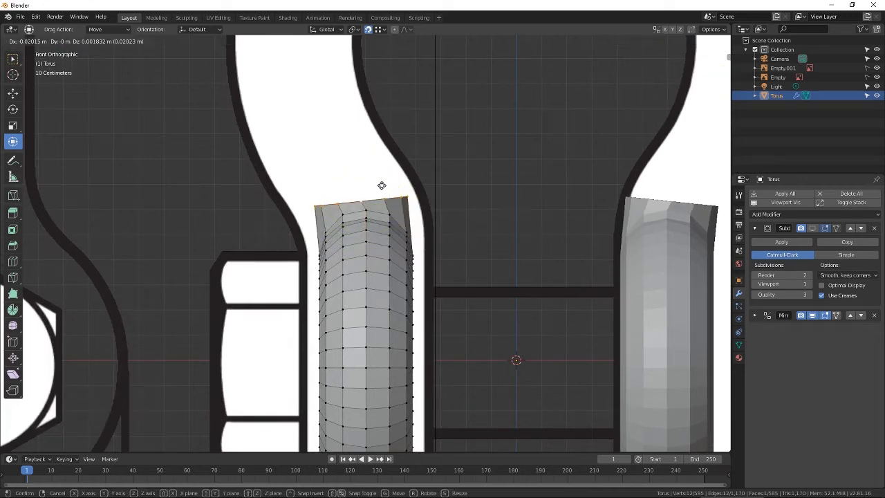
pyautogui.rightClick(373, 188)
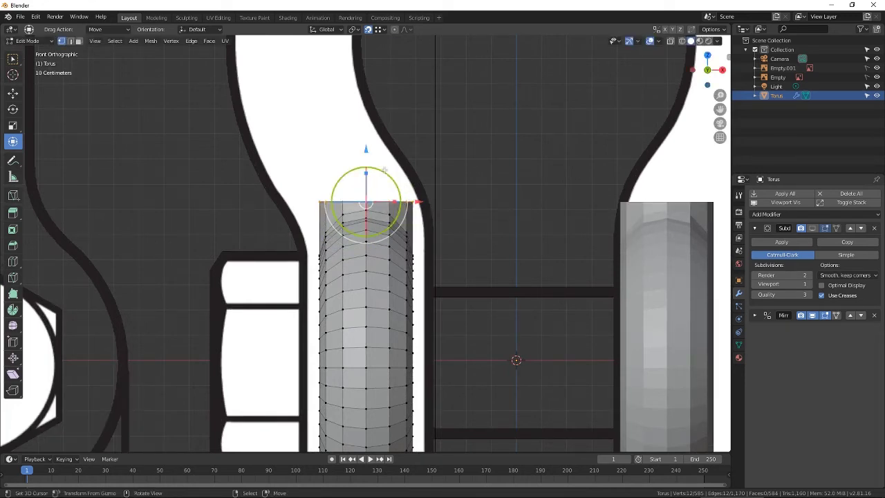
pyautogui.moveTo(367, 151); pyautogui.dragTo(367, 157)
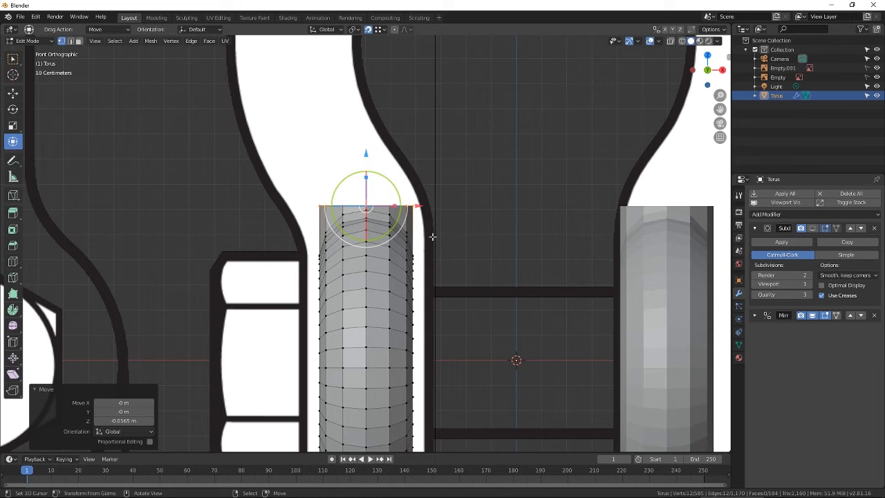
# Step: Extrude the neck's top loop upward, rotate it -13.5° about Y and shift it to follow the leg's bend
pyautogui.press('e')
pyautogui.press('Escape')
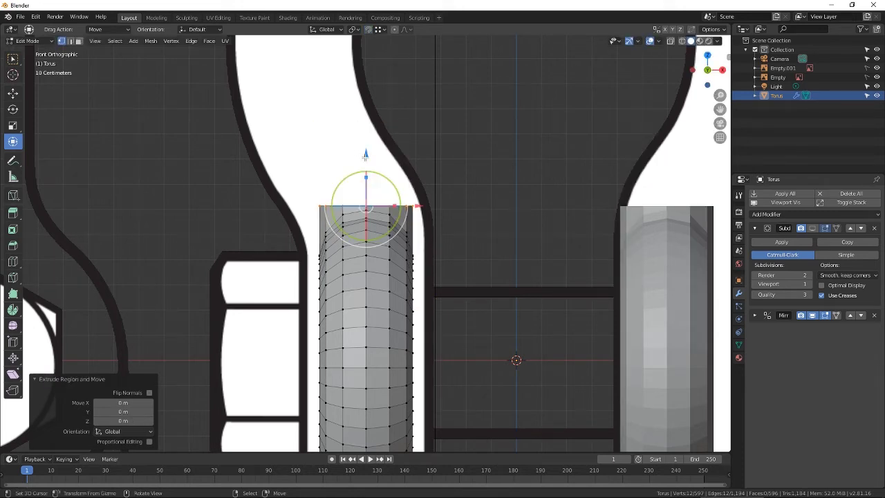
pyautogui.moveTo(366, 156); pyautogui.dragTo(366, 137)
pyautogui.moveTo(398, 175); pyautogui.dragTo(401, 166)
pyautogui.press('g')
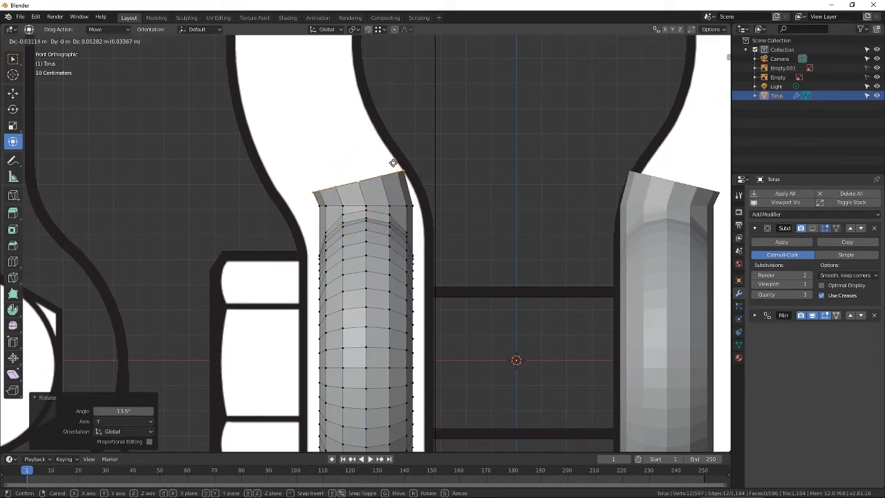
pyautogui.click(393, 163)
# Step: Extrude the loop twice along the outward-leaning leg, by -0.0733 m X, 0.0989 m Z and -0.0788 m X, 0.136 m Z
pyautogui.press('e')
pyautogui.click(379, 142)
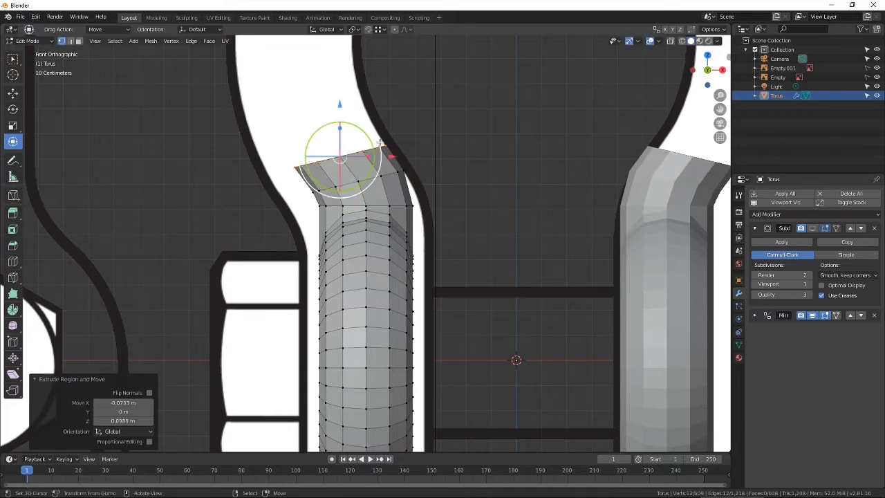
pyautogui.press('e')
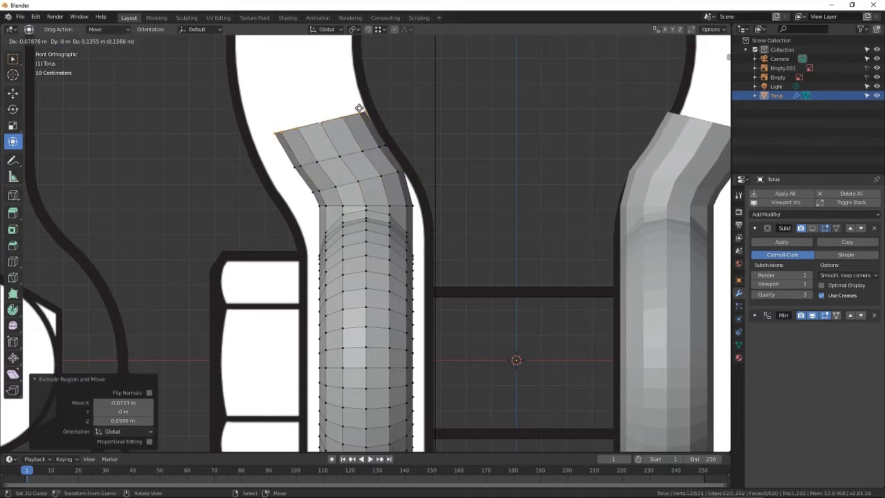
pyautogui.click(366, 112)
pyautogui.scroll(-3, 411, 114)
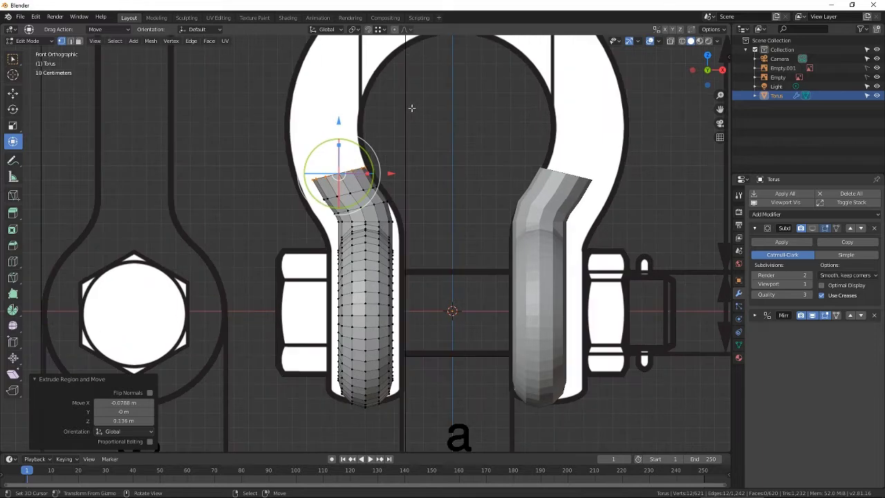
# Step: Extrude two more segments up the leg, 0.149 m and 0.158 m in Z, and rotate the end loop about 12°
pyautogui.scroll(3, 411, 108)
pyautogui.press('e')
pyautogui.click(366, 188)
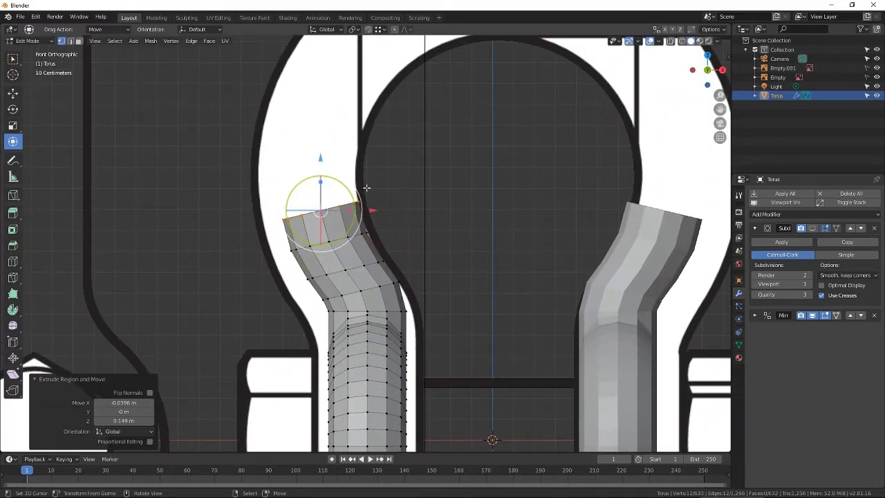
pyautogui.press('e')
pyautogui.click(357, 158)
pyautogui.press('r')
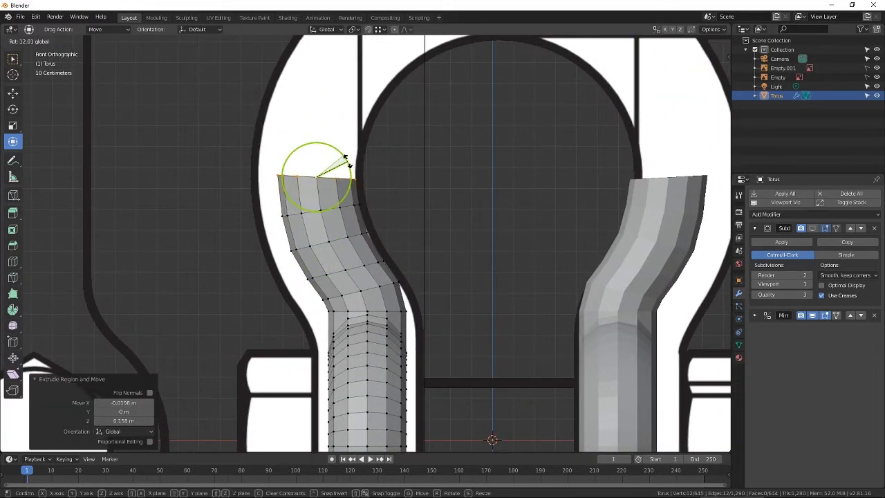
pyautogui.moveTo(348, 161); pyautogui.dragTo(348, 162)
# Step: Extrude two more segments around the lower bow curve, rotating each end loop inward to follow the reference
pyautogui.press('e')
pyautogui.click(380, 141)
pyautogui.moveTo(345, 118); pyautogui.dragTo(350, 123)
pyautogui.press('e')
pyautogui.click(367, 80)
pyautogui.moveTo(364, 84); pyautogui.dragTo(413, 78)
pyautogui.scroll(-1, 383, 93)
# Step: Extrude two segments along the upper bow curve, with the end loop rotated 13.5° and shifted onto the inner outline
pyautogui.press('e')
pyautogui.click(391, 75)
pyautogui.press('e')
pyautogui.click(413, 92)
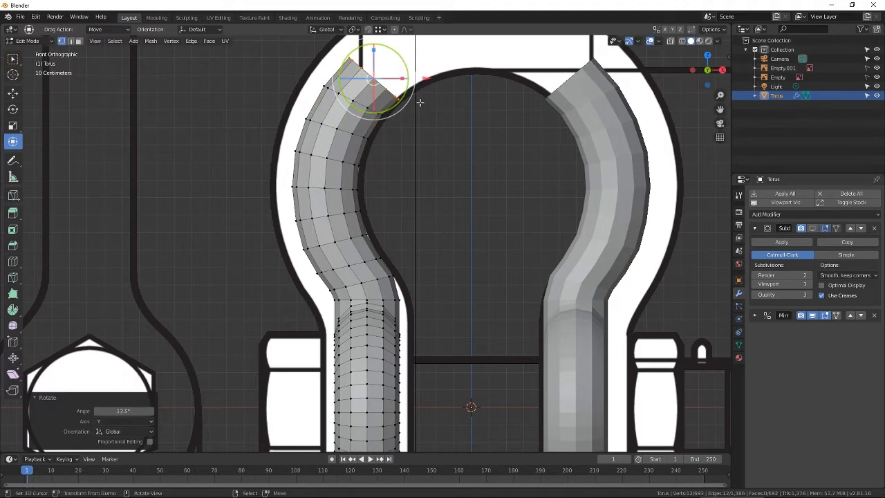
pyautogui.press('g')
pyautogui.click(416, 101)
# Step: Extrude the bow's end loop by 0.129 m X and 0.095 m Z, rotate it 9.86° and nudge it onto the outline
pyautogui.press('e')
pyautogui.click(437, 74)
pyautogui.press('r')
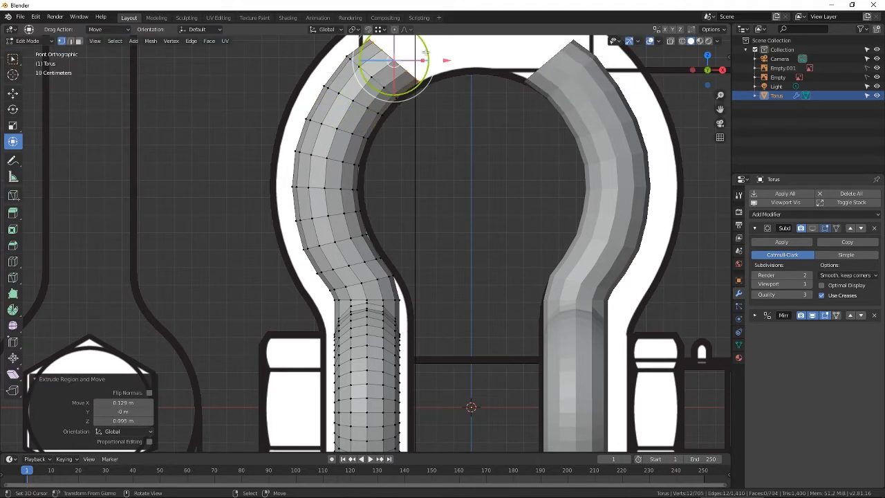
pyautogui.click(434, 54)
pyautogui.press('g')
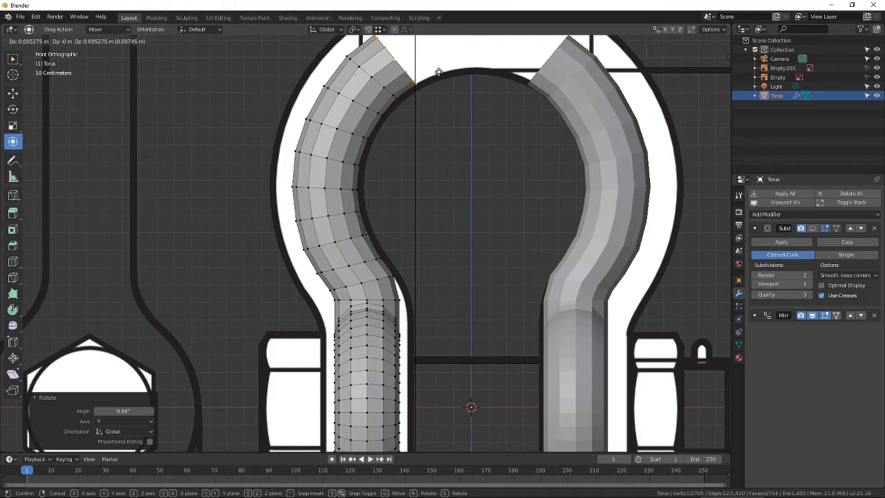
pyautogui.click(438, 72)
# Step: Extrude the end loop by 0.135 m X and 0.0659 m Z, rotate it inward and move it 0.029 m X, 0.0211 m Z
pyautogui.press('e')
pyautogui.click(461, 62)
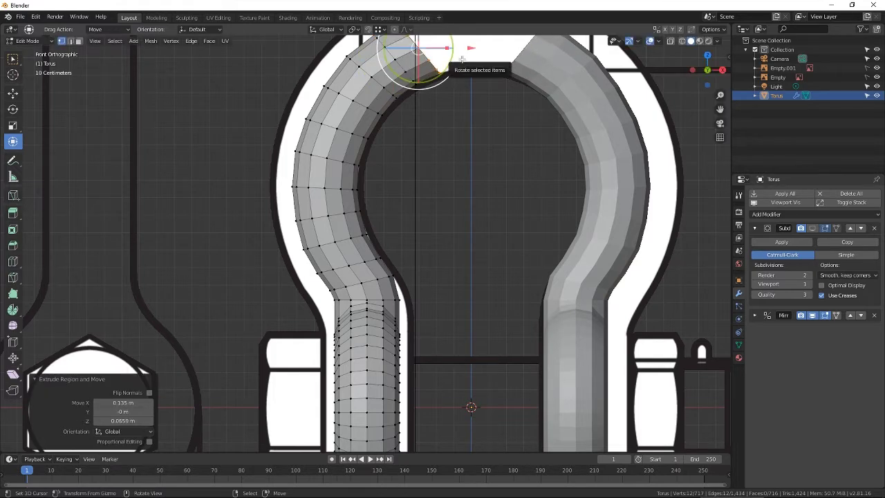
pyautogui.moveTo(450, 59); pyautogui.dragTo(437, 70)
pyautogui.press('g')
pyautogui.click(475, 83)
pyautogui.keyDown('shift'); pyautogui.moveTo(475, 83); pyautogui.dragTo(449, 180, button='middle'); pyautogui.keyUp('shift')
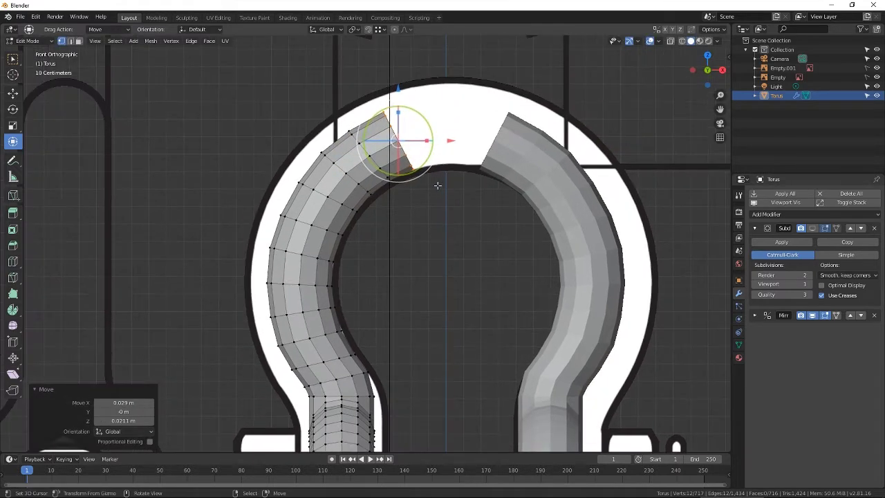
# Step: Extrude the last two segments across the bow's crown to the mirror plane, straightening the end loop to join both halves
pyautogui.press('e')
pyautogui.click(434, 183)
pyautogui.moveTo(449, 114); pyautogui.dragTo(507, 129)
pyautogui.press('g')
pyautogui.click(462, 118)
pyautogui.press('e')
pyautogui.click(474, 117)
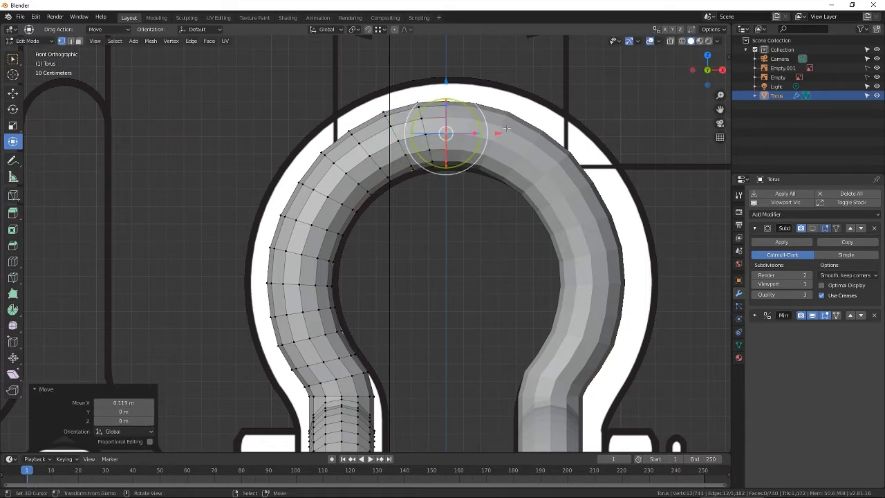
# Step: Hide the reference images and examine the complete bow and both eyes from several angles
pyautogui.scroll(-3, 507, 128)
pyautogui.scroll(-1, 437, 222)
pyautogui.press('Tab')
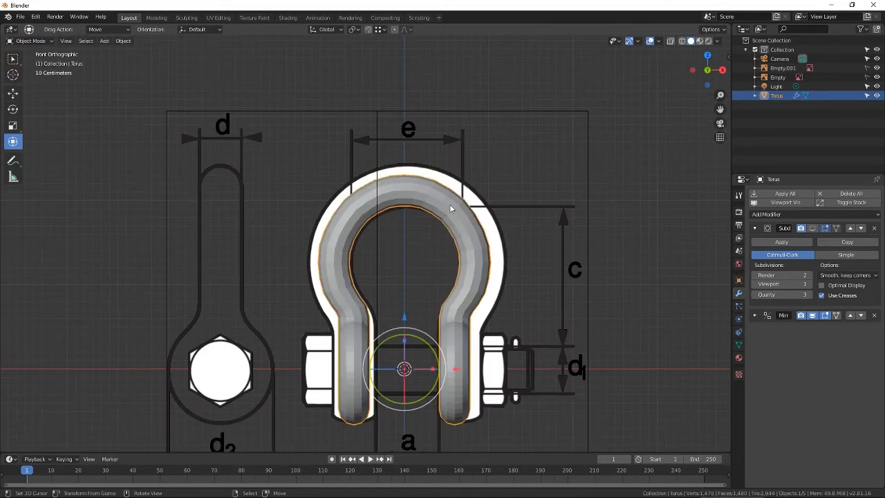
pyautogui.moveTo(416, 259); pyautogui.dragTo(548, 266, button='middle')
pyautogui.moveTo(876, 67); pyautogui.dragTo(877, 78)
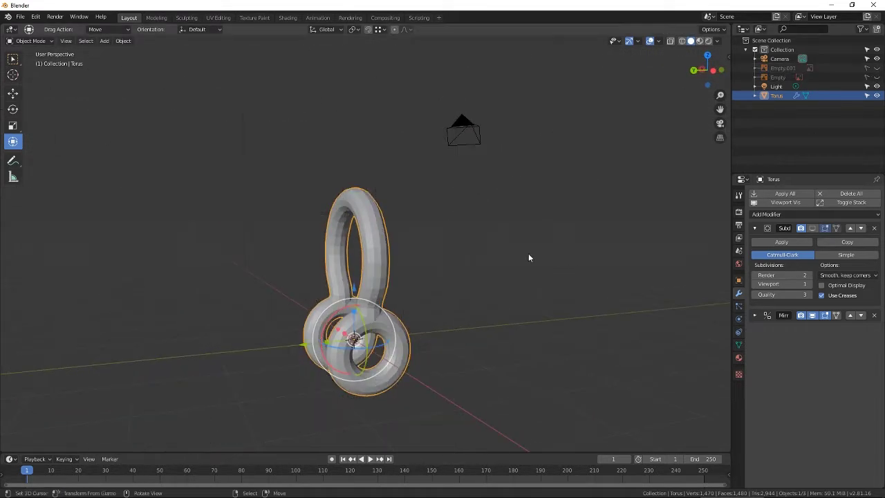
pyautogui.moveTo(528, 253); pyautogui.dragTo(406, 259, button='middle')
pyautogui.moveTo(394, 246); pyautogui.dragTo(458, 246, button='middle')
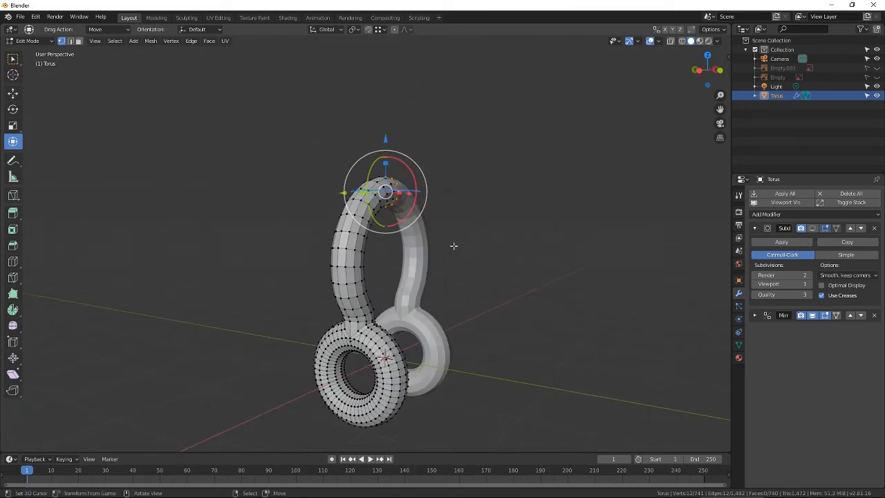
pyautogui.keyDown('shift'); pyautogui.moveTo(539, 228); pyautogui.dragTo(564, 145, button='middle'); pyautogui.keyUp('shift')
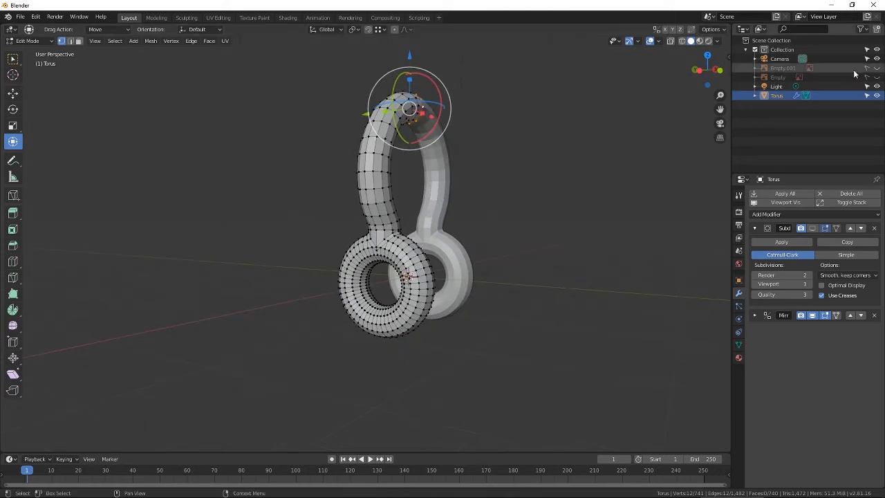
# Step: Show both reference images again and widen the vertices where the neck joins the eye along Y toward the outline in left view
pyautogui.click(877, 76)
pyautogui.click(877, 68)
pyautogui.press('KP_1')
pyautogui.press('KP_3')
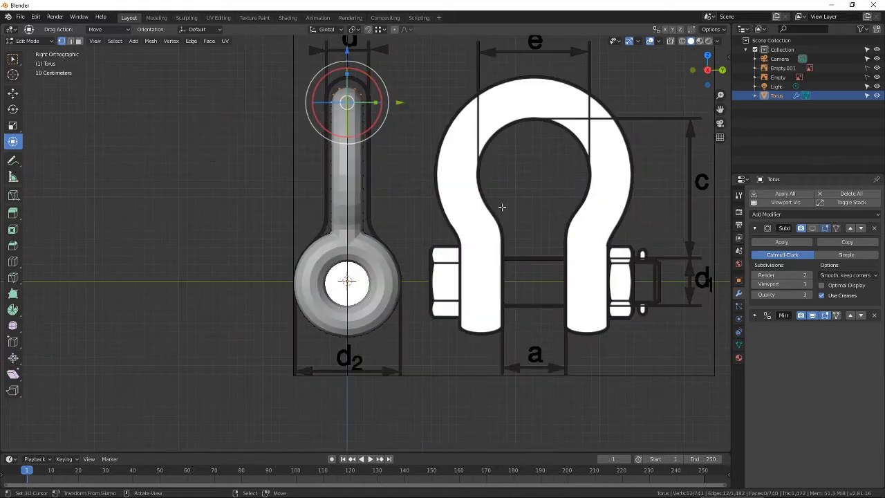
pyautogui.press('ctrl+KP_3')
pyautogui.keyDown('shift'); pyautogui.moveTo(482, 237); pyautogui.dragTo(392, 260, button='middle'); pyautogui.keyUp('shift')
pyautogui.scroll(4, 561, 226)
pyautogui.scroll(2, 484, 255)
pyautogui.scroll(1, 373, 265)
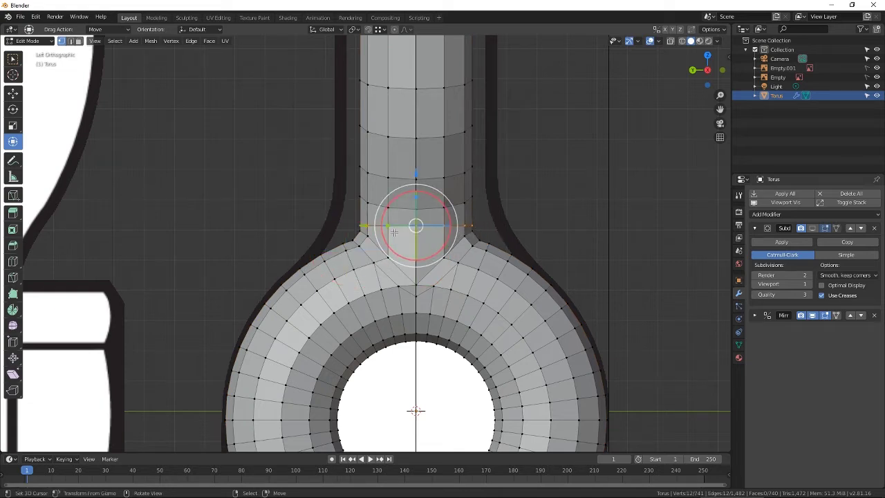
pyautogui.moveTo(387, 225); pyautogui.dragTo(384, 225)
pyautogui.click(385, 226)
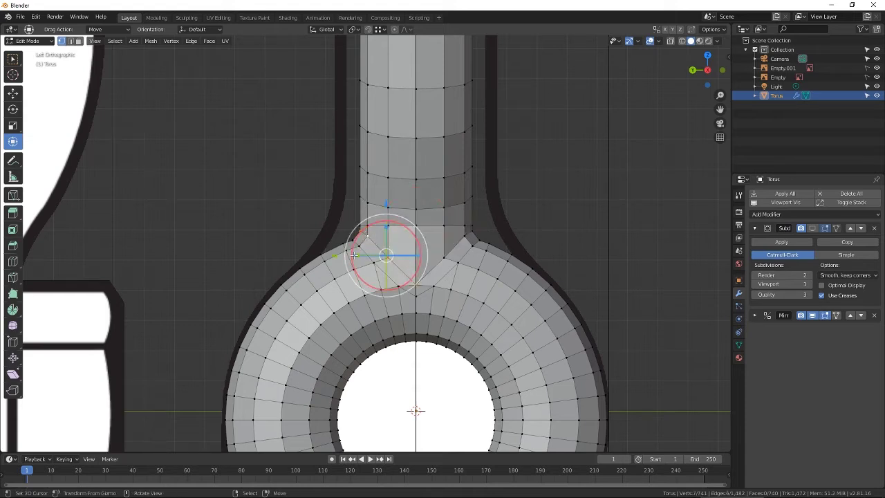
pyautogui.press('s')
pyautogui.press('y')
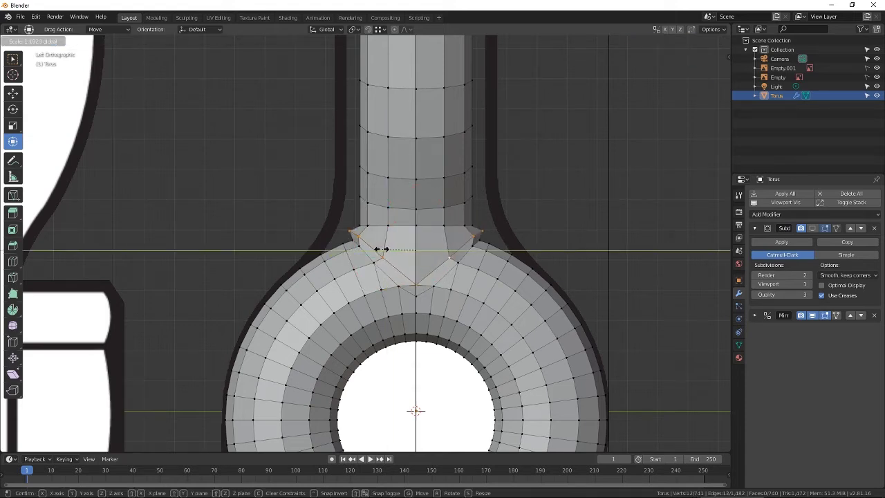
pyautogui.click(380, 249)
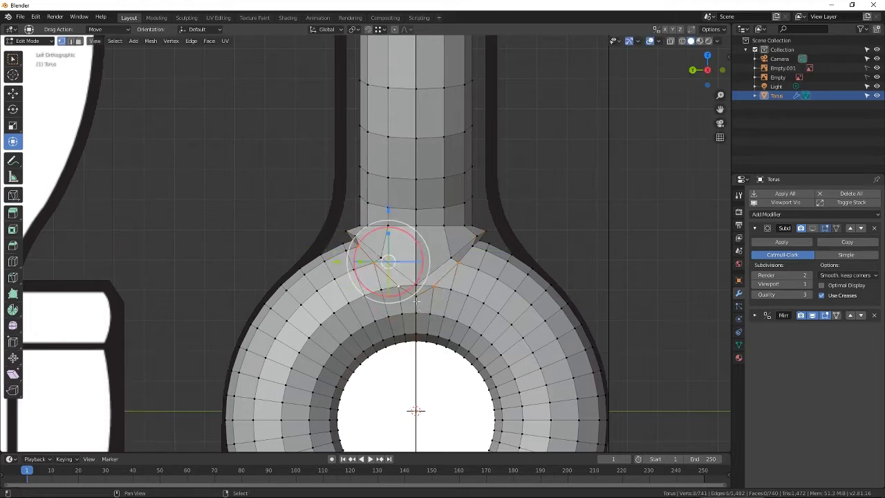
# Step: Hide the reference images and lower the protruding vertices on both sides of the junction between neck and eye
pyautogui.moveTo(494, 260); pyautogui.dragTo(321, 280, button='middle')
pyautogui.click(876, 77)
pyautogui.click(876, 68)
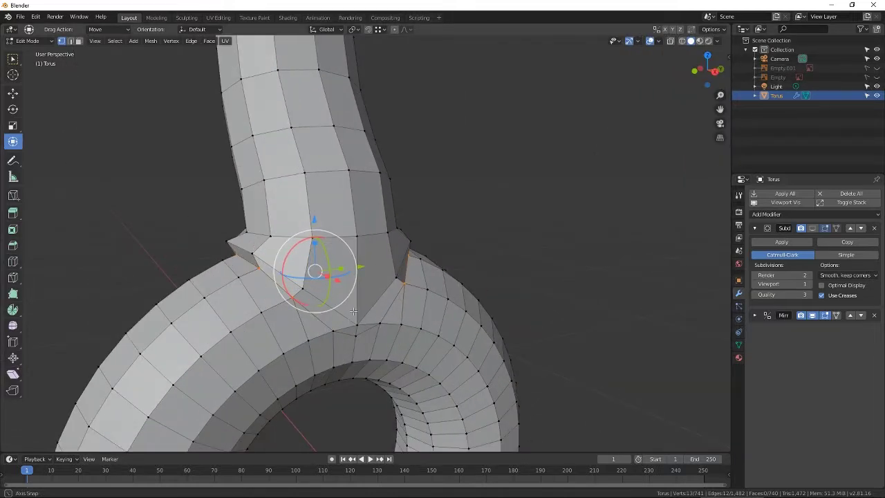
pyautogui.moveTo(353, 311); pyautogui.dragTo(332, 308, button='middle')
pyautogui.moveTo(338, 263); pyautogui.dragTo(341, 268)
pyautogui.rightClick(343, 262)
pyautogui.moveTo(341, 266); pyautogui.dragTo(472, 237, button='middle')
pyautogui.rightClick(554, 250)
pyautogui.moveTo(554, 250); pyautogui.dragTo(594, 248, button='middle')
pyautogui.keyDown('shift'); pyautogui.rightClick(331, 240); pyautogui.keyUp('shift')
pyautogui.moveTo(333, 240)
pyautogui.mouseDown(button='middle')
pyautogui.moveTo(366, 239)
pyautogui.moveTo(349, 238)
pyautogui.mouseUp(button='middle')
pyautogui.moveTo(398, 237); pyautogui.dragTo(393, 236)
pyautogui.moveTo(427, 187); pyautogui.dragTo(429, 195)
pyautogui.moveTo(442, 231); pyautogui.dragTo(421, 266, button='middle')
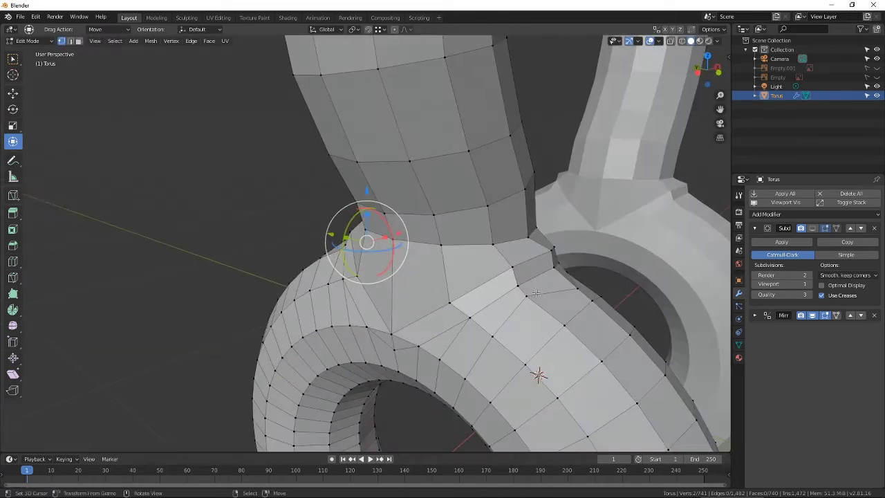
# Step: Select the four neighbouring shoulder vertices beside the neck and move them -0.012 m along Z
pyautogui.moveTo(536, 294); pyautogui.dragTo(334, 294, button='middle')
pyautogui.moveTo(333, 265); pyautogui.dragTo(338, 266)
pyautogui.moveTo(340, 268)
pyautogui.mouseDown(button='middle')
pyautogui.moveTo(373, 282)
pyautogui.moveTo(342, 255)
pyautogui.mouseUp(button='middle')
pyautogui.moveTo(428, 193); pyautogui.dragTo(429, 197)
pyautogui.scroll(2, 429, 200)
pyautogui.moveTo(429, 202)
pyautogui.mouseDown(button='middle')
pyautogui.moveTo(477, 208)
pyautogui.moveTo(430, 207)
pyautogui.mouseUp(button='middle')
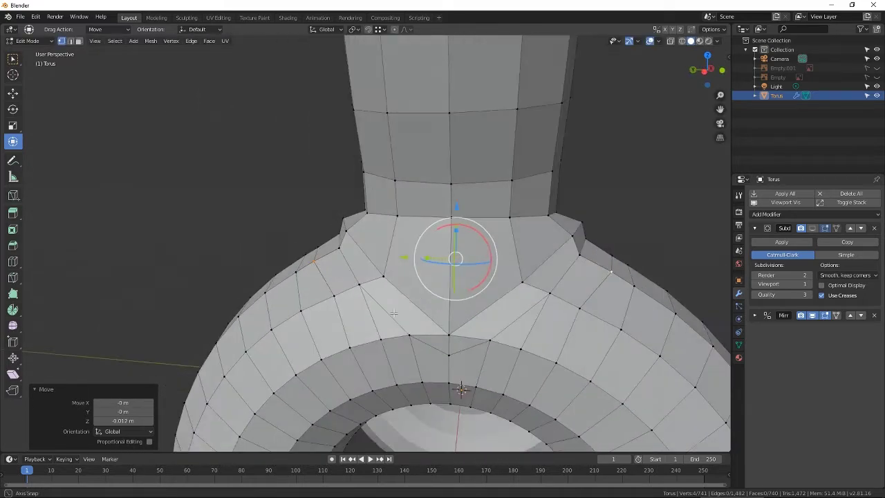
# Step: Nudge the matching vertices on both sides of the eye below the neck to smooth the transition
pyautogui.click(327, 297)
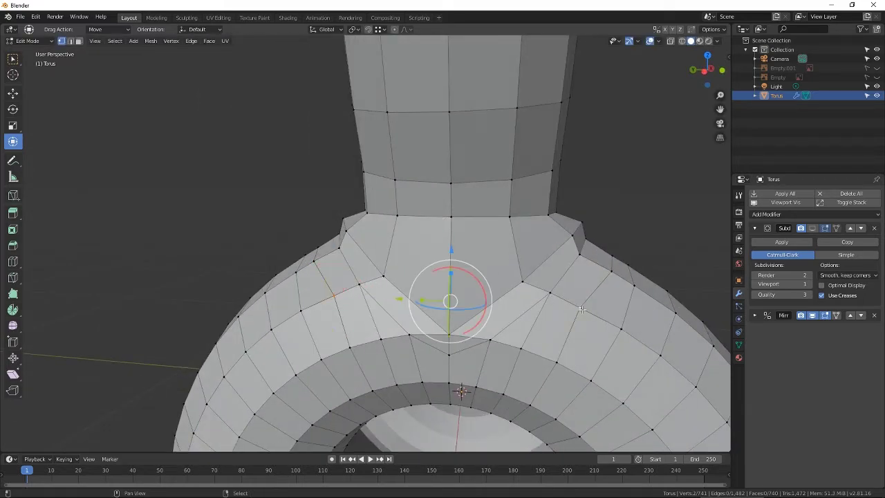
pyautogui.moveTo(582, 310); pyautogui.dragTo(503, 316, button='middle')
pyautogui.keyDown('shift'); pyautogui.click(511, 401); pyautogui.keyUp('shift')
pyautogui.moveTo(602, 359); pyautogui.dragTo(528, 358, button='middle')
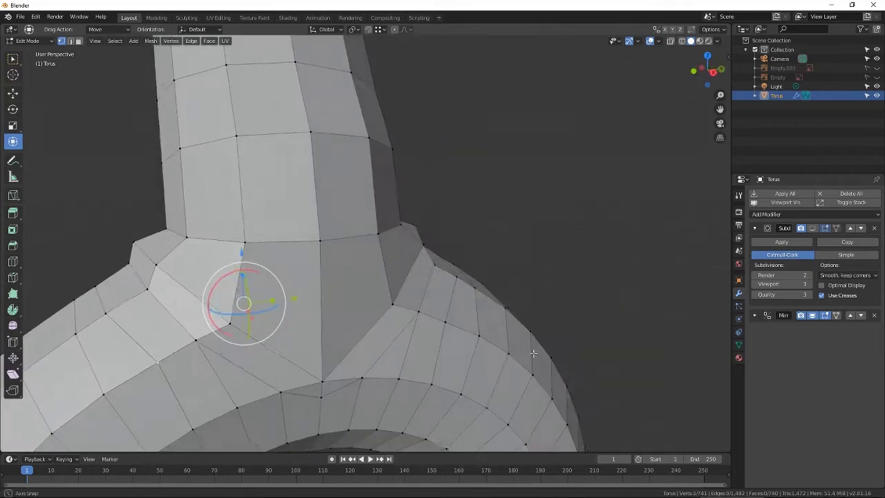
pyautogui.scroll(-1, 480, 336)
pyautogui.moveTo(338, 296); pyautogui.dragTo(340, 296)
pyautogui.moveTo(346, 297); pyautogui.dragTo(286, 305, button='middle')
pyautogui.keyDown('shift'); pyautogui.rightClick(435, 304); pyautogui.keyUp('shift')
pyautogui.press('y')
pyautogui.click(316, 282)
# Step: Compare the edge loop at the neck's base with the reference images and scale it uniformly by 1.126
pyautogui.keyDown('alt'); pyautogui.click(279, 257); pyautogui.keyUp('alt')
pyautogui.moveTo(284, 257); pyautogui.dragTo(450, 230, button='middle')
pyautogui.scroll(-2, 465, 239)
pyautogui.click(878, 78)
pyautogui.click(878, 68)
pyautogui.press('KP_1')
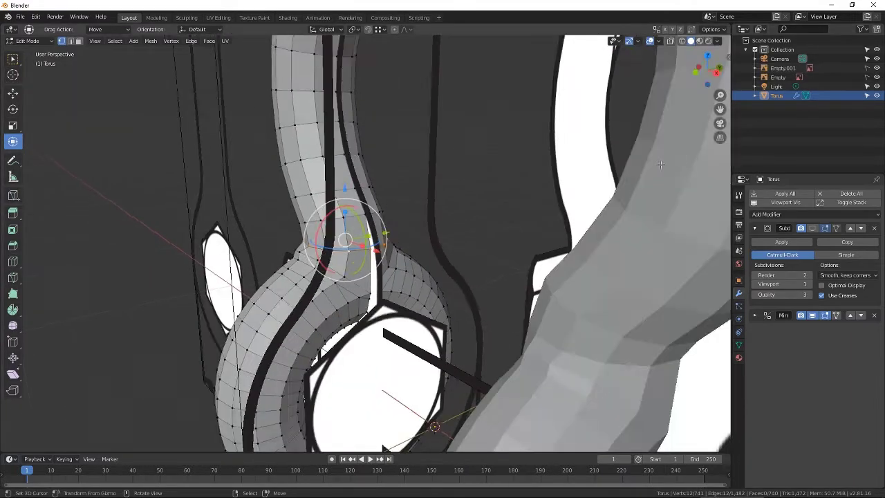
pyautogui.press('KP_3')
pyautogui.press('KP_1')
pyautogui.scroll(-2, 576, 199)
pyautogui.scroll(2, 577, 200)
pyautogui.moveTo(485, 211); pyautogui.dragTo(506, 234, button='middle')
pyautogui.click(877, 77)
pyautogui.click(877, 68)
pyautogui.press('s')
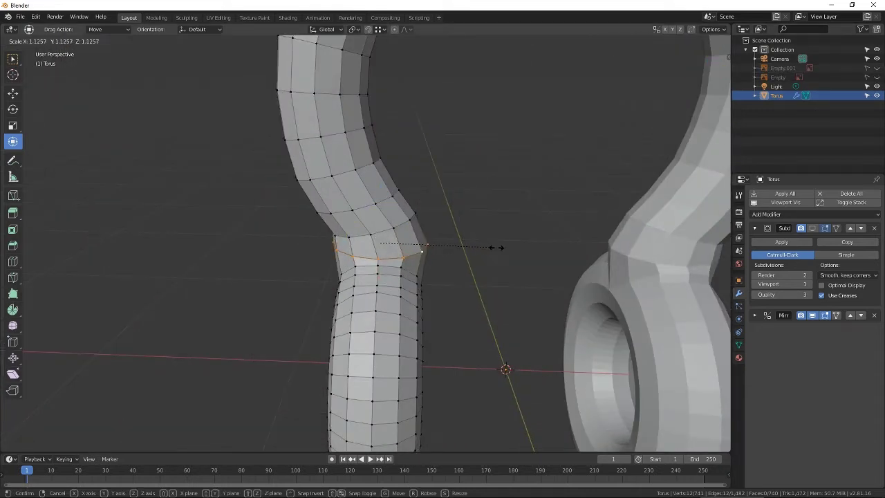
pyautogui.click(496, 248)
# Step: Show the reference images and select the modelled half of the bow above the neck in front-view wireframe
pyautogui.moveTo(455, 245); pyautogui.dragTo(417, 198, button='middle')
pyautogui.click(878, 78)
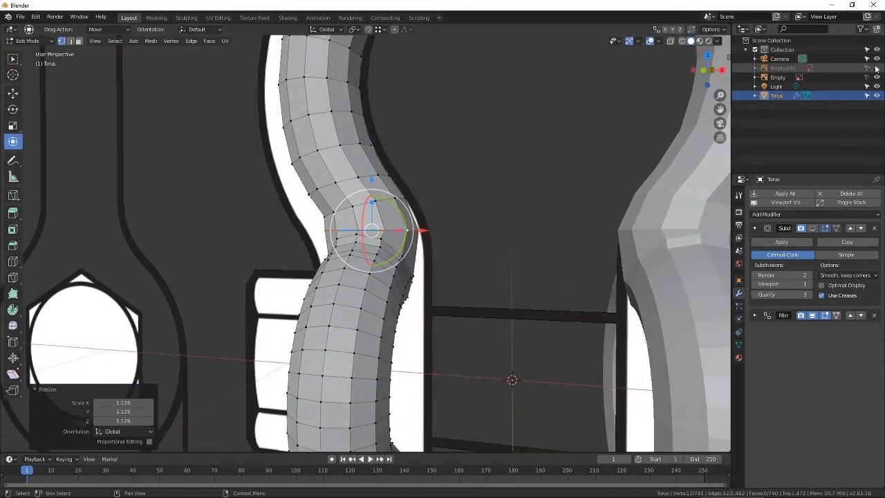
pyautogui.press('KP_1')
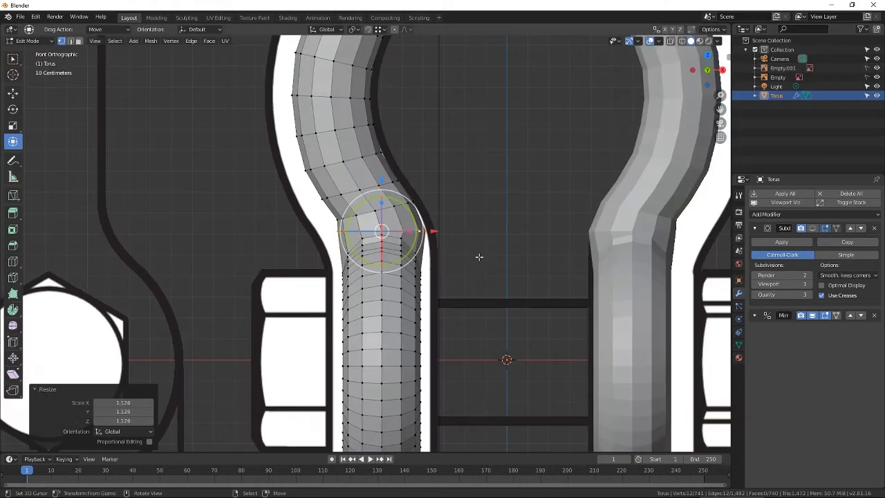
pyautogui.scroll(1, 479, 256)
pyautogui.keyDown('alt'); pyautogui.rightClick(366, 205); pyautogui.keyUp('alt')
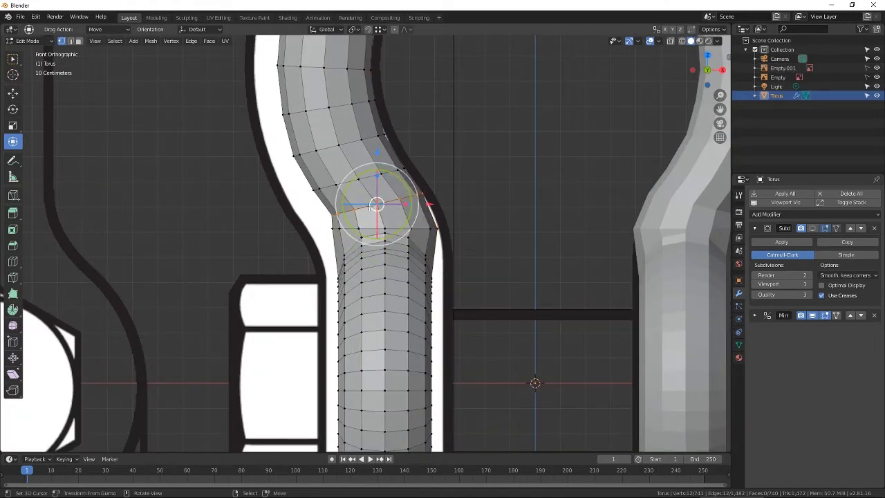
pyautogui.scroll(-3, 369, 207)
pyautogui.keyDown('shift'); pyautogui.moveTo(402, 180); pyautogui.dragTo(357, 269, button='middle'); pyautogui.keyUp('shift')
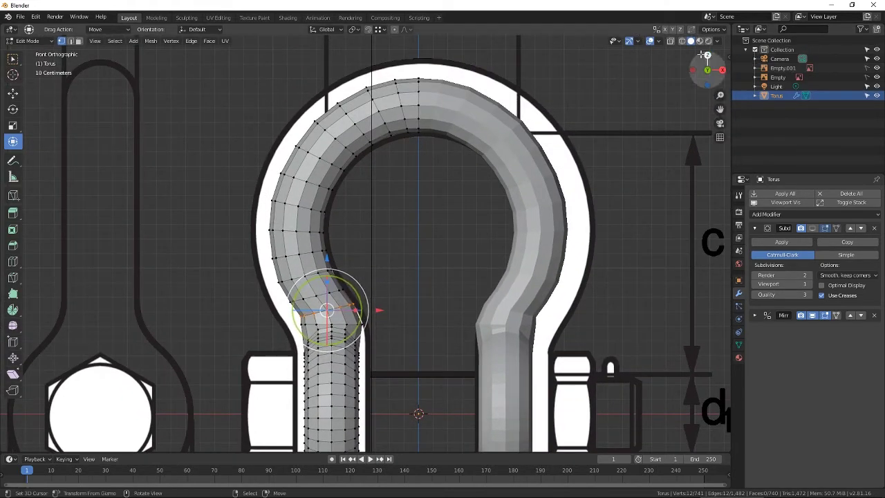
pyautogui.click(682, 40)
pyautogui.moveTo(309, 252)
pyautogui.mouseDown()
pyautogui.moveTo(313, 200)
pyautogui.moveTo(391, 97)
pyautogui.moveTo(385, 105)
pyautogui.mouseUp()
pyautogui.moveTo(360, 163)
pyautogui.mouseDown()
pyautogui.moveTo(394, 146)
pyautogui.moveTo(391, 123)
pyautogui.mouseUp()
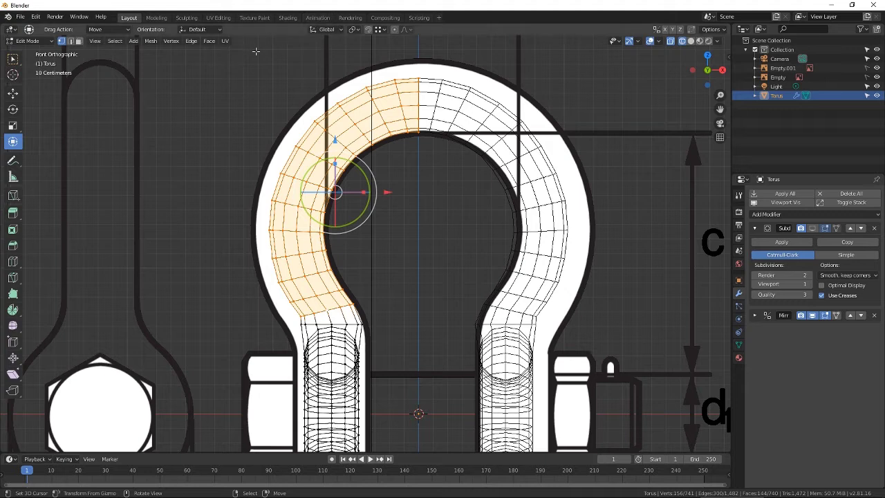
# Step: Set the Scale tool's orientation to Gimbal and try to scale the selected bow half uniformly
pyautogui.click(12, 123)
pyautogui.click(325, 29)
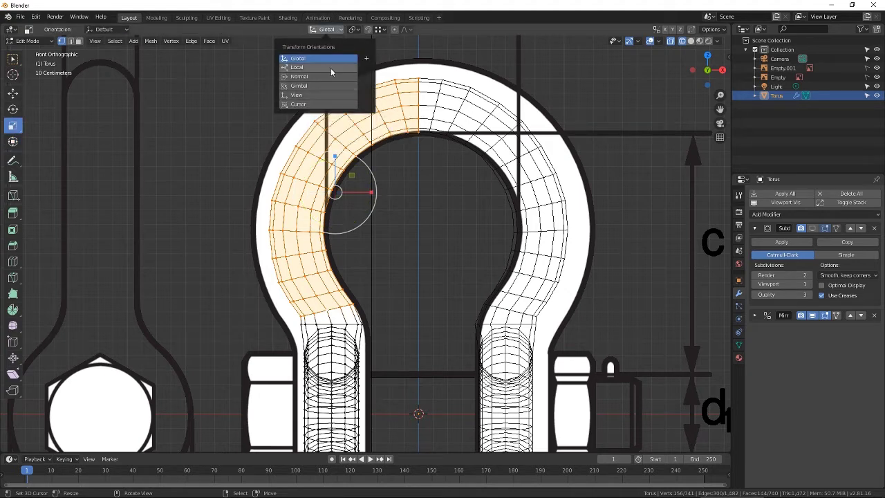
pyautogui.click(107, 29)
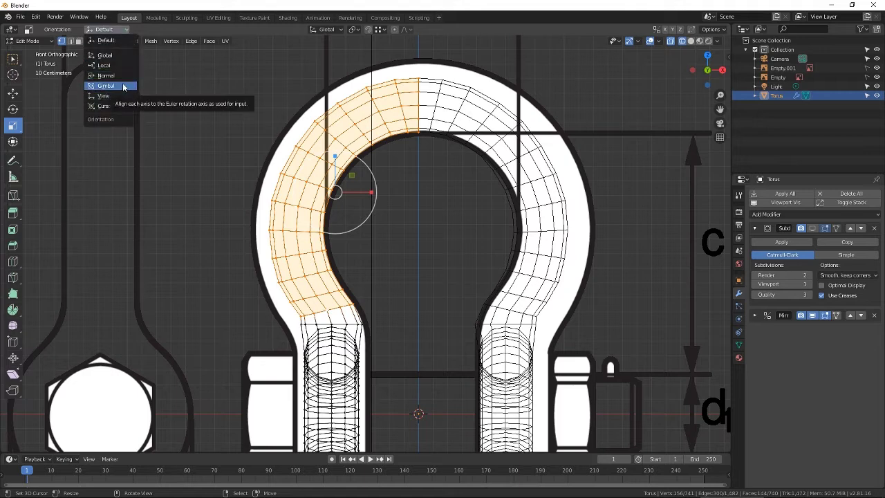
pyautogui.click(125, 86)
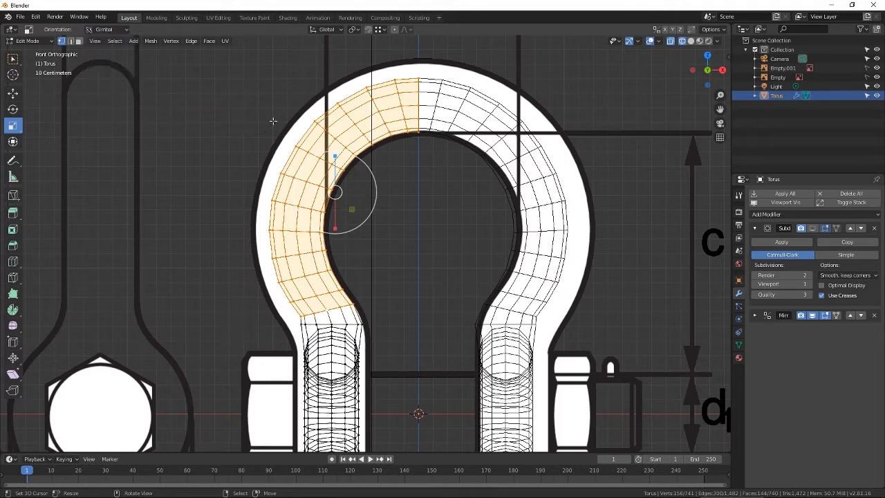
pyautogui.press('s')
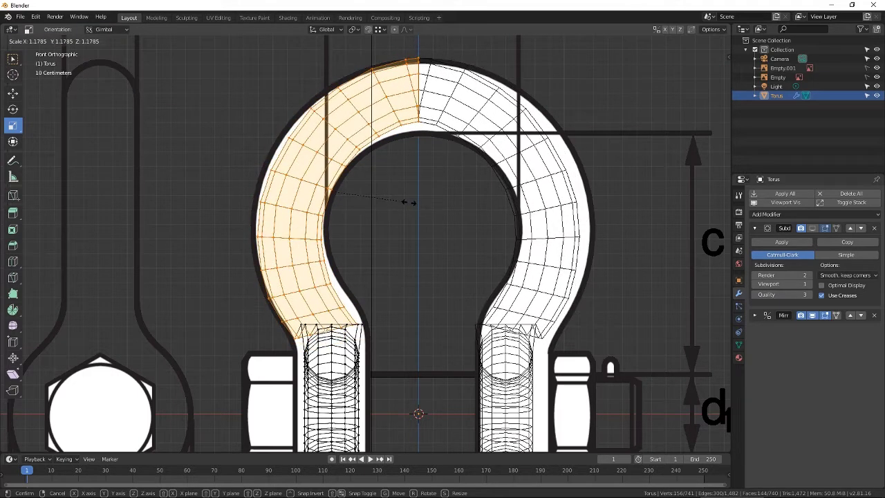
pyautogui.rightClick(403, 200)
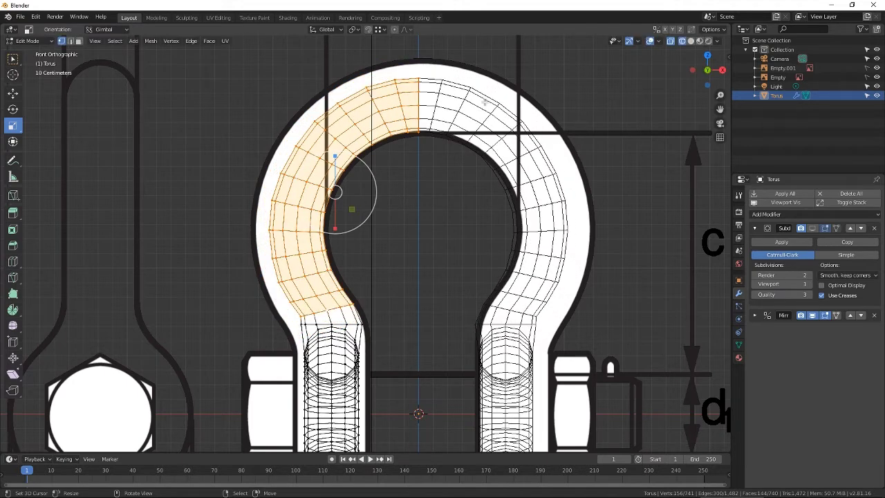
# Step: Scale the bow half without its crown end loop by 1.082 and raise it 0.0348 m along Z
pyautogui.moveTo(450, 92); pyautogui.dragTo(443, 131, button='middle')
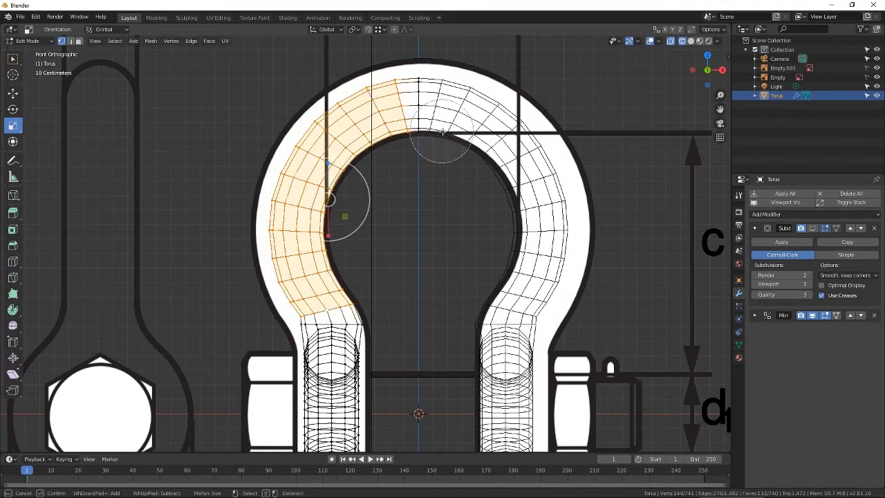
pyautogui.press('s')
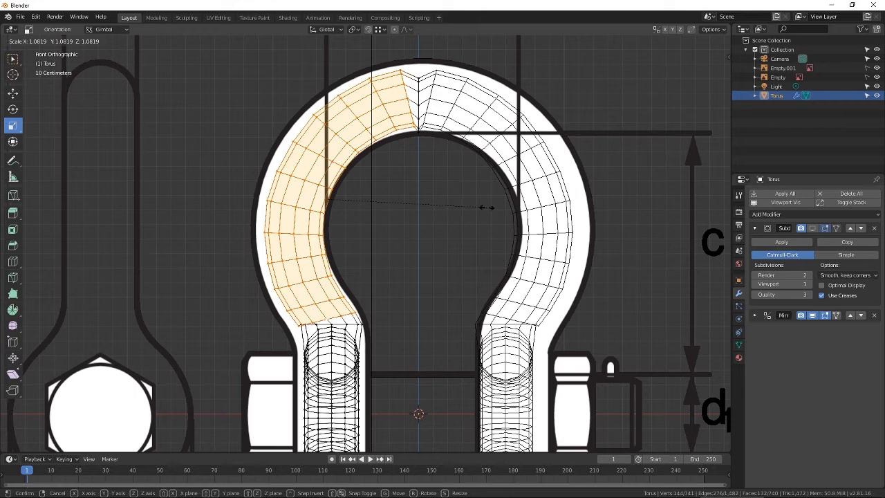
pyautogui.click(484, 207)
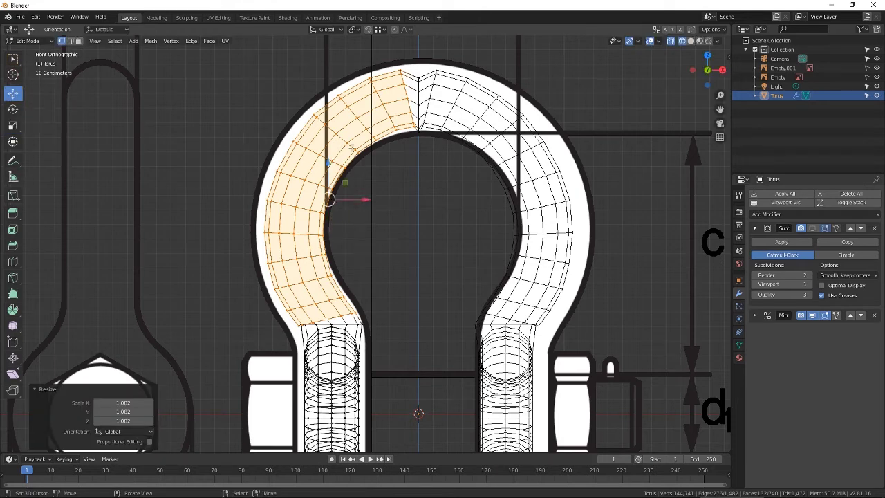
pyautogui.press('g')
pyautogui.press('z')
pyautogui.click(374, 181)
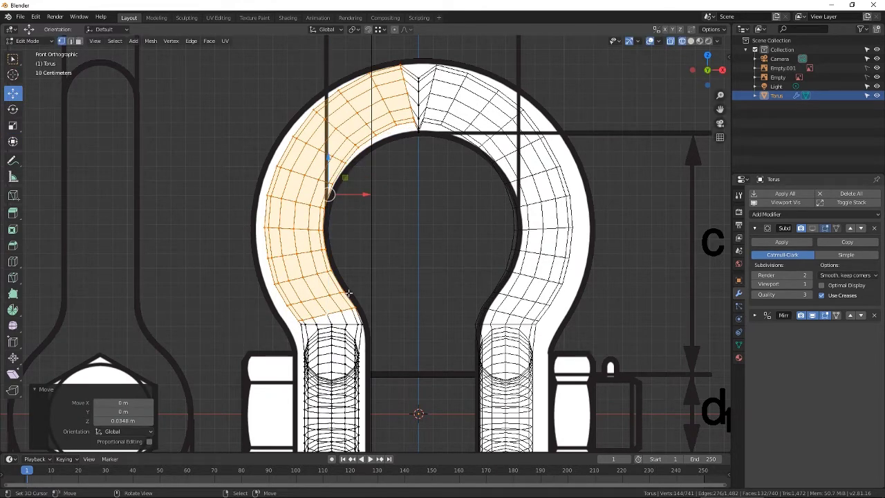
# Step: Narrow the selection to the bow's upper segments and lower them slightly in two stages toward the crown
pyautogui.moveTo(361, 316); pyautogui.dragTo(289, 278, button='middle')
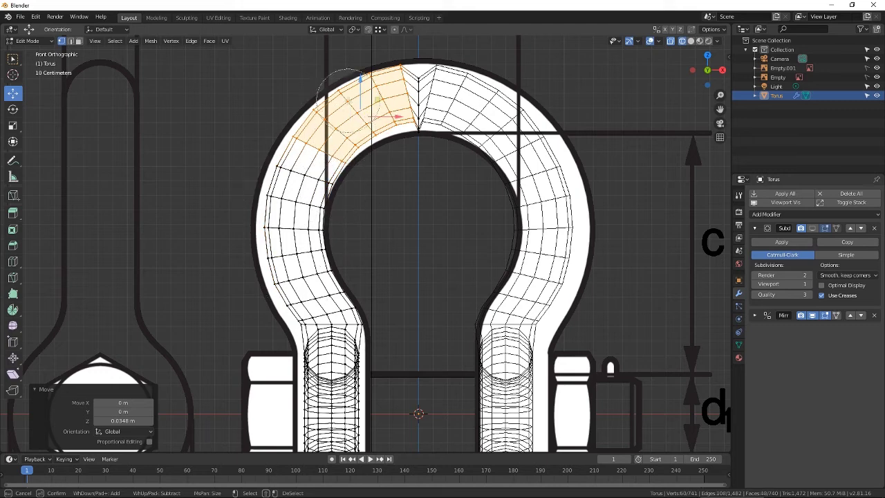
pyautogui.rightClick(347, 100)
pyautogui.moveTo(359, 86); pyautogui.dragTo(359, 89)
pyautogui.moveTo(299, 168); pyautogui.dragTo(327, 165, button='middle')
pyautogui.rightClick(340, 139)
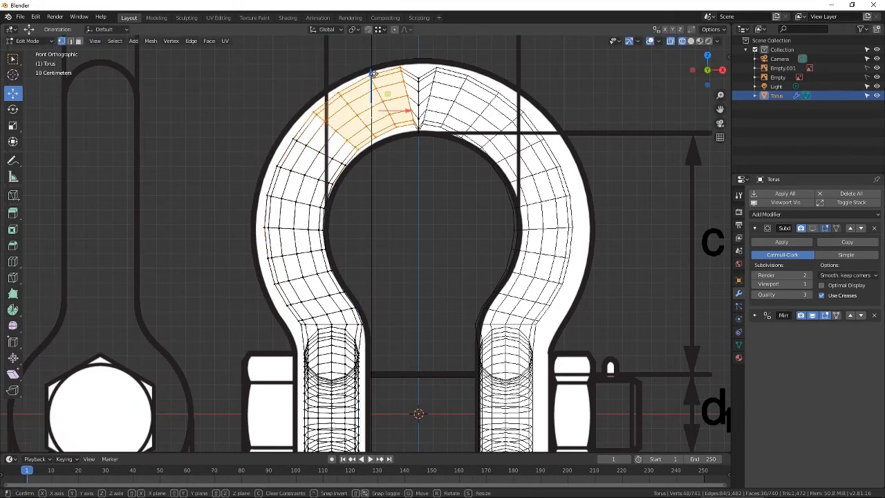
pyautogui.moveTo(374, 74); pyautogui.dragTo(375, 79)
# Step: Narrow the selection to the last loops before the crown and move them -0.019 m along Z
pyautogui.press('c')
pyautogui.moveTo(321, 136); pyautogui.dragTo(334, 169, button='middle')
pyautogui.press('Escape')
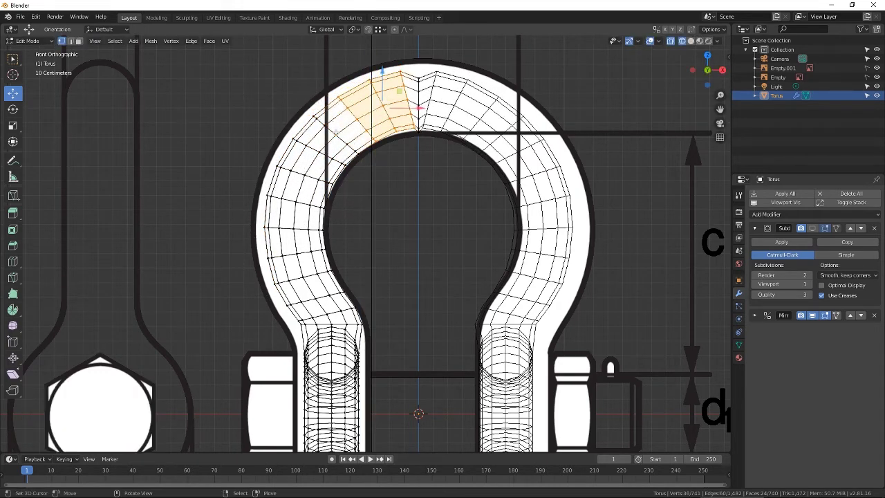
pyautogui.moveTo(319, 121); pyautogui.dragTo(354, 152, button='middle')
pyautogui.rightClick(354, 152)
pyautogui.moveTo(395, 66); pyautogui.dragTo(395, 69)
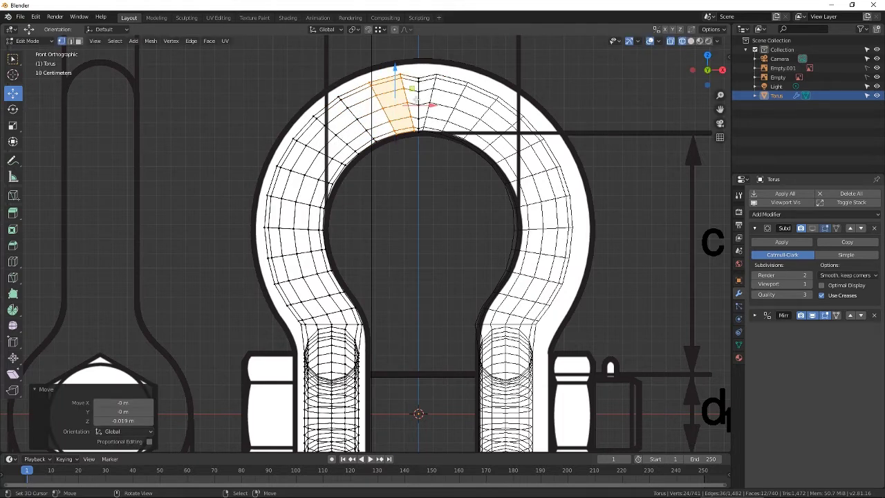
# Step: Isolate the single loop beside the crown's end loop and adjust it to follow the bow's curve
pyautogui.moveTo(421, 83); pyautogui.dragTo(434, 130, button='middle')
pyautogui.rightClick(435, 130)
pyautogui.click(13, 142)
pyautogui.moveTo(408, 88)
pyautogui.mouseDown()
pyautogui.moveTo(435, 82)
pyautogui.moveTo(410, 140)
pyautogui.mouseUp()
# Step: Move the crown's end loop against the mirror plane and flatten it with an X scale of 0.085
pyautogui.keyDown('alt'); pyautogui.rightClick(409, 93); pyautogui.keyUp('alt')
pyautogui.press('g')
pyautogui.click(432, 87)
pyautogui.rightClick(418, 82)
pyautogui.press('b')
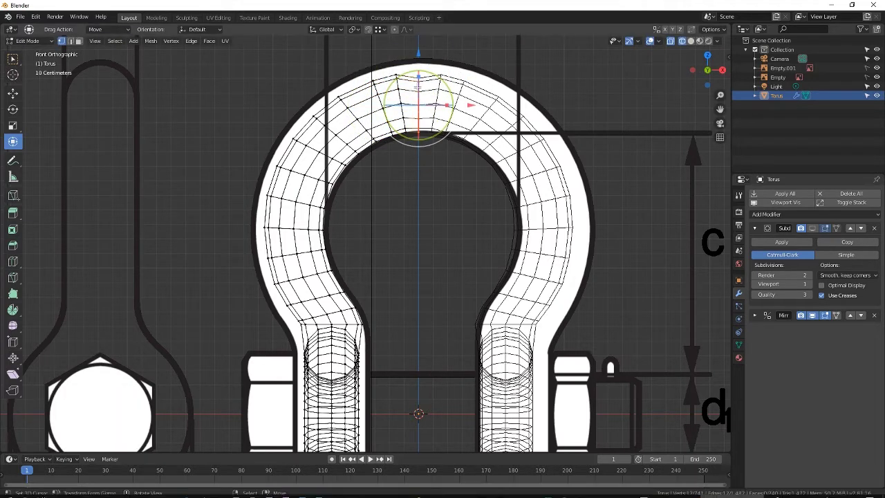
pyautogui.press('x')
pyautogui.click(427, 108)
pyautogui.press('g')
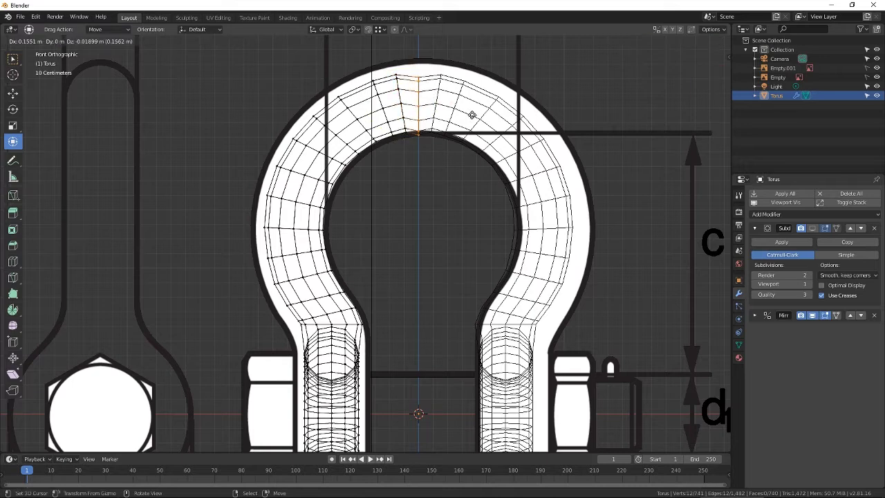
pyautogui.click(471, 114)
pyautogui.moveTo(446, 104); pyautogui.dragTo(421, 104)
# Step: Hide both reference images and return the model to solid shading
pyautogui.scroll(-2, 451, 191)
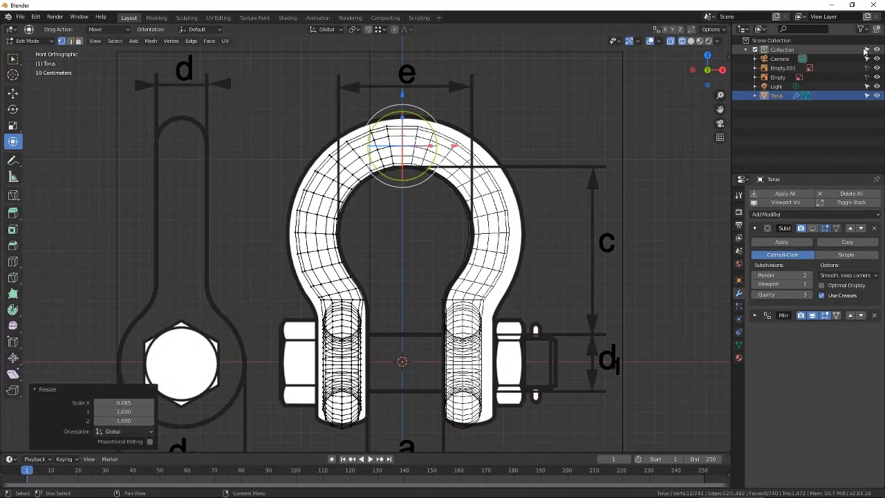
pyautogui.moveTo(876, 77); pyautogui.dragTo(876, 69)
pyautogui.scroll(2, 464, 241)
pyautogui.keyDown('shift'); pyautogui.moveTo(465, 242); pyautogui.dragTo(461, 184, button='middle'); pyautogui.keyUp('shift')
pyautogui.click(669, 40)
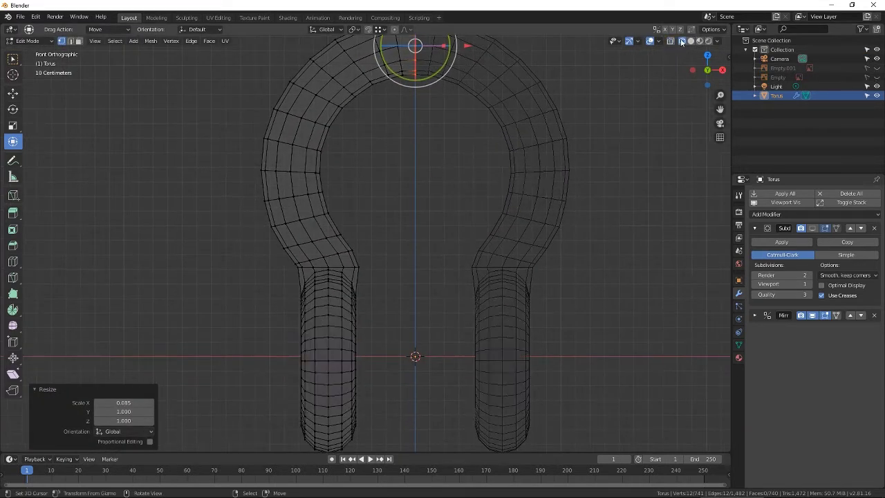
pyautogui.click(689, 41)
# Step: Rotate the edge loop at the neck's base by -12.1° about Y
pyautogui.moveTo(397, 258); pyautogui.dragTo(446, 181, button='middle')
pyautogui.scroll(2, 378, 253)
pyautogui.keyDown('alt'); pyautogui.click(371, 206); pyautogui.keyUp('alt')
pyautogui.moveTo(371, 201); pyautogui.dragTo(372, 181, button='middle')
pyautogui.moveTo(358, 180); pyautogui.dragTo(350, 187)
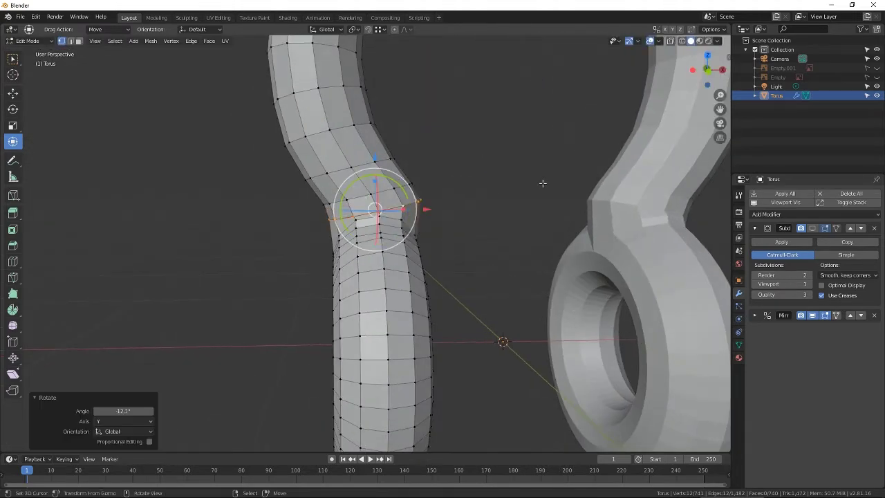
# Step: Nudge the rotated edge loop at the neck's base slightly along the X axis
pyautogui.press('g')
pyautogui.click(474, 223)
pyautogui.moveTo(490, 208); pyautogui.dragTo(419, 195, button='middle')
pyautogui.hotkey('ctrl', 'z')
pyautogui.moveTo(418, 194); pyautogui.dragTo(413, 194)
pyautogui.moveTo(424, 195); pyautogui.dragTo(421, 206, button='middle')
# Step: Move the neck's lowest edge loop -0.0164 m along X and scale it to about 0.943
pyautogui.keyDown('alt'); pyautogui.click(410, 209); pyautogui.keyUp('alt')
pyautogui.moveTo(425, 212); pyautogui.dragTo(417, 213)
pyautogui.moveTo(388, 204); pyautogui.dragTo(408, 207, button='middle')
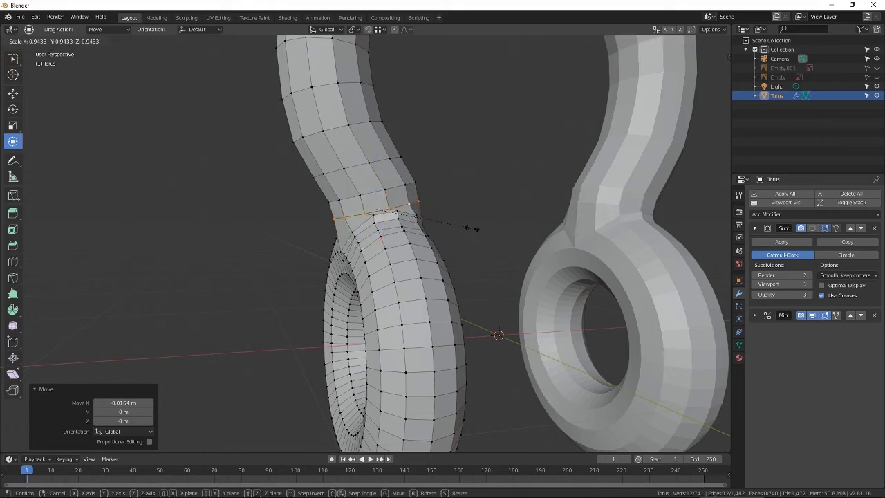
pyautogui.click(470, 228)
# Step: Scale the next edge loop up the neck by 1.016, move it -0.0148 m along X, and shrink it to about 0.976
pyautogui.keyDown('alt'); pyautogui.rightClick(365, 194); pyautogui.keyUp('alt')
pyautogui.click(456, 188)
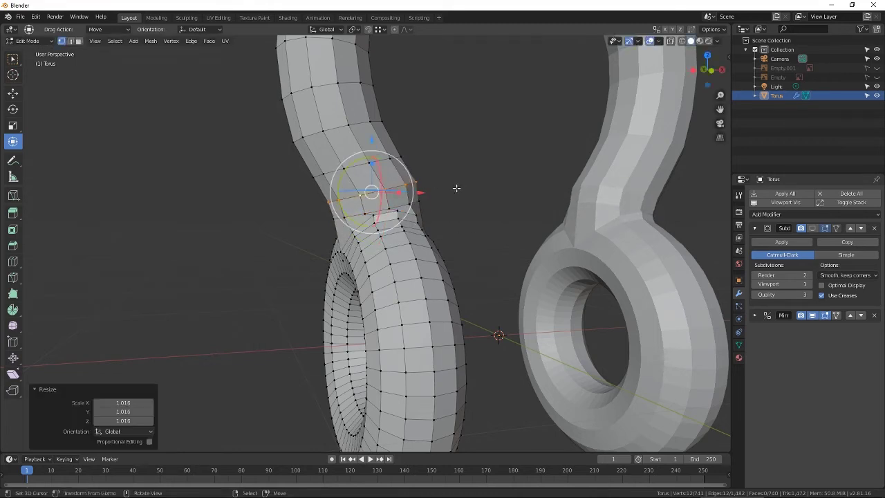
pyautogui.moveTo(427, 193); pyautogui.dragTo(423, 194)
pyautogui.press('s')
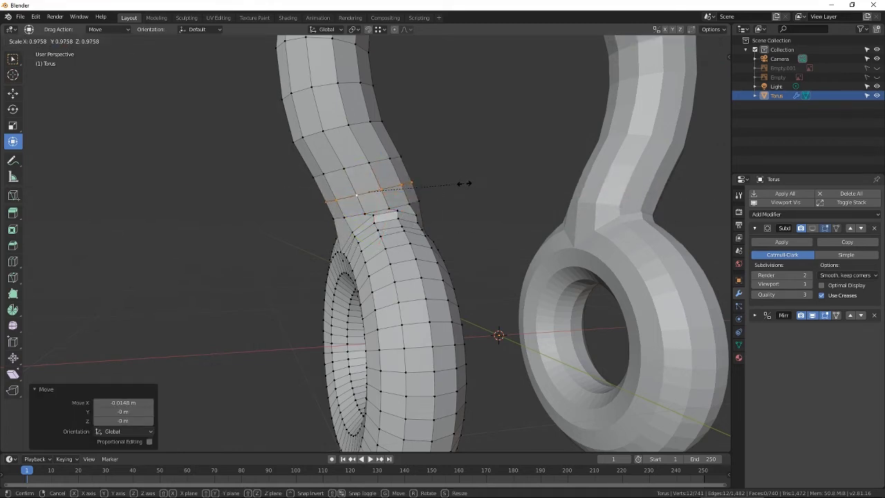
pyautogui.click(465, 184)
pyautogui.scroll(-2, 464, 188)
pyautogui.moveTo(464, 200); pyautogui.dragTo(498, 199, button='middle')
pyautogui.press('Tab')
# Step: Select the row of vertices around the outer side where the neck joins the eye
pyautogui.scroll(4, 498, 199)
pyautogui.moveTo(359, 246); pyautogui.dragTo(404, 251, button='middle')
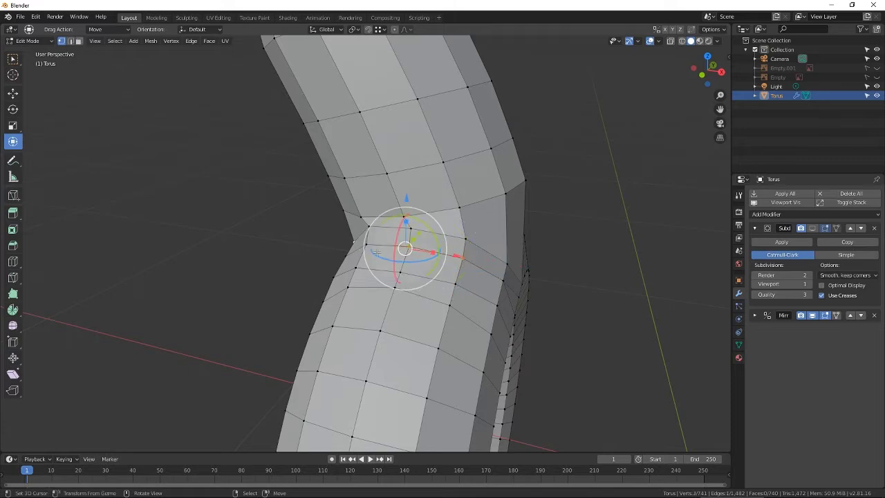
pyautogui.keyDown('shift'); pyautogui.click(458, 258); pyautogui.keyUp('shift')
pyautogui.moveTo(458, 258); pyautogui.dragTo(407, 272, button='middle')
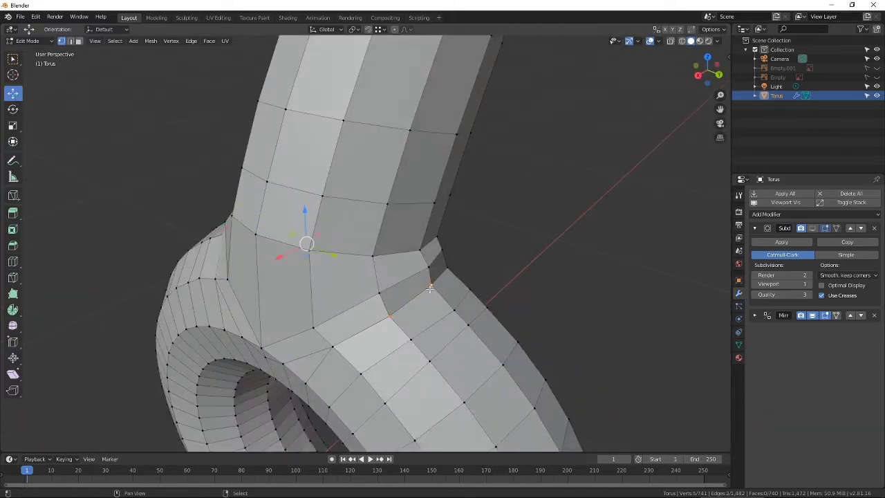
pyautogui.keyDown('shift'); pyautogui.click(430, 289); pyautogui.keyUp('shift')
pyautogui.moveTo(144, 210); pyautogui.dragTo(176, 213, button='middle')
pyautogui.click(13, 125)
pyautogui.moveTo(399, 257); pyautogui.dragTo(405, 258)
pyautogui.moveTo(117, 183); pyautogui.dragTo(148, 159, button='middle')
pyautogui.moveTo(401, 155); pyautogui.dragTo(400, 160)
pyautogui.hotkey('ctrl', 'z')
pyautogui.hotkey('ctrl', 'z')
pyautogui.hotkey('ctrl', 'z')
# Step: Refine the vertex selection along the neck-eye junction and lower it slightly in the side view
pyautogui.moveTo(304, 190); pyautogui.dragTo(407, 237, button='middle')
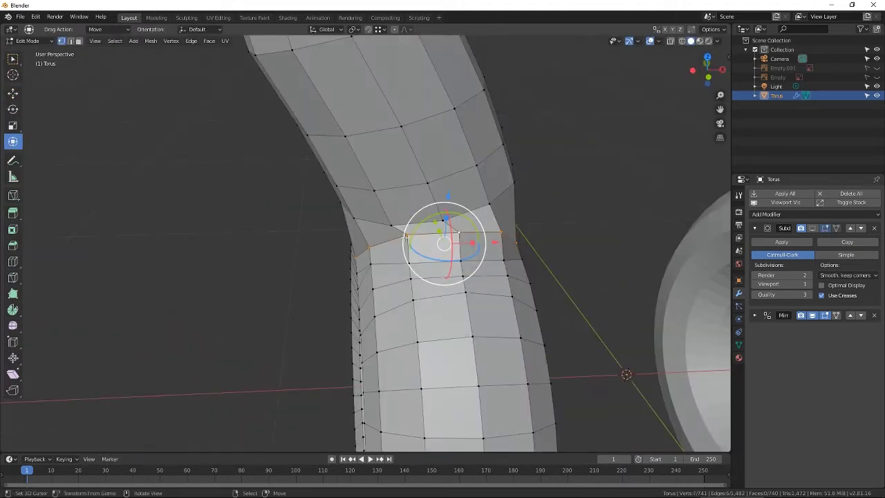
pyautogui.keyDown('shift'); pyautogui.click(498, 234); pyautogui.keyUp('shift')
pyautogui.moveTo(498, 234); pyautogui.dragTo(346, 281, button='middle')
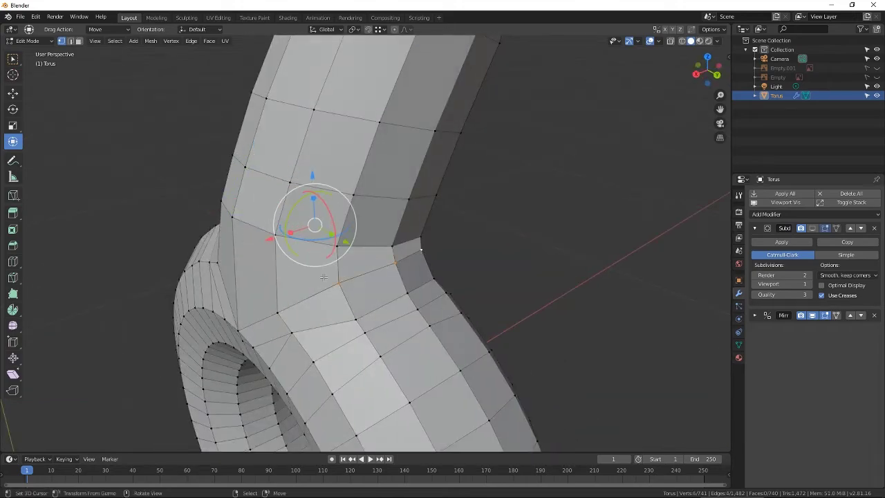
pyautogui.press('KP_3')
pyautogui.moveTo(385, 143); pyautogui.dragTo(385, 147)
# Step: Select two neighbouring vertices at the side of the neck-eye junction and shift them slightly
pyautogui.moveTo(474, 196); pyautogui.dragTo(325, 241, button='middle')
pyautogui.scroll(2, 278, 215)
pyautogui.click(367, 269)
pyautogui.keyDown('shift'); pyautogui.click(341, 254); pyautogui.keyUp('shift')
pyautogui.moveTo(421, 281); pyautogui.dragTo(395, 276, button='middle')
pyautogui.moveTo(353, 264); pyautogui.dragTo(361, 268)
# Step: Select the vertices in the crease on the opposite side of the junction and pull them to even its shape
pyautogui.moveTo(638, 291); pyautogui.dragTo(600, 282, button='middle')
pyautogui.click(647, 268)
pyautogui.press('super')
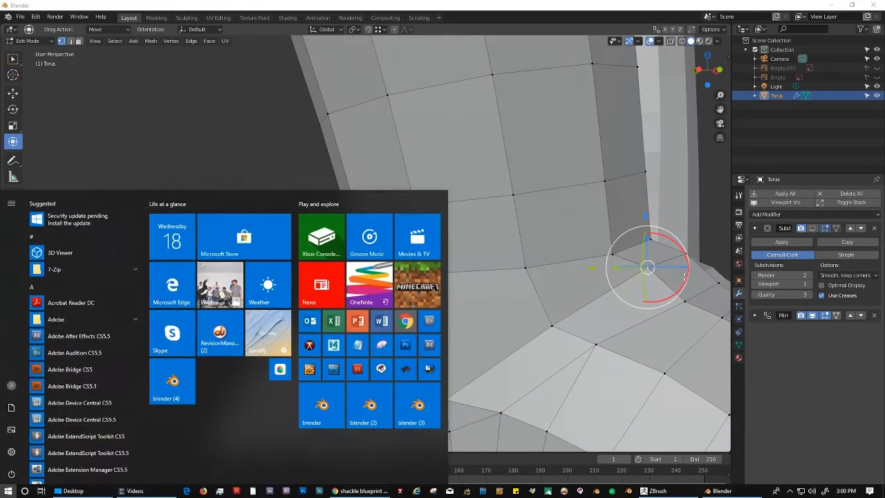
pyautogui.keyDown('ctrl'); pyautogui.click(685, 269); pyautogui.keyUp('ctrl')
pyautogui.moveTo(684, 269); pyautogui.dragTo(588, 305, button='middle')
pyautogui.moveTo(573, 338); pyautogui.dragTo(547, 342)
# Step: Select the two middle vertices on the outer face of the junction and move them slightly along X
pyautogui.moveTo(601, 329); pyautogui.dragTo(336, 332, button='middle')
pyautogui.click(321, 271)
pyautogui.keyDown('ctrl'); pyautogui.click(379, 272); pyautogui.keyUp('ctrl')
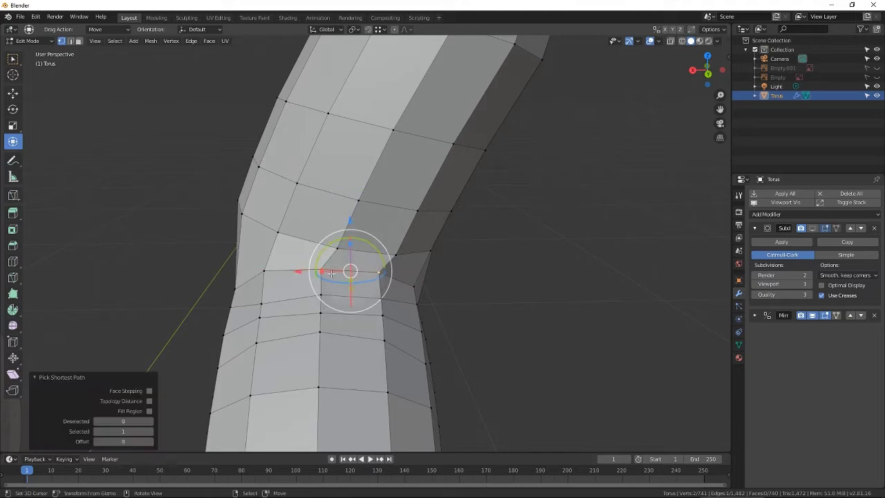
pyautogui.moveTo(291, 271); pyautogui.dragTo(298, 270)
# Step: Reposition individual vertices along the neck-eye seam one by one to smooth the flow of edges
pyautogui.rightClick(416, 286)
pyautogui.moveTo(467, 291); pyautogui.dragTo(279, 331, button='middle')
pyautogui.press('g')
pyautogui.click(472, 291)
pyautogui.moveTo(262, 373); pyautogui.dragTo(251, 371, button='right')
pyautogui.moveTo(295, 339); pyautogui.dragTo(298, 353, button='right')
pyautogui.moveTo(407, 328); pyautogui.dragTo(417, 341, button='right')
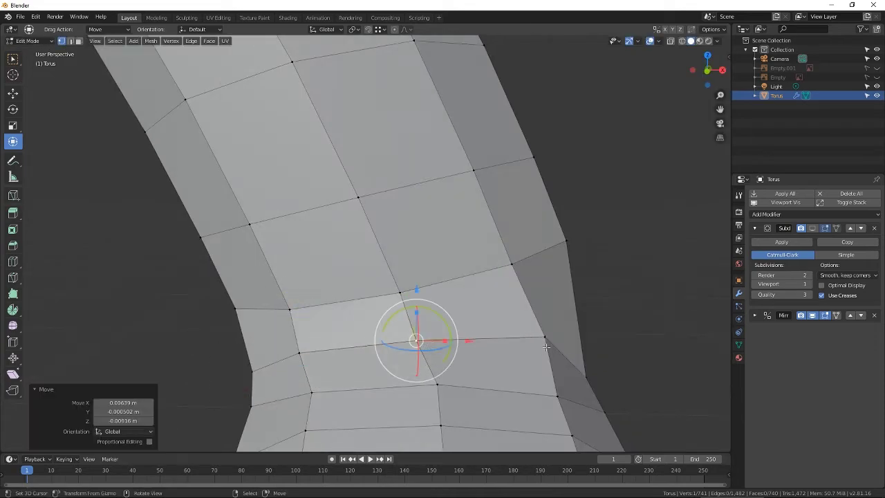
pyautogui.moveTo(494, 339); pyautogui.dragTo(543, 344, button='middle')
pyautogui.press('g')
pyautogui.click(518, 355)
# Step: Knife a new edge across the two large faces at the neck-eye junction and move its middle vertex 0.00654 m along X
pyautogui.moveTo(421, 290); pyautogui.dragTo(487, 333, button='middle')
pyautogui.scroll(1, 307, 290)
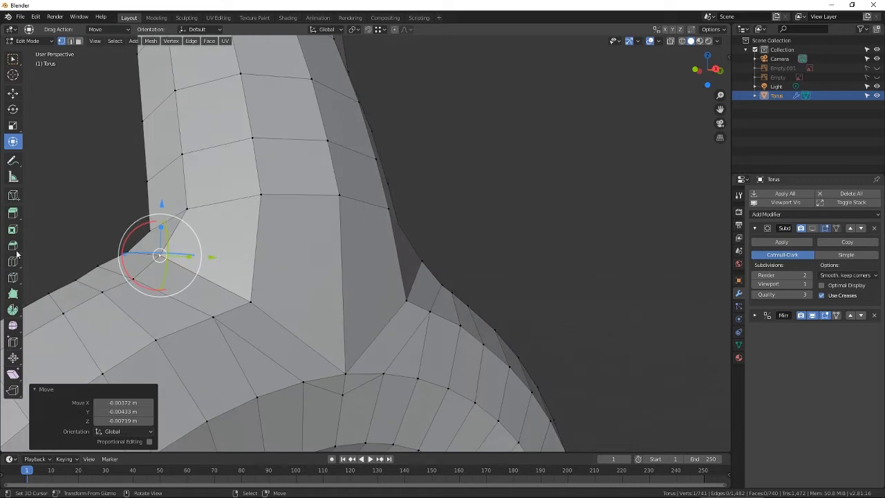
pyautogui.click(12, 198)
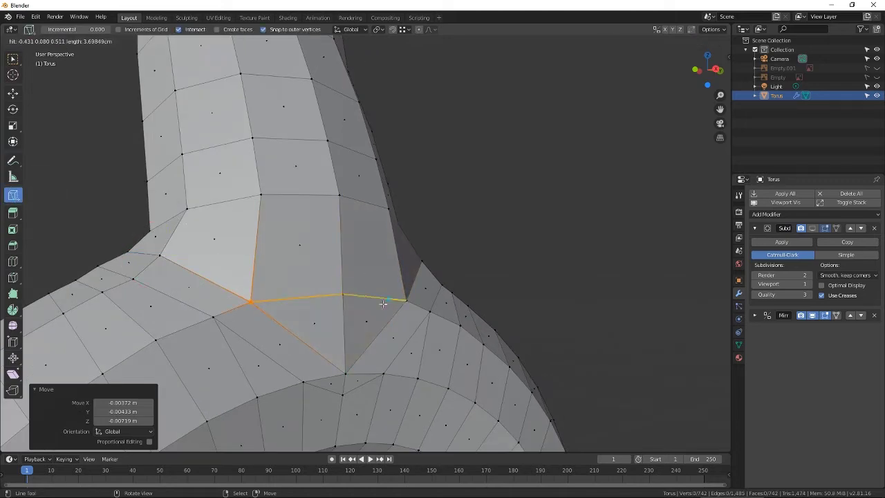
pyautogui.press('Escape')
pyautogui.moveTo(383, 304); pyautogui.dragTo(427, 294, button='middle')
pyautogui.click(13, 143)
pyautogui.rightClick(450, 292)
pyautogui.moveTo(504, 292); pyautogui.dragTo(513, 293)
# Step: Knife a matching edge across the large faces on the junction's other side and adjust its new middle vertex
pyautogui.moveTo(477, 284); pyautogui.dragTo(575, 270, button='middle')
pyautogui.scroll(2, 310, 297)
pyautogui.keyDown('shift'); pyautogui.moveTo(311, 297); pyautogui.dragTo(193, 270, button='middle'); pyautogui.keyUp('shift')
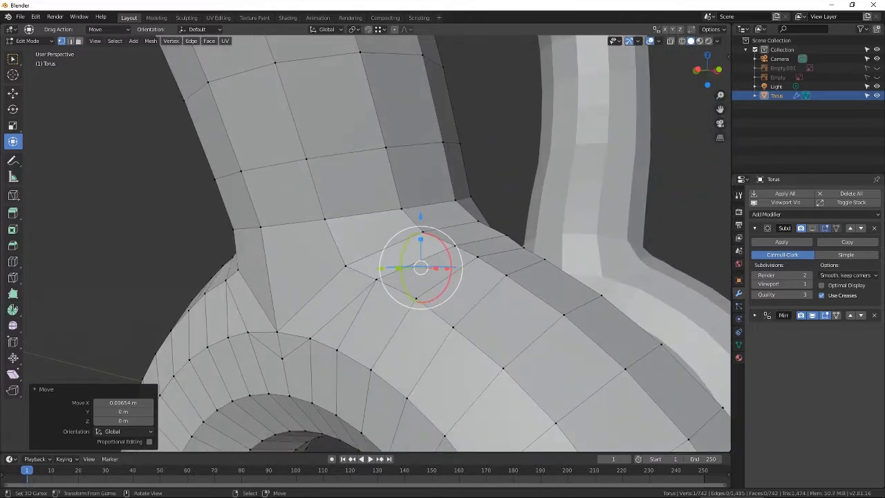
pyautogui.click(14, 197)
pyautogui.click(14, 141)
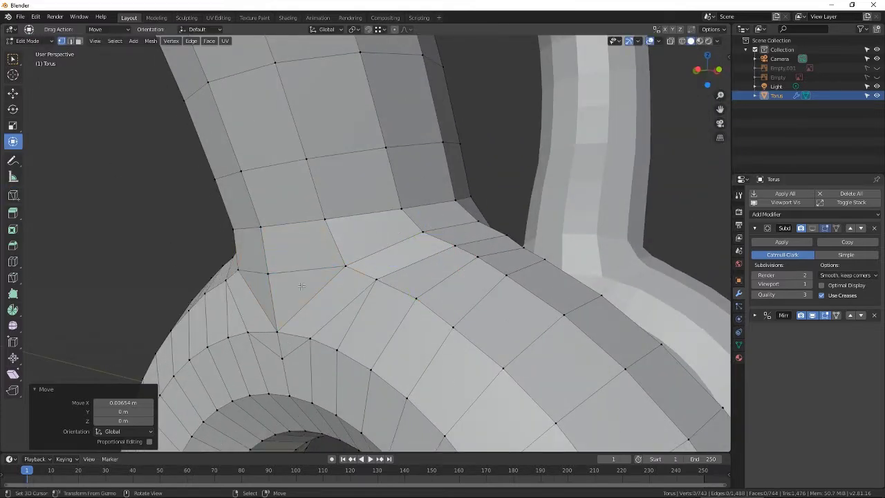
pyautogui.rightClick(268, 273)
pyautogui.moveTo(268, 275); pyautogui.dragTo(227, 282, button='middle')
pyautogui.moveTo(274, 296); pyautogui.dragTo(289, 293)
# Step: Select the edge loop just above the junction and fine-tune its position along X
pyautogui.moveTo(291, 292); pyautogui.dragTo(383, 213, button='middle')
pyautogui.keyDown('alt'); pyautogui.rightClick(358, 225); pyautogui.keyUp('alt')
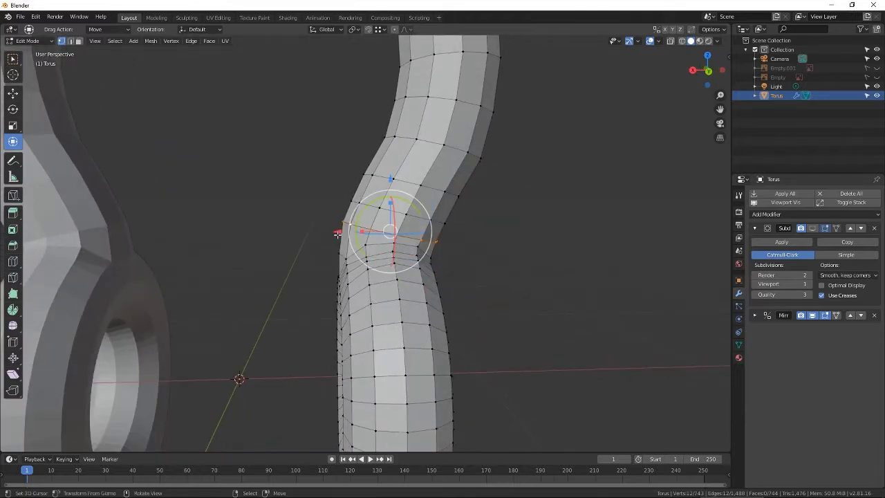
pyautogui.click(338, 232)
pyautogui.moveTo(338, 232); pyautogui.dragTo(359, 214)
pyautogui.rightClick(359, 214)
pyautogui.moveTo(306, 243); pyautogui.dragTo(331, 242, button='middle')
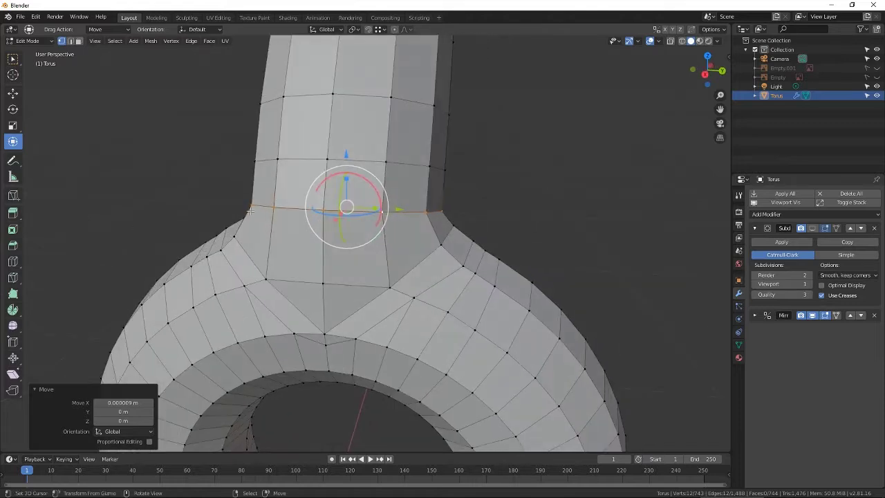
# Step: Knife another edge across the faces below the neck's lowest loop and move its three new vertices about 0.008 m along X
pyautogui.click(13, 195)
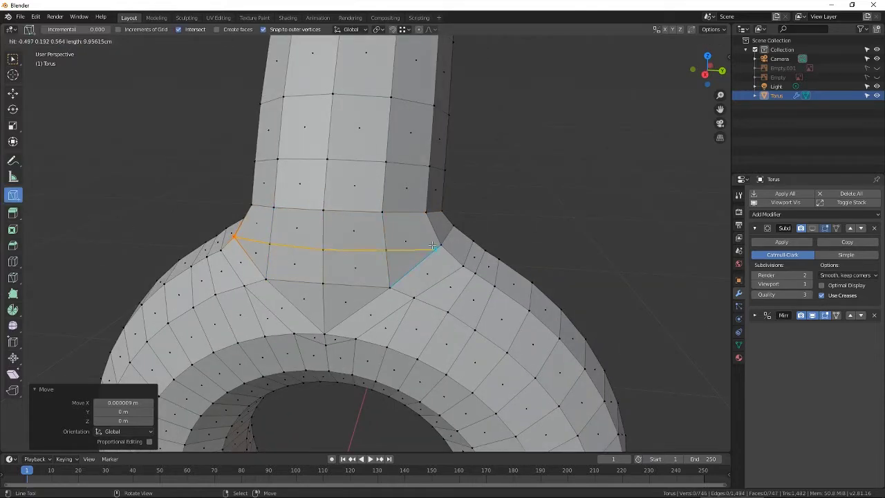
pyautogui.press('Escape')
pyautogui.moveTo(446, 245); pyautogui.dragTo(284, 240, button='middle')
pyautogui.rightClick(345, 247)
pyautogui.keyDown('shift'); pyautogui.rightClick(306, 242); pyautogui.keyUp('shift')
pyautogui.keyDown('shift'); pyautogui.rightClick(271, 236); pyautogui.keyUp('shift')
pyautogui.hotkey('shift', 'space')
pyautogui.press('g')
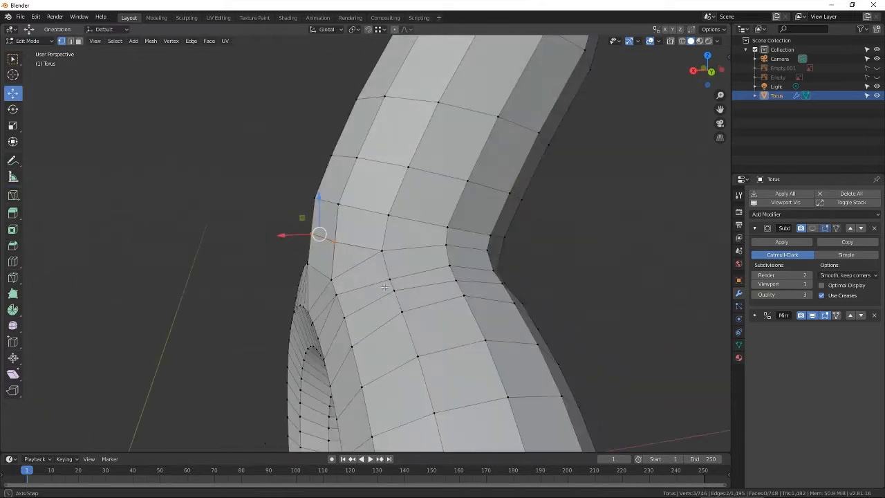
pyautogui.moveTo(284, 237); pyautogui.dragTo(277, 238)
# Step: Shift the edge loop in the bend above the neck slightly along X to soften the curve
pyautogui.scroll(-3, 278, 239)
pyautogui.moveTo(277, 239); pyautogui.dragTo(307, 252, button='middle')
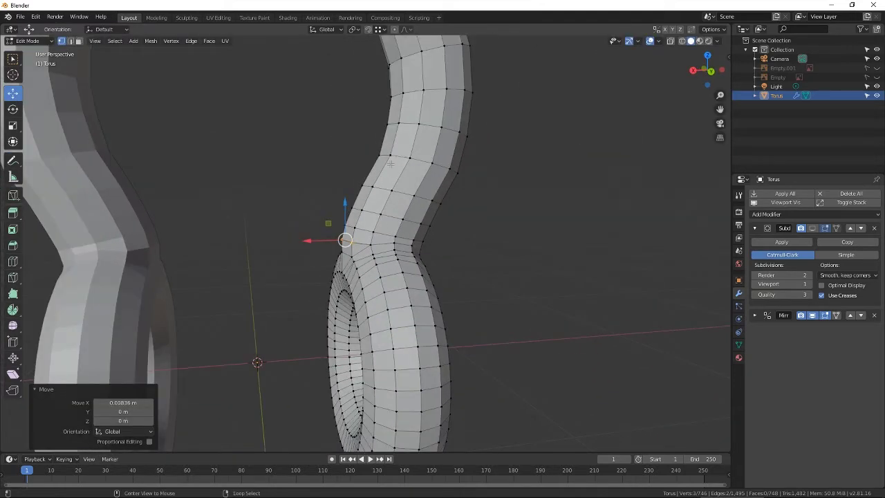
pyautogui.moveTo(390, 164); pyautogui.dragTo(476, 223, button='middle')
pyautogui.scroll(-3, 476, 223)
pyautogui.keyDown('alt'); pyautogui.click(351, 199); pyautogui.keyUp('alt')
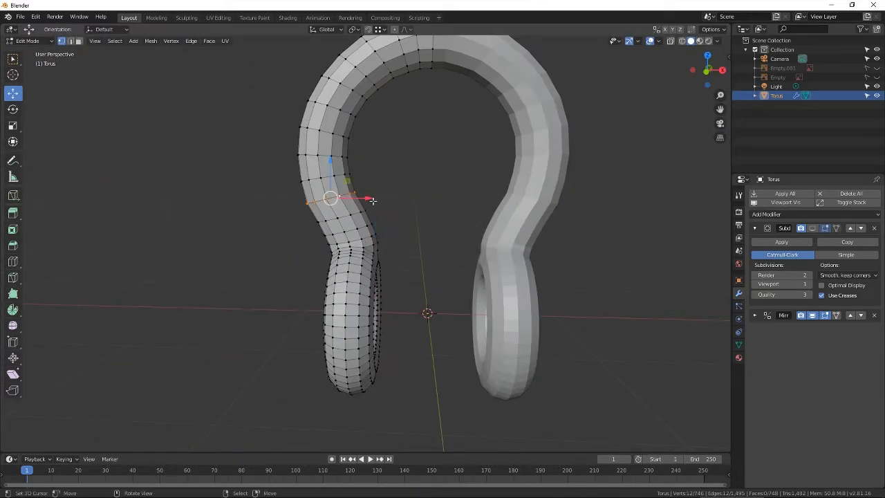
pyautogui.moveTo(372, 200); pyautogui.dragTo(374, 204)
# Step: Return to Object Mode and enable the Subdivision modifier's viewport display on the shackle
pyautogui.press('Tab')
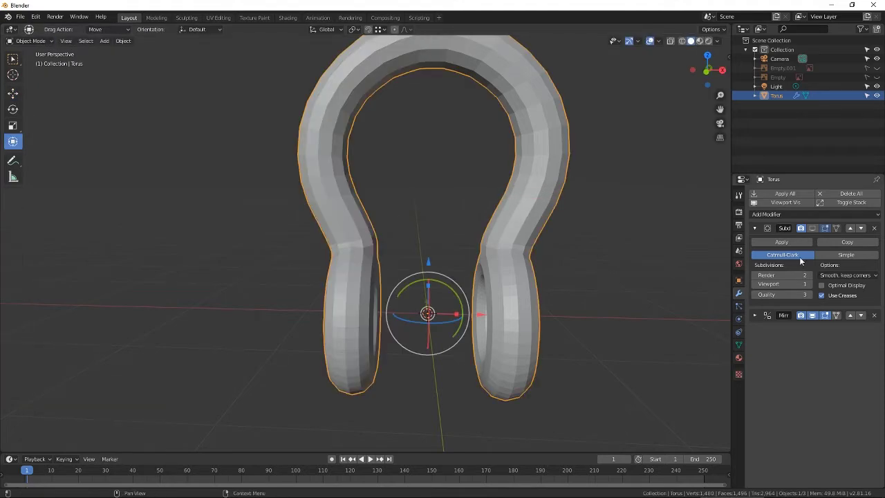
pyautogui.click(815, 228)
pyautogui.scroll(-1, 580, 288)
pyautogui.moveTo(579, 288); pyautogui.dragTo(407, 295, button='middle')
pyautogui.scroll(-3, 401, 291)
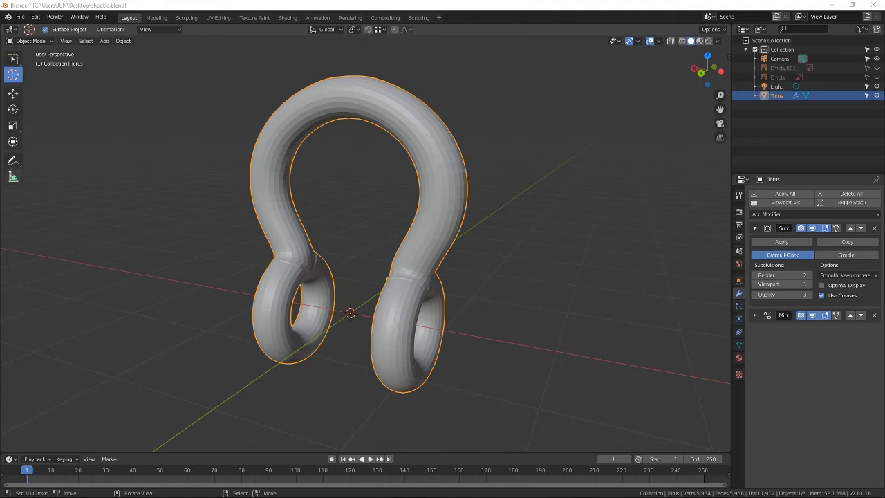
# Step: Edit the mesh again and move the protruding vertex at the outer side of the junction inward
pyautogui.scroll(8, 342, 336)
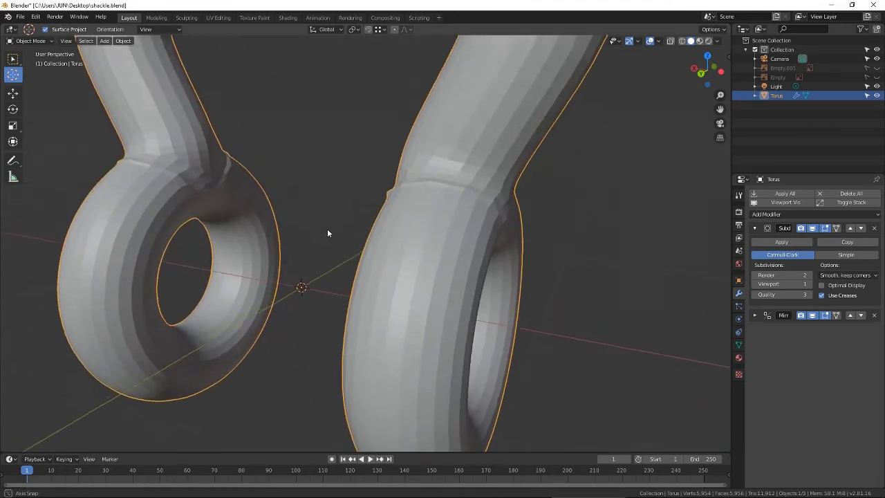
pyautogui.press('Tab')
pyautogui.click(394, 184)
pyautogui.moveTo(395, 186)
pyautogui.mouseDown(button='middle')
pyautogui.moveTo(439, 181)
pyautogui.moveTo(391, 190)
pyautogui.moveTo(409, 188)
pyautogui.mouseUp(button='middle')
pyautogui.moveTo(372, 192); pyautogui.dragTo(379, 194)
# Step: Select two adjacent vertices on the junction ridge and move them inward and slightly down to flatten the bump
pyautogui.moveTo(387, 190); pyautogui.dragTo(311, 200, button='middle')
pyautogui.keyDown('shift'); pyautogui.click(373, 184); pyautogui.keyUp('shift')
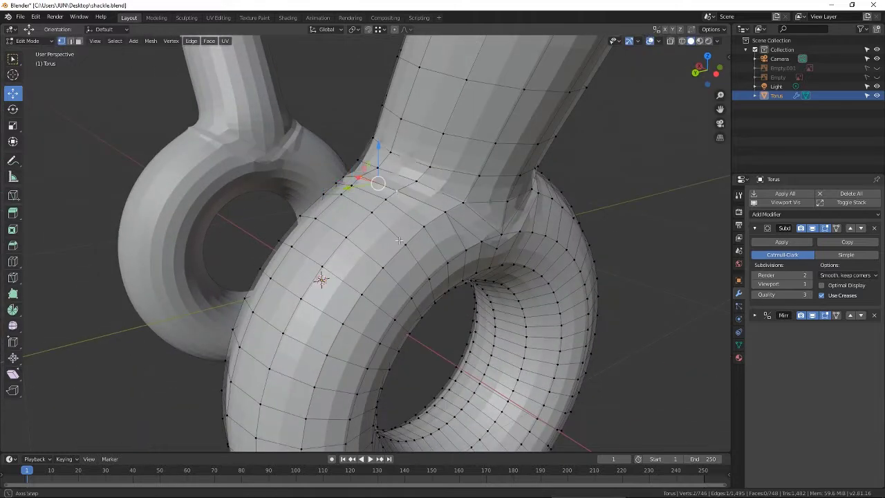
pyautogui.moveTo(374, 181); pyautogui.dragTo(342, 173, button='middle')
pyautogui.moveTo(286, 166); pyautogui.dragTo(295, 165)
pyautogui.moveTo(322, 147); pyautogui.dragTo(323, 153)
pyautogui.moveTo(542, 216); pyautogui.dragTo(447, 250, button='middle')
pyautogui.scroll(-1, 400, 253)
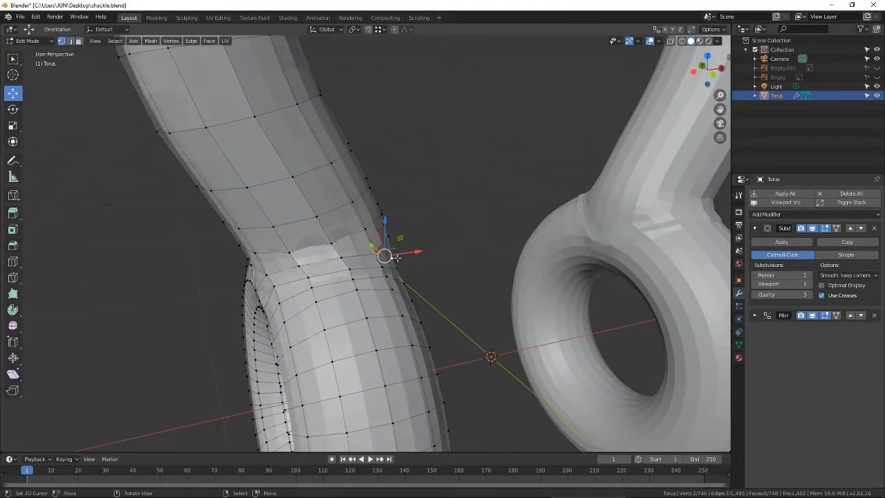
pyautogui.moveTo(401, 253); pyautogui.dragTo(408, 253)
# Step: Fine-tune the height of a single vertex on the junction's outer face
pyautogui.click(342, 258)
pyautogui.moveTo(340, 223); pyautogui.dragTo(342, 227)
pyautogui.moveTo(341, 227); pyautogui.dragTo(341, 224)
pyautogui.scroll(-3, 342, 226)
pyautogui.moveTo(343, 225); pyautogui.dragTo(429, 226, button='middle')
# Step: Move the corner vertex at the side of the neck-eye junction and return to Object Mode
pyautogui.rightClick(425, 229)
pyautogui.scroll(3, 428, 225)
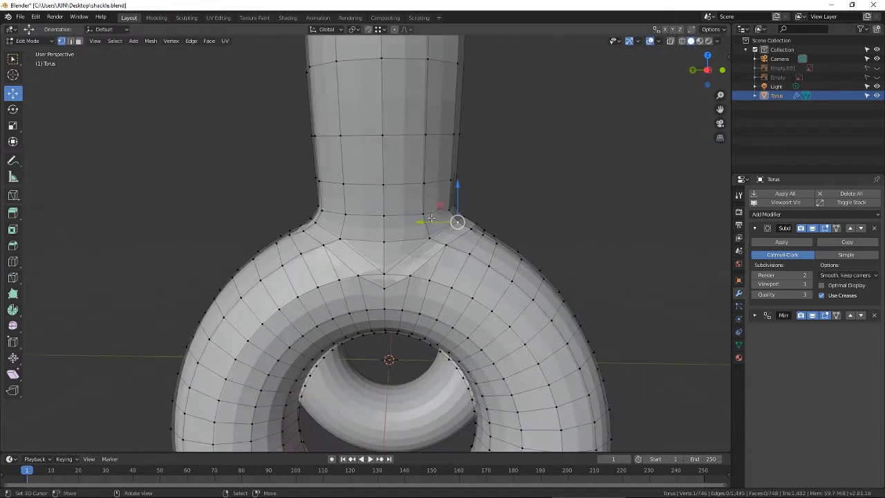
pyautogui.press('g')
pyautogui.click(479, 210)
pyautogui.scroll(-5, 490, 208)
pyautogui.moveTo(489, 207); pyautogui.dragTo(384, 253, button='middle')
pyautogui.press('Tab')
pyautogui.scroll(-2, 434, 241)
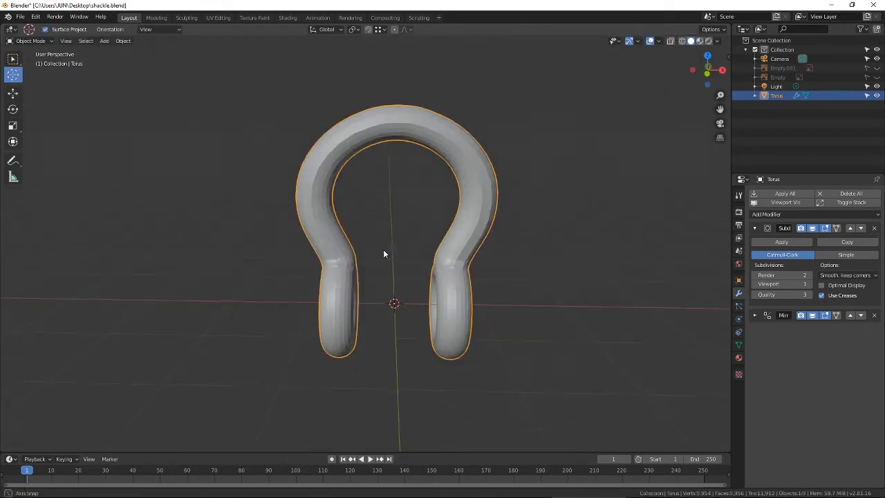
# Step: Unhide the front reference image and switch to the front orthographic view
pyautogui.click(876, 76)
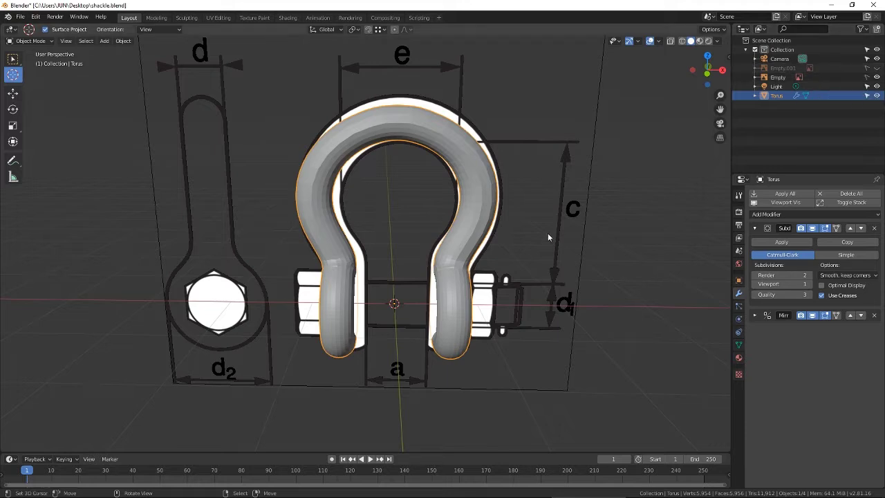
pyautogui.scroll(-1, 470, 252)
pyautogui.press('KP_5')
pyautogui.press('KP_5')
pyautogui.press('KP_5')
pyautogui.press('KP_4')
pyautogui.press('KP_1')
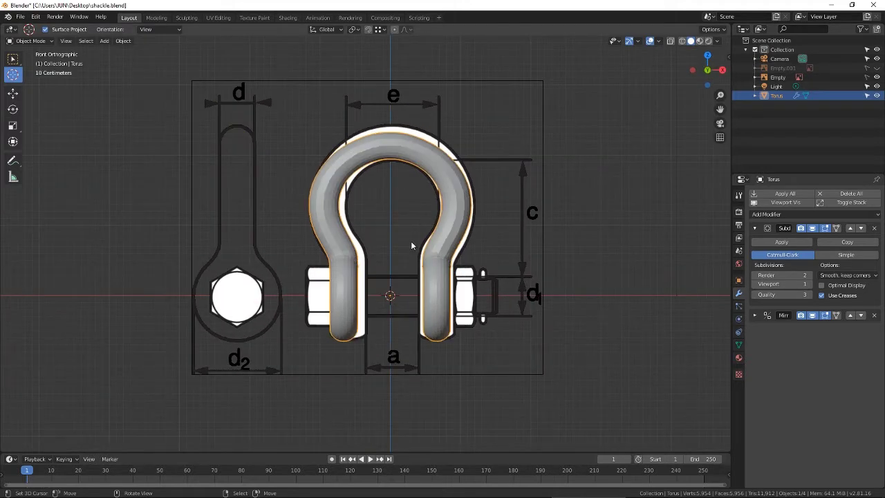
# Step: Add a Bolt mesh and set its head height and flat distance to 0 m
pyautogui.click(104, 41)
pyautogui.moveTo(138, 51)
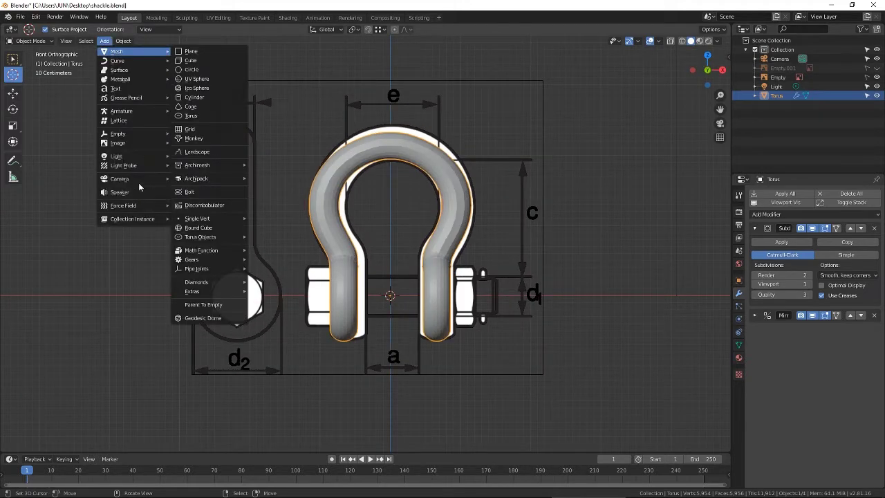
pyautogui.click(211, 193)
pyautogui.scroll(-5, 421, 197)
pyautogui.click(96, 213)
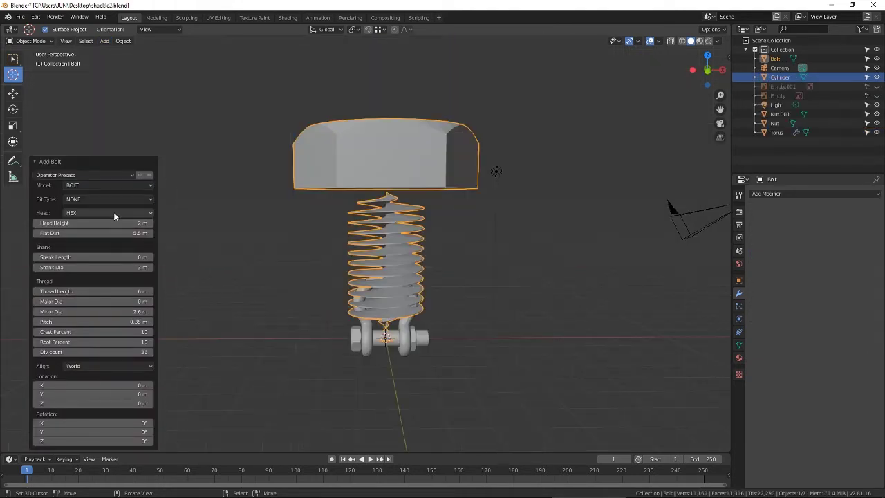
pyautogui.moveTo(111, 222); pyautogui.dragTo(41, 223)
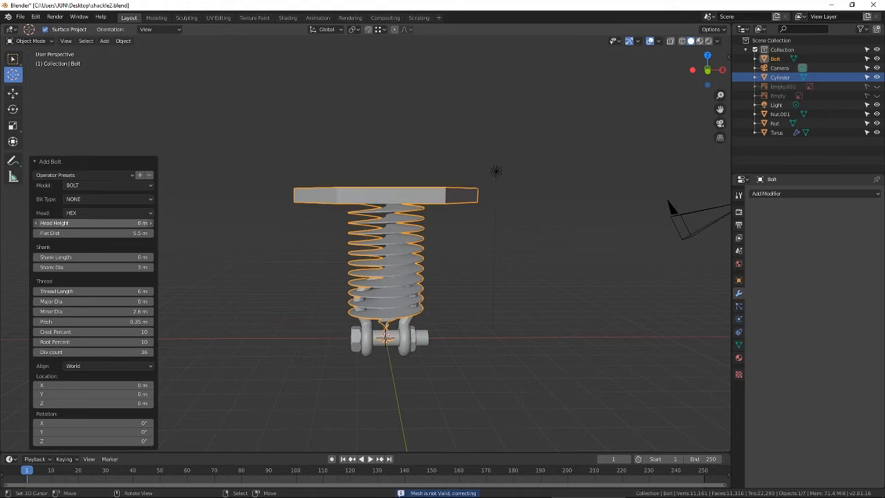
pyautogui.moveTo(512, 170); pyautogui.dragTo(519, 202, button='middle')
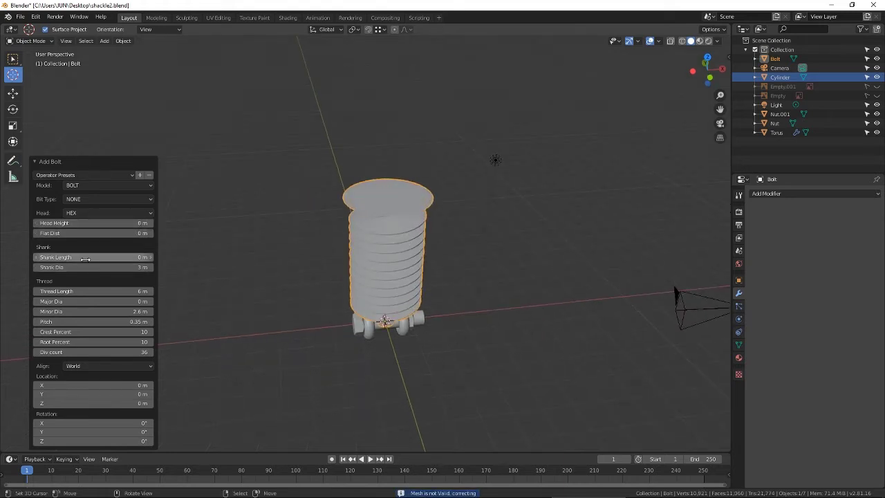
# Step: Set the bolt's shank length to 2.1 m, shank diameter to 3 m and thread length to 6.4 m
pyautogui.moveTo(93, 258); pyautogui.dragTo(112, 257)
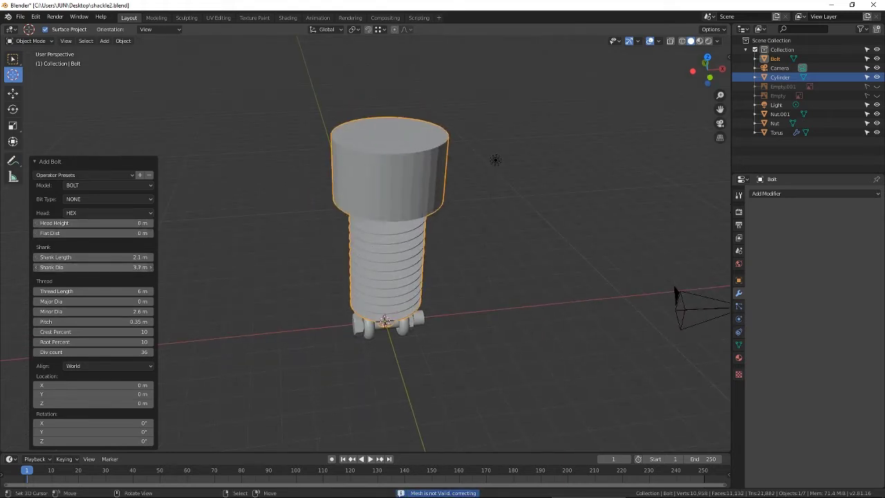
pyautogui.moveTo(93, 291); pyautogui.dragTo(97, 291)
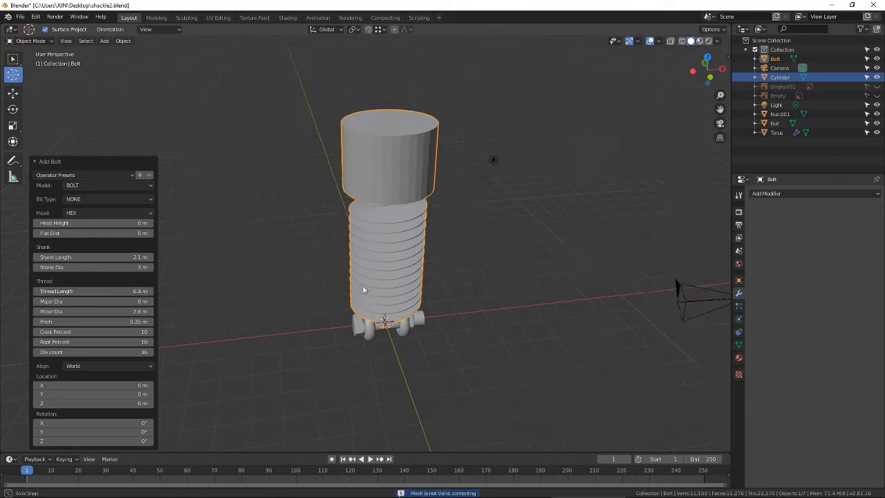
# Step: Set the bolt's major thread diameter to 3 m and its thread pitch to 0.42 m
pyautogui.moveTo(362, 285); pyautogui.dragTo(361, 251, button='middle')
pyautogui.moveTo(93, 301); pyautogui.dragTo(114, 302)
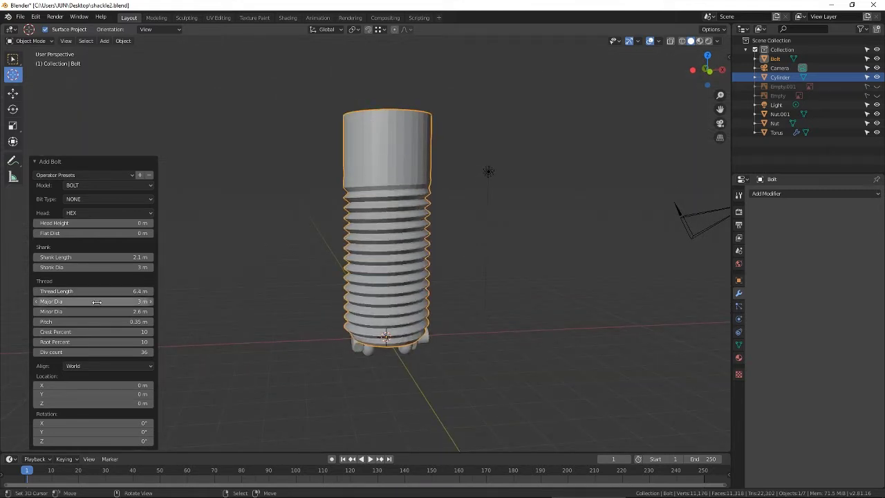
pyautogui.moveTo(267, 222); pyautogui.dragTo(275, 257, button='middle')
pyautogui.scroll(-2, 275, 257)
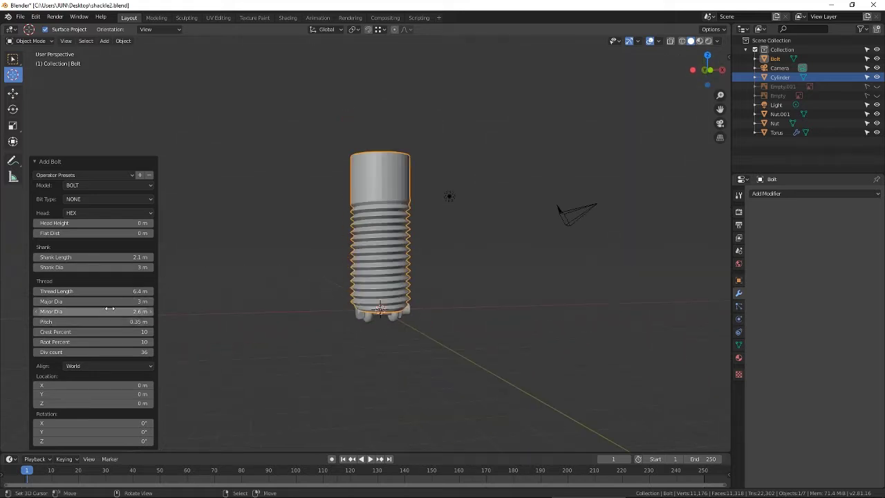
pyautogui.moveTo(93, 311); pyautogui.dragTo(98, 322)
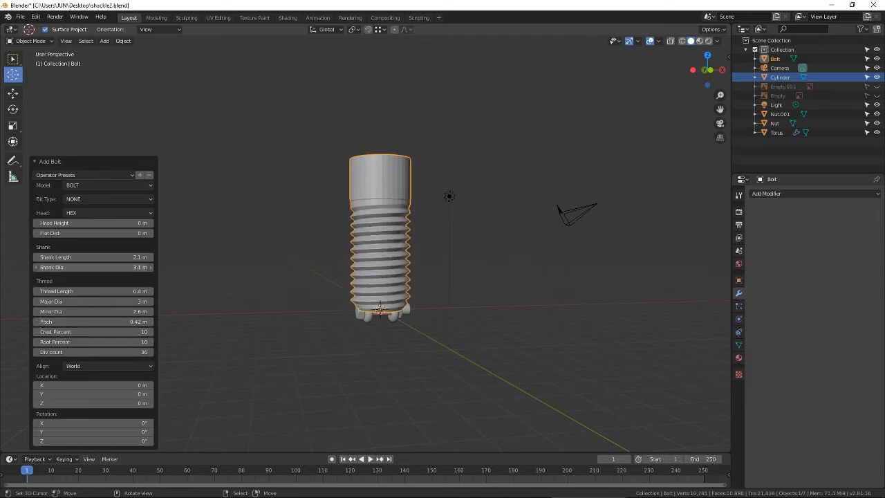
# Step: Set the bolt's shank length to 11 m, head height to 2.2 m and flat distance to 4 m
pyautogui.scroll(-4, 317, 210)
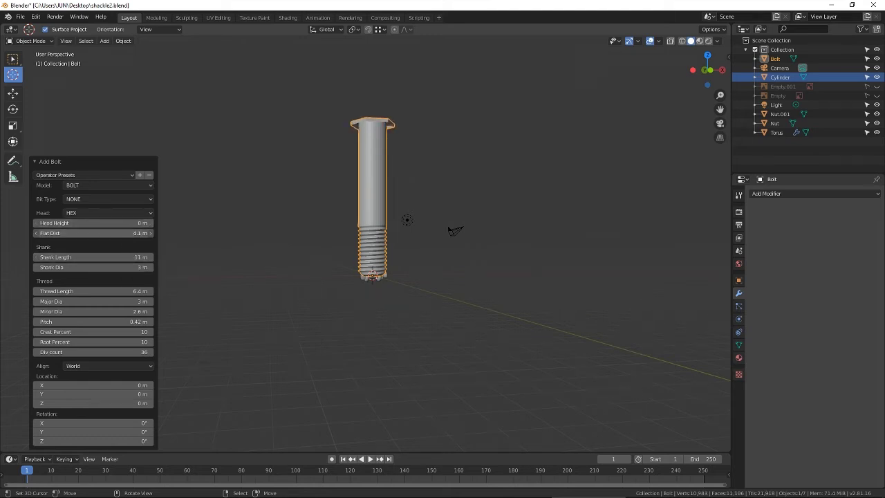
pyautogui.moveTo(315, 179); pyautogui.dragTo(467, 201, button='middle')
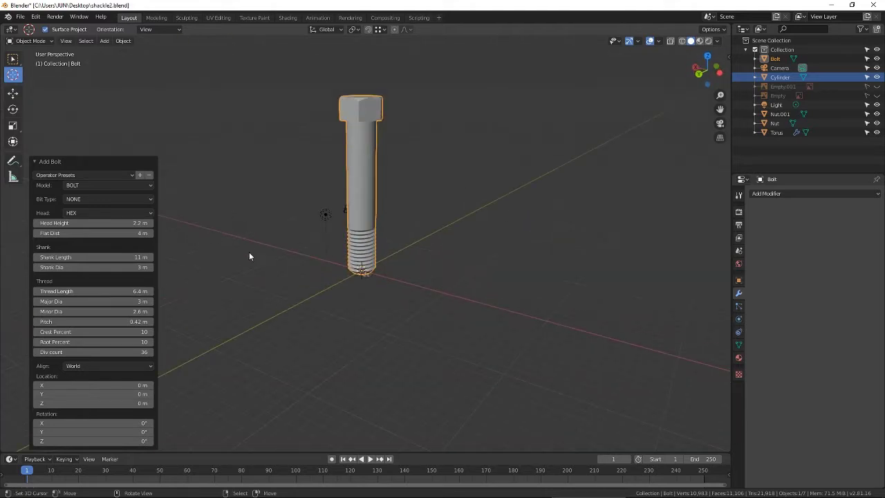
# Step: Scale the bolt down uniformly by a factor of about 0.248
pyautogui.moveTo(213, 281); pyautogui.dragTo(362, 249, button='middle')
pyautogui.scroll(2, 360, 221)
pyautogui.press('s')
pyautogui.click(360, 247)
# Step: Rotate the bolt about the Y axis by 90° and a further 180° to lay it along the shackle's pin
pyautogui.scroll(7, 360, 247)
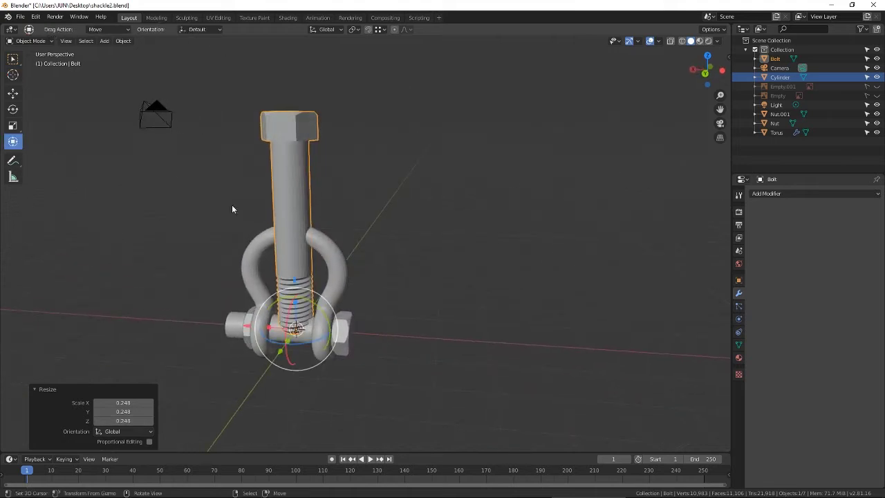
pyautogui.moveTo(321, 310); pyautogui.dragTo(329, 318)
pyautogui.write('90')
pyautogui.write('180')
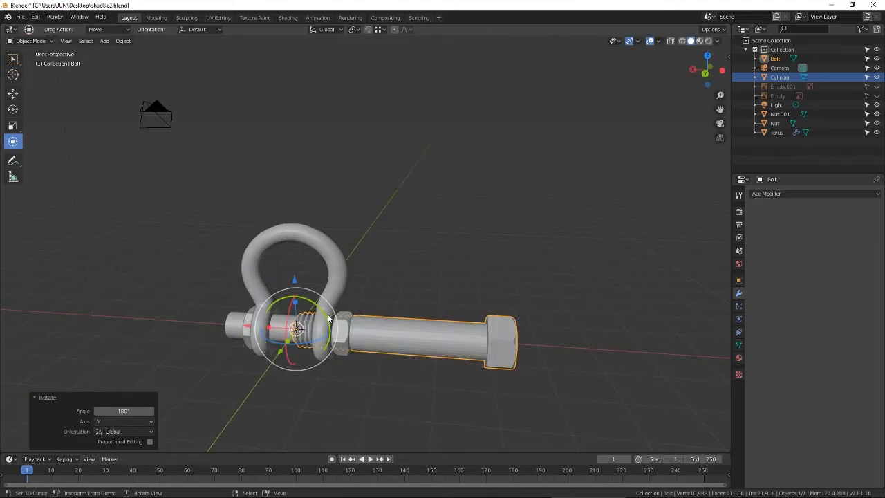
# Step: Scale the bolt by about 0.779 and move it along the X axis through both shackle eyes
pyautogui.write('s')
pyautogui.click(338, 332)
pyautogui.press('g')
pyautogui.press('x')
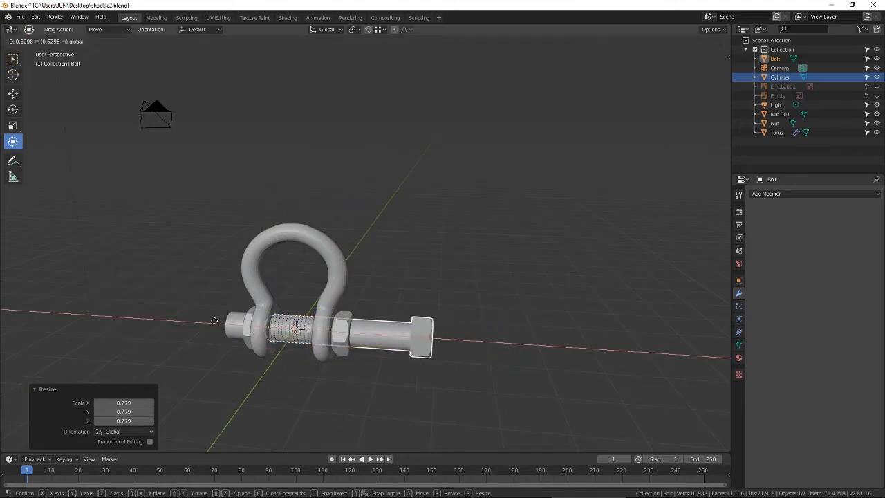
pyautogui.click(273, 327)
# Step: Hide the old nut that overlaps the new bolt's hexagonal head
pyautogui.moveTo(272, 326); pyautogui.dragTo(392, 298, button='middle')
pyautogui.scroll(3, 392, 299)
pyautogui.keyDown('shift'); pyautogui.moveTo(393, 299); pyautogui.dragTo(295, 200, button='middle'); pyautogui.keyUp('shift')
pyautogui.click(259, 225)
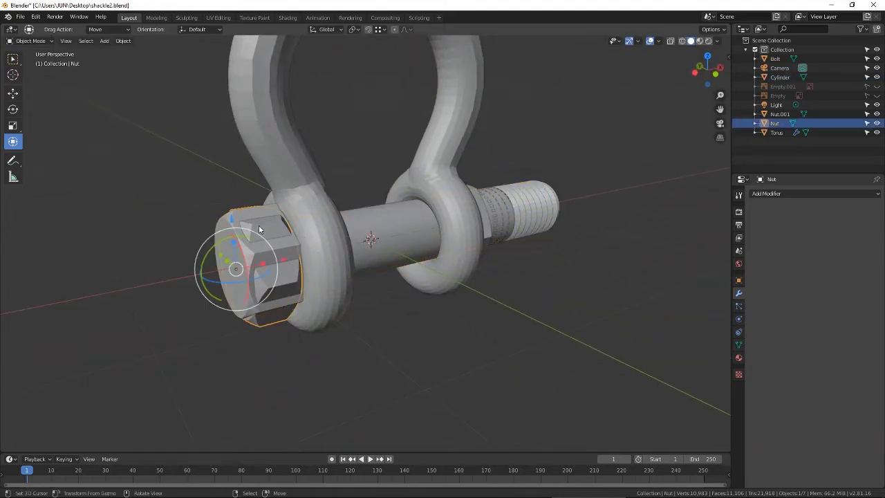
pyautogui.click(877, 124)
# Step: Move the bolt along the X axis by about -0.02 m to adjust its head against the shackle eye
pyautogui.moveTo(345, 271); pyautogui.dragTo(313, 275, button='middle')
pyautogui.click(312, 276)
pyautogui.moveTo(723, 253); pyautogui.dragTo(718, 254)
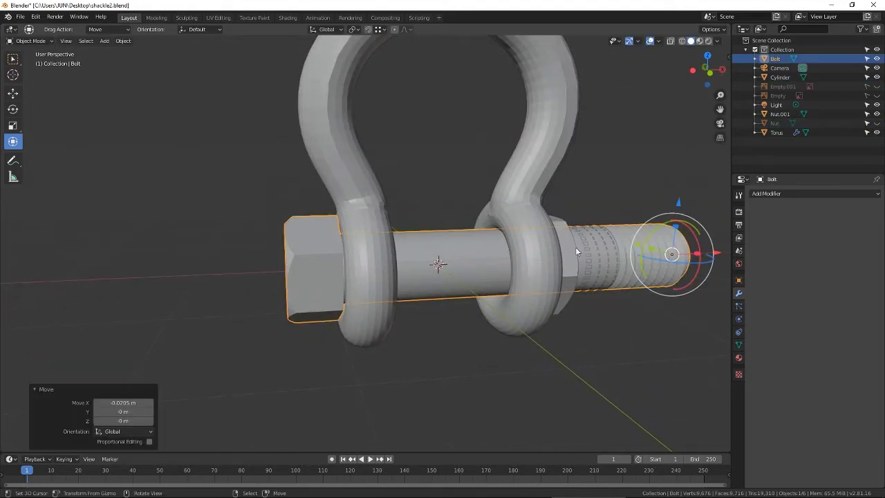
# Step: Scale the bolt up by 1.037 and slide it along X until its threaded end projects just past the nut
pyautogui.keyDown('shift'); pyautogui.moveTo(564, 247); pyautogui.dragTo(492, 257, button='middle'); pyautogui.keyUp('shift')
pyautogui.moveTo(492, 258); pyautogui.dragTo(468, 250, button='middle')
pyautogui.press('s')
pyautogui.click(514, 253)
pyautogui.scroll(-2, 484, 252)
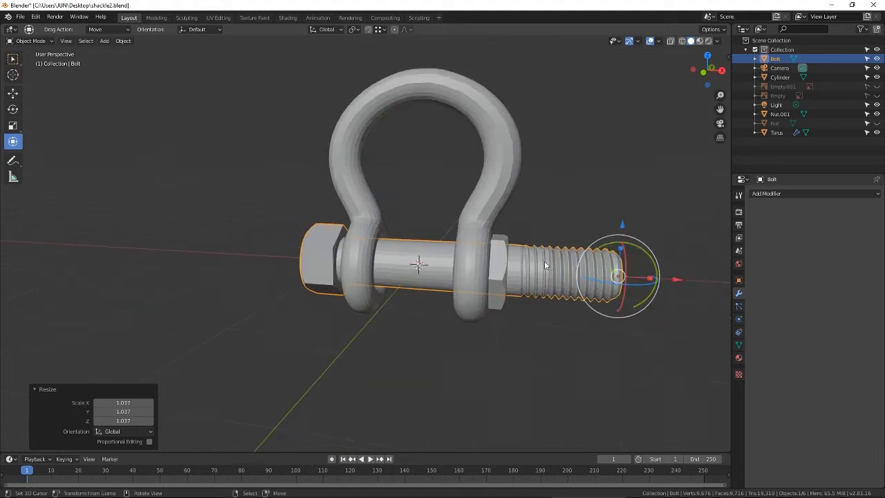
pyautogui.moveTo(678, 280); pyautogui.dragTo(618, 281)
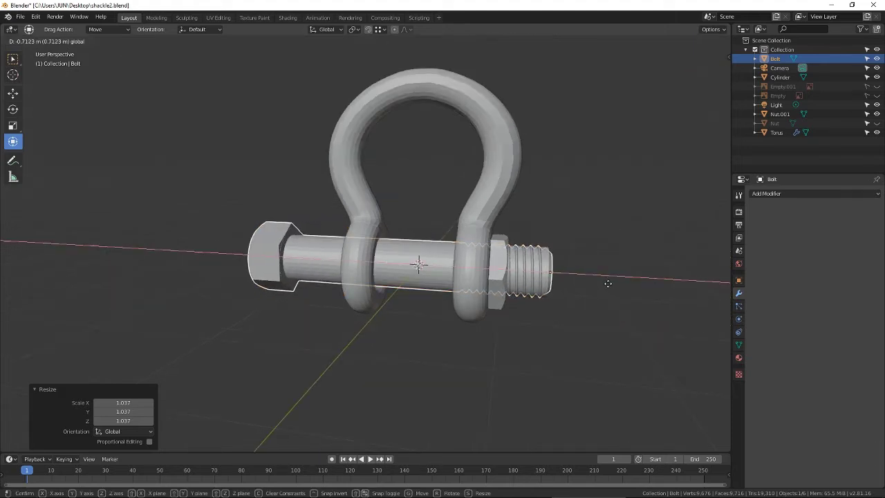
pyautogui.click(608, 288)
pyautogui.rightClick(385, 254)
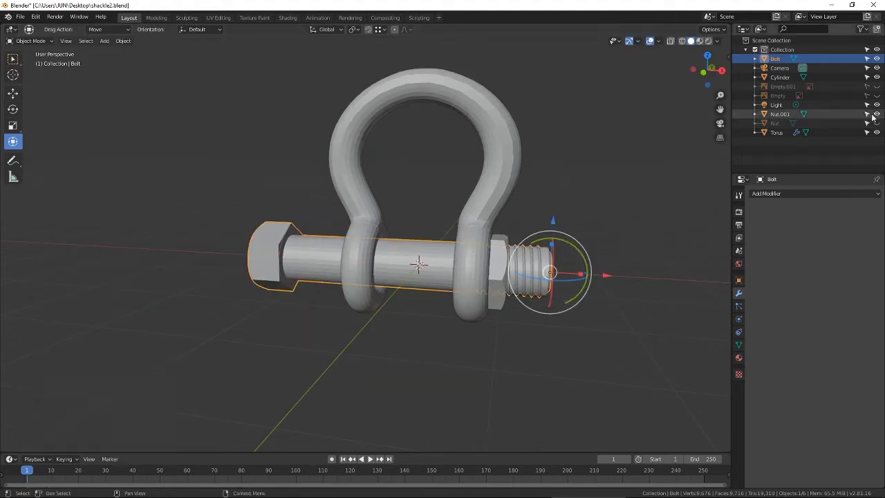
# Step: Hide the nut and the plain cylinder, and show the front reference drawing in front orthographic view
pyautogui.click(878, 132)
pyautogui.click(877, 133)
pyautogui.click(877, 77)
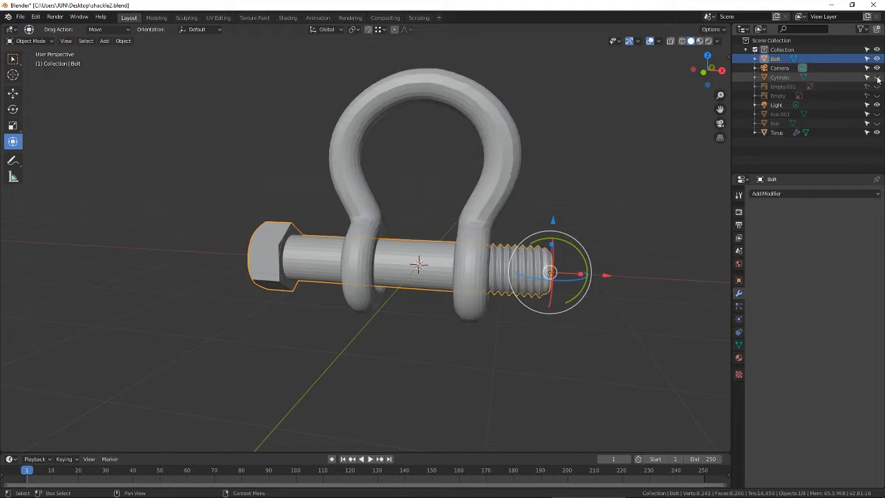
pyautogui.press('KP_3')
pyautogui.press('KP_1')
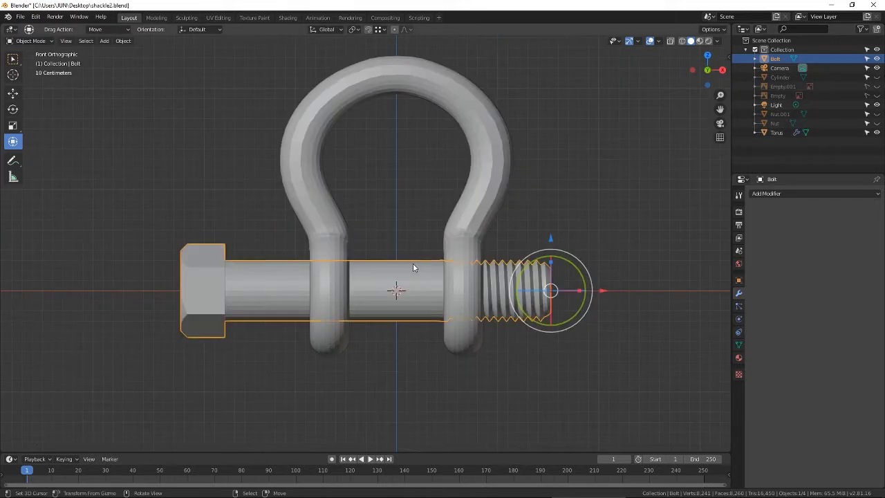
pyautogui.click(878, 97)
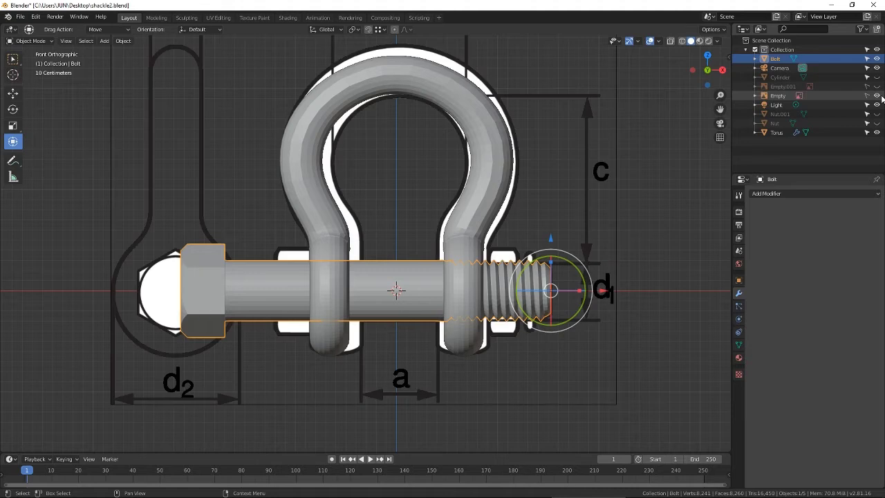
pyautogui.click(877, 59)
pyautogui.click(877, 58)
# Step: Scale the bolt down slightly and move it so its shank fits the d1 height on the reference drawing
pyautogui.rightClick(292, 291)
pyautogui.press('s')
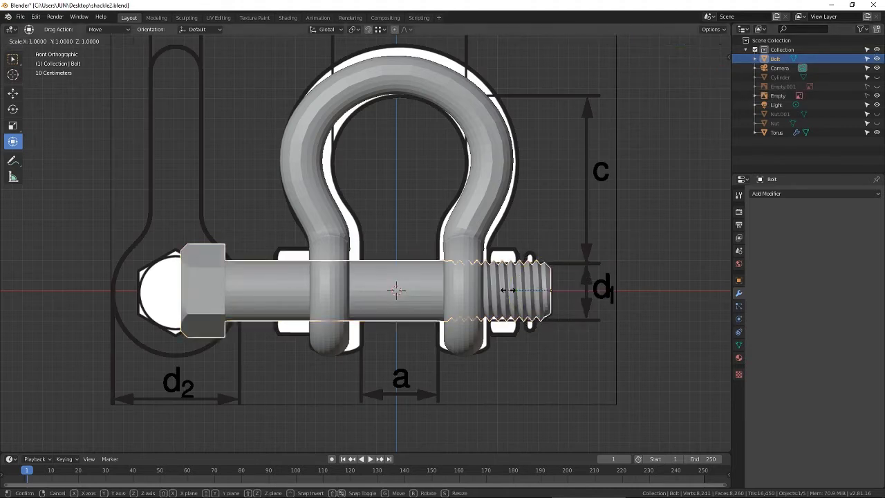
pyautogui.click(512, 289)
pyautogui.moveTo(554, 236); pyautogui.dragTo(556, 238)
pyautogui.moveTo(598, 291)
pyautogui.mouseDown()
pyautogui.moveTo(581, 290)
pyautogui.moveTo(604, 284)
pyautogui.mouseUp()
# Step: Select the bolt head's vertices in see-through edit mode and move them about 0.55 m along X to the drawn head
pyautogui.press('Tab')
pyautogui.click(670, 41)
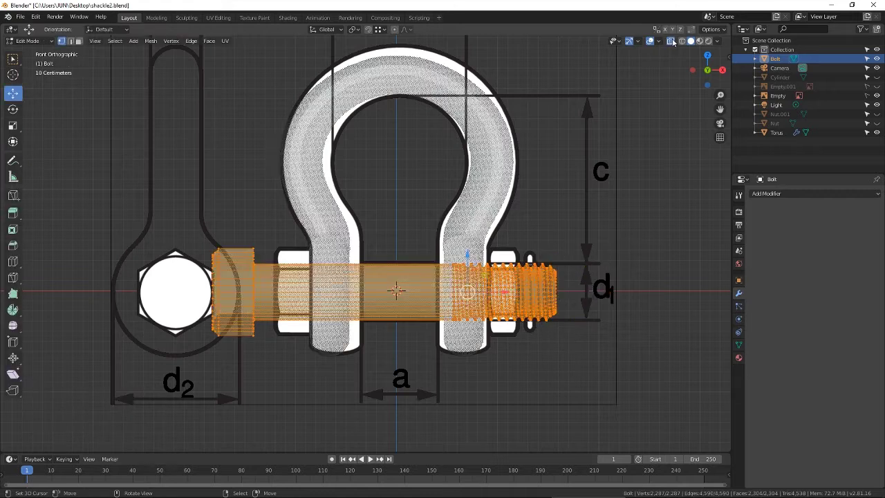
pyautogui.moveTo(589, 199); pyautogui.dragTo(346, 345, button='middle')
pyautogui.moveTo(276, 288); pyautogui.dragTo(331, 287)
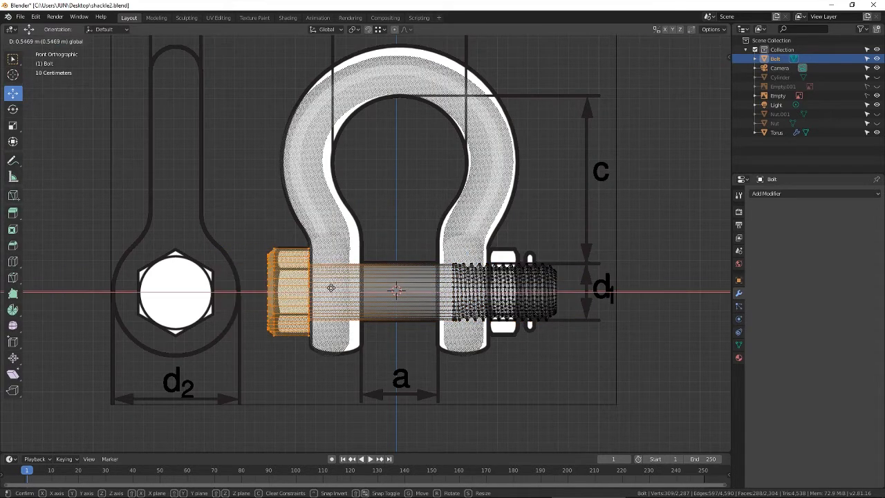
pyautogui.click(332, 288)
# Step: Move the vertices of the bolt head's outer face 0.0866 m along X to thin the head to the drawing
pyautogui.moveTo(352, 219); pyautogui.dragTo(297, 351, button='middle')
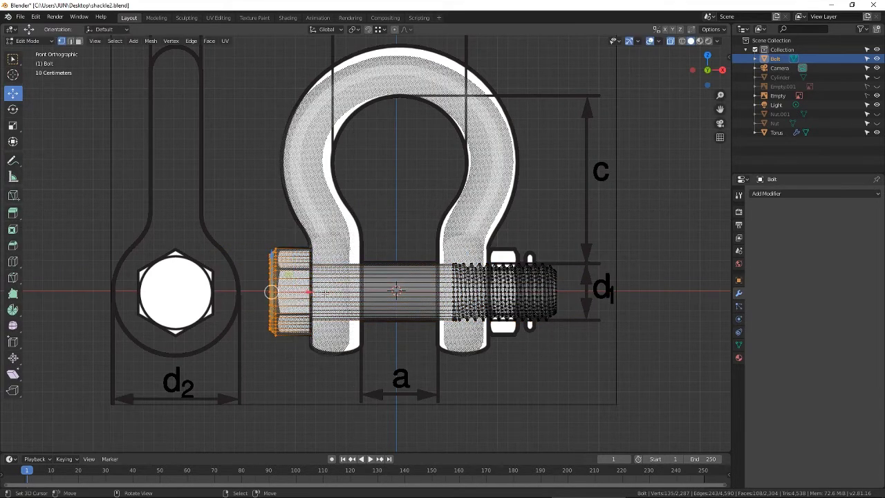
pyautogui.moveTo(315, 291); pyautogui.dragTo(315, 291)
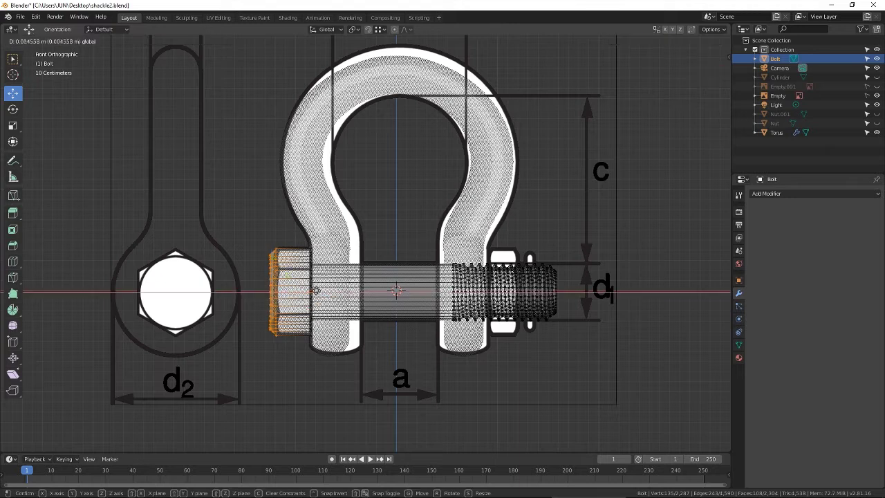
pyautogui.click(323, 289)
pyautogui.press('a')
pyautogui.click(610, 228)
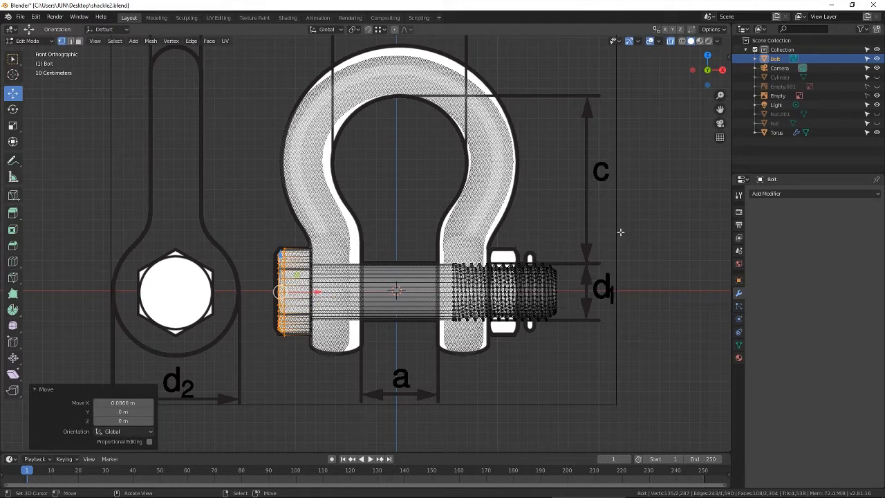
# Step: Shift the bolt's threaded end slightly inward along X and return to object mode
pyautogui.moveTo(666, 191); pyautogui.dragTo(347, 386)
pyautogui.press('b')
pyautogui.moveTo(402, 201); pyautogui.dragTo(217, 440, button='middle')
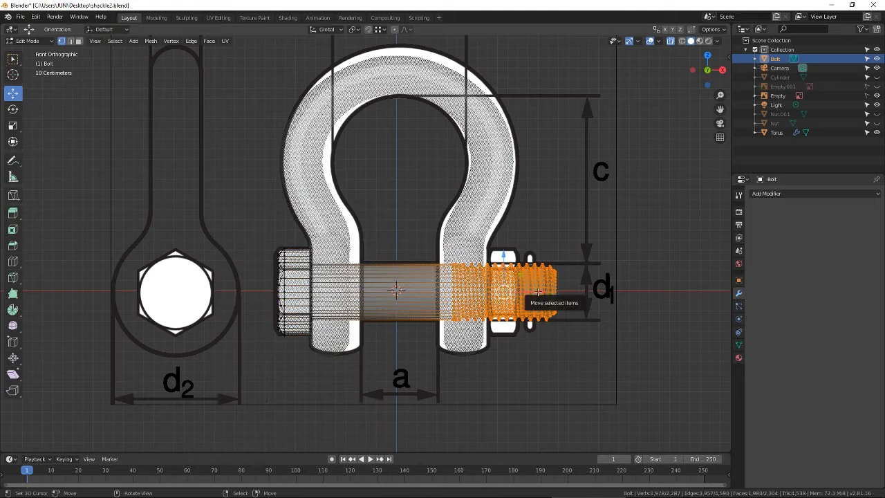
pyautogui.moveTo(537, 291); pyautogui.dragTo(533, 292)
pyautogui.click(532, 291)
pyautogui.press('Tab')
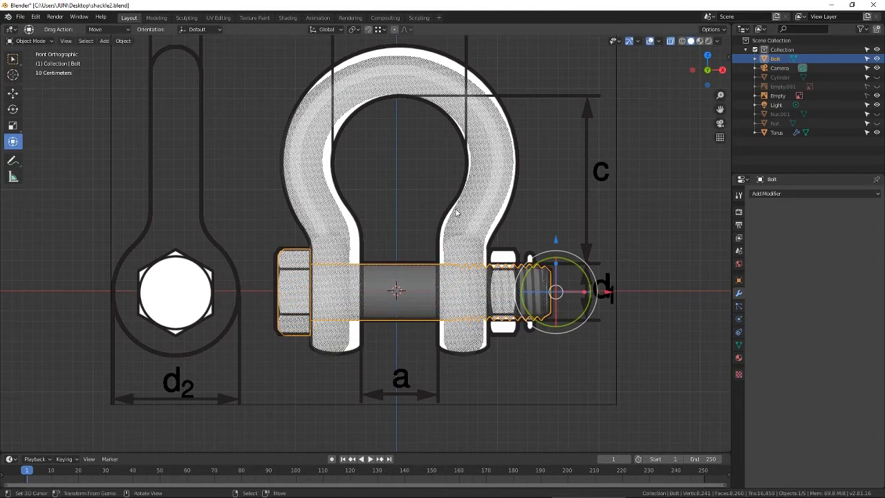
# Step: Hide the reference drawing and open the shackle body's mesh for editing
pyautogui.click(876, 95)
pyautogui.moveTo(608, 221); pyautogui.dragTo(430, 233, button='middle')
pyautogui.rightClick(460, 224)
pyautogui.scroll(-3, 456, 225)
pyautogui.press('Tab')
# Step: Select the shackle body's entire mesh, recalculate its normals to the outside, and return to object mode
pyautogui.press('a')
pyautogui.rightClick(331, 175)
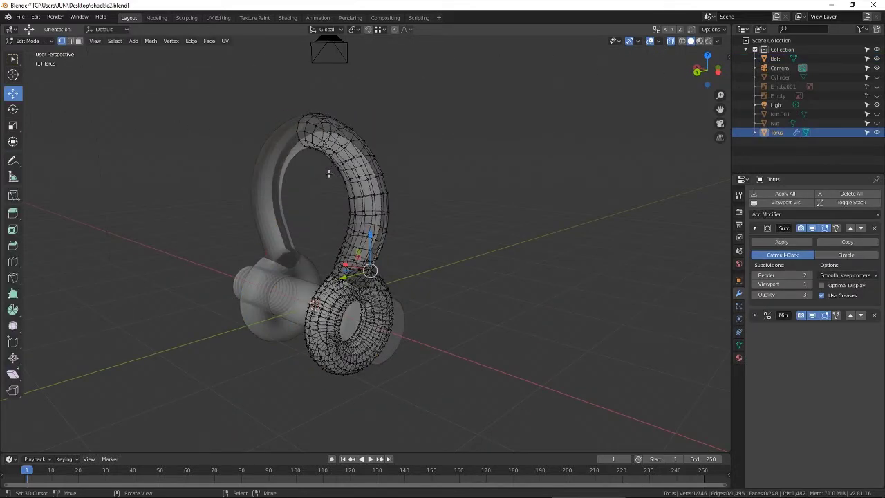
pyautogui.press('a')
pyautogui.click(354, 99)
pyautogui.press('a')
pyautogui.click(354, 44)
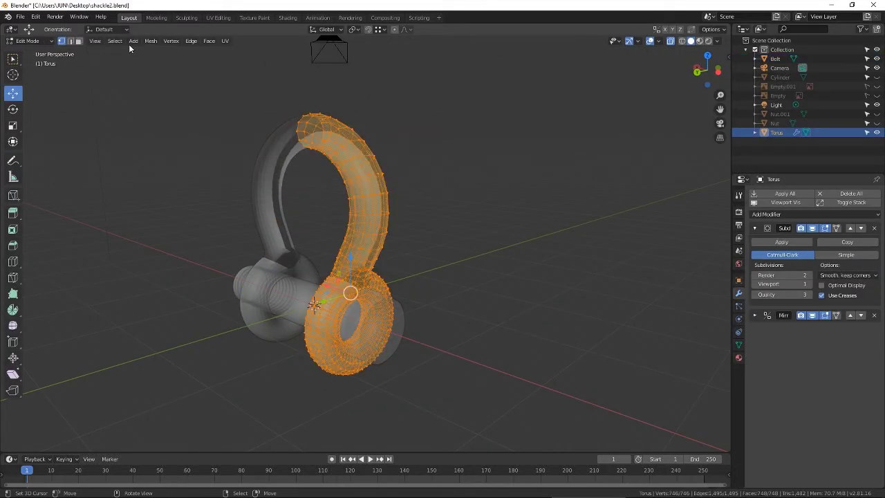
pyautogui.click(115, 41)
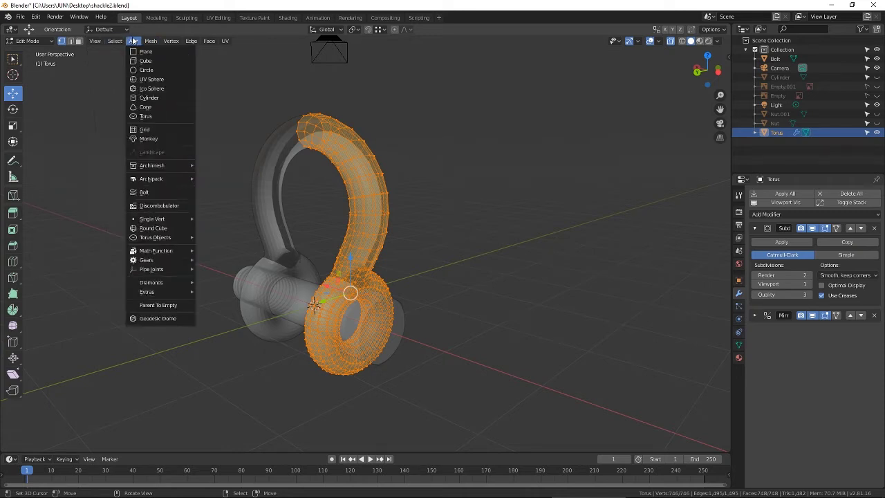
pyautogui.moveTo(178, 176)
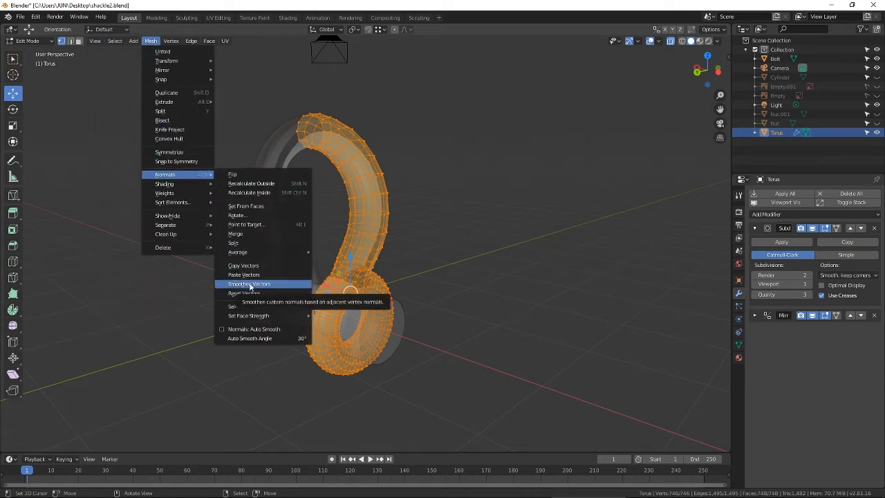
pyautogui.click(283, 183)
pyautogui.moveTo(283, 183); pyautogui.dragTo(327, 192, button='middle')
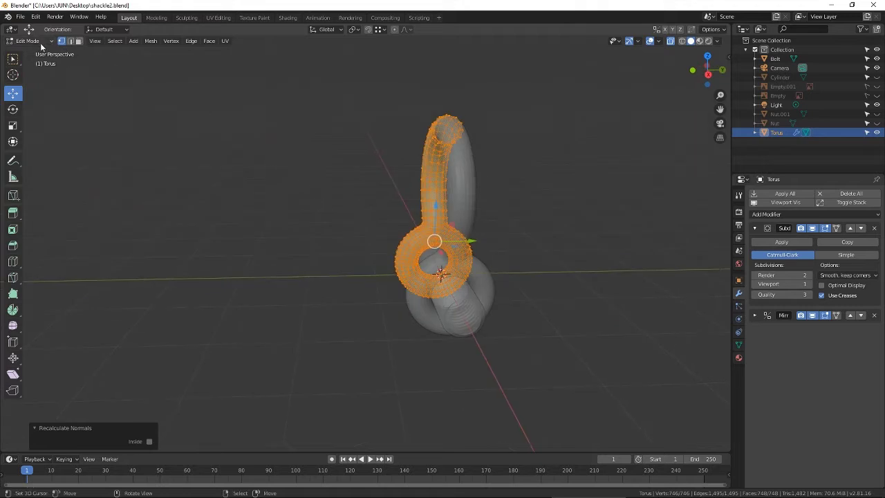
pyautogui.click(40, 42)
pyautogui.click(38, 51)
# Step: Place the 3D cursor in the empty space beside the shackle
pyautogui.click(13, 74)
pyautogui.moveTo(249, 173); pyautogui.dragTo(176, 174, button='middle')
pyautogui.click(176, 175)
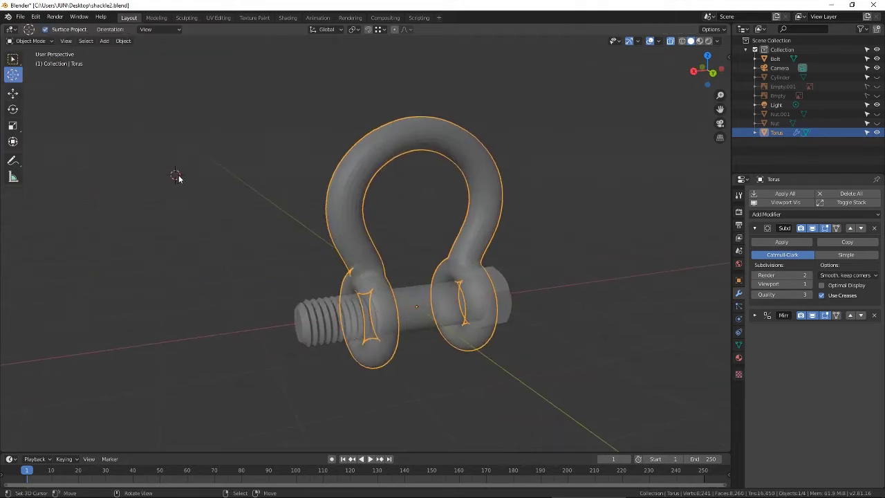
pyautogui.rightClick(181, 176)
pyautogui.moveTo(258, 158); pyautogui.dragTo(245, 165, button='middle')
pyautogui.scroll(1, 284, 256)
# Step: Unhide the nut on the bolt and briefly preview the shackle in rendered shading before going back to solid shading
pyautogui.rightClick(307, 302)
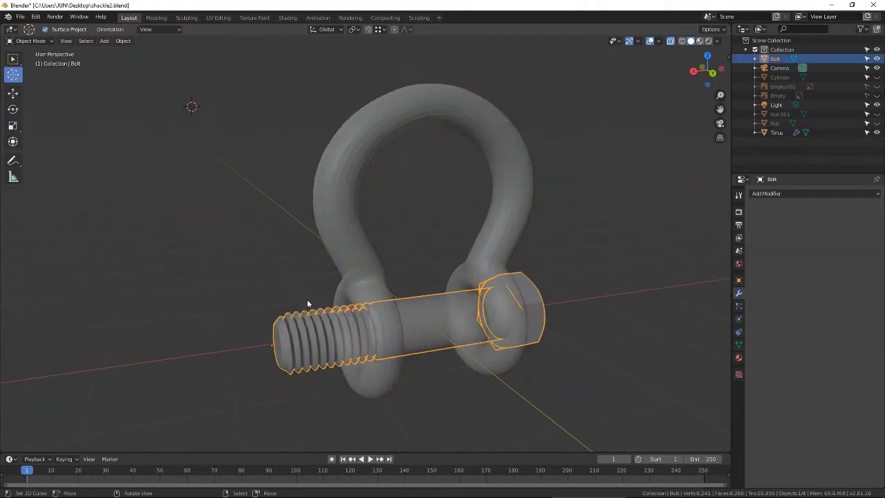
pyautogui.moveTo(307, 301); pyautogui.dragTo(280, 294, button='middle')
pyautogui.click(877, 116)
pyautogui.click(876, 116)
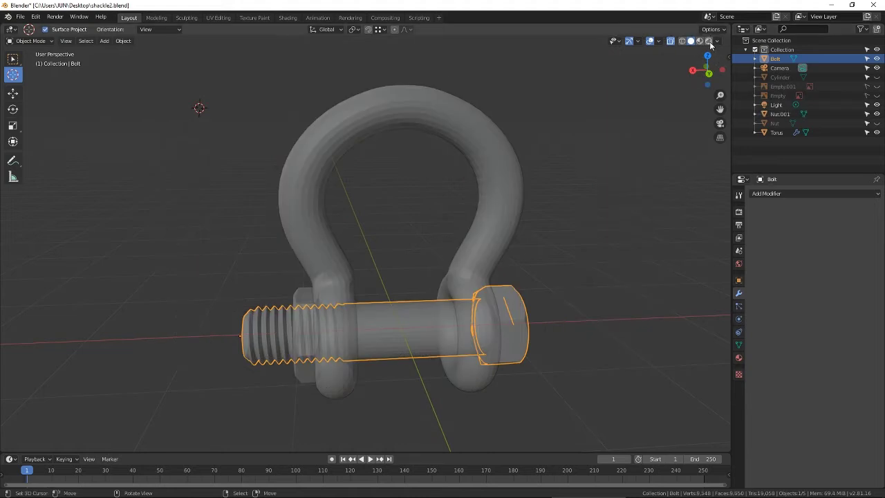
pyautogui.click(709, 41)
pyautogui.moveTo(203, 232); pyautogui.dragTo(391, 194, button='middle')
pyautogui.click(691, 41)
pyautogui.moveTo(437, 142); pyautogui.dragTo(315, 135, button='middle')
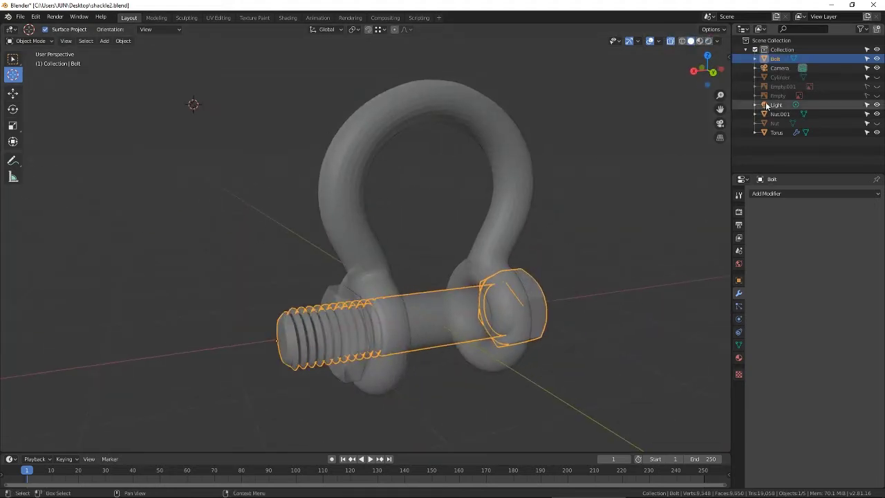
# Step: Delete the hidden plain cylinder and switch the viewport shading to Material Preview
pyautogui.click(877, 77)
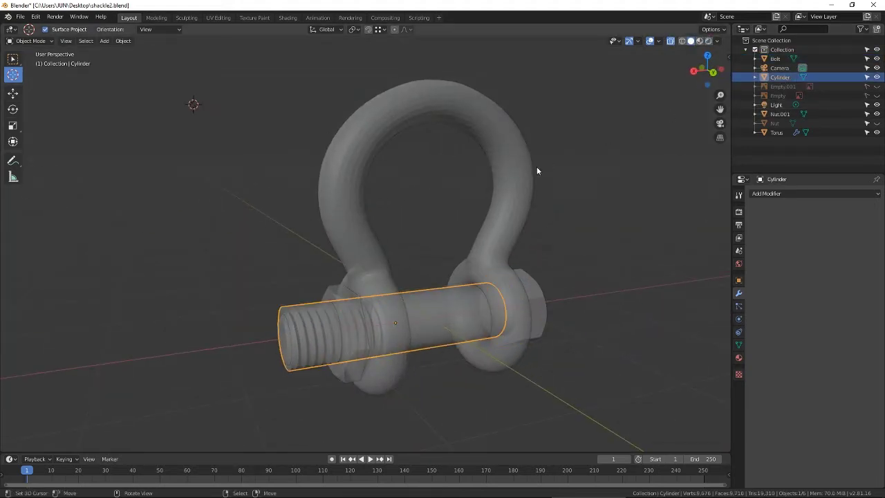
pyautogui.press('x')
pyautogui.click(700, 42)
pyautogui.moveTo(346, 225)
pyautogui.mouseDown(button='middle')
pyautogui.moveTo(480, 242)
pyautogui.moveTo(517, 228)
pyautogui.mouseUp(button='middle')
pyautogui.scroll(2, 439, 261)
# Step: Move the nut 0.0477 m along X and compare its position with the front reference drawing
pyautogui.rightClick(467, 270)
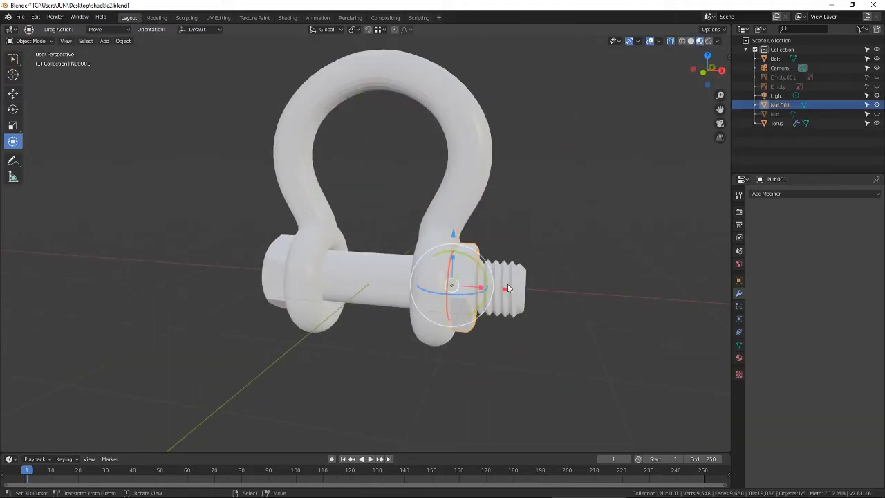
pyautogui.moveTo(507, 288); pyautogui.dragTo(512, 292)
pyautogui.moveTo(396, 253); pyautogui.dragTo(452, 234, button='middle')
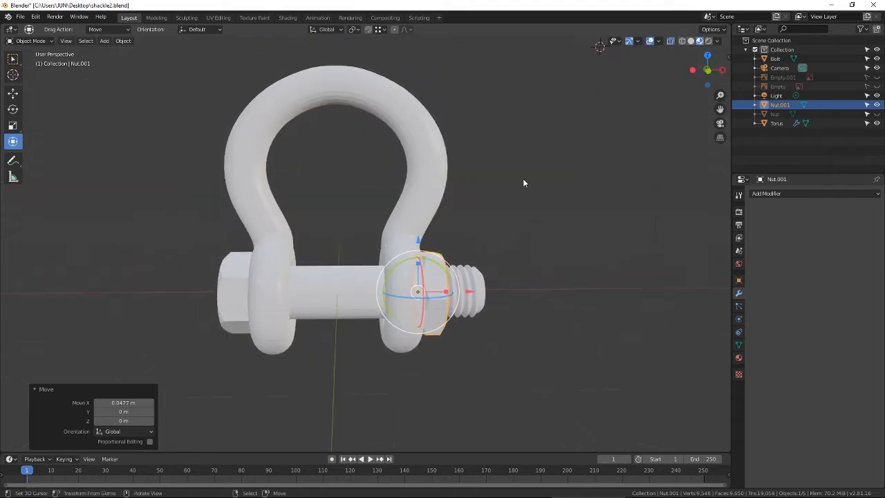
pyautogui.click(877, 86)
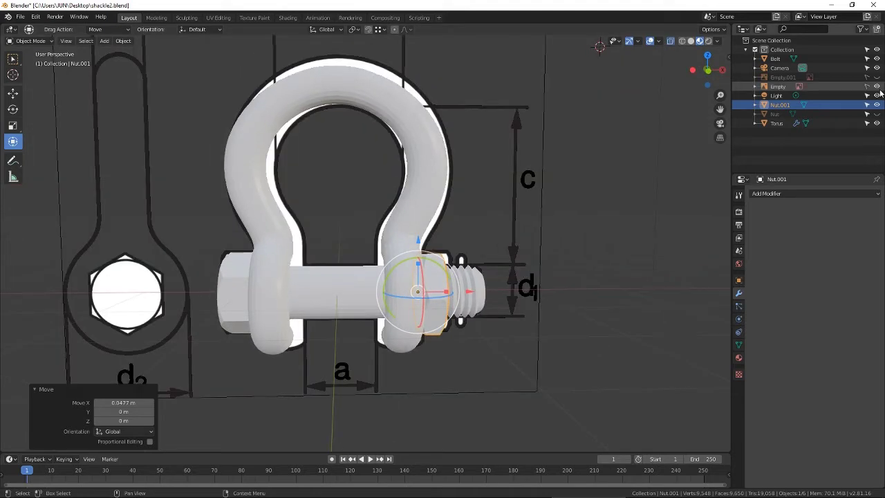
pyautogui.click(877, 87)
# Step: Add a cylinder mesh with 64 vertices, 0.29 m radius and 2 m depth
pyautogui.moveTo(580, 186)
pyautogui.mouseDown(button='middle')
pyautogui.moveTo(528, 223)
pyautogui.moveTo(311, 262)
pyautogui.moveTo(286, 258)
pyautogui.mouseUp(button='middle')
pyautogui.hotkey('shift', 'a')
pyautogui.moveTo(286, 257)
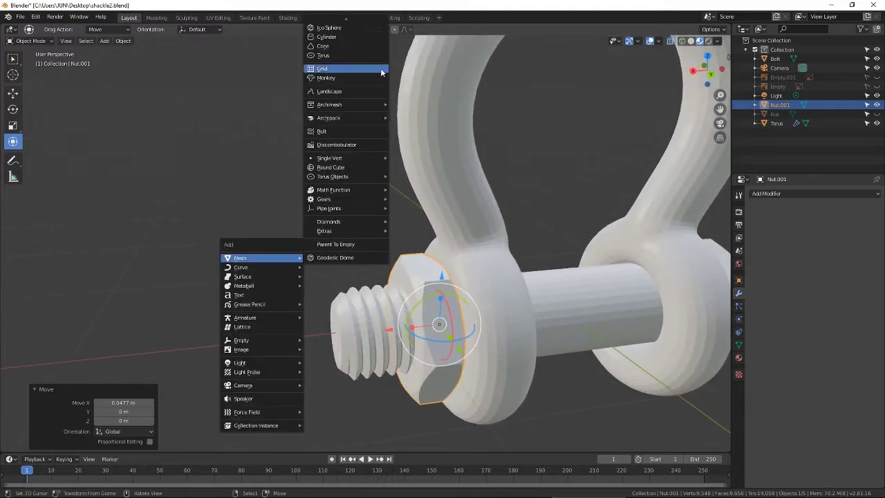
pyautogui.hotkey('shift', 'a')
pyautogui.click(346, 39)
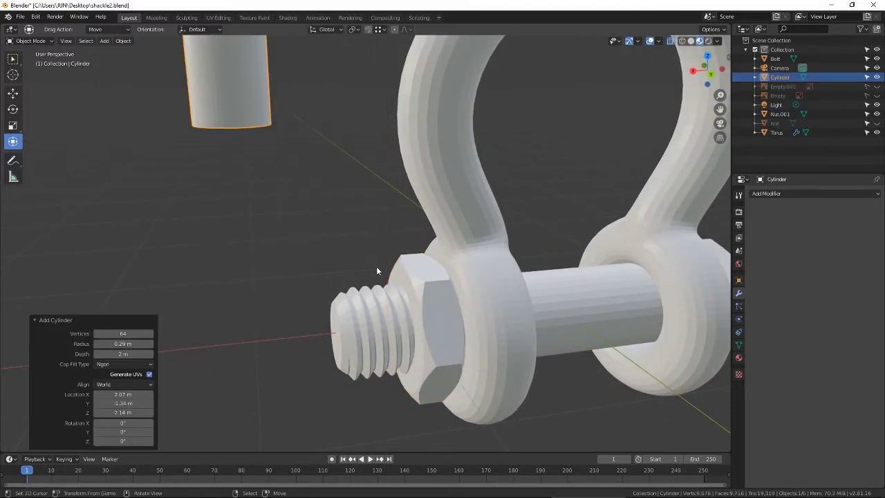
# Step: Snap the 3D cursor to the bolt's origin and snap the new cylinder to the cursor
pyautogui.moveTo(376, 266)
pyautogui.mouseDown(button='middle')
pyautogui.moveTo(427, 260)
pyautogui.moveTo(391, 259)
pyautogui.moveTo(371, 280)
pyautogui.mouseUp(button='middle')
pyautogui.click(371, 285)
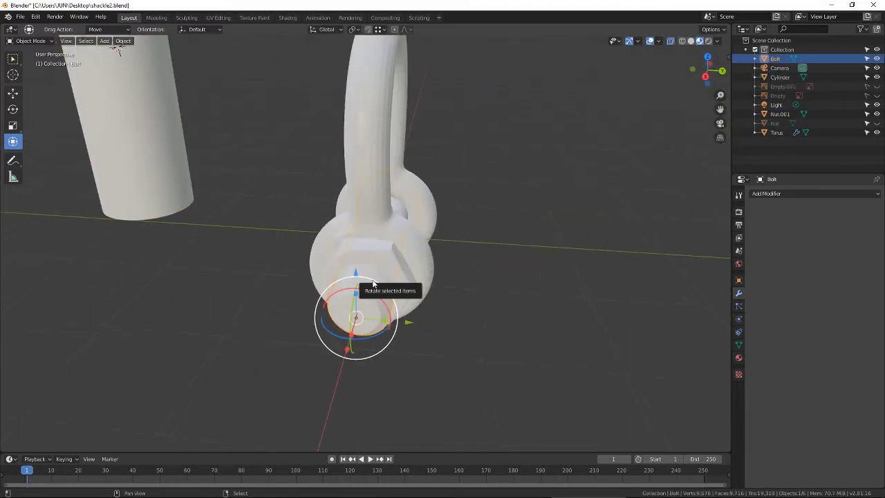
pyautogui.hotkey('shift', 's')
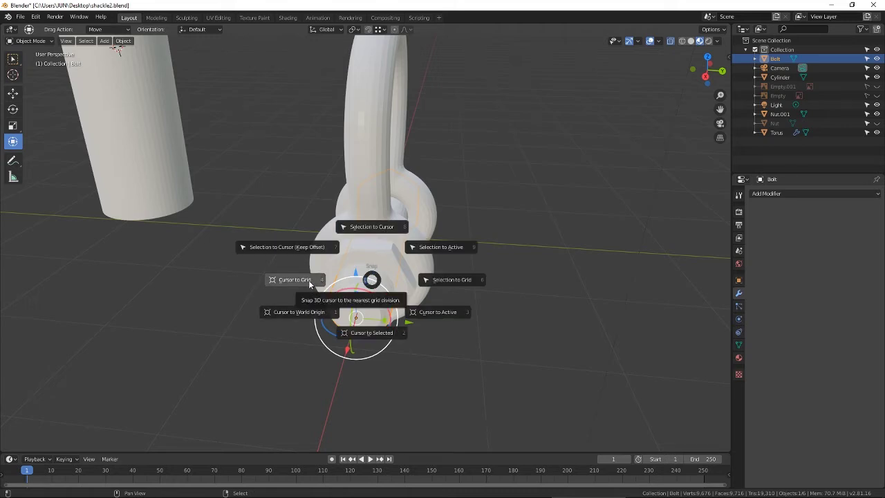
pyautogui.click(371, 332)
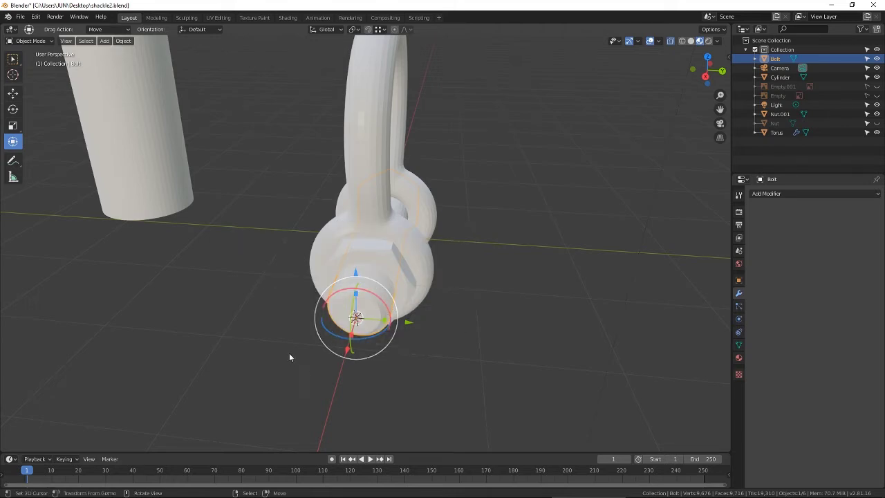
pyautogui.rightClick(170, 195)
pyautogui.hotkey('shift', 's')
pyautogui.click(173, 143)
# Step: Scale the cylinder down to pin size, shift it along X onto the thread and raise it 0.206 m
pyautogui.press('s')
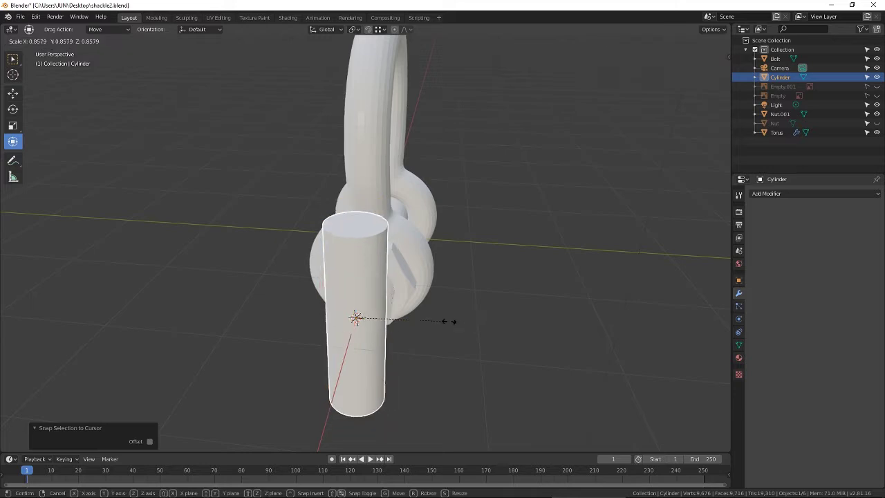
pyautogui.click(380, 321)
pyautogui.moveTo(347, 350); pyautogui.dragTo(355, 324)
pyautogui.moveTo(362, 246); pyautogui.dragTo(363, 223)
# Step: Show the front reference drawing, align the cylinder with the drawn pin along X and scale it by 0.707
pyautogui.moveTo(372, 261); pyautogui.dragTo(467, 259, button='middle')
pyautogui.scroll(2, 467, 259)
pyautogui.click(877, 95)
pyautogui.scroll(-2, 669, 187)
pyautogui.press('KP_1')
pyautogui.scroll(3, 406, 298)
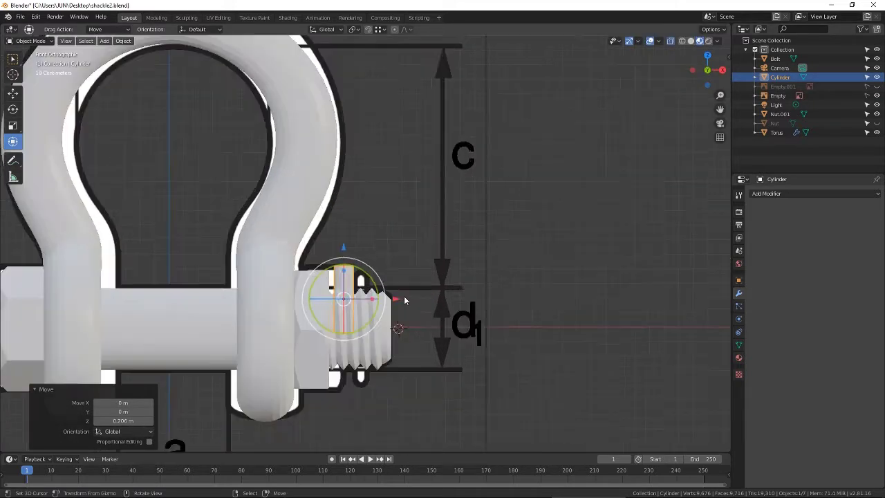
pyautogui.moveTo(390, 309); pyautogui.dragTo(412, 309)
pyautogui.press('s')
pyautogui.click(462, 329)
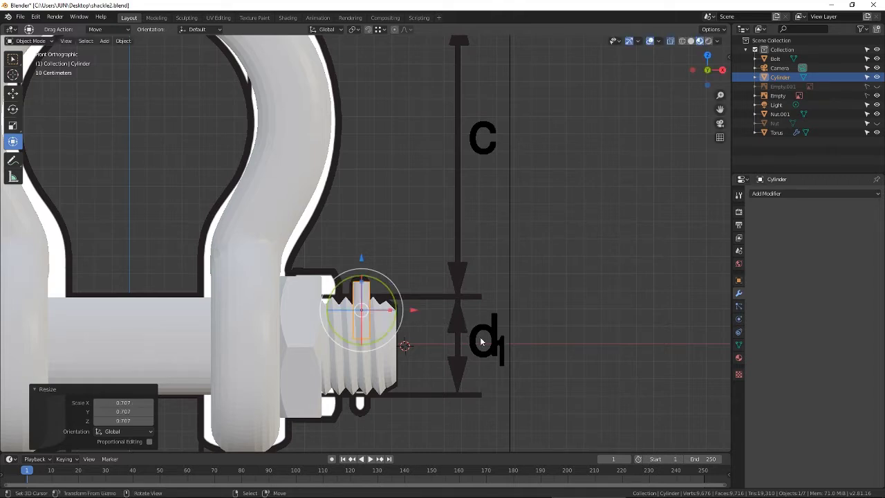
# Step: Scale the cylinder to the drawn pin's thickness, nudge it along X and lower it 0.176 m through the threaded bolt end
pyautogui.press('s')
pyautogui.click(448, 330)
pyautogui.press('s')
pyautogui.click(463, 336)
pyautogui.moveTo(413, 310); pyautogui.dragTo(411, 310)
pyautogui.moveTo(473, 282); pyautogui.dragTo(380, 306, button='middle')
pyautogui.press('KP_Decimal')
pyautogui.scroll(-5, 413, 282)
pyautogui.moveTo(414, 282); pyautogui.dragTo(348, 241, button='middle')
pyautogui.moveTo(366, 216); pyautogui.dragTo(360, 241)
pyautogui.scroll(-4, 362, 232)
pyautogui.moveTo(373, 198); pyautogui.dragTo(346, 207, button='middle')
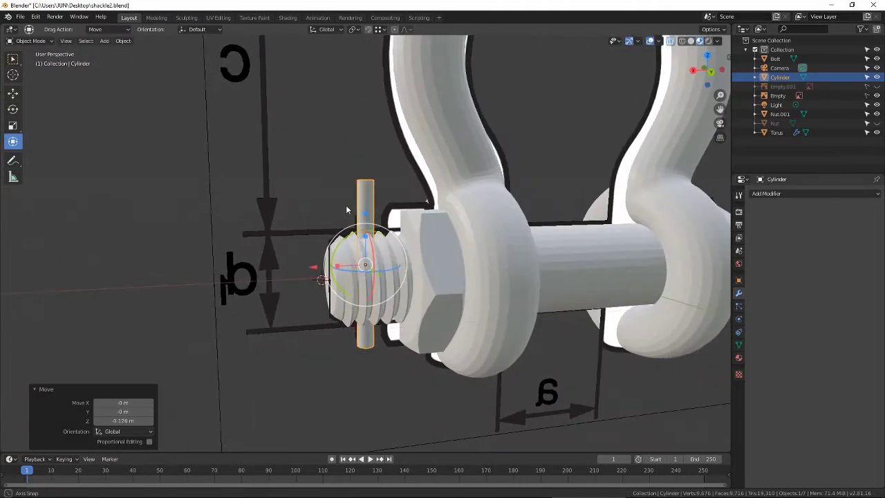
# Step: Add a Boolean modifier to the bolt with the Difference operation and the pin-sized Cylinder as its object
pyautogui.click(596, 265)
pyautogui.click(767, 195)
pyautogui.click(697, 234)
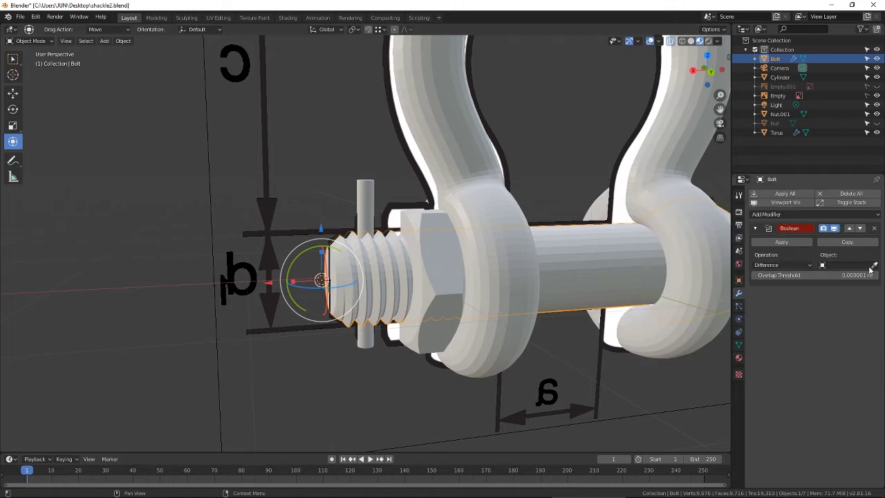
pyautogui.click(847, 265)
pyautogui.click(804, 279)
pyautogui.moveTo(409, 243); pyautogui.dragTo(436, 253, button='middle')
pyautogui.click(429, 258)
pyautogui.click(559, 240)
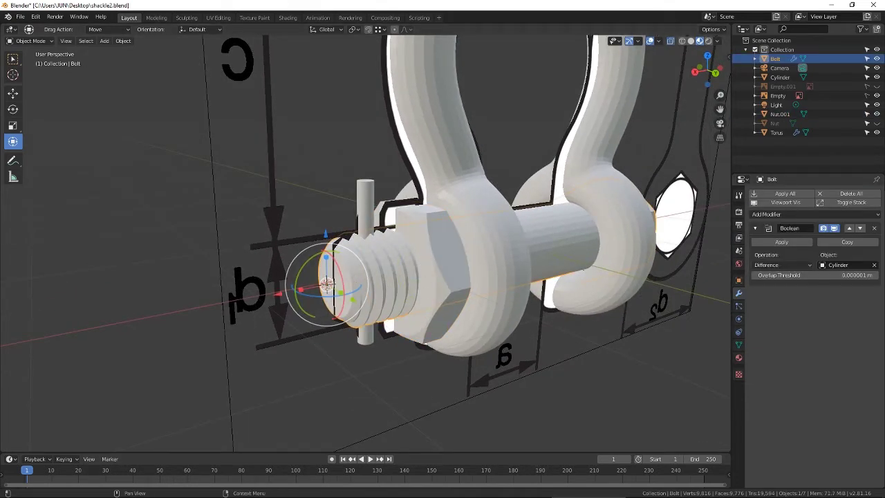
# Step: Hide the cutting cylinder and the front reference drawing
pyautogui.click(367, 233)
pyautogui.click(876, 78)
pyautogui.moveTo(374, 266); pyautogui.dragTo(496, 290, button='middle')
pyautogui.scroll(8, 496, 290)
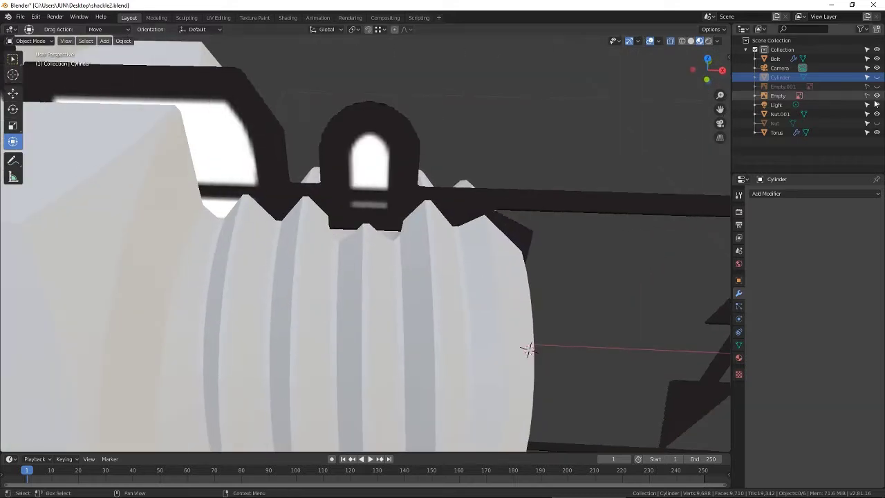
pyautogui.click(877, 96)
pyautogui.moveTo(474, 246)
pyautogui.mouseDown(button='middle')
pyautogui.moveTo(362, 308)
pyautogui.moveTo(409, 247)
pyautogui.moveTo(416, 210)
pyautogui.moveTo(399, 225)
pyautogui.moveTo(418, 236)
pyautogui.mouseUp(button='middle')
# Step: Switch the viewport to solid shading without X-ray and inspect the pin hole in the bolt
pyautogui.scroll(-4, 362, 309)
pyautogui.click(691, 41)
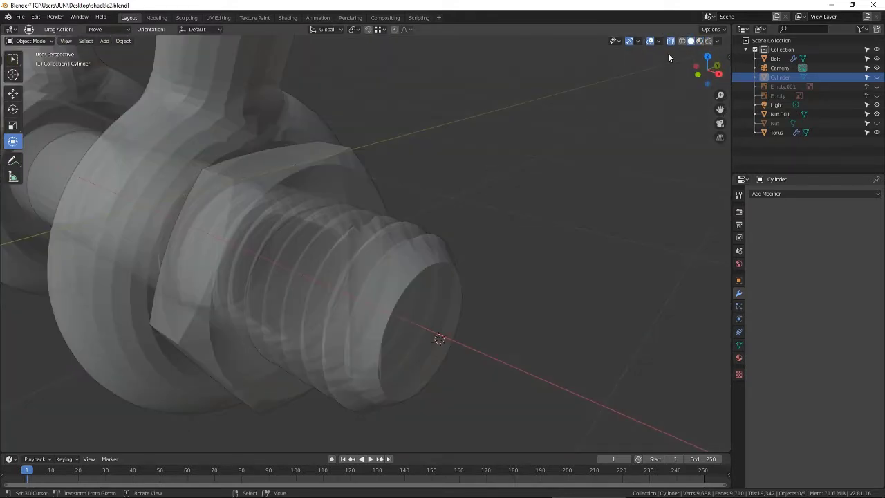
pyautogui.click(669, 42)
pyautogui.moveTo(377, 271); pyautogui.dragTo(520, 319, button='middle')
pyautogui.moveTo(455, 282); pyautogui.dragTo(395, 240, button='middle')
# Step: Add a NURBS path curve in the right view, shift it beside the shackle and rotate it 90° about Y
pyautogui.press('KP_1')
pyautogui.press('KP_3')
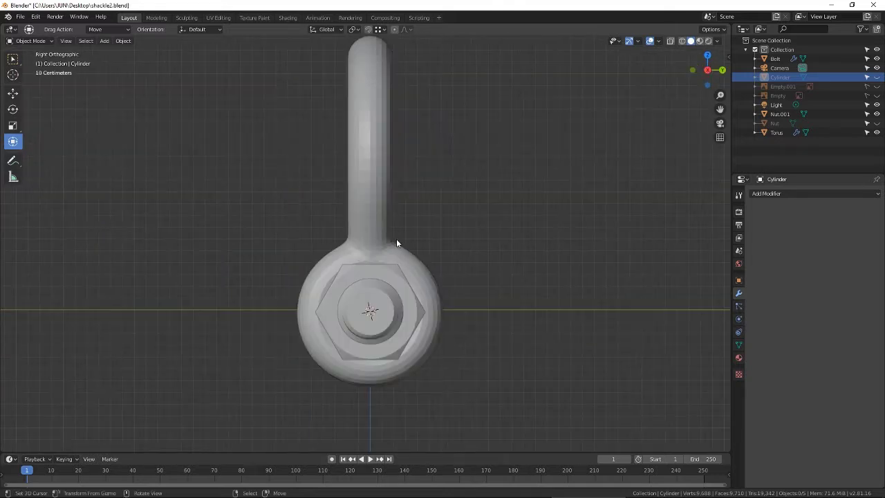
pyautogui.hotkey('shift', 'a')
pyautogui.moveTo(379, 262)
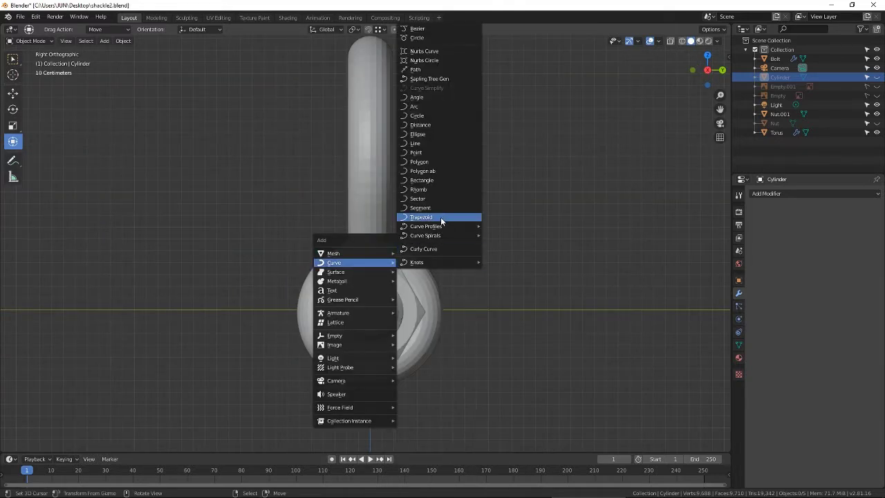
pyautogui.click(442, 69)
pyautogui.moveTo(423, 314); pyautogui.dragTo(318, 325)
pyautogui.write('ry90')
pyautogui.press('Return')
# Step: Scale the path down and move it 0.872 m along Y to line up with the bolt's centre
pyautogui.scroll(-2, 393, 298)
pyautogui.press('s')
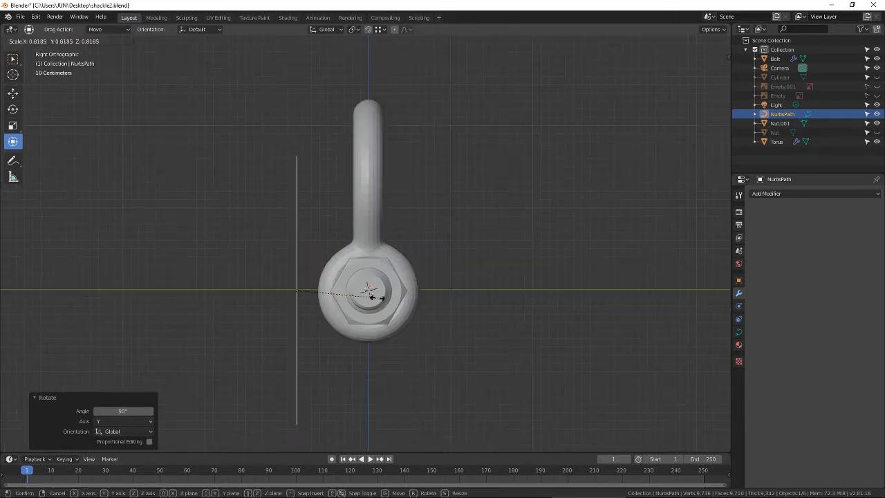
pyautogui.click(357, 297)
pyautogui.moveTo(349, 292); pyautogui.dragTo(420, 284)
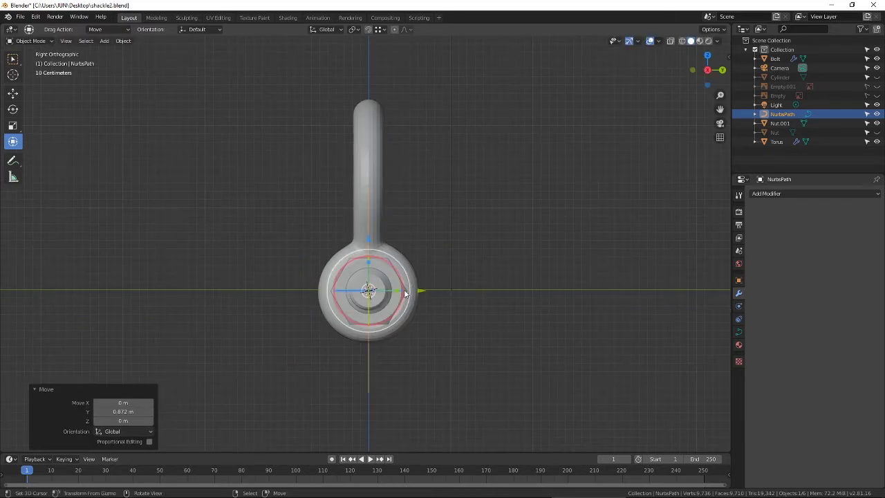
# Step: Lower the path's top control point 0.82 m in Edit mode to just above the bolt thread
pyautogui.press('Tab')
pyautogui.scroll(2, 394, 258)
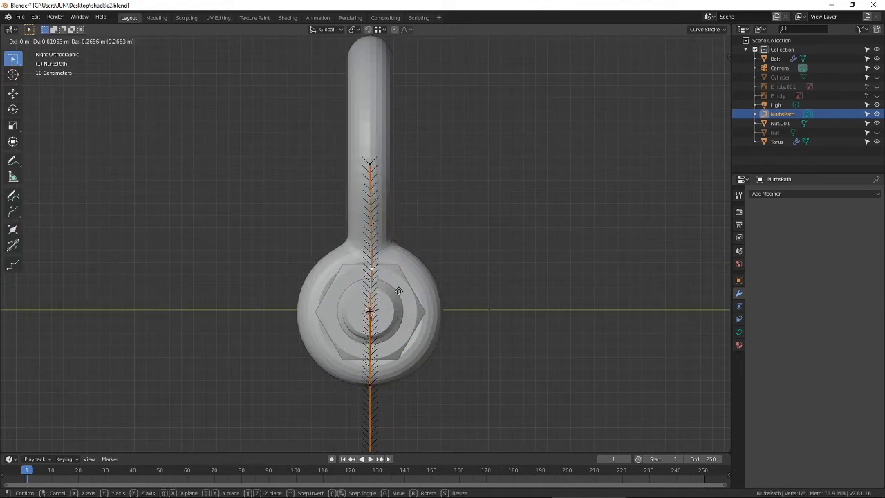
pyautogui.click(13, 141)
pyautogui.moveTo(369, 186); pyautogui.dragTo(368, 218)
pyautogui.rightClick(370, 164)
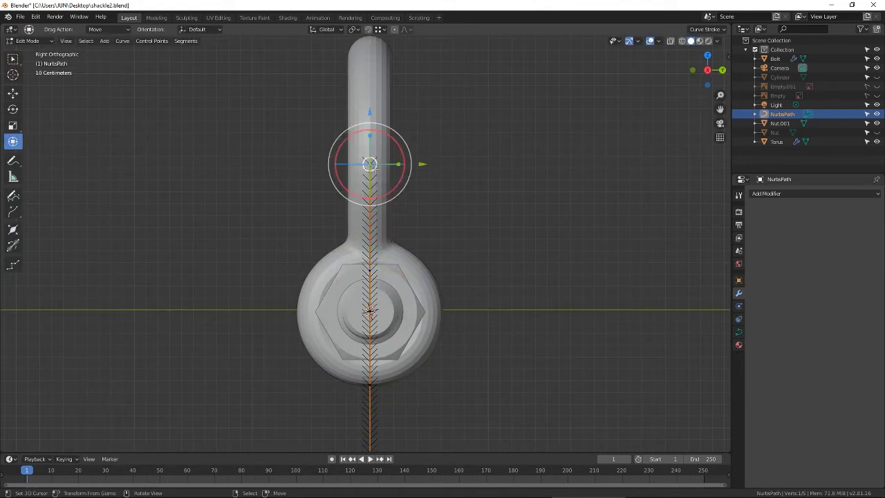
pyautogui.press('g')
pyautogui.rightClick(383, 259)
pyautogui.moveTo(370, 110); pyautogui.dragTo(376, 206)
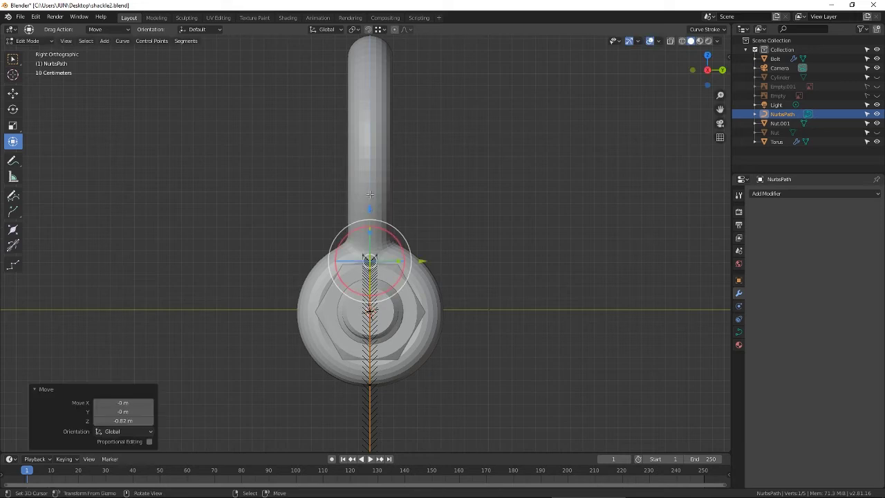
# Step: Extrude the path's top control point repeatedly into a rounded loop above the nut, curving back down beside the straight leg
pyautogui.press('e')
pyautogui.click(427, 186)
pyautogui.press('e')
pyautogui.click(445, 155)
pyautogui.press('e')
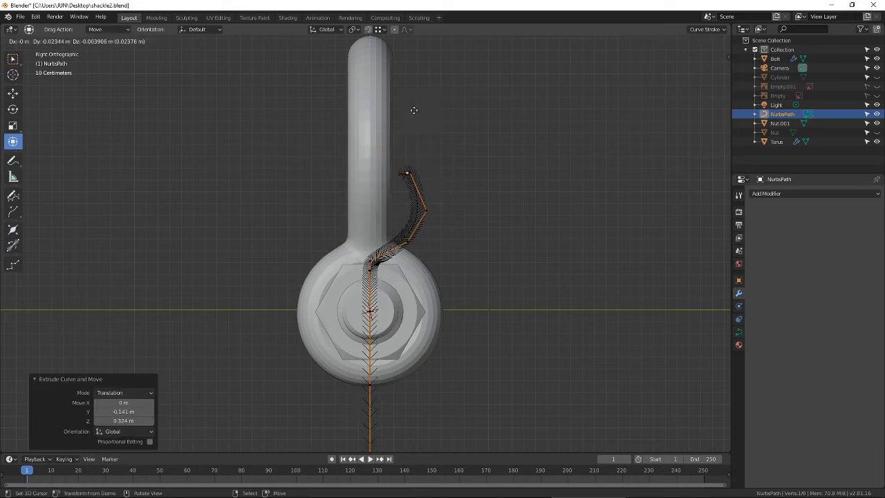
pyautogui.click(374, 108)
pyautogui.press('e')
pyautogui.click(329, 148)
pyautogui.press('e')
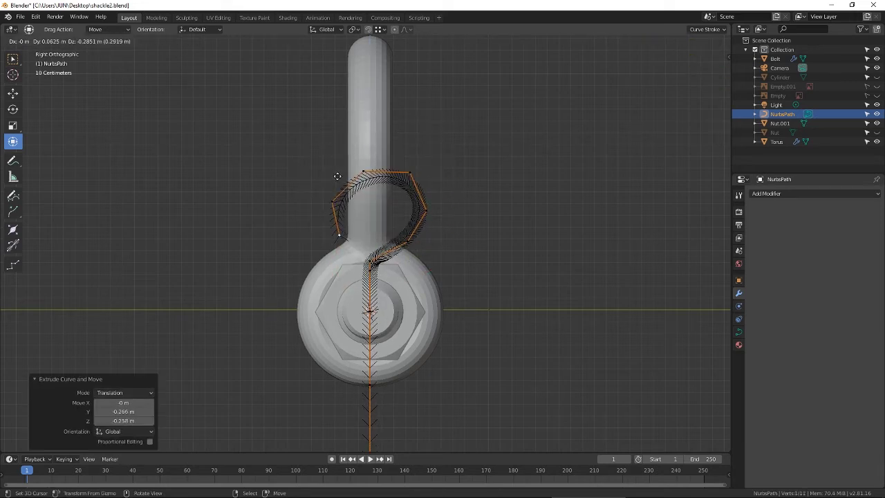
pyautogui.click(343, 179)
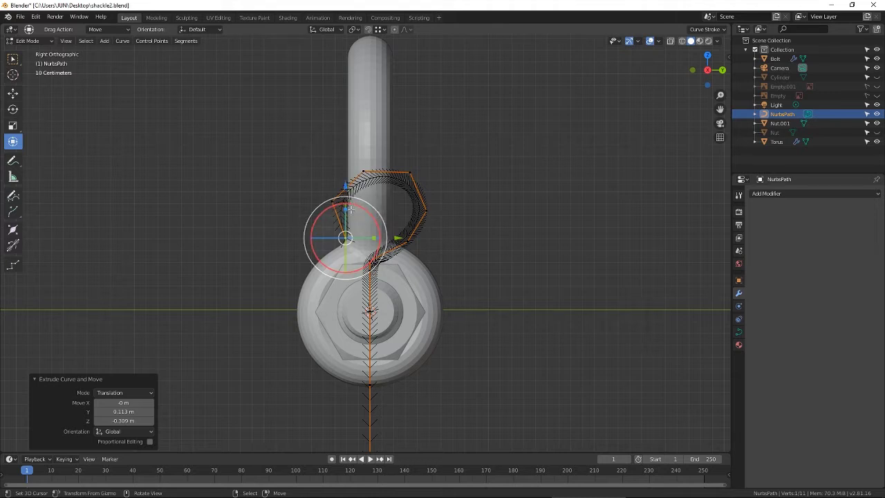
# Step: Extrude the path down around the bolt as a wavy second leg with an outward-flared end, and leave Edit mode
pyautogui.press('e')
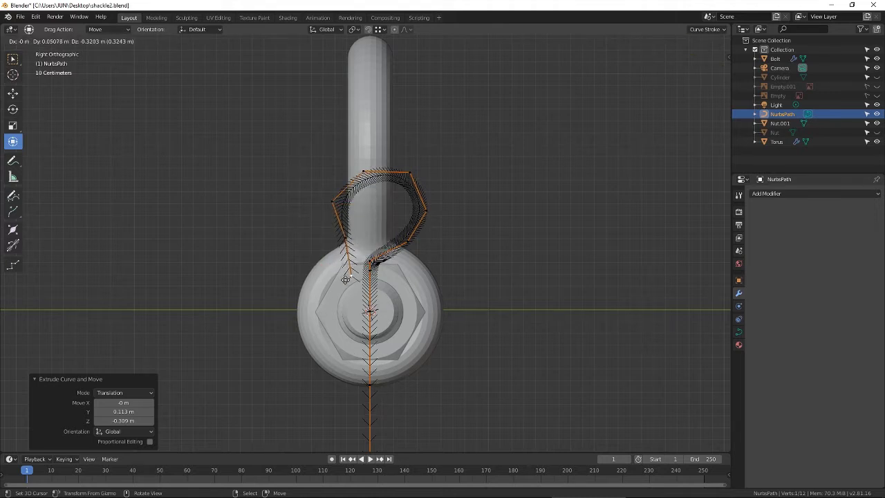
pyautogui.click(348, 284)
pyautogui.press('e')
pyautogui.click(328, 308)
pyautogui.press('e')
pyautogui.click(331, 342)
pyautogui.press('e')
pyautogui.click(351, 356)
pyautogui.press('e')
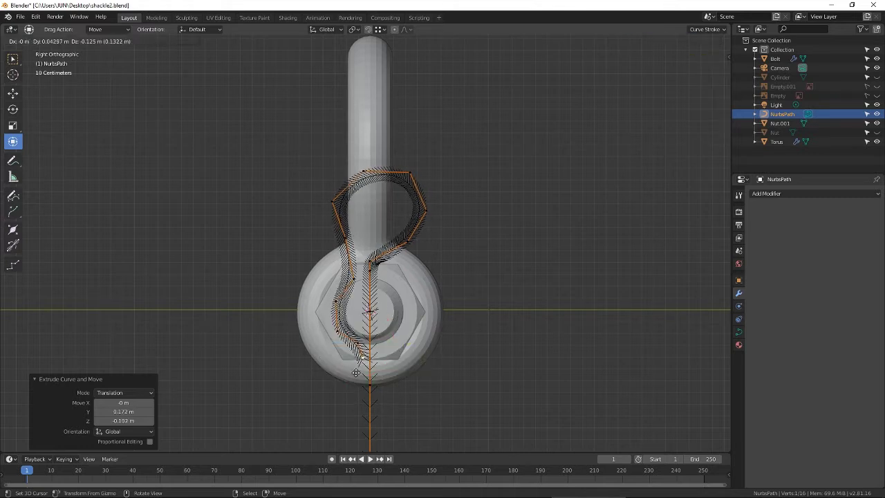
pyautogui.click(358, 376)
pyautogui.press('e')
pyautogui.click(338, 423)
pyautogui.press('e')
pyautogui.click(316, 43)
pyautogui.scroll(-2, 364, 227)
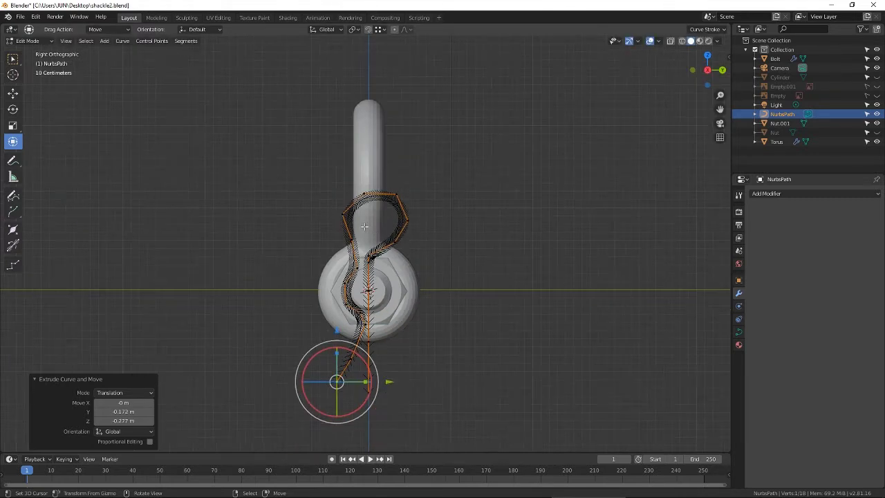
pyautogui.moveTo(365, 226); pyautogui.dragTo(431, 226, button='middle')
pyautogui.press('Tab')
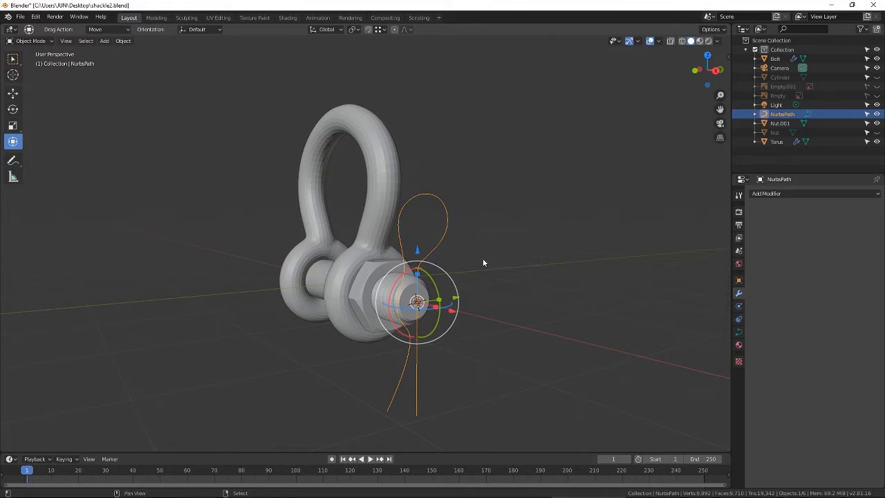
# Step: Add a Bezier circle, scale it by 0.474 and move it clear of the bolt
pyautogui.hotkey('shift', 'a')
pyautogui.moveTo(482, 258)
pyautogui.click(552, 34)
pyautogui.press('s')
pyautogui.click(458, 308)
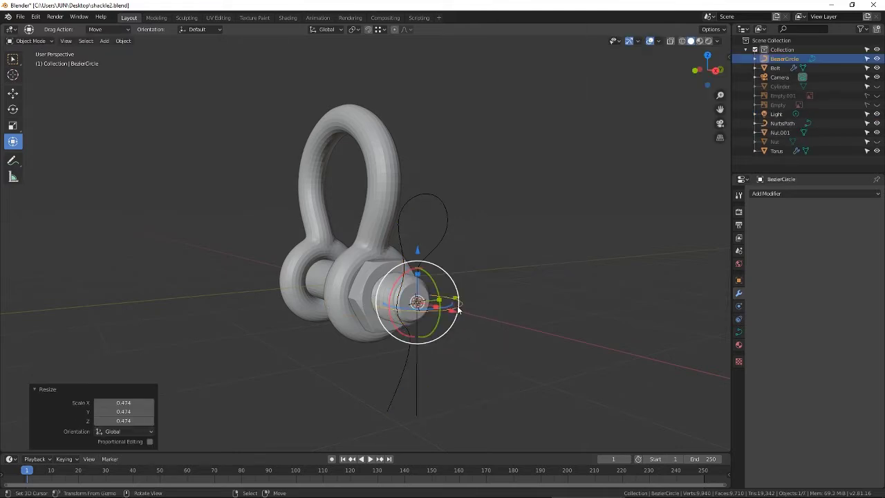
pyautogui.press('g')
pyautogui.click(538, 285)
# Step: Set BezierCircle as the bevel object of the NURBS path
pyautogui.rightClick(449, 220)
pyautogui.click(738, 331)
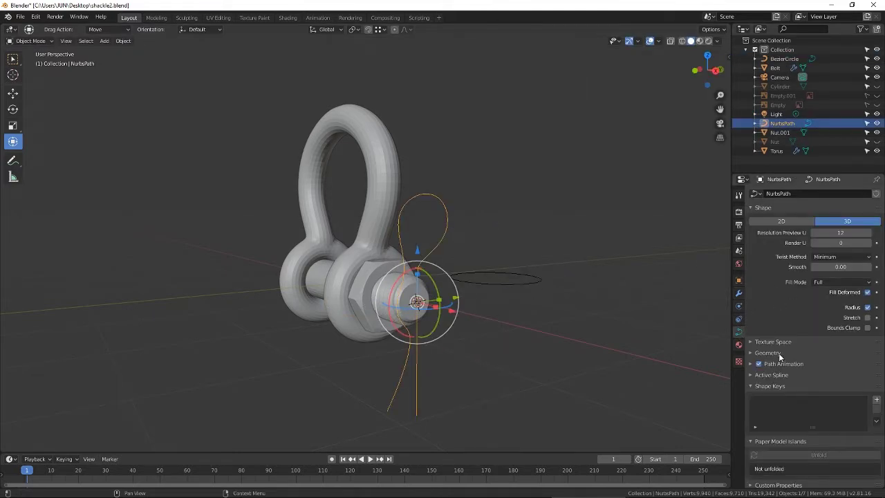
pyautogui.click(759, 354)
pyautogui.scroll(-3, 795, 352)
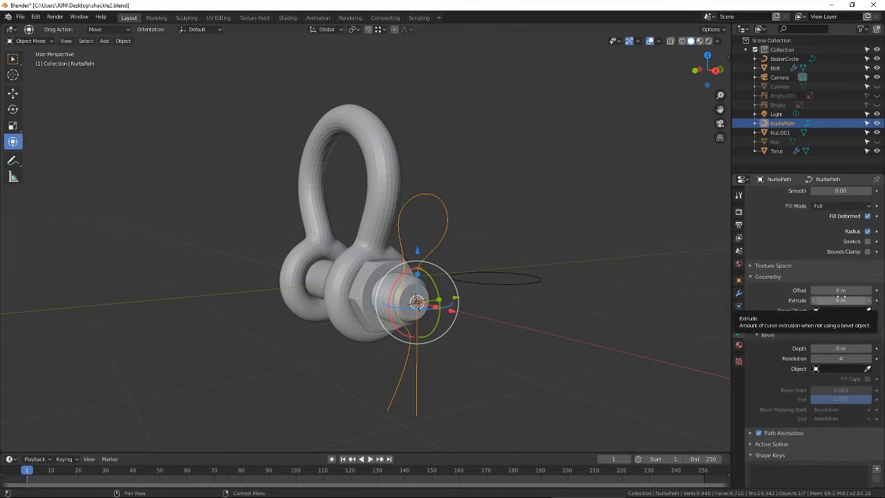
pyautogui.click(841, 368)
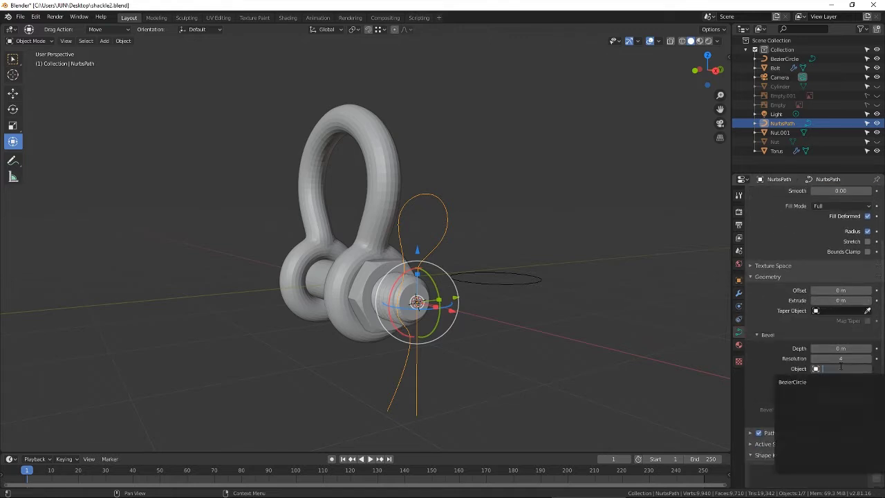
pyautogui.click(794, 382)
# Step: Scale the Bezier circle down, with a final factor of 0.556, to thin the locking pin into a wire
pyautogui.rightClick(530, 282)
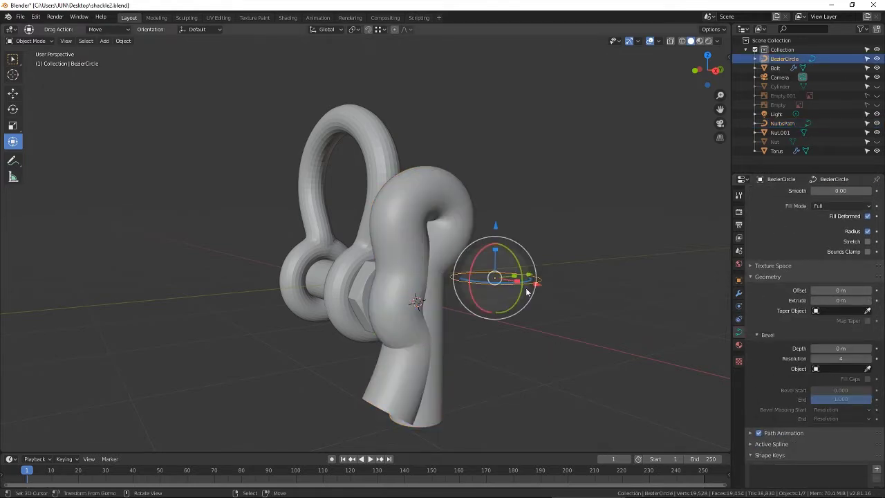
pyautogui.press('s')
pyautogui.click(483, 283)
pyautogui.scroll(2, 526, 304)
pyautogui.press('s')
pyautogui.click(561, 308)
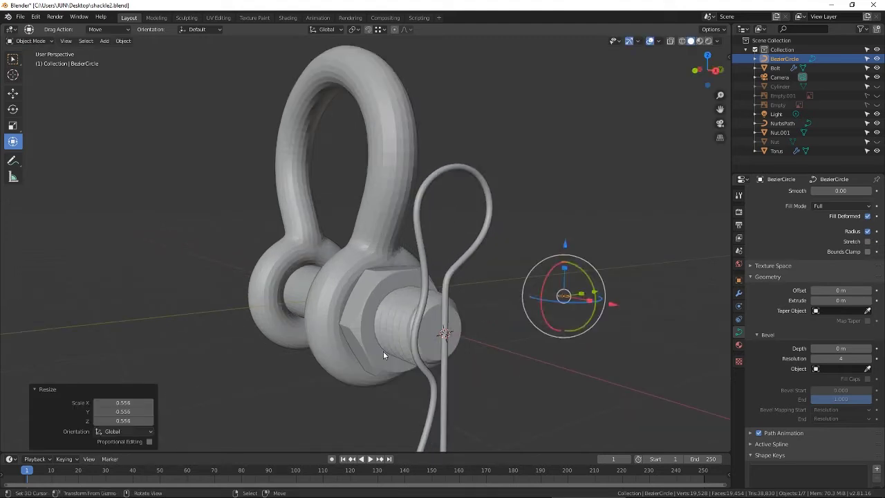
# Step: Edit the pin path in the right view and move two control points on the loop's outer side inward
pyautogui.moveTo(384, 354); pyautogui.dragTo(365, 335, button='middle')
pyautogui.press('KP_1')
pyautogui.press('KP_3')
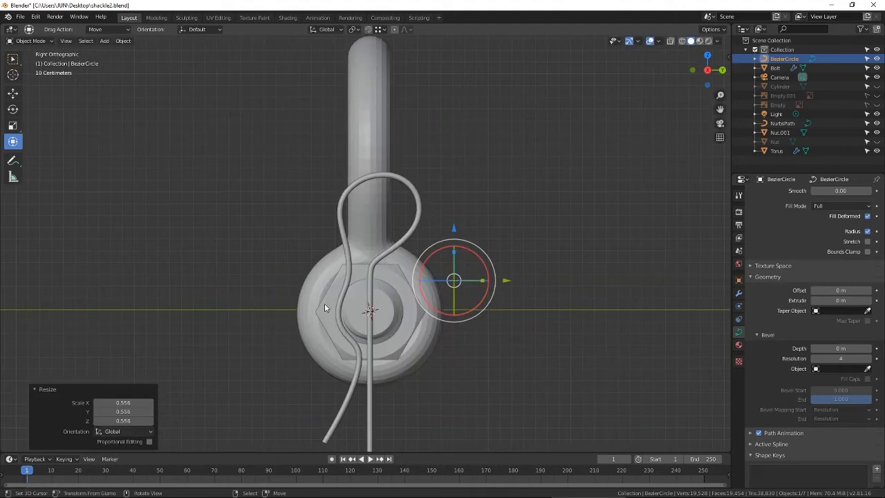
pyautogui.scroll(1, 328, 307)
pyautogui.rightClick(334, 308)
pyautogui.press('Tab')
pyautogui.moveTo(372, 219); pyautogui.dragTo(371, 240)
pyautogui.rightClick(416, 242)
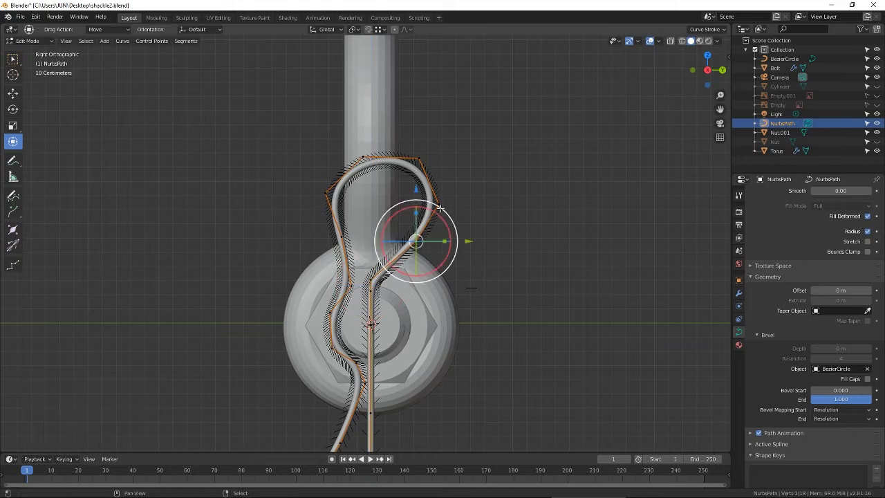
pyautogui.keyDown('shift'); pyautogui.rightClick(437, 206); pyautogui.keyUp('shift')
pyautogui.press('g')
pyautogui.click(415, 228)
# Step: Move the loop's control points down and inward to form a small teardrop loop above the bolt
pyautogui.rightClick(417, 162)
pyautogui.press('g')
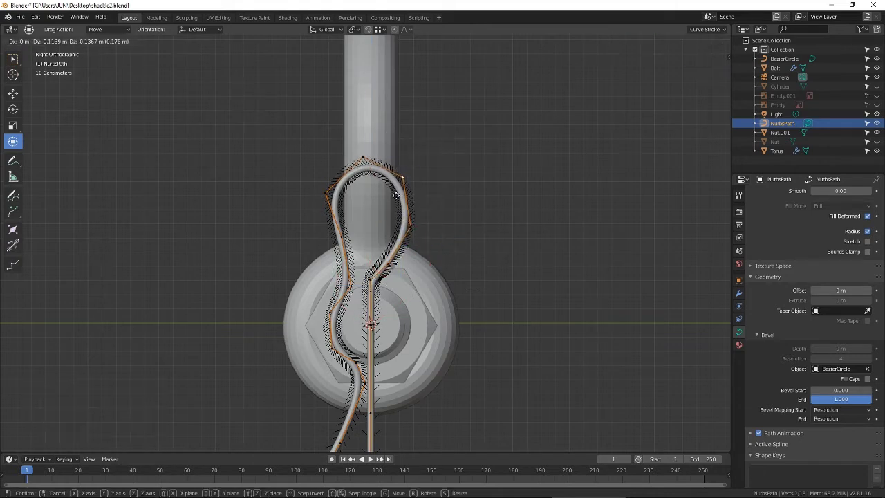
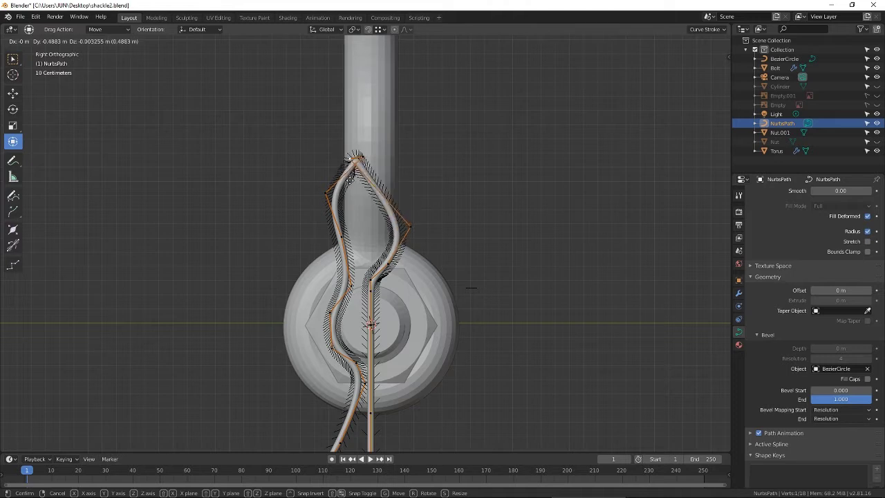
pyautogui.rightClick(369, 202)
pyautogui.moveTo(419, 160); pyautogui.dragTo(403, 199, button='right')
pyautogui.moveTo(362, 151); pyautogui.dragTo(374, 180, button='right')
pyautogui.moveTo(326, 194); pyautogui.dragTo(345, 216, button='right')
pyautogui.moveTo(341, 237); pyautogui.dragTo(358, 214, button='right')
pyautogui.moveTo(374, 199); pyautogui.dragTo(360, 220, button='right')
pyautogui.moveTo(403, 199); pyautogui.dragTo(385, 215, button='right')
pyautogui.moveTo(361, 207); pyautogui.dragTo(361, 218, button='right')
pyautogui.moveTo(412, 225); pyautogui.dragTo(404, 235, button='right')
# Step: Raise the wavy leg's control points to shorten its curve around the bolt
pyautogui.moveTo(335, 312); pyautogui.dragTo(336, 295, button='right')
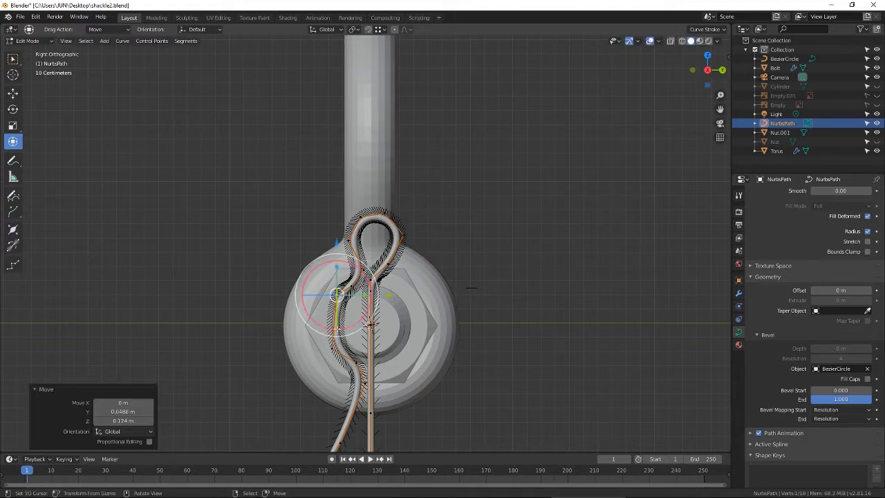
pyautogui.moveTo(331, 347); pyautogui.dragTo(331, 328, button='right')
pyautogui.moveTo(360, 361); pyautogui.dragTo(345, 346, button='right')
pyautogui.moveTo(362, 379); pyautogui.dragTo(364, 356, button='right')
pyautogui.scroll(-2, 364, 355)
pyautogui.moveTo(348, 382); pyautogui.dragTo(358, 356, button='right')
pyautogui.moveTo(332, 406); pyautogui.dragTo(347, 377, button='right')
# Step: Raise the straight leg's two lower control points to shorten that leg
pyautogui.rightClick(369, 362)
pyautogui.moveTo(369, 316); pyautogui.dragTo(377, 296)
pyautogui.rightClick(369, 421)
pyautogui.moveTo(369, 375); pyautogui.dragTo(379, 330)
# Step: Fine-tune the wavy leg's control points beside the bolt to smooth its bend
pyautogui.scroll(3, 416, 312)
pyautogui.moveTo(340, 366); pyautogui.dragTo(349, 371, button='right')
pyautogui.moveTo(323, 345); pyautogui.dragTo(324, 355, button='right')
pyautogui.rightClick(348, 294)
pyautogui.moveTo(329, 306)
pyautogui.mouseDown(button='right')
pyautogui.moveTo(326, 319)
pyautogui.moveTo(328, 310)
pyautogui.mouseUp(button='right')
# Step: Leave Edit mode and move the locking pin along X to the hole in the bolt's thread
pyautogui.moveTo(304, 253); pyautogui.dragTo(360, 261, button='middle')
pyautogui.press('Tab')
pyautogui.moveTo(547, 380); pyautogui.dragTo(499, 369)
pyautogui.moveTo(495, 366); pyautogui.dragTo(418, 278, button='middle')
# Step: Scale the Bezier circle up slightly to thicken the locking pin's wire
pyautogui.rightClick(594, 320)
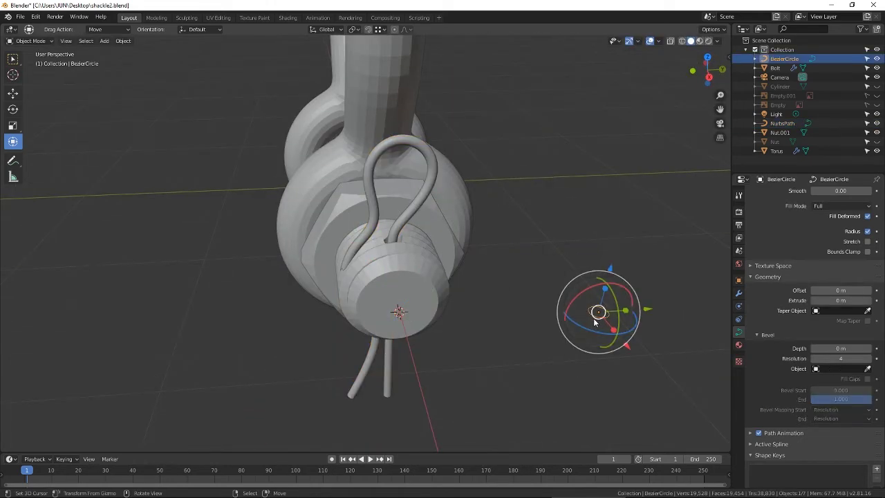
pyautogui.press('s')
pyautogui.click(584, 316)
pyautogui.moveTo(361, 259); pyautogui.dragTo(397, 262, button='middle')
pyautogui.scroll(3, 376, 224)
pyautogui.scroll(-2, 397, 261)
# Step: Enter Edit mode on the locking pin and reposition the control points of its legs around the hole in the bolt
pyautogui.rightClick(388, 252)
pyautogui.press('Tab')
pyautogui.moveTo(430, 235); pyautogui.dragTo(424, 235)
pyautogui.rightClick(374, 302)
pyautogui.moveTo(374, 253); pyautogui.dragTo(374, 226)
pyautogui.moveTo(418, 275); pyautogui.dragTo(408, 276)
pyautogui.rightClick(402, 323)
pyautogui.moveTo(445, 318); pyautogui.dragTo(417, 322)
pyautogui.moveTo(376, 278); pyautogui.dragTo(374, 286)
pyautogui.rightClick(366, 280)
pyautogui.moveTo(406, 275); pyautogui.dragTo(416, 275)
# Step: Raise the wavy leg's two lowest control points and shift them slightly along Y to shorten and straighten its end
pyautogui.moveTo(415, 275); pyautogui.dragTo(439, 225, button='middle')
pyautogui.rightClick(413, 428)
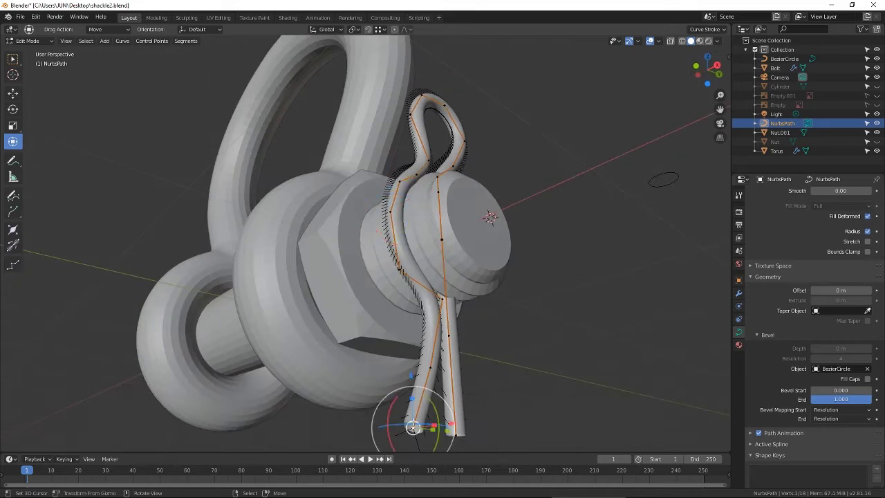
pyautogui.moveTo(410, 375); pyautogui.dragTo(410, 355)
pyautogui.moveTo(501, 340); pyautogui.dragTo(448, 354, button='middle')
pyautogui.moveTo(408, 432); pyautogui.dragTo(419, 433)
pyautogui.rightClick(385, 389)
pyautogui.moveTo(385, 332); pyautogui.dragTo(388, 304)
pyautogui.moveTo(434, 360); pyautogui.dragTo(441, 359)
# Step: Turn on Fill Caps to close the locking pin's open ends, leave Edit mode and save the file
pyautogui.scroll(-4, 434, 260)
pyautogui.moveTo(431, 259); pyautogui.dragTo(401, 227, button='middle')
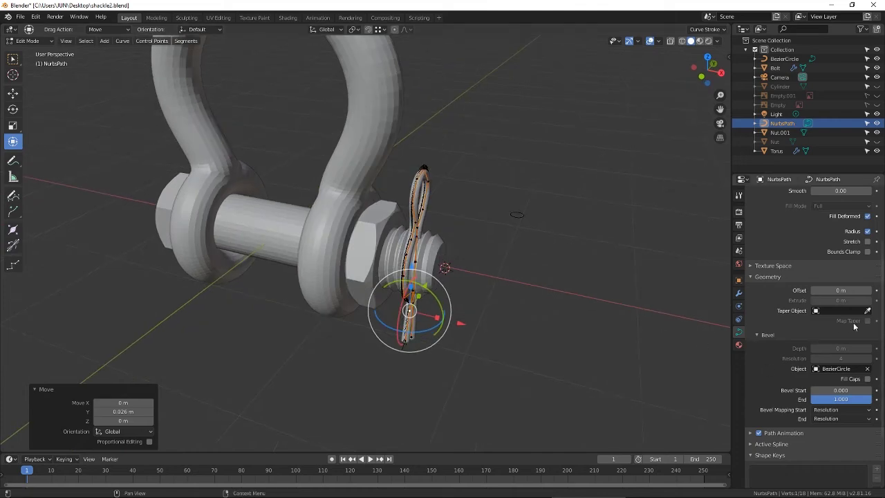
pyautogui.moveTo(532, 394); pyautogui.dragTo(460, 322, button='middle')
pyautogui.scroll(4, 461, 323)
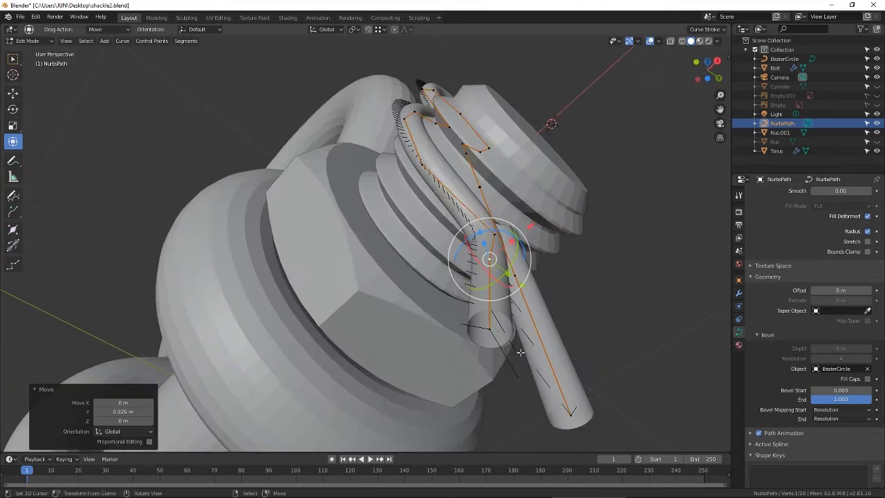
pyautogui.click(868, 379)
pyautogui.scroll(-4, 484, 172)
pyautogui.moveTo(484, 166); pyautogui.dragTo(409, 263, button='middle')
pyautogui.press('Tab')
pyautogui.scroll(-5, 447, 249)
pyautogui.hotkey('ctrl', 's')
pyautogui.click(356, 235)
pyautogui.moveTo(357, 235); pyautogui.dragTo(383, 225, button='middle')
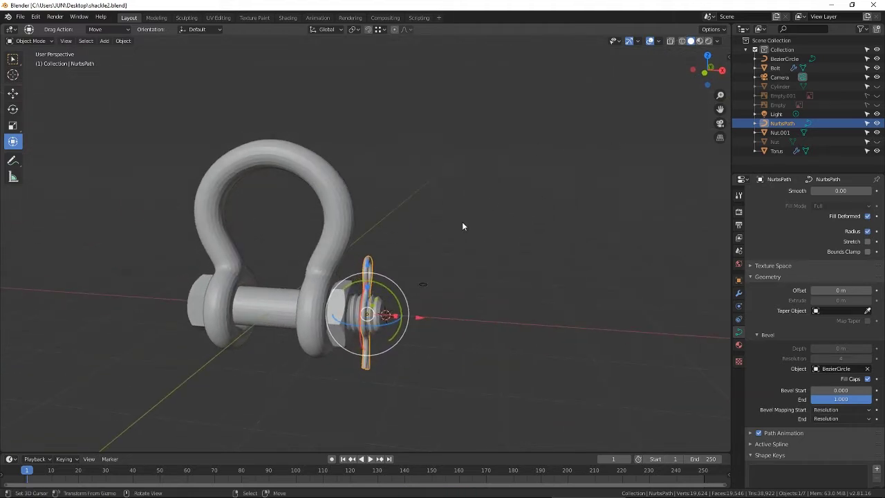
# Step: Select the shackle body, split the 3D view side by side and turn one half into a Shader Editor
pyautogui.click(297, 166)
pyautogui.moveTo(361, 183); pyautogui.dragTo(416, 188, button='middle')
pyautogui.moveTo(729, 25); pyautogui.dragTo(336, 84)
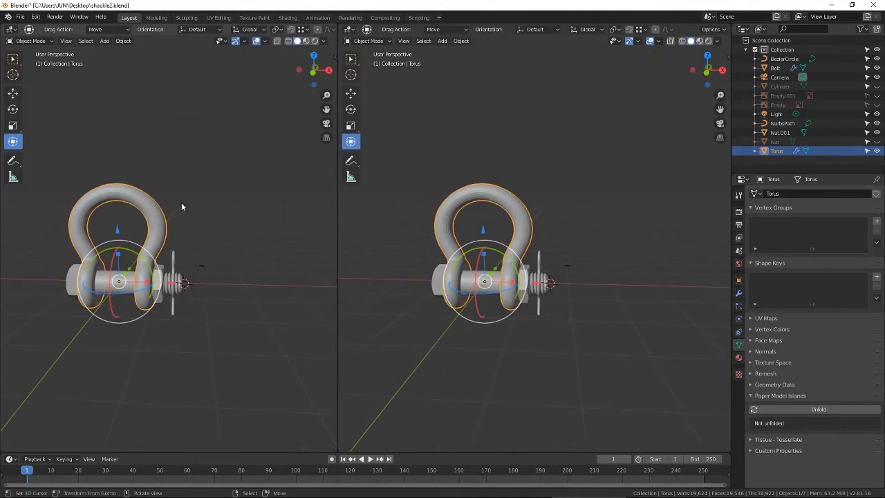
pyautogui.scroll(2, 267, 174)
pyautogui.keyDown('shift'); pyautogui.moveTo(181, 202); pyautogui.dragTo(266, 196, button='middle'); pyautogui.keyUp('shift')
pyautogui.scroll(2, 266, 196)
pyautogui.click(350, 31)
pyautogui.click(371, 124)
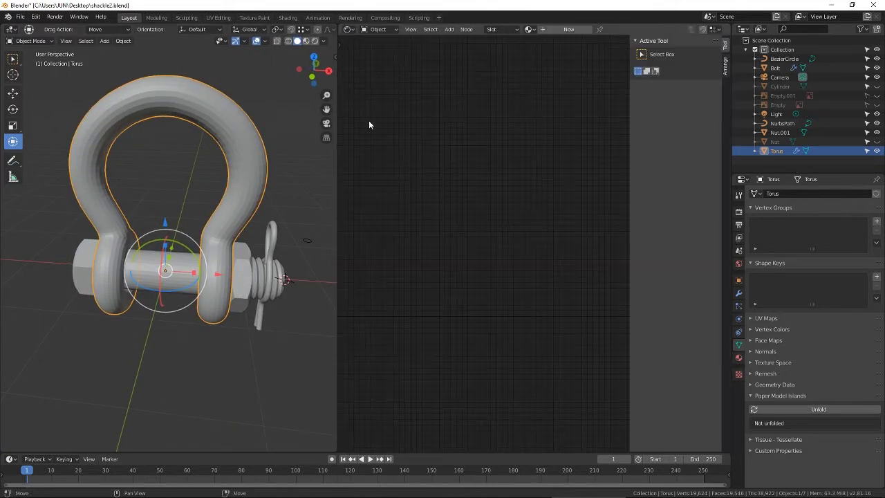
# Step: Create a new material on the shackle body and apply the Iron metal preset to it
pyautogui.click(738, 358)
pyautogui.click(805, 233)
pyautogui.scroll(-20, 780, 313)
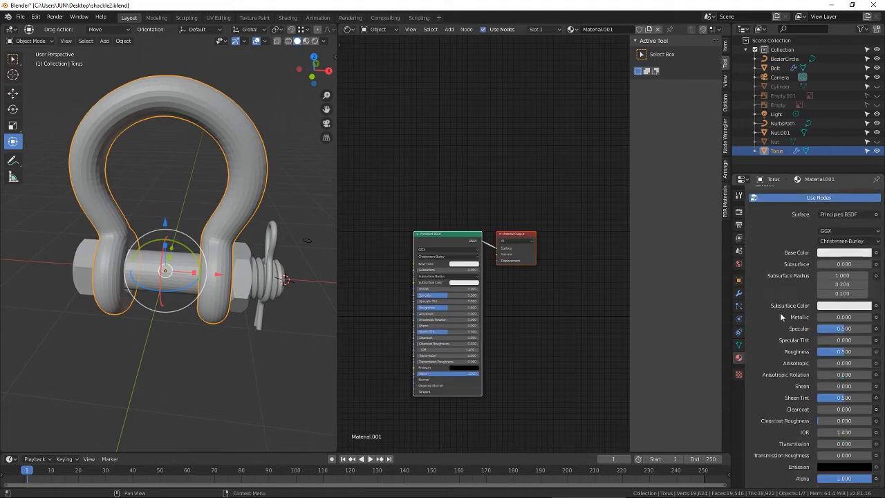
pyautogui.click(758, 381)
pyautogui.click(833, 393)
pyautogui.click(821, 419)
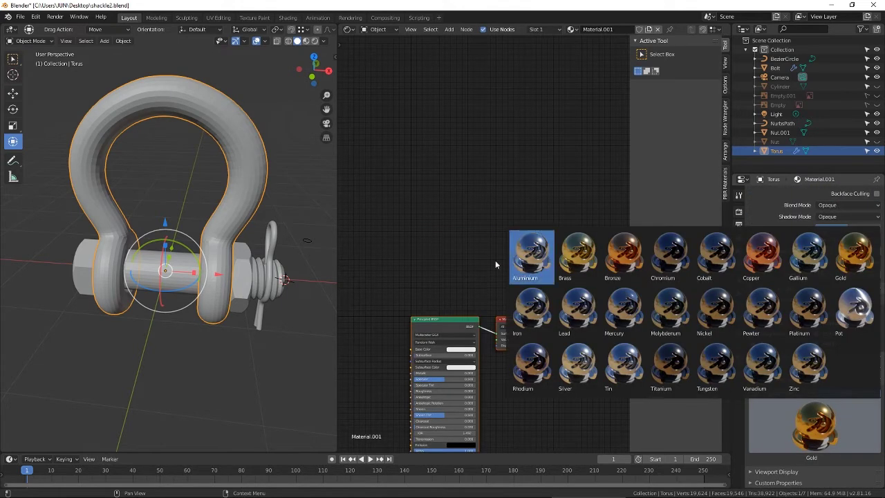
pyautogui.click(536, 310)
# Step: Switch the 3D view to rendered shading and set the material's Metallic value to 0.505
pyautogui.scroll(6, 538, 183)
pyautogui.moveTo(487, 328)
pyautogui.mouseDown(button='middle')
pyautogui.moveTo(536, 165)
pyautogui.moveTo(538, 200)
pyautogui.mouseUp(button='middle')
pyautogui.click(315, 41)
pyautogui.moveTo(289, 200); pyautogui.dragTo(149, 246, button='middle')
pyautogui.moveTo(280, 231)
pyautogui.mouseDown(button='middle')
pyautogui.moveTo(256, 259)
pyautogui.moveTo(266, 240)
pyautogui.mouseUp(button='middle')
pyautogui.moveTo(509, 213); pyautogui.dragTo(456, 213)
pyautogui.moveTo(248, 234); pyautogui.dragTo(145, 245, button='middle')
# Step: Apply Shade Smooth to the shackle body and to the bolt
pyautogui.click(116, 43)
pyautogui.click(152, 224)
pyautogui.scroll(2, 192, 209)
pyautogui.rightClick(58, 308)
pyautogui.click(122, 40)
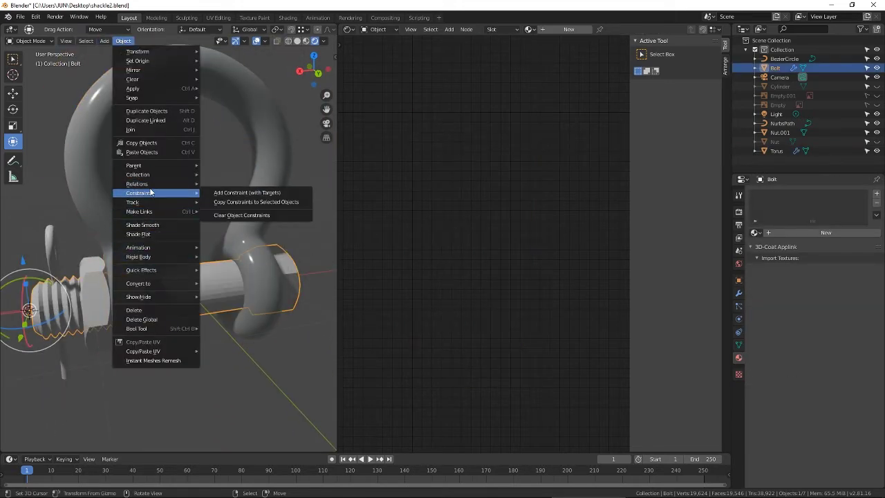
pyautogui.click(154, 223)
# Step: Reselect the shackle body and add a ColorRamp node in front of its Principled BSDF
pyautogui.moveTo(123, 201); pyautogui.dragTo(151, 196, button='middle')
pyautogui.scroll(-2, 177, 188)
pyautogui.rightClick(251, 155)
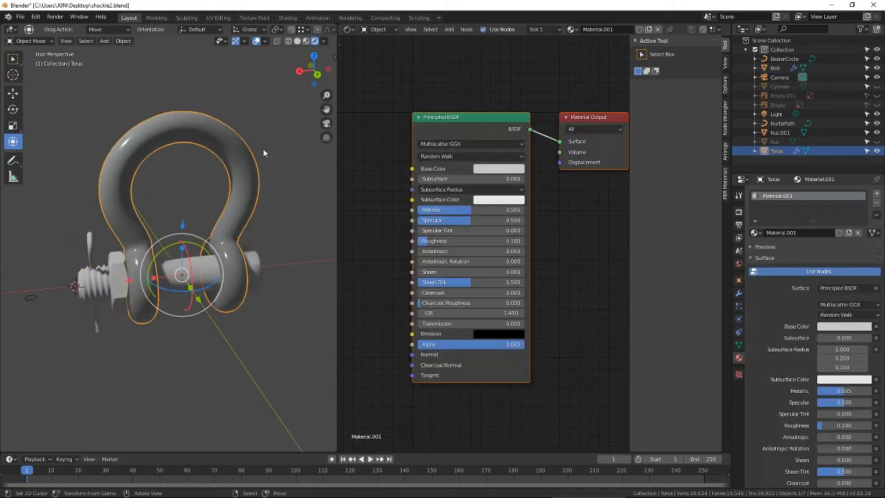
pyautogui.click(13, 76)
pyautogui.scroll(1, 214, 180)
pyautogui.scroll(-4, 492, 199)
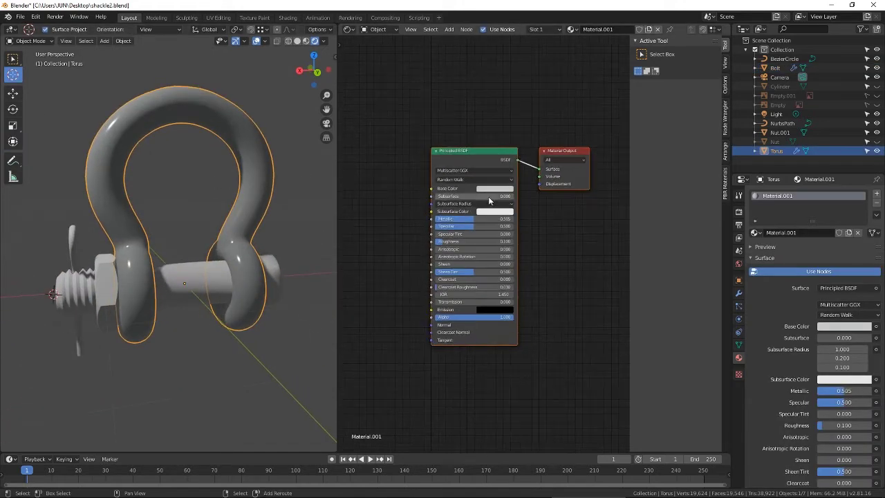
pyautogui.moveTo(473, 186); pyautogui.dragTo(503, 173, button='middle')
pyautogui.click(462, 41)
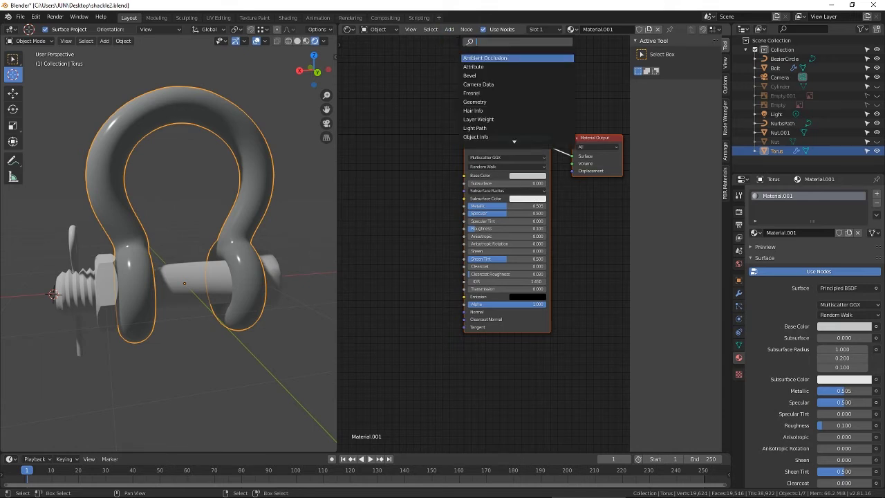
pyautogui.click(481, 68)
pyautogui.click(380, 174)
pyautogui.moveTo(380, 174); pyautogui.dragTo(399, 170, button='middle')
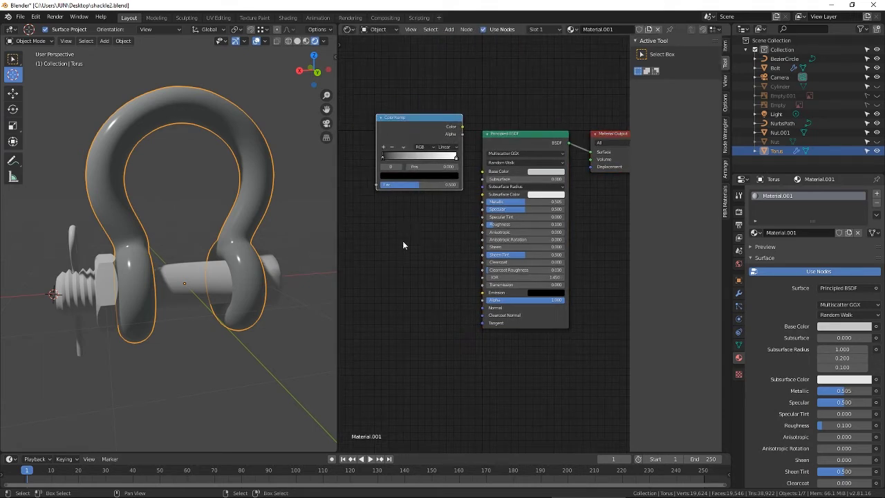
# Step: Colour the ColorRamp from dark red through light red to white and connect its Color output to Base Color
pyautogui.click(394, 177)
pyautogui.moveTo(442, 115); pyautogui.dragTo(441, 81)
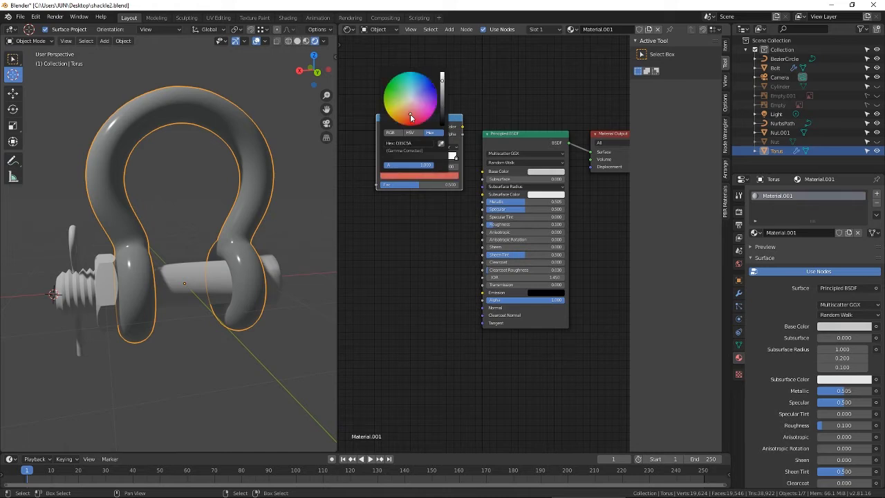
pyautogui.click(434, 176)
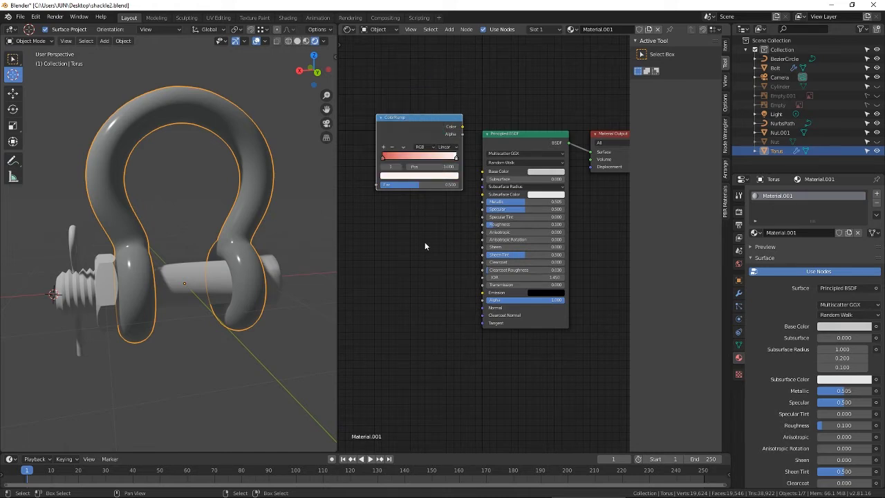
pyautogui.click(425, 177)
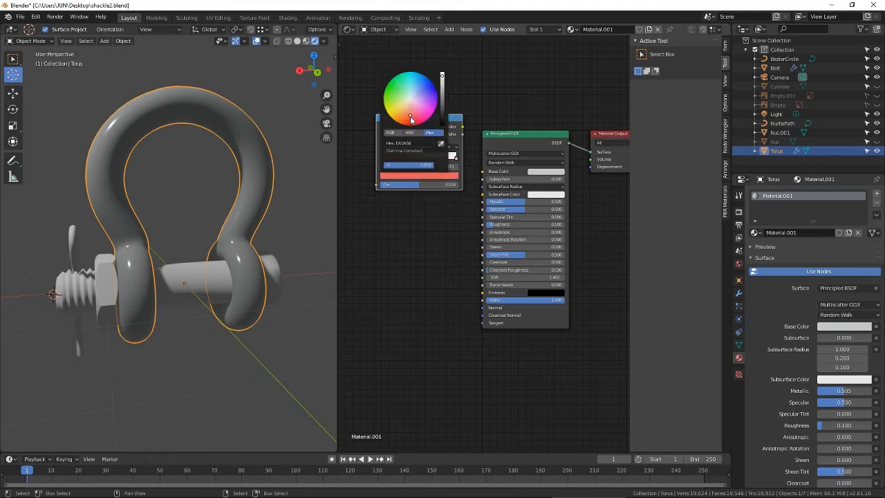
pyautogui.click(383, 157)
pyautogui.click(424, 177)
pyautogui.click(443, 98)
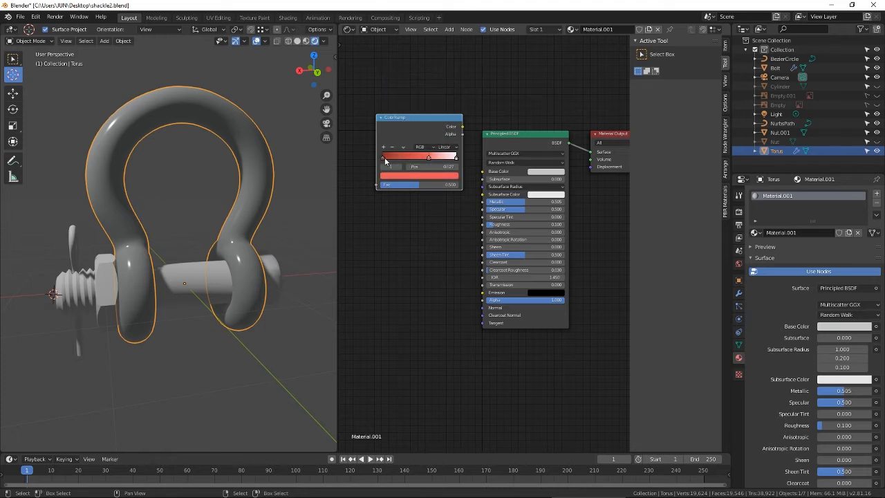
pyautogui.moveTo(482, 177); pyautogui.dragTo(482, 172)
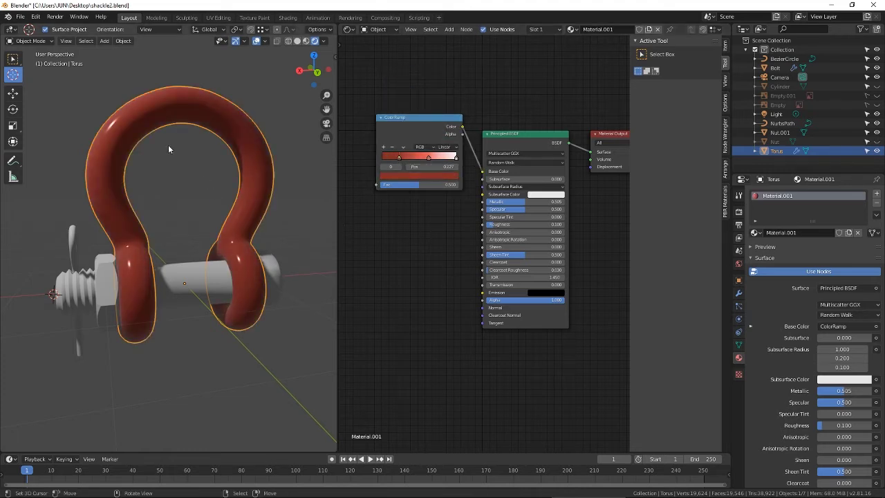
# Step: Add a Noise Texture node in front of the ColorRamp
pyautogui.moveTo(168, 149); pyautogui.dragTo(208, 190, button='middle')
pyautogui.moveTo(409, 169); pyautogui.dragTo(465, 146, button='middle')
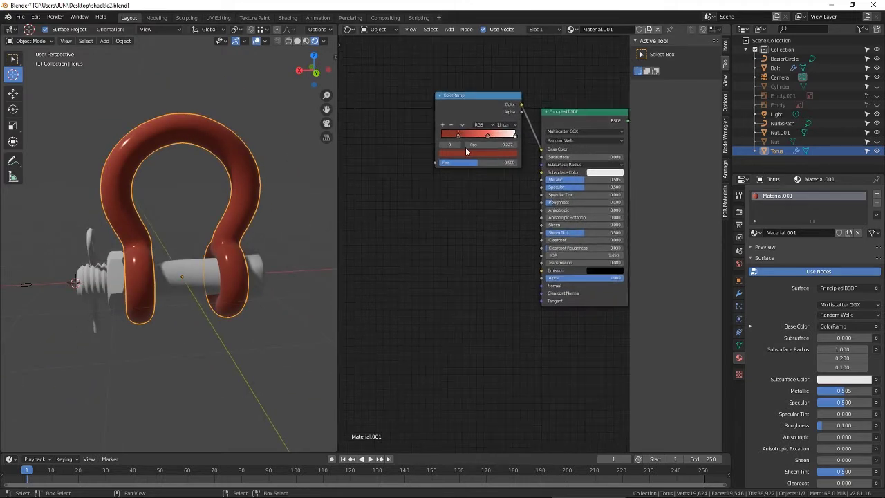
pyautogui.click(448, 29)
pyautogui.click(468, 39)
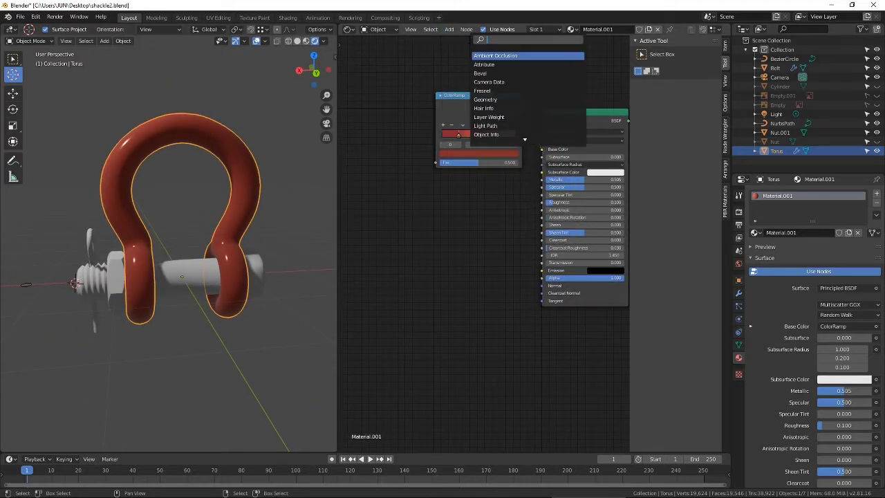
pyautogui.write('noi')
pyautogui.click(500, 57)
pyautogui.click(394, 108)
# Step: Add a Voronoi Texture node and place it below the Noise Texture
pyautogui.click(450, 30)
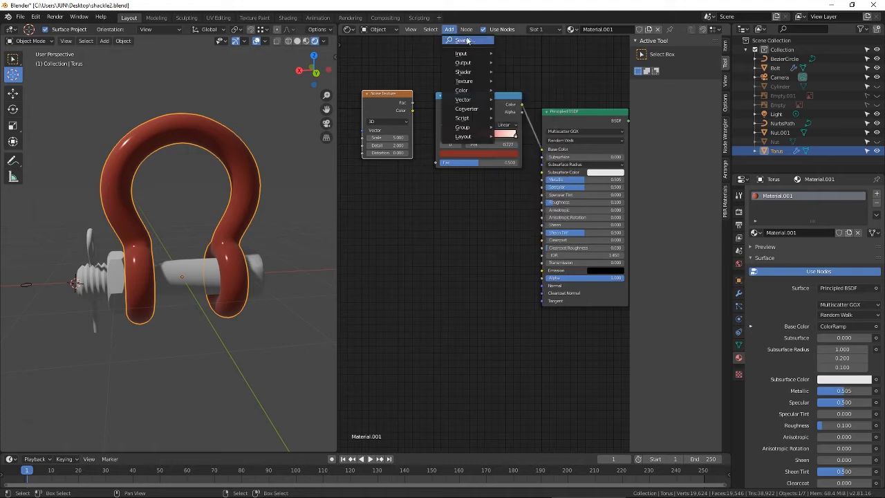
pyautogui.click(466, 38)
pyautogui.write('noi')
pyautogui.click(502, 62)
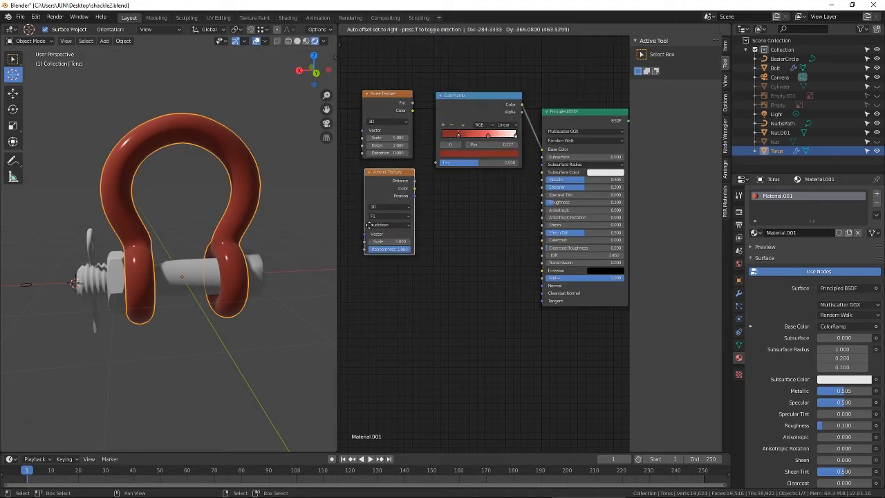
pyautogui.click(400, 192)
# Step: Add a MixRGB node and space the nodes so that it sits between the two textures and the ColorRamp
pyautogui.moveTo(430, 94); pyautogui.dragTo(450, 100, button='middle')
pyautogui.click(449, 29)
pyautogui.click(468, 39)
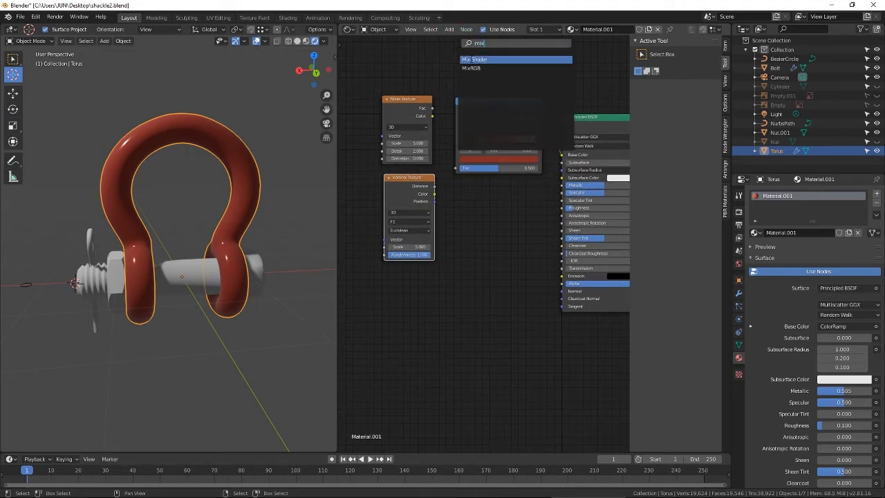
pyautogui.click(473, 67)
pyautogui.click(465, 214)
pyautogui.moveTo(409, 99); pyautogui.dragTo(374, 96)
pyautogui.moveTo(411, 179); pyautogui.dragTo(374, 176)
pyautogui.moveTo(472, 194); pyautogui.dragTo(412, 143)
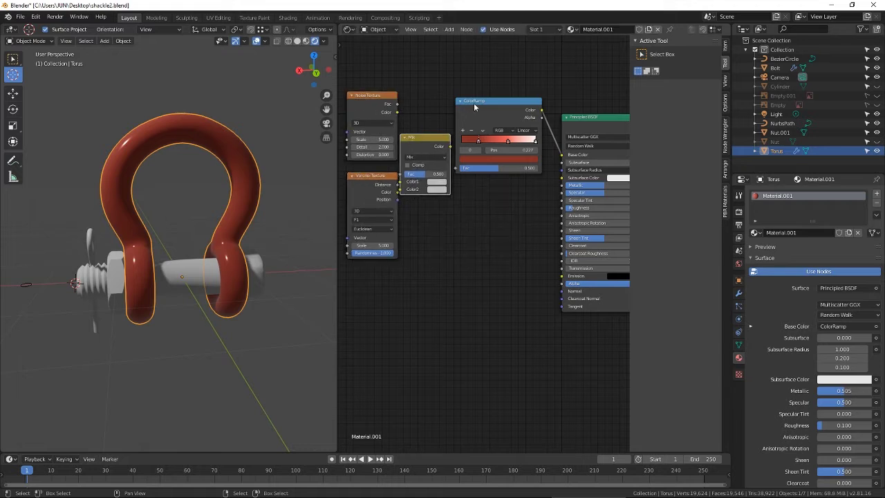
pyautogui.moveTo(474, 107); pyautogui.dragTo(487, 111)
pyautogui.moveTo(430, 139); pyautogui.dragTo(434, 135)
# Step: Connect the Mix node to the ColorRamp's Fac, the Noise Texture's Color to Color1 and the Voronoi Texture's Distance to Color2
pyautogui.moveTo(455, 142); pyautogui.dragTo(472, 175)
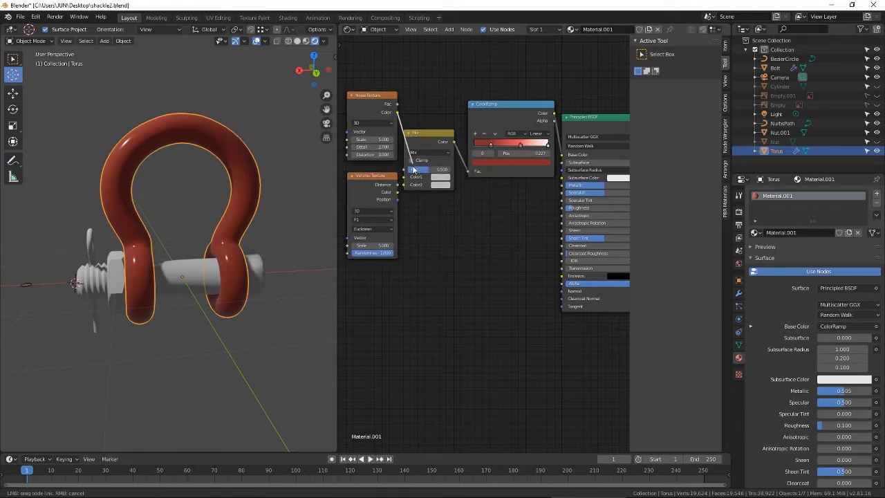
pyautogui.moveTo(413, 170); pyautogui.dragTo(399, 187)
pyautogui.moveTo(392, 186)
pyautogui.mouseDown()
pyautogui.moveTo(381, 188)
pyautogui.moveTo(403, 184)
pyautogui.mouseUp()
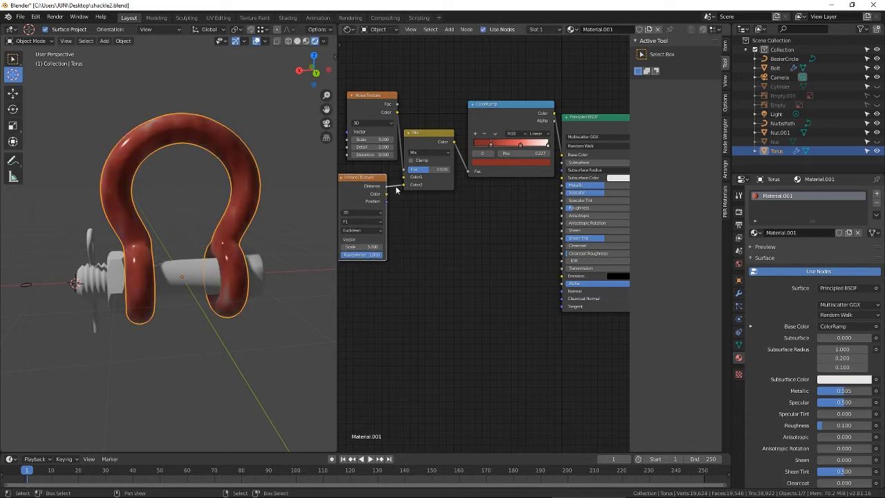
# Step: Try a Noise Texture scale of 14.1 on the shackle's material
pyautogui.moveTo(276, 222); pyautogui.dragTo(219, 184, button='middle')
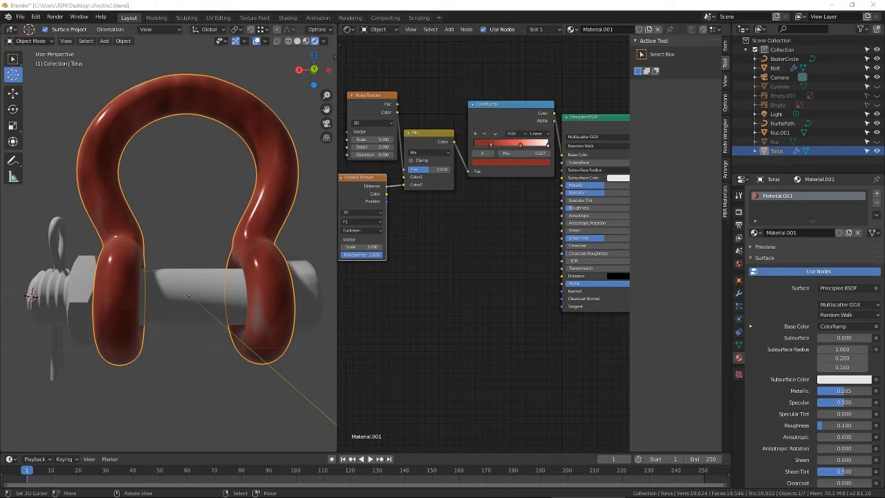
pyautogui.moveTo(257, 188); pyautogui.dragTo(258, 201, button='middle')
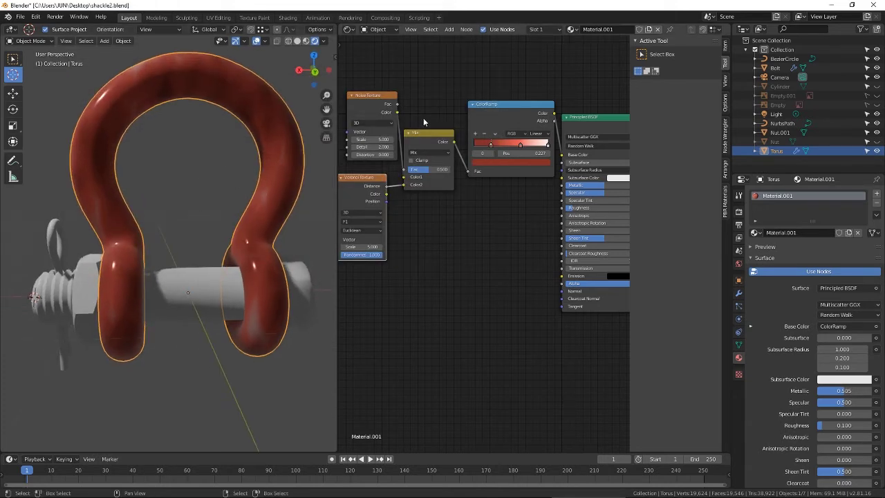
pyautogui.moveTo(384, 136); pyautogui.dragTo(427, 132, button='middle')
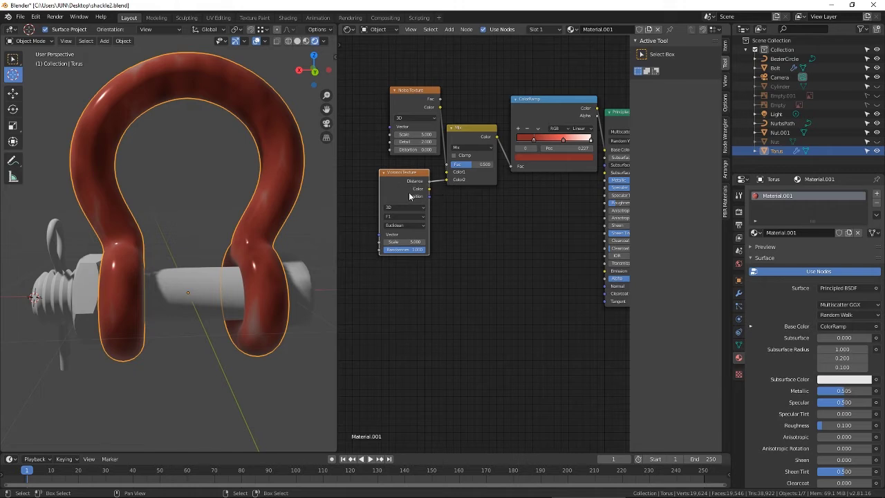
pyautogui.moveTo(399, 238)
pyautogui.mouseDown()
pyautogui.moveTo(430, 238)
pyautogui.moveTo(398, 238)
pyautogui.mouseUp()
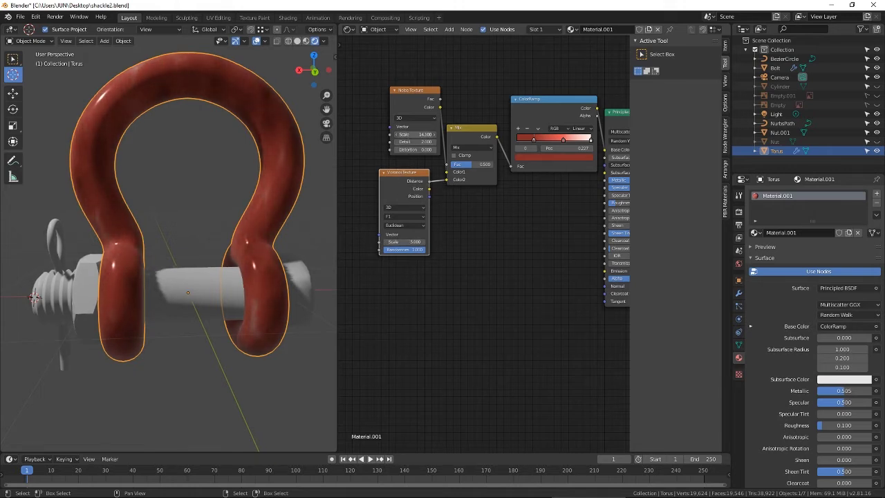
# Step: Move the ColorRamp's stops to strengthen the pale patches in the shackle's red paint
pyautogui.moveTo(224, 186); pyautogui.dragTo(239, 186, button='middle')
pyautogui.moveTo(561, 141)
pyautogui.mouseDown()
pyautogui.moveTo(516, 161)
pyautogui.moveTo(554, 142)
pyautogui.moveTo(573, 146)
pyautogui.mouseUp()
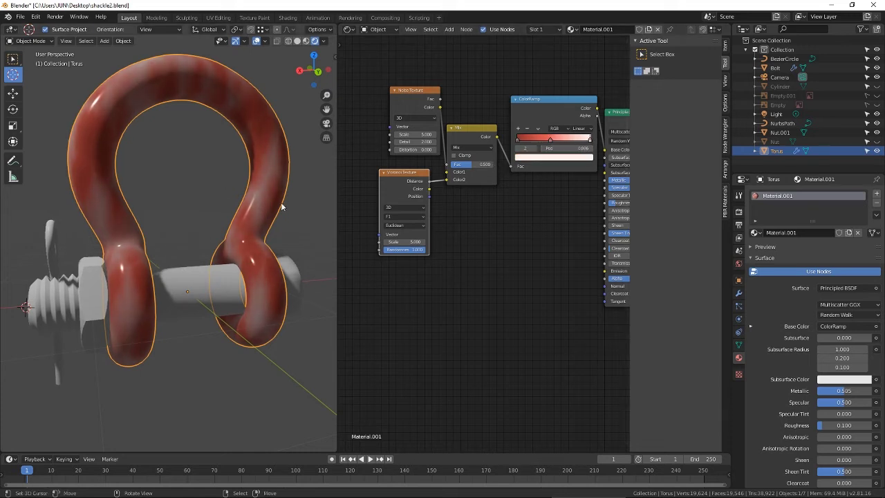
pyautogui.moveTo(281, 206); pyautogui.dragTo(206, 191, button='middle')
# Step: Duplicate the Noise Texture, Voronoi Texture and Mix nodes together and place the copies below the originals
pyautogui.moveTo(479, 204); pyautogui.dragTo(461, 216, button='middle')
pyautogui.scroll(-3, 477, 199)
pyautogui.moveTo(130, 212); pyautogui.dragTo(164, 221, button='middle')
pyautogui.hotkey('shift', 'd')
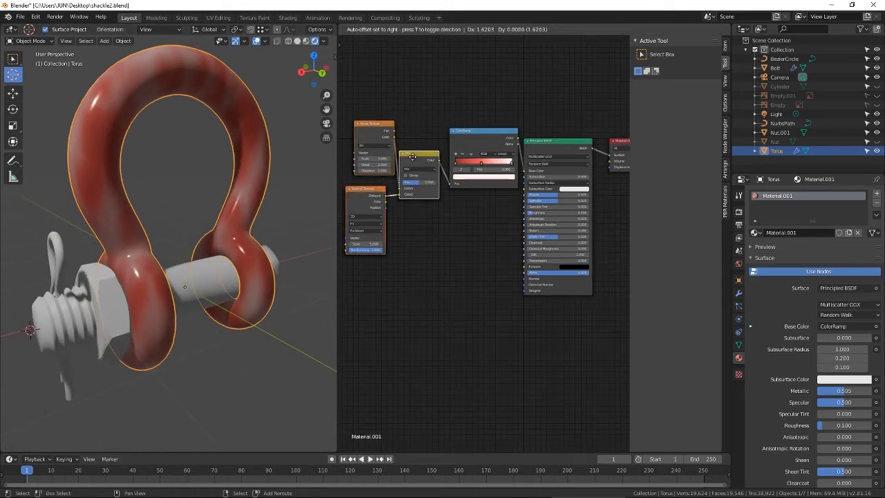
pyautogui.click(446, 283)
pyautogui.click(464, 39)
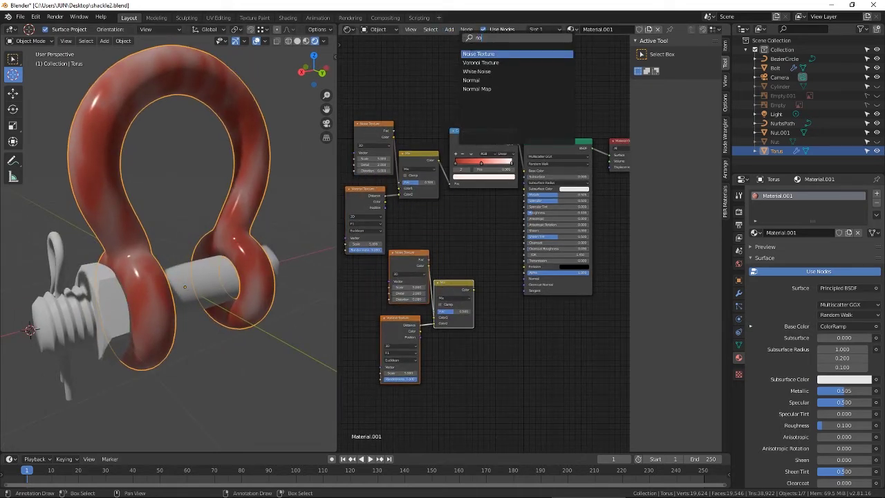
pyautogui.click(477, 81)
pyautogui.click(454, 58)
pyautogui.press('x')
# Step: Add a Normal Map node between the duplicated Mix node and the Principled BSDF
pyautogui.click(449, 29)
pyautogui.click(458, 41)
pyautogui.write('nor')
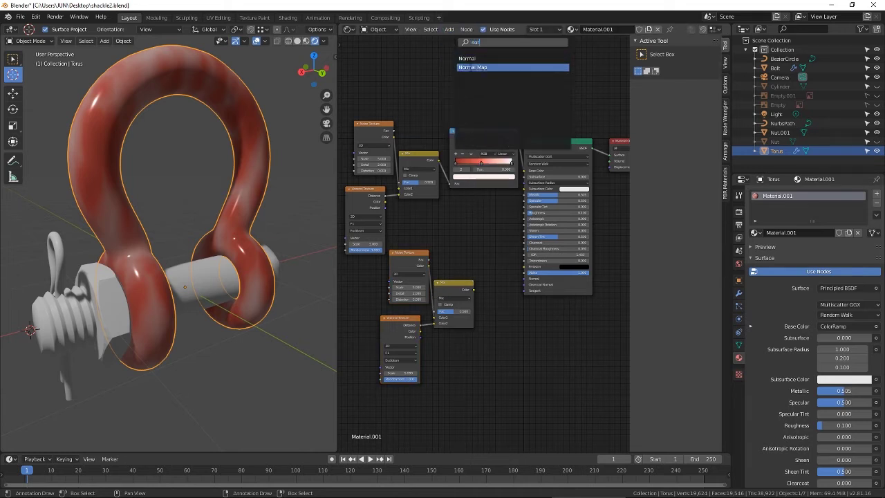
pyautogui.click(472, 67)
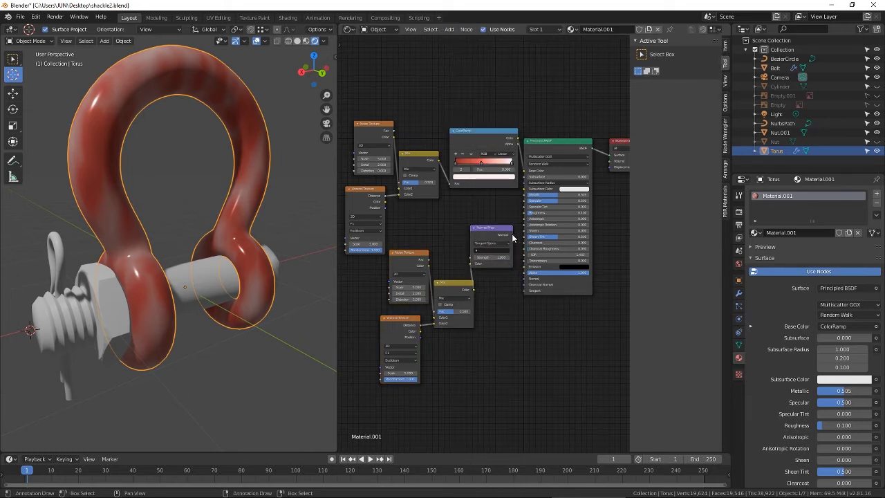
# Step: Connect the Normal Map's output to the Material Output's Displacement and set the Normal Map to Object Space
pyautogui.moveTo(512, 238); pyautogui.dragTo(494, 235, button='middle')
pyautogui.moveTo(591, 162); pyautogui.dragTo(592, 162)
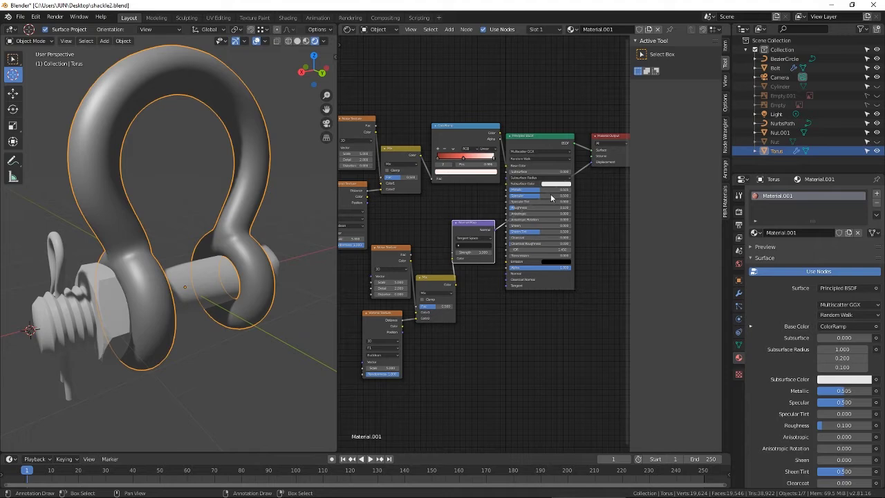
pyautogui.moveTo(268, 268); pyautogui.dragTo(250, 254, button='middle')
pyautogui.scroll(3, 250, 253)
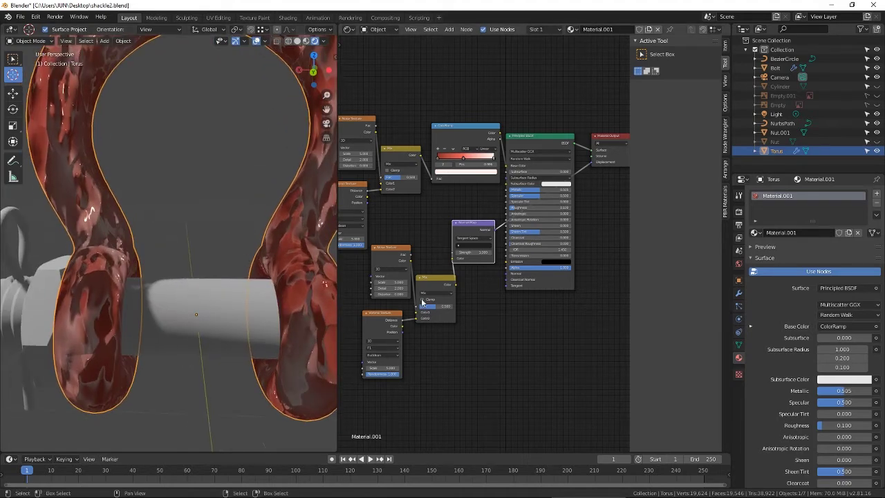
pyautogui.moveTo(464, 249); pyautogui.dragTo(496, 253, button='middle')
pyautogui.click(504, 256)
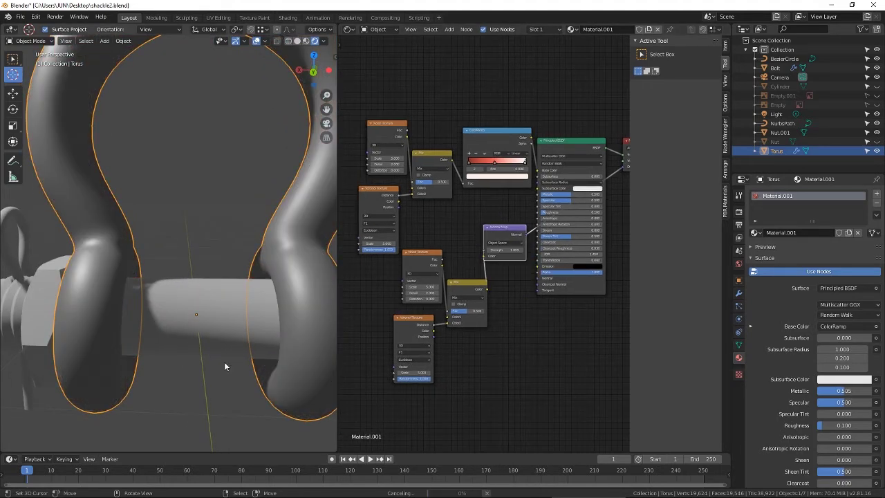
pyautogui.moveTo(229, 353); pyautogui.dragTo(248, 324, button='middle')
# Step: Set the scale of the lower Noise Texture feeding the Normal Map to 200
pyautogui.scroll(5, 497, 260)
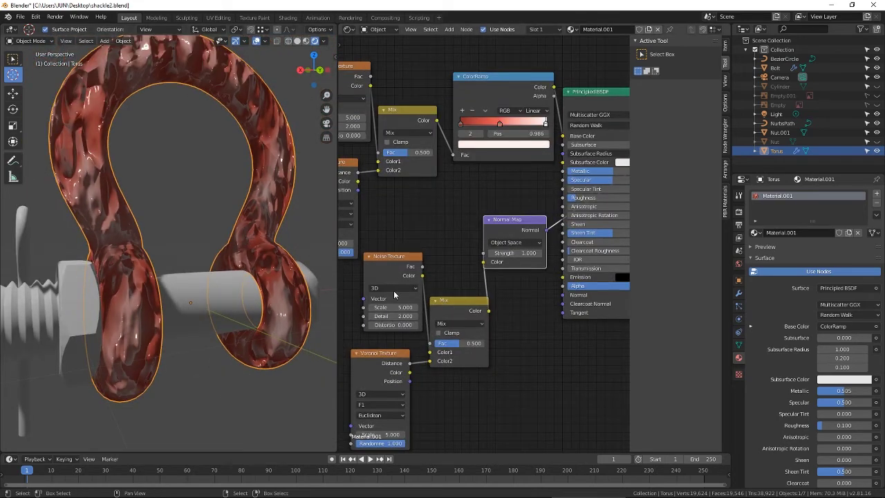
pyautogui.moveTo(396, 306); pyautogui.dragTo(445, 307)
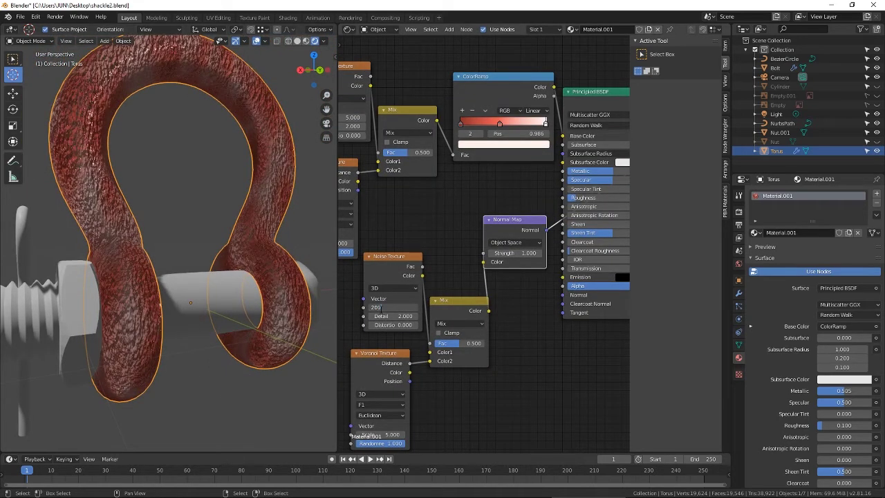
pyautogui.press('Return')
pyautogui.moveTo(200, 221)
pyautogui.mouseDown(button='middle')
pyautogui.moveTo(152, 203)
pyautogui.moveTo(175, 198)
pyautogui.moveTo(200, 218)
pyautogui.mouseUp(button='middle')
pyautogui.scroll(-2, 175, 198)
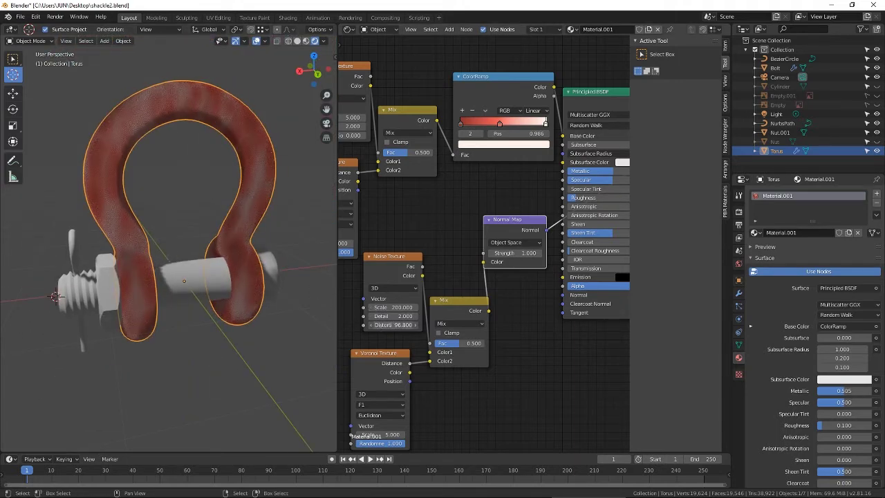
# Step: Switch the lower Voronoi Texture from 3D to 4D
pyautogui.moveTo(398, 316); pyautogui.dragTo(406, 271, button='middle')
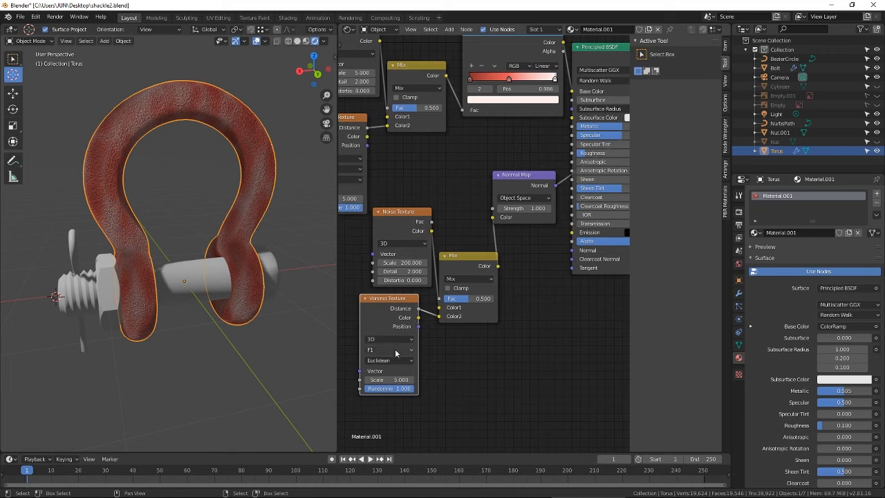
pyautogui.click(382, 376)
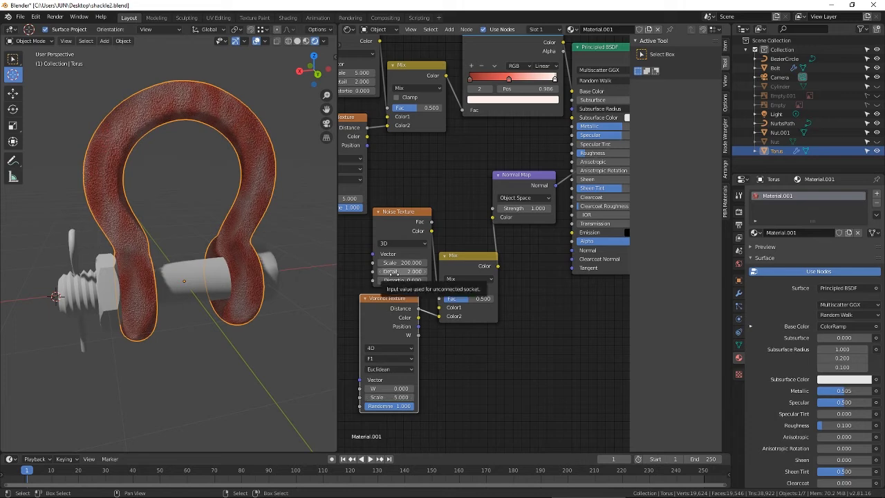
pyautogui.moveTo(159, 222); pyautogui.dragTo(216, 217, button='middle')
pyautogui.scroll(-1, 561, 190)
# Step: Try a Metallic value of 0.859 and a Roughness of 0.591 on the shackle's Principled BSDF
pyautogui.moveTo(587, 175); pyautogui.dragTo(563, 179, button='middle')
pyautogui.moveTo(558, 160); pyautogui.dragTo(635, 160)
pyautogui.moveTo(568, 137)
pyautogui.mouseDown()
pyautogui.moveTo(613, 136)
pyautogui.moveTo(553, 136)
pyautogui.mouseUp()
pyautogui.moveTo(588, 119); pyautogui.dragTo(559, 127, button='middle')
pyautogui.moveTo(542, 144); pyautogui.dragTo(596, 145)
pyautogui.moveTo(201, 247); pyautogui.dragTo(242, 243, button='middle')
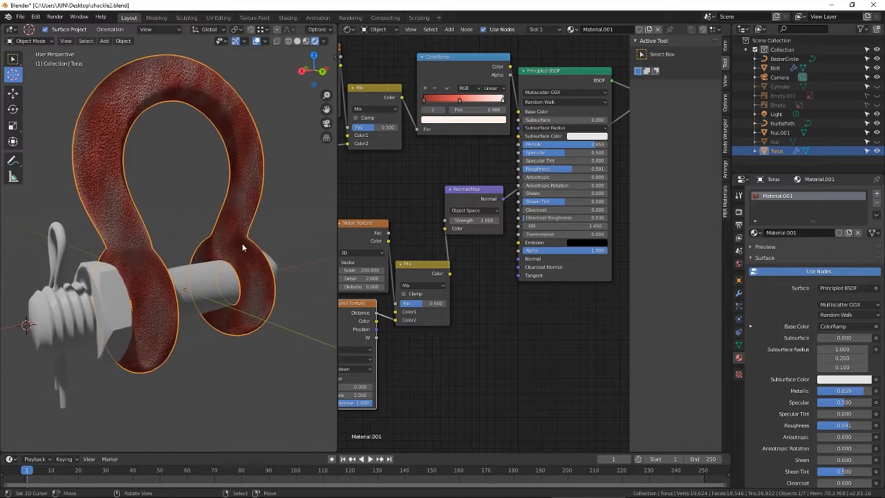
# Step: Reduce the Normal Map's strength to 0.1 and set the lower Noise Texture's scale to 214.1
pyautogui.moveTo(363, 241); pyautogui.dragTo(394, 238, button='middle')
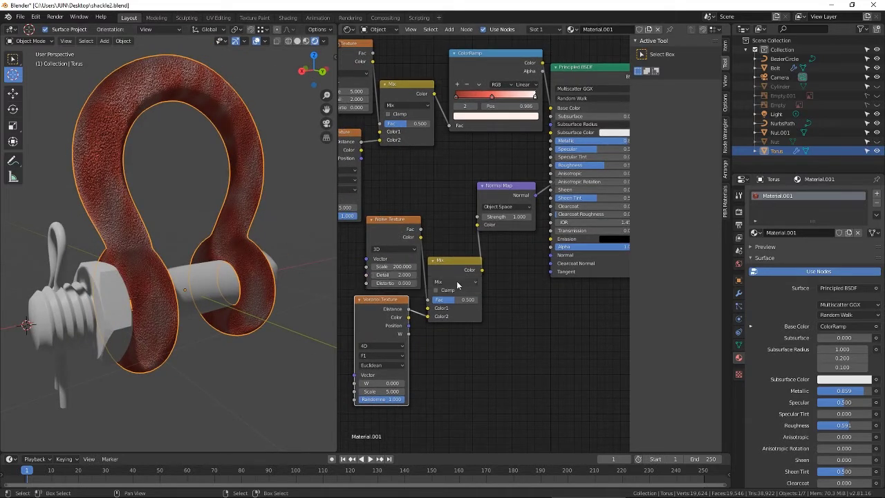
pyautogui.moveTo(509, 217)
pyautogui.mouseDown()
pyautogui.moveTo(470, 217)
pyautogui.moveTo(514, 217)
pyautogui.mouseUp()
pyautogui.scroll(3, 268, 265)
pyautogui.moveTo(268, 266); pyautogui.dragTo(237, 222, button='middle')
pyautogui.scroll(-3, 207, 232)
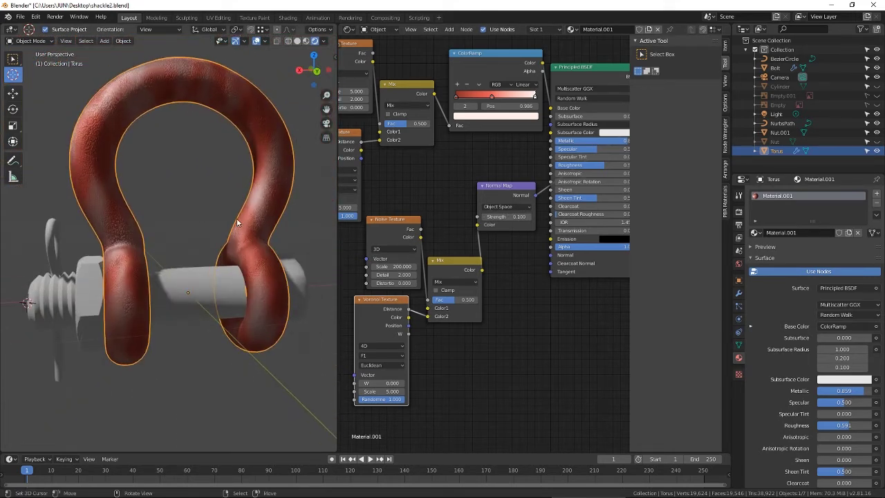
pyautogui.moveTo(504, 217); pyautogui.dragTo(507, 217)
pyautogui.moveTo(176, 260); pyautogui.dragTo(216, 264, button='middle')
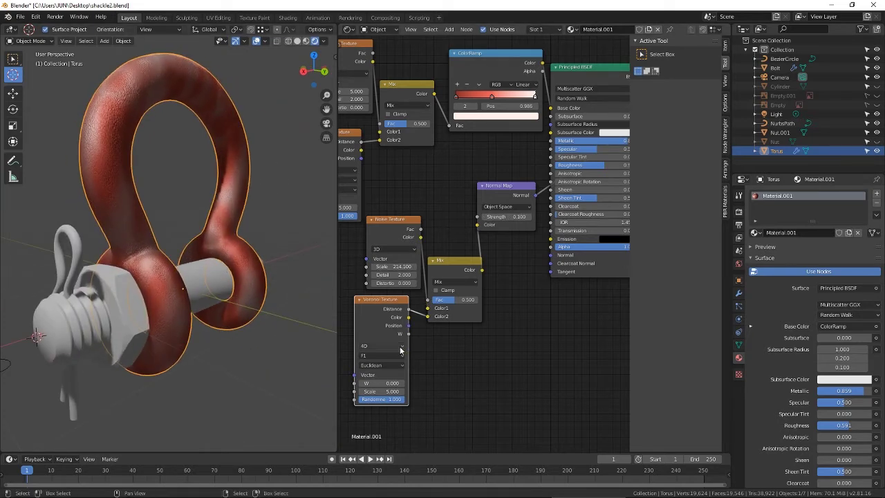
# Step: Set the shackle material's Roughness to 0.382 and its Metallic to 0.614
pyautogui.moveTo(231, 297); pyautogui.dragTo(173, 288, button='middle')
pyautogui.moveTo(604, 167); pyautogui.dragTo(590, 166)
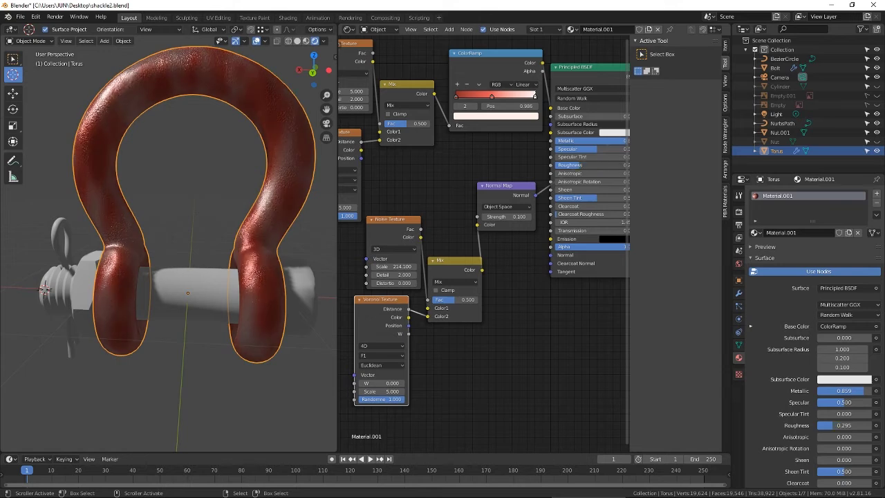
pyautogui.scroll(-1, 213, 231)
pyautogui.moveTo(213, 232); pyautogui.dragTo(273, 232, button='middle')
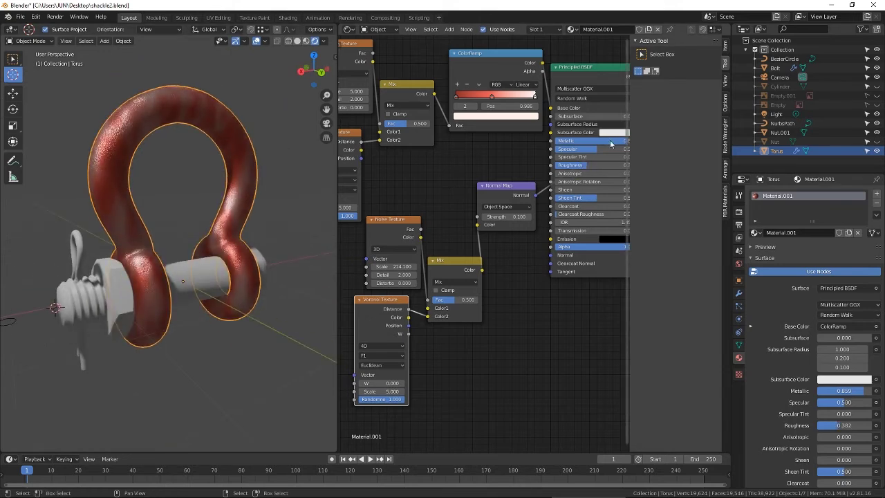
pyautogui.moveTo(611, 144); pyautogui.dragTo(590, 144)
pyautogui.moveTo(247, 278); pyautogui.dragTo(188, 264, button='middle')
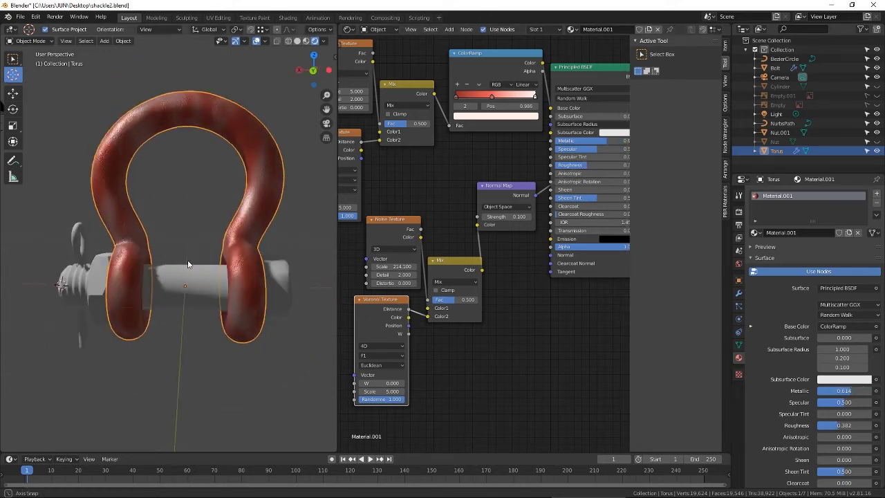
# Step: Move the ColorRamp's middle light-red stop to position 0.614
pyautogui.moveTo(482, 99); pyautogui.dragTo(507, 98)
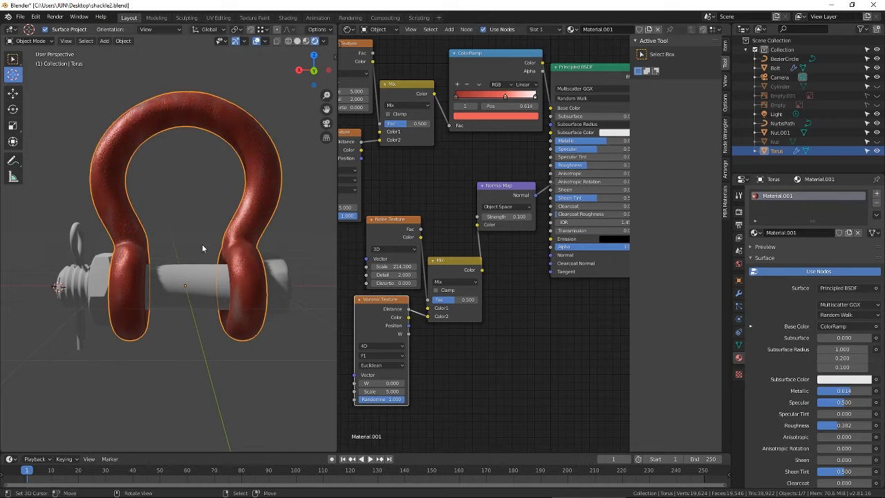
pyautogui.moveTo(147, 237); pyautogui.dragTo(184, 251, button='middle')
pyautogui.moveTo(387, 165); pyautogui.dragTo(419, 167, button='middle')
pyautogui.moveTo(239, 225); pyautogui.dragTo(244, 258, button='middle')
pyautogui.scroll(3, 213, 268)
pyautogui.scroll(-1, 233, 278)
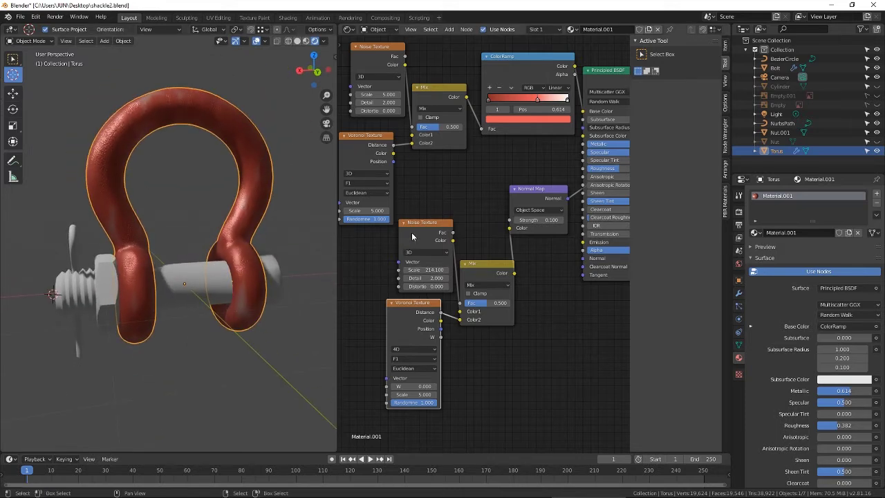
# Step: Rename the shackle's material "crome red" and place the Normal Map node below the Principled BSDF
pyautogui.scroll(-4, 442, 208)
pyautogui.moveTo(465, 192); pyautogui.dragTo(440, 166, button='middle')
pyautogui.click(795, 233)
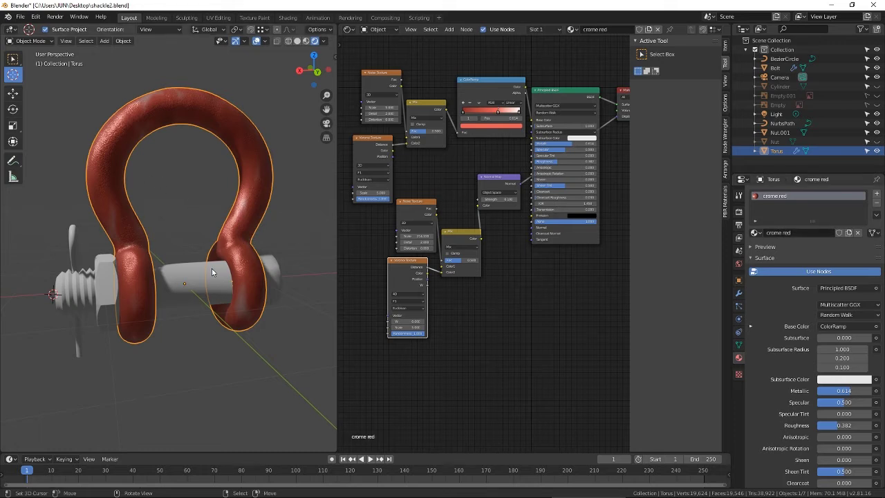
pyautogui.moveTo(493, 188); pyautogui.dragTo(584, 274)
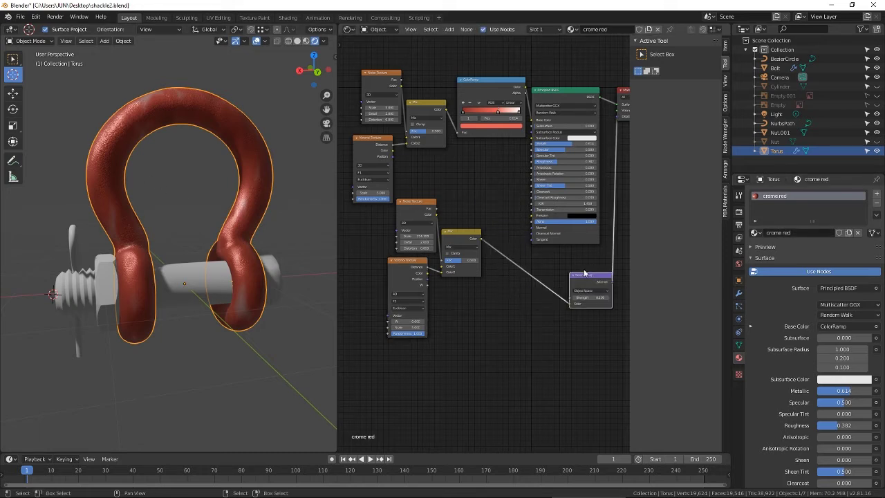
# Step: Unwrap the whole bolt mesh with Smart UV Project and return to Object Mode
pyautogui.rightClick(184, 273)
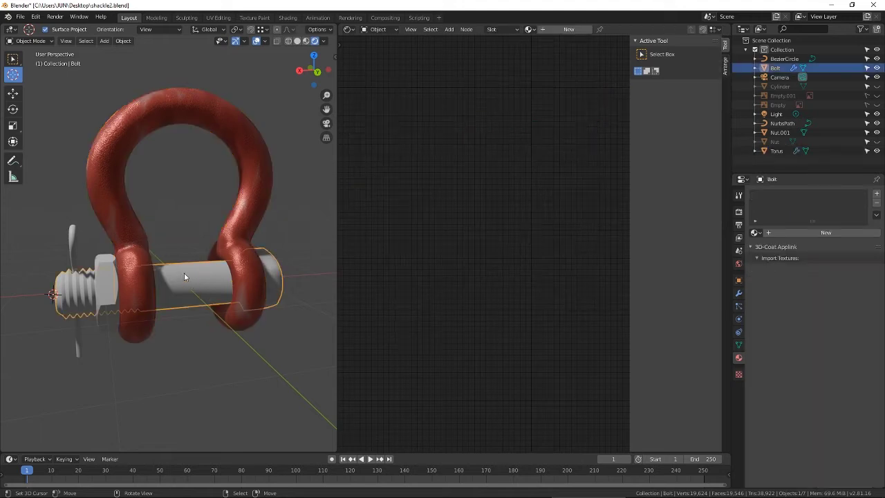
pyautogui.press('Tab')
pyautogui.press('a')
pyautogui.click(267, 220)
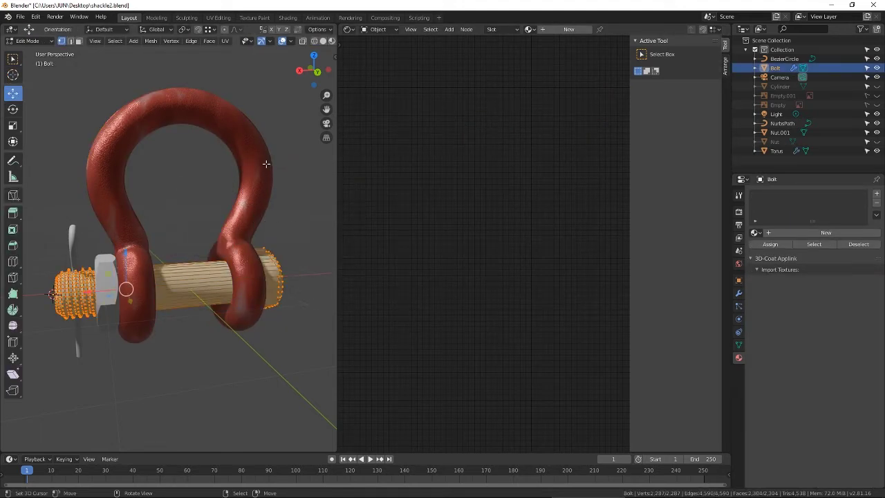
pyautogui.click(225, 43)
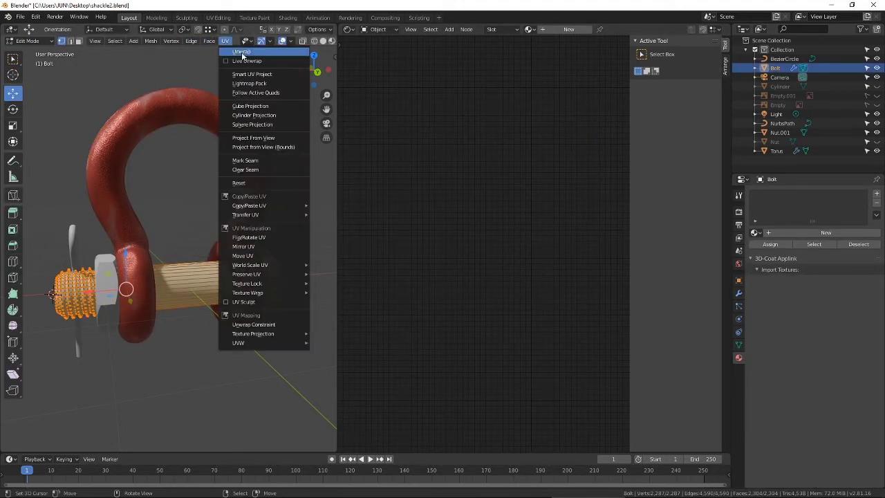
pyautogui.click(247, 73)
pyautogui.click(231, 145)
pyautogui.press('Tab')
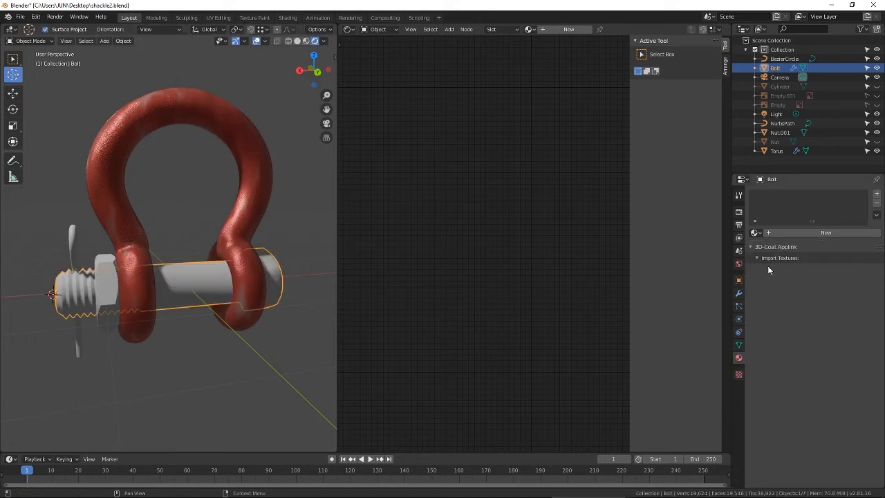
# Step: Assign the crome red material to the bolt and make it a single-user copy named "crome red2"
pyautogui.click(755, 233)
pyautogui.click(770, 253)
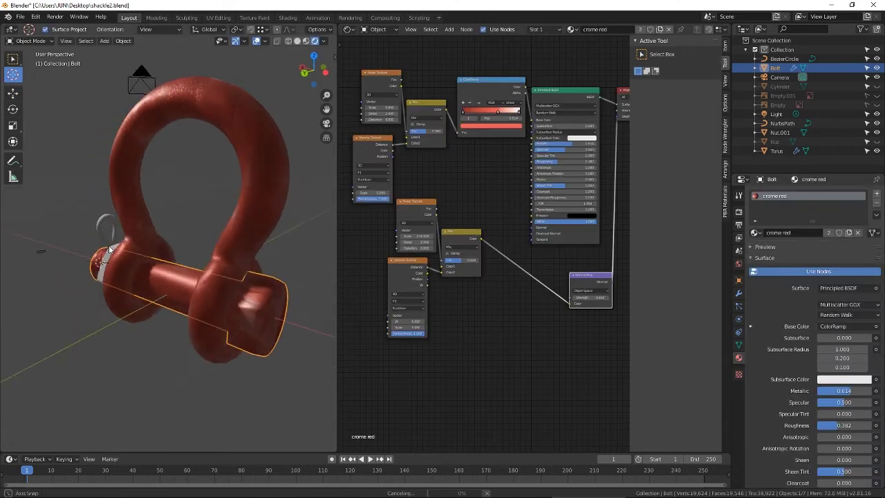
pyautogui.scroll(3, 197, 248)
pyautogui.moveTo(176, 274); pyautogui.dragTo(209, 211, button='middle')
pyautogui.scroll(-1, 197, 248)
pyautogui.click(828, 232)
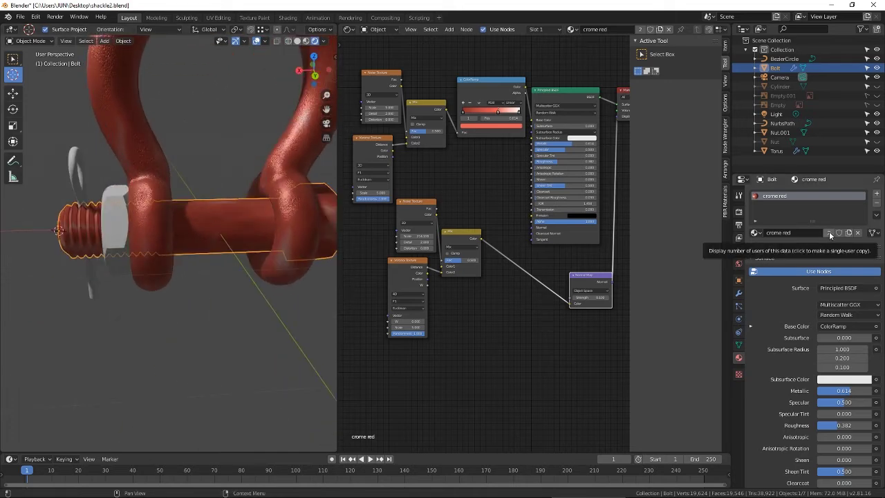
pyautogui.click(799, 232)
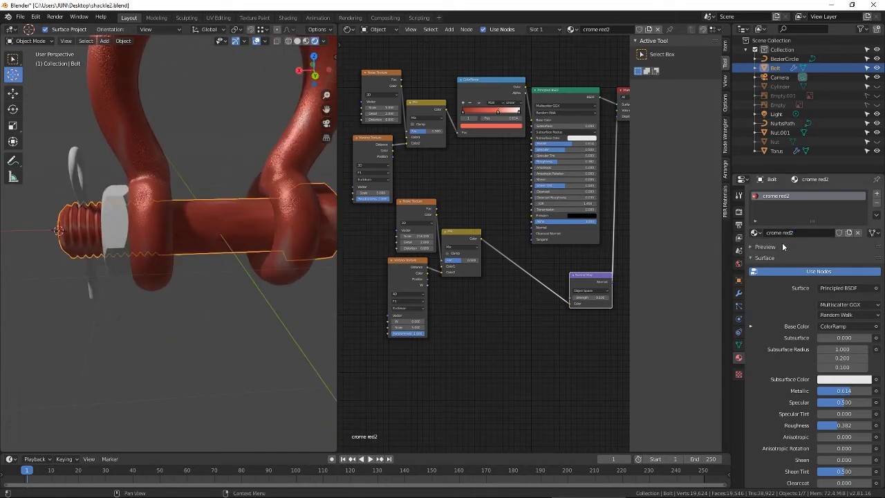
# Step: Set the Normal Map's strength to 0.2 in the bolt's material
pyautogui.scroll(1, 600, 255)
pyautogui.scroll(3, 159, 340)
pyautogui.moveTo(173, 337); pyautogui.dragTo(269, 317, button='middle')
pyautogui.moveTo(456, 183); pyautogui.dragTo(482, 182, button='middle')
pyautogui.moveTo(556, 306); pyautogui.dragTo(408, 235, button='middle')
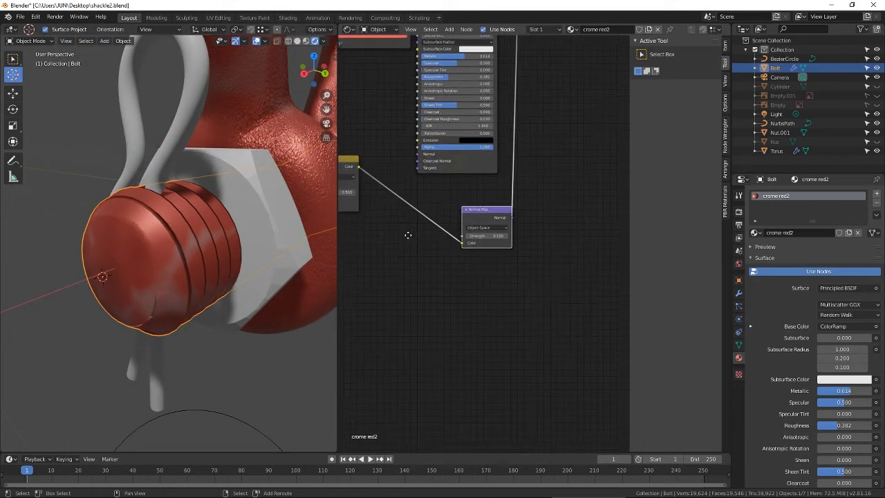
pyautogui.scroll(1, 476, 247)
pyautogui.moveTo(488, 234)
pyautogui.mouseDown()
pyautogui.moveTo(515, 234)
pyautogui.moveTo(495, 234)
pyautogui.mouseUp()
pyautogui.moveTo(241, 297); pyautogui.dragTo(242, 268, button='middle')
pyautogui.scroll(-2, 245, 267)
# Step: Recolour the middle stop of the bolt material's ColorRamp to the muted grey 9A8889
pyautogui.moveTo(438, 99); pyautogui.dragTo(533, 285, button='middle')
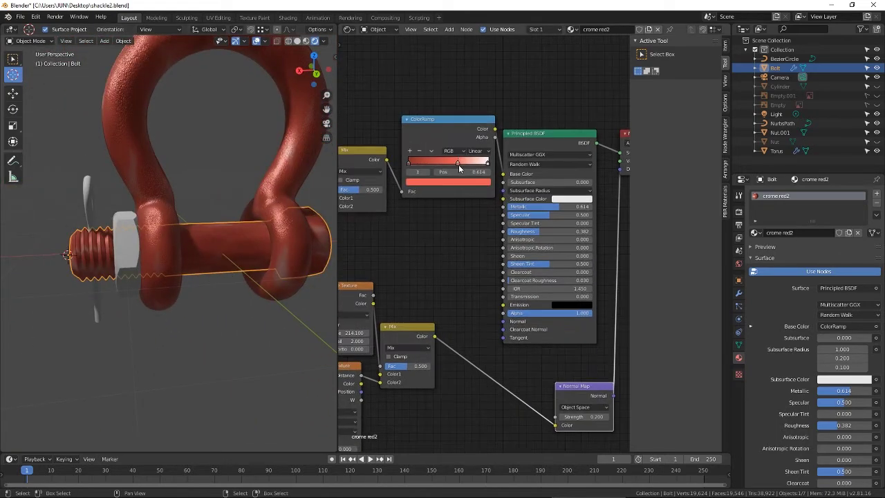
pyautogui.moveTo(458, 165); pyautogui.dragTo(454, 164)
pyautogui.click(456, 181)
pyautogui.click(437, 109)
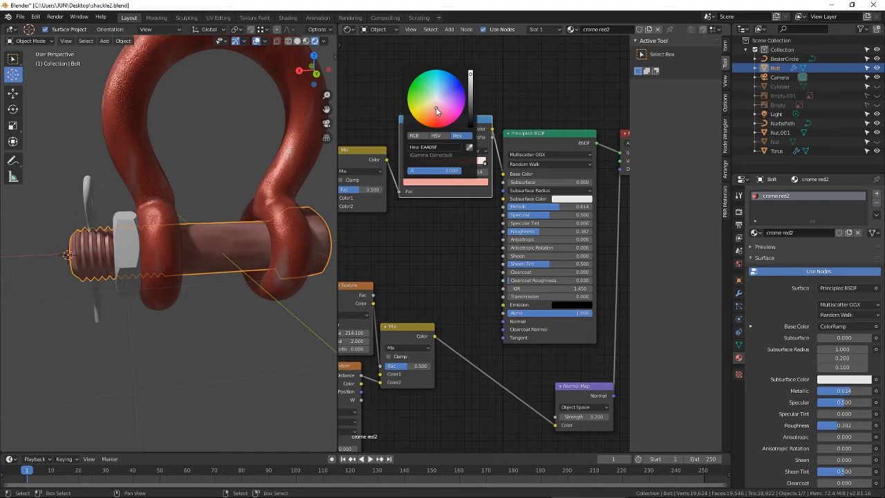
pyautogui.moveTo(436, 108); pyautogui.dragTo(436, 103)
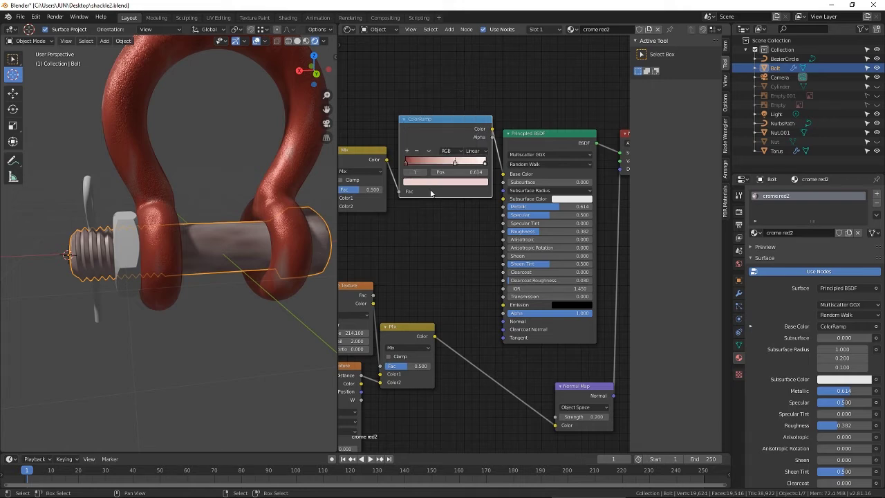
pyautogui.click(457, 182)
pyautogui.moveTo(468, 77); pyautogui.dragTo(468, 95)
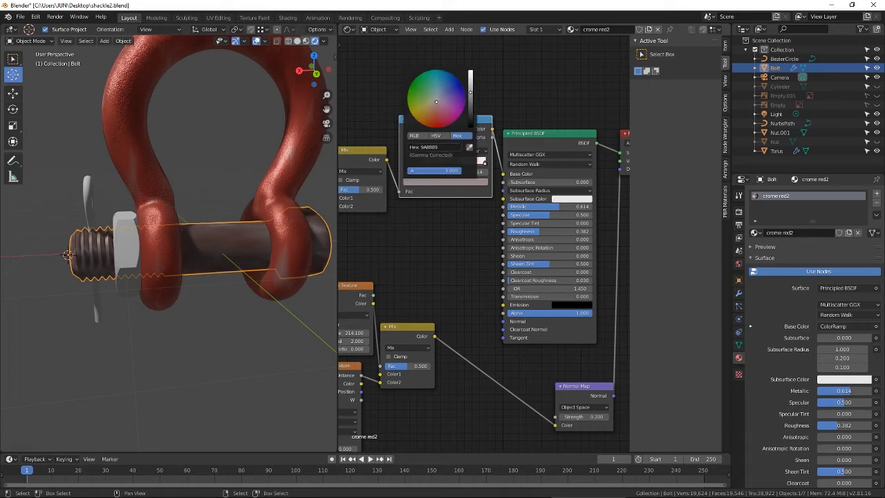
pyautogui.moveTo(127, 237); pyautogui.dragTo(116, 215, button='middle')
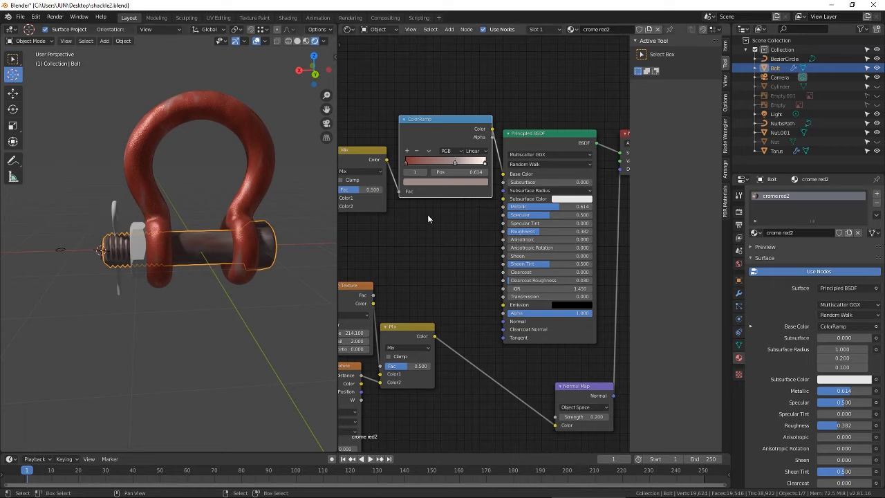
# Step: Recolour the first stop of the bolt material's ColorRamp to the dark brownish grey 3A332F
pyautogui.click(406, 165)
pyautogui.click(432, 182)
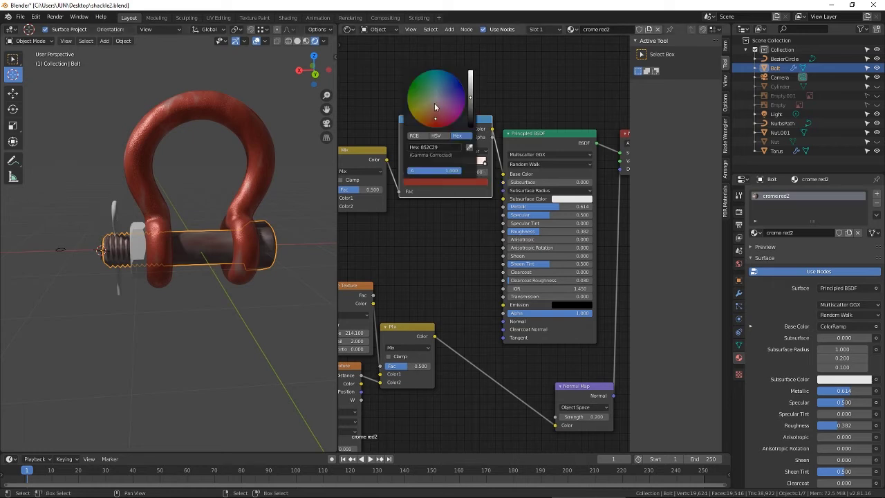
pyautogui.moveTo(470, 97); pyautogui.dragTo(471, 114)
pyautogui.moveTo(216, 257)
pyautogui.mouseDown(button='middle')
pyautogui.moveTo(162, 255)
pyautogui.moveTo(208, 270)
pyautogui.mouseUp(button='middle')
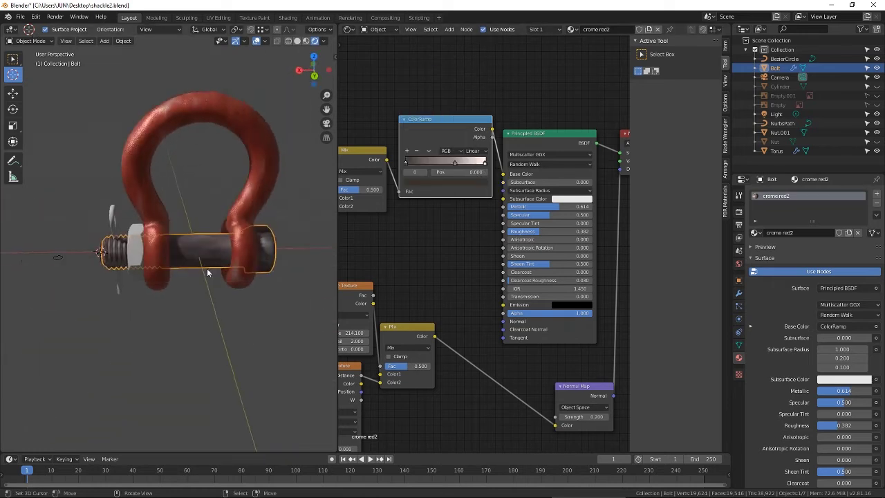
pyautogui.scroll(1, 207, 270)
pyautogui.click(457, 182)
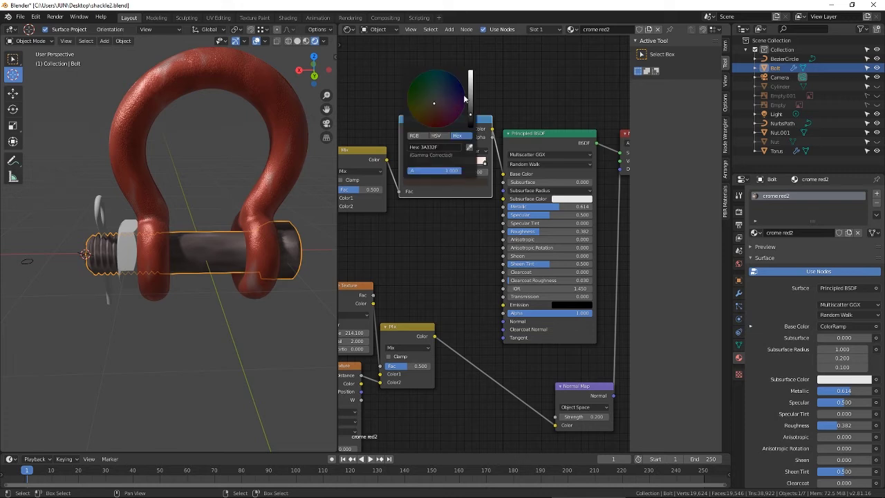
# Step: Recolour the middle stop of the bolt material's ColorRamp to a light olive grey and try shifting its position
pyautogui.click(454, 165)
pyautogui.click(450, 182)
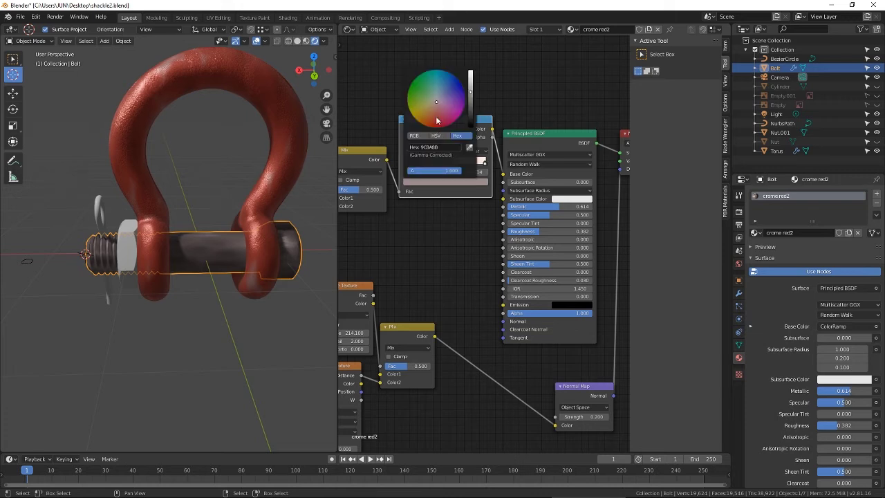
pyautogui.moveTo(471, 95)
pyautogui.mouseDown()
pyautogui.moveTo(471, 106)
pyautogui.moveTo(471, 75)
pyautogui.moveTo(471, 86)
pyautogui.mouseUp()
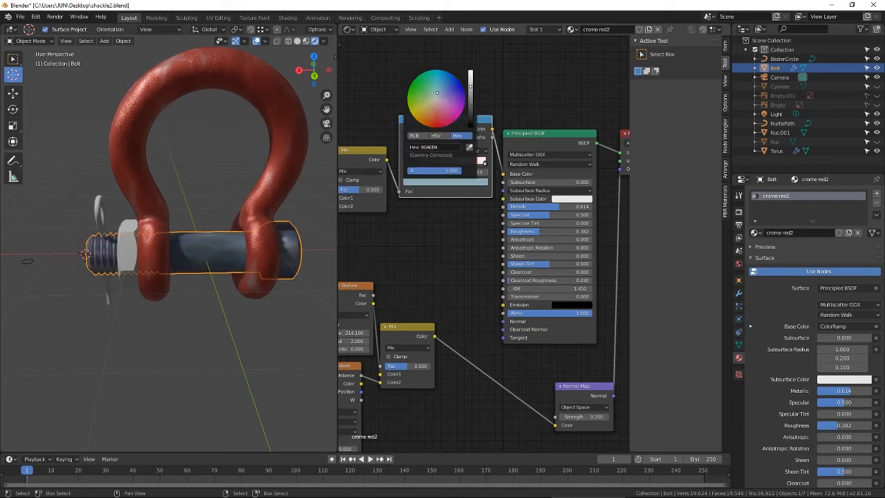
pyautogui.moveTo(238, 260); pyautogui.dragTo(106, 249, button='middle')
pyautogui.scroll(5, 239, 269)
pyautogui.scroll(-4, 194, 268)
pyautogui.scroll(4, 189, 255)
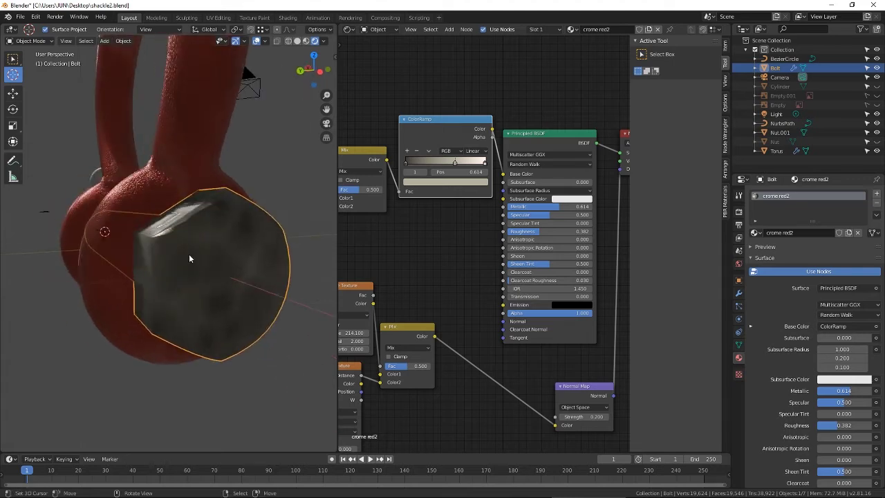
pyautogui.scroll(-2, 191, 255)
pyautogui.moveTo(191, 255); pyautogui.dragTo(311, 258, button='middle')
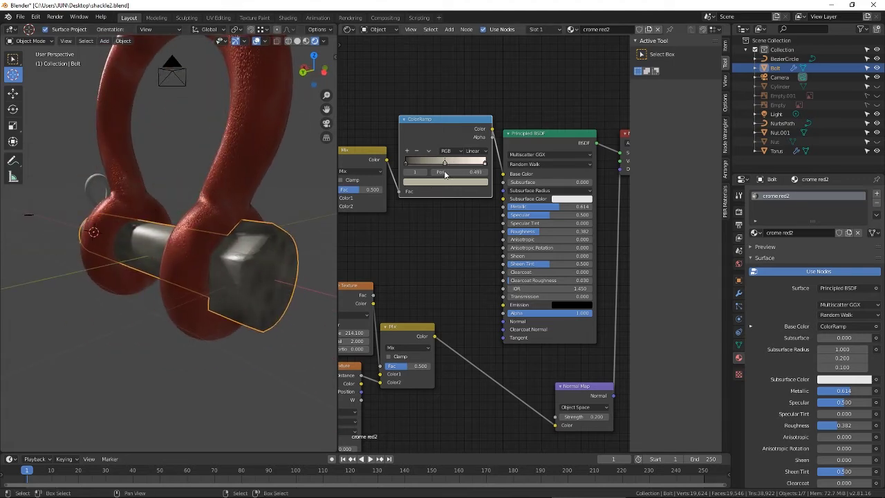
pyautogui.moveTo(444, 172); pyautogui.dragTo(454, 172)
pyautogui.moveTo(221, 279)
pyautogui.mouseDown(button='middle')
pyautogui.moveTo(170, 288)
pyautogui.moveTo(253, 277)
pyautogui.moveTo(236, 278)
pyautogui.mouseUp(button='middle')
# Step: Set the scale of the Voronoi Texture feeding the bolt's base colour to 0.8
pyautogui.moveTo(387, 234); pyautogui.dragTo(516, 237, button='middle')
pyautogui.scroll(1, 516, 236)
pyautogui.moveTo(306, 259); pyautogui.dragTo(250, 253, button='middle')
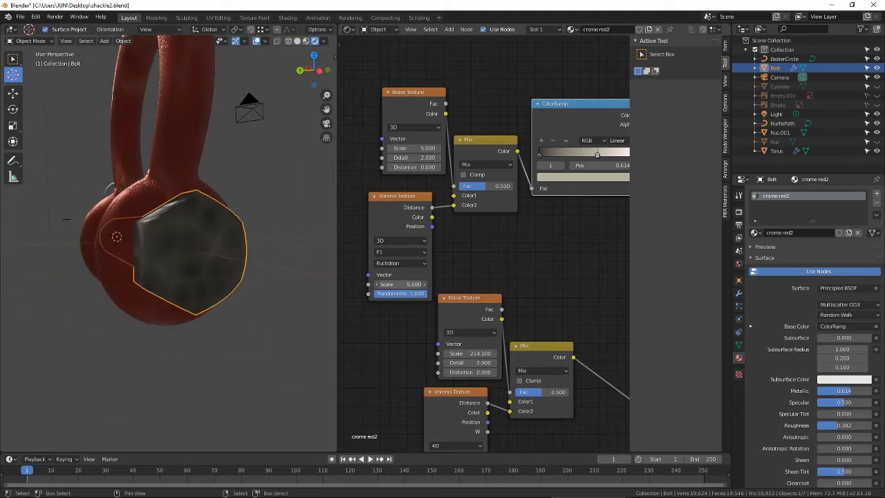
pyautogui.moveTo(401, 284); pyautogui.dragTo(386, 284)
pyautogui.scroll(-2, 197, 230)
pyautogui.moveTo(198, 231); pyautogui.dragTo(258, 250, button='middle')
pyautogui.scroll(4, 278, 260)
# Step: Set the Normal Map's strength to 0.4 in the bolt's material and rename the material as "crome gray"
pyautogui.moveTo(454, 315); pyautogui.dragTo(405, 139, button='middle')
pyautogui.moveTo(546, 232); pyautogui.dragTo(414, 222, button='middle')
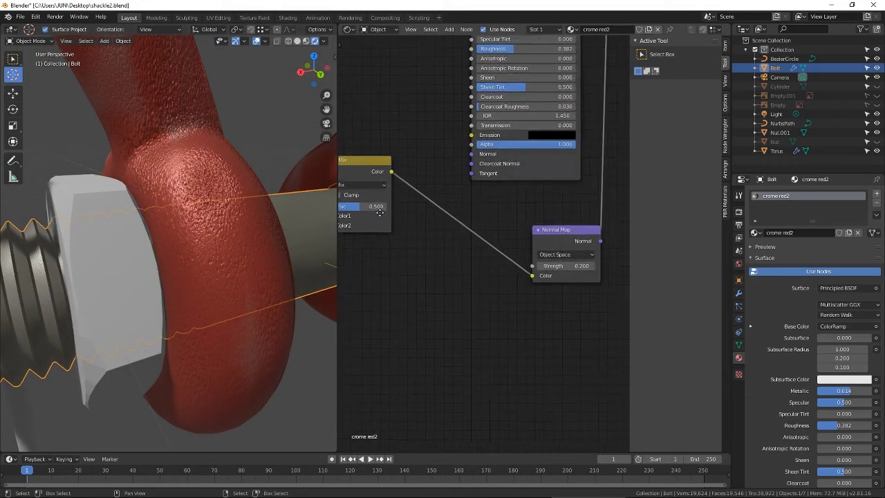
pyautogui.scroll(1, 484, 245)
pyautogui.moveTo(571, 268); pyautogui.dragTo(572, 267)
pyautogui.scroll(-3, 276, 239)
pyautogui.moveTo(276, 239); pyautogui.dragTo(193, 246, button='middle')
pyautogui.scroll(-3, 220, 243)
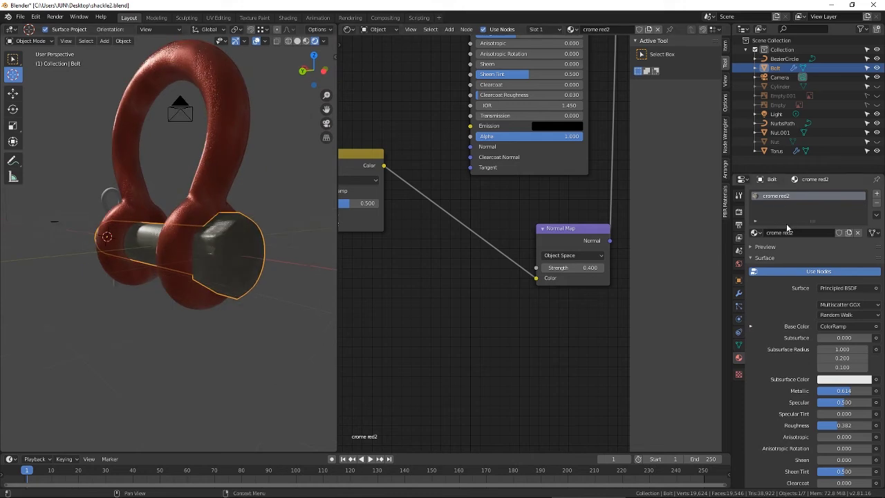
pyautogui.write('y')
pyautogui.press('Return')
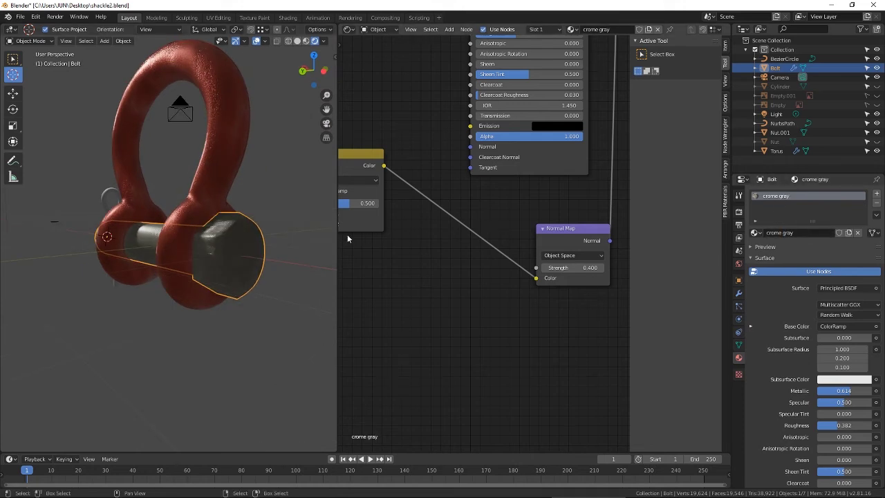
# Step: Assign the crome red material to the nut and make it a single-user copy named "crome red2"
pyautogui.scroll(2, 207, 277)
pyautogui.moveTo(135, 290); pyautogui.dragTo(215, 317, button='middle')
pyautogui.rightClick(125, 229)
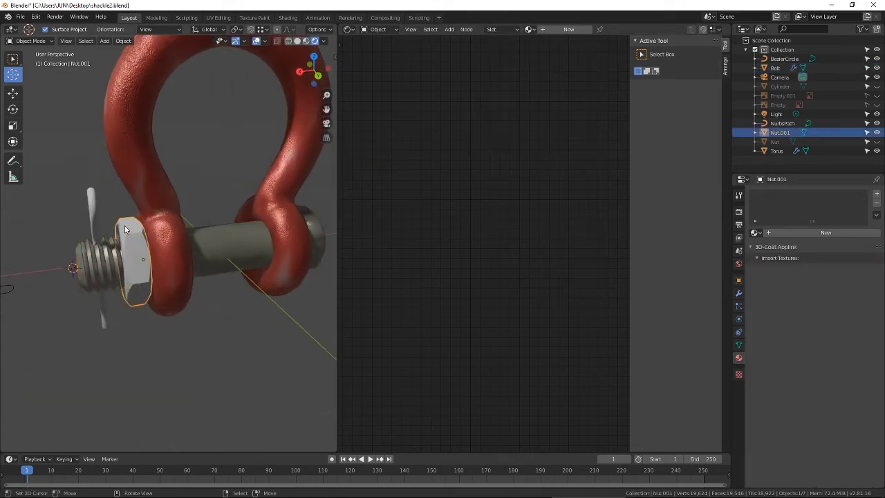
pyautogui.click(755, 233)
pyautogui.click(763, 255)
pyautogui.scroll(2, 161, 309)
pyautogui.moveTo(162, 308); pyautogui.dragTo(138, 312, button='middle')
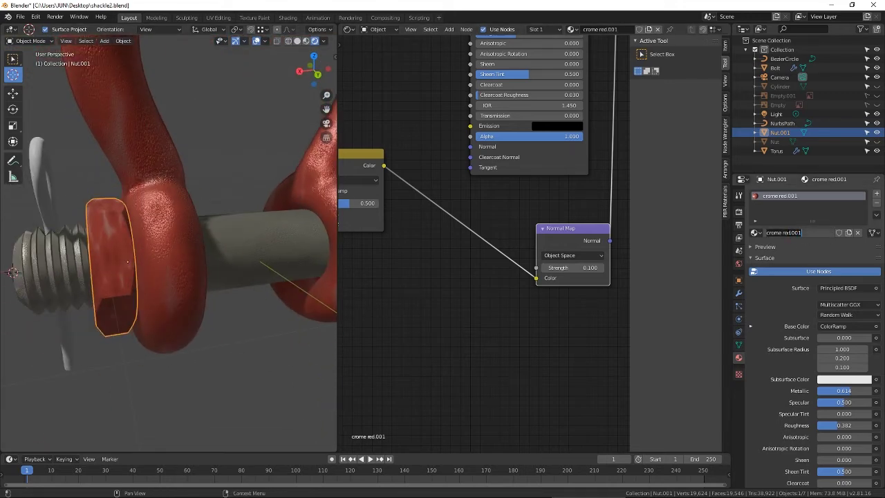
pyautogui.press('Return')
# Step: Lower the scale of the Voronoi Texture feeding the nut's base colour
pyautogui.moveTo(175, 226)
pyautogui.mouseDown(button='middle')
pyautogui.moveTo(200, 245)
pyautogui.moveTo(147, 203)
pyautogui.moveTo(191, 228)
pyautogui.mouseUp(button='middle')
pyautogui.scroll(1, 199, 245)
pyautogui.scroll(-2, 362, 62)
pyautogui.moveTo(362, 62); pyautogui.dragTo(505, 219, button='middle')
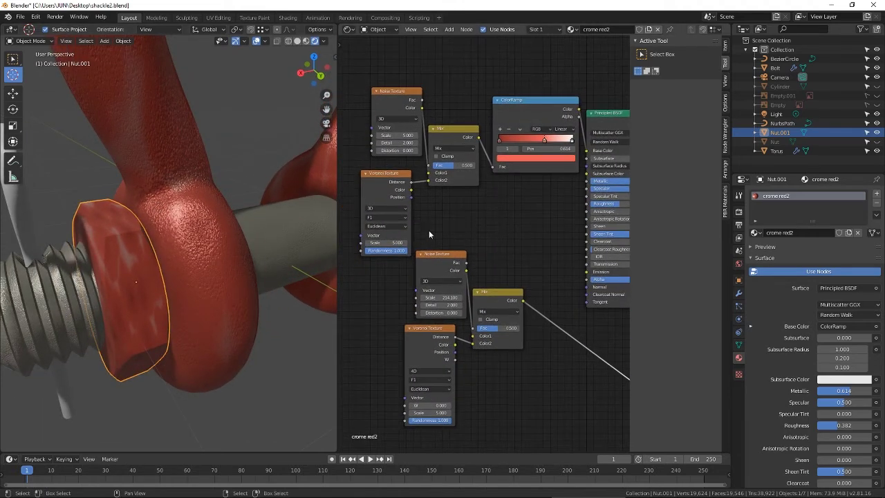
pyautogui.moveTo(389, 242); pyautogui.dragTo(369, 243)
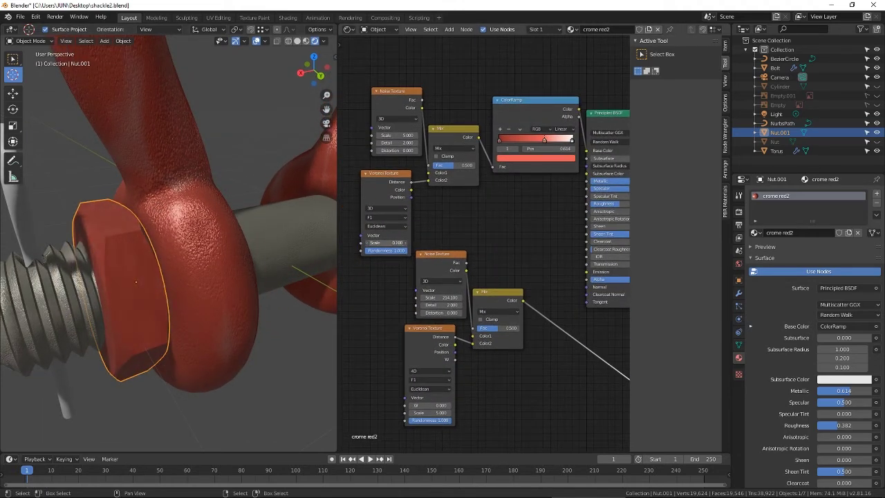
pyautogui.moveTo(255, 254); pyautogui.dragTo(110, 277, button='middle')
# Step: Set the Normal Map's strength to 0.6 in the nut's material
pyautogui.scroll(3, 259, 275)
pyautogui.moveTo(598, 401); pyautogui.dragTo(431, 276, button='middle')
pyautogui.scroll(3, 431, 277)
pyautogui.moveTo(465, 259)
pyautogui.mouseDown()
pyautogui.moveTo(478, 259)
pyautogui.moveTo(468, 260)
pyautogui.mouseUp()
pyautogui.moveTo(201, 294); pyautogui.dragTo(291, 291, button='middle')
pyautogui.scroll(-6, 238, 296)
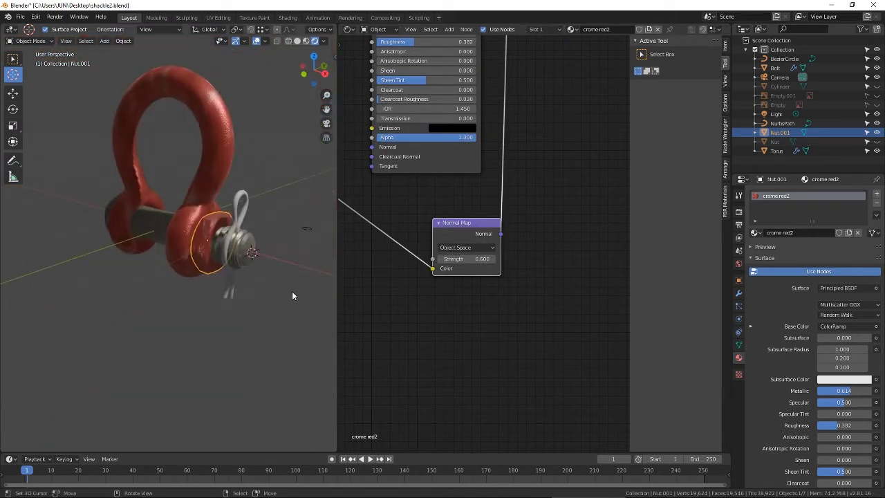
# Step: Assign the crome gray material to the locking pin and make it a single-user copy named "crome gray2"
pyautogui.scroll(3, 291, 287)
pyautogui.rightClick(269, 178)
pyautogui.click(756, 233)
pyautogui.click(781, 247)
pyautogui.scroll(5, 269, 231)
pyautogui.moveTo(266, 230); pyautogui.dragTo(174, 236, button='middle')
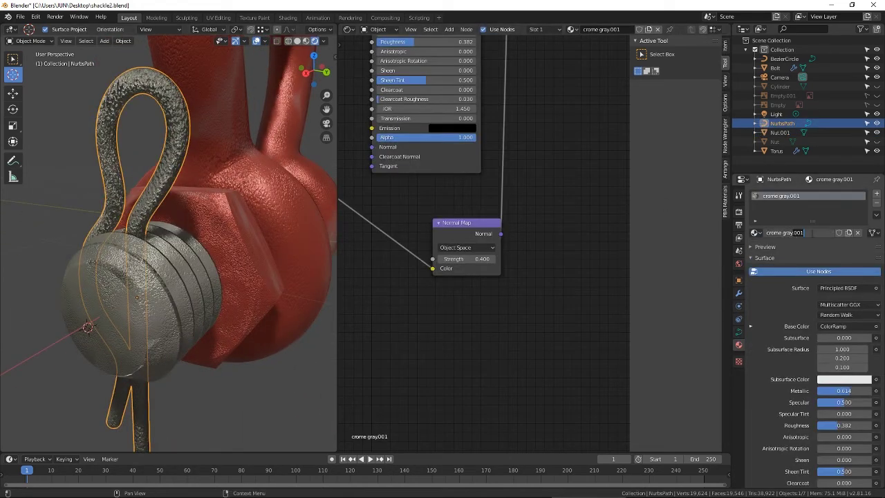
# Step: Set the pin material's Normal Map strength to 0.2 and its bump Noise Texture to scale 358.3, detail 11.3 and distortion 11
pyautogui.moveTo(476, 259); pyautogui.dragTo(463, 259)
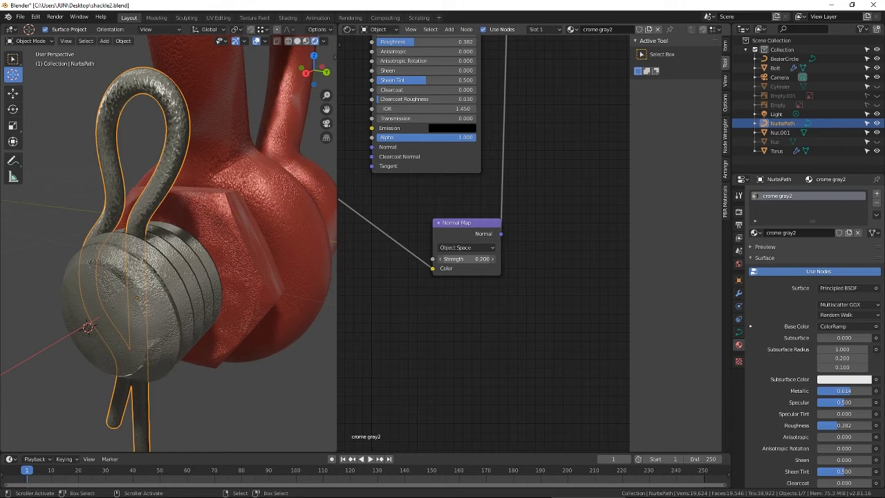
pyautogui.moveTo(388, 241); pyautogui.dragTo(521, 240, button='middle')
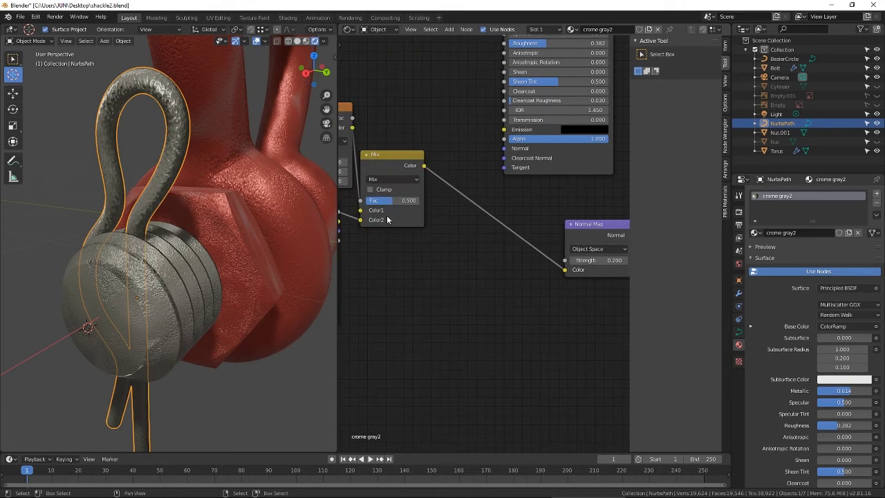
pyautogui.moveTo(387, 216); pyautogui.dragTo(483, 241, button='middle')
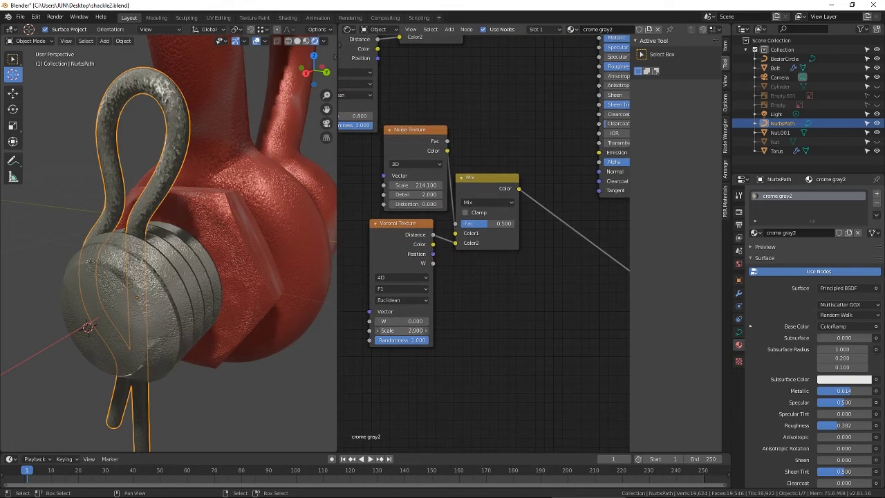
pyautogui.moveTo(417, 185); pyautogui.dragTo(487, 185)
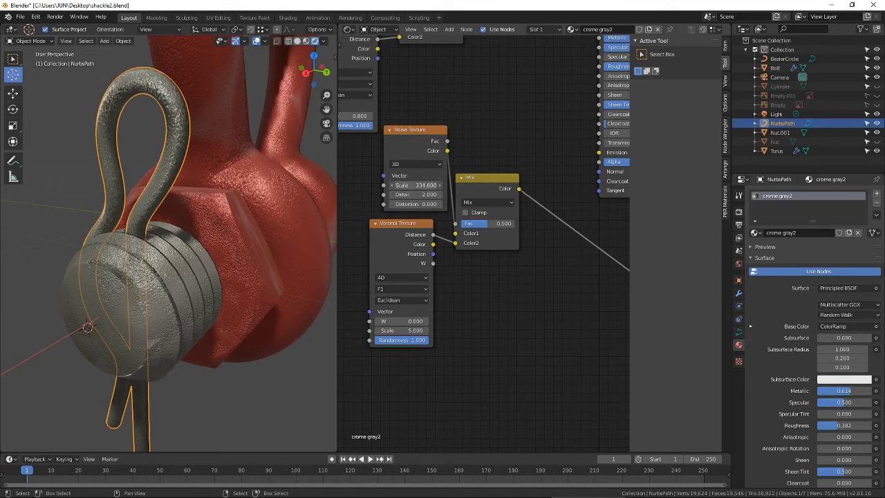
pyautogui.moveTo(148, 162); pyautogui.dragTo(274, 194, button='middle')
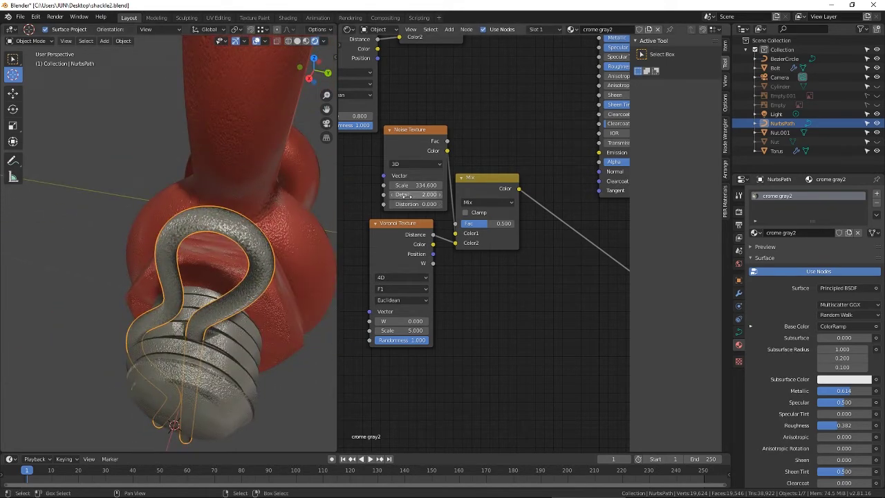
pyautogui.moveTo(418, 195); pyautogui.dragTo(423, 195)
pyautogui.moveTo(274, 232); pyautogui.dragTo(264, 202, button='middle')
pyautogui.moveTo(417, 186); pyautogui.dragTo(456, 204)
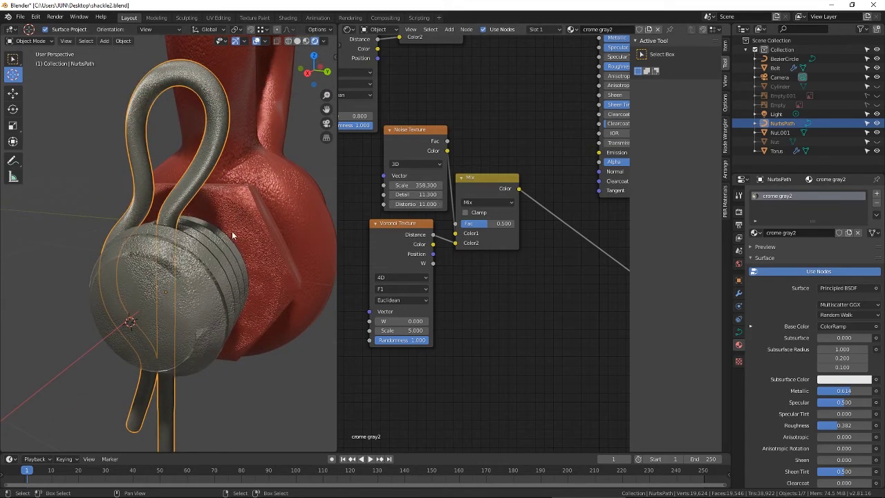
# Step: Select the nut and set the scale of its base-colour Voronoi Texture to 0.4
pyautogui.moveTo(232, 231); pyautogui.dragTo(322, 257, button='middle')
pyautogui.scroll(2, 185, 236)
pyautogui.scroll(-6, 202, 240)
pyautogui.scroll(2, 217, 272)
pyautogui.moveTo(216, 268); pyautogui.dragTo(205, 213, button='middle')
pyautogui.click(201, 198)
pyautogui.moveTo(449, 78); pyautogui.dragTo(493, 260, button='middle')
pyautogui.moveTo(393, 298); pyautogui.dragTo(375, 298)
# Step: Set the scale of the 4D Voronoi Texture driving the nut's bump to 0.5
pyautogui.moveTo(490, 280); pyautogui.dragTo(458, 94, button='middle')
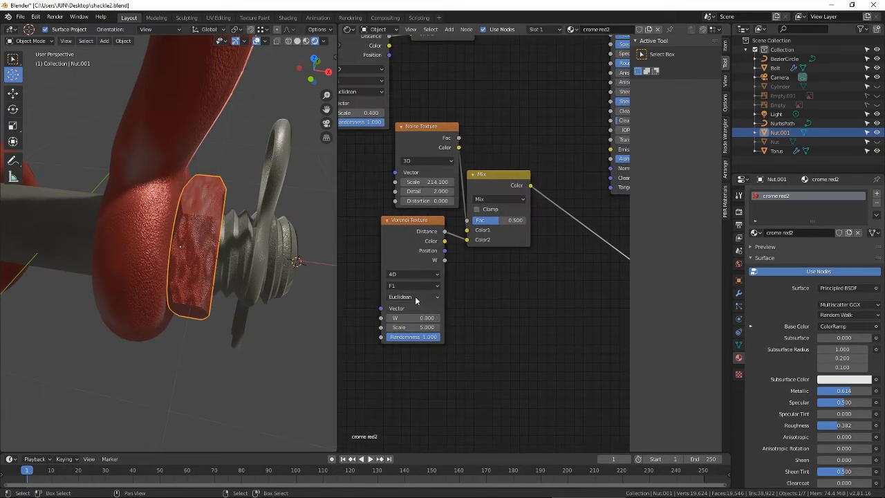
pyautogui.moveTo(423, 327); pyautogui.dragTo(393, 327)
pyautogui.moveTo(299, 282); pyautogui.dragTo(114, 282, button='middle')
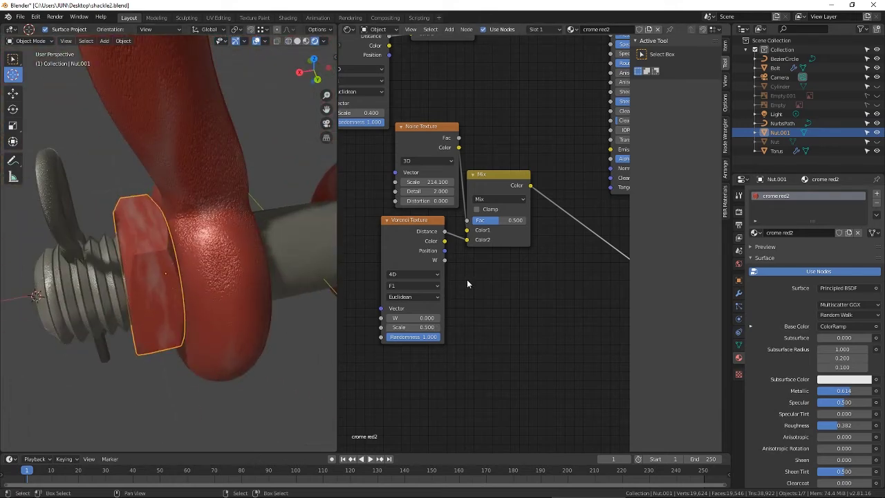
# Step: Set the scale of the Voronoi Texture feeding the nut's base colour to 0.2
pyautogui.moveTo(435, 98); pyautogui.dragTo(489, 374, button='middle')
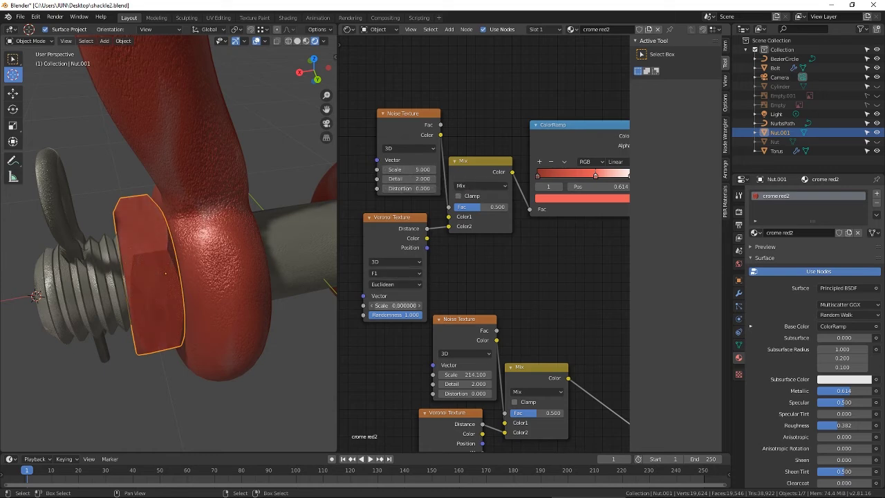
pyautogui.moveTo(122, 229); pyautogui.dragTo(216, 246, button='middle')
pyautogui.scroll(-8, 135, 255)
# Step: Add a second material slot to the bolt and give it the crome red2 material
pyautogui.click(217, 247)
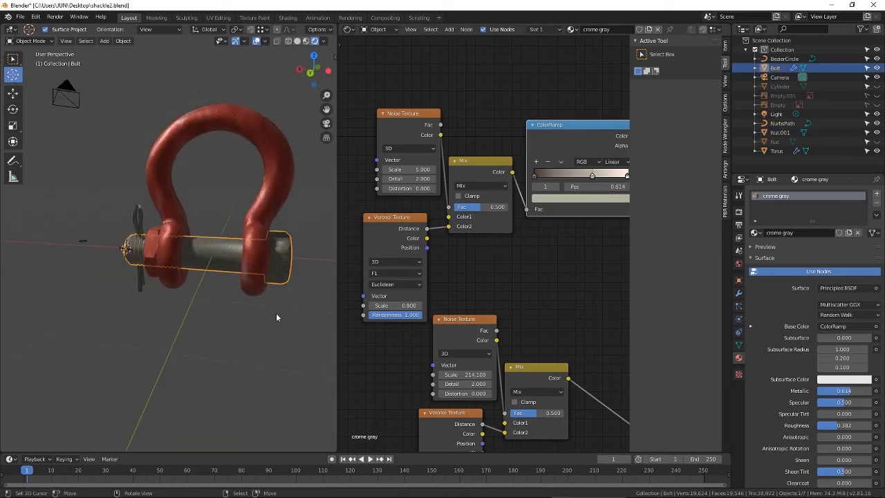
pyautogui.click(876, 193)
pyautogui.click(755, 250)
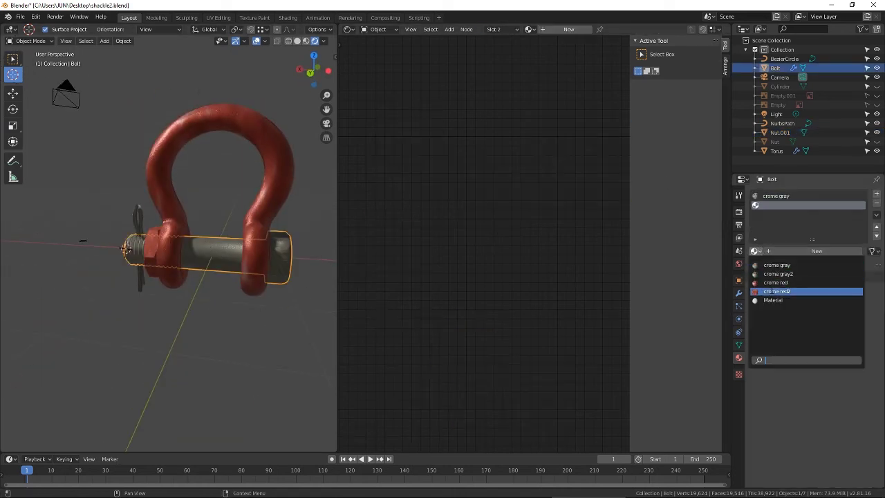
pyautogui.click(788, 291)
# Step: Enter Edit Mode on the bolt and select the faces of its smooth shank and head in face select mode
pyautogui.moveTo(214, 207); pyautogui.dragTo(195, 216, button='middle')
pyautogui.press('Tab')
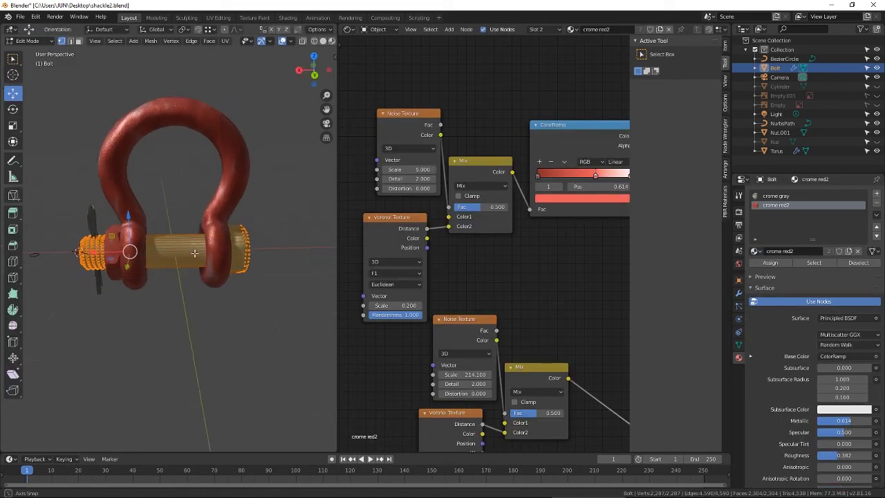
pyautogui.keyDown('alt'); pyautogui.rightClick(174, 248); pyautogui.keyUp('alt')
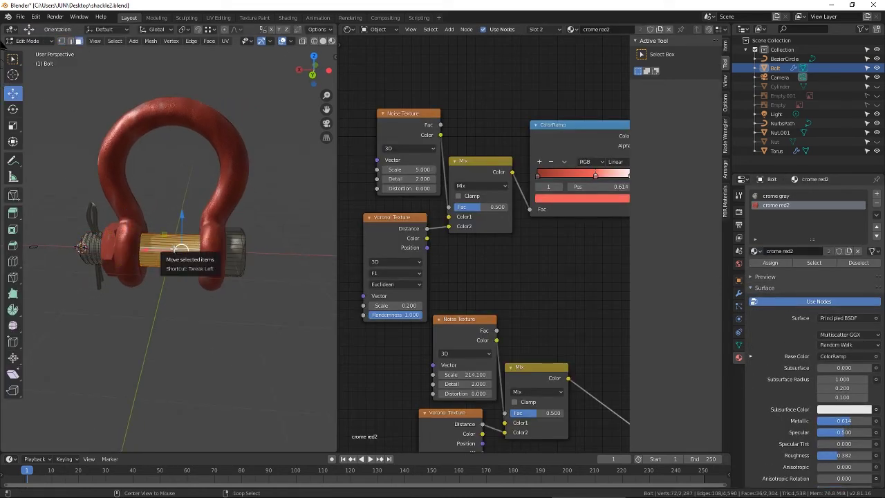
pyautogui.moveTo(242, 239)
pyautogui.mouseDown(button='middle')
pyautogui.moveTo(196, 250)
pyautogui.moveTo(245, 239)
pyautogui.moveTo(263, 255)
pyautogui.moveTo(132, 287)
pyautogui.moveTo(111, 259)
pyautogui.mouseUp(button='middle')
pyautogui.scroll(2, 244, 239)
pyautogui.scroll(-2, 245, 239)
pyautogui.click(250, 268)
pyautogui.rightClick(238, 267)
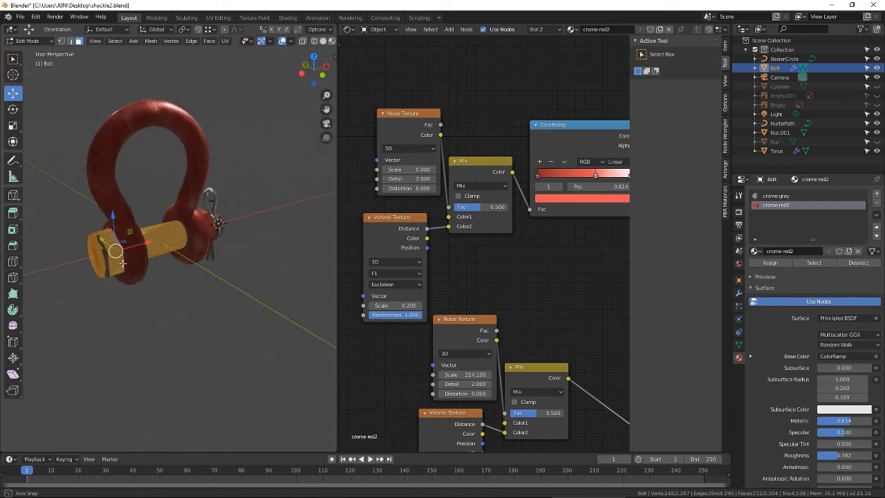
pyautogui.press('c')
pyautogui.click(108, 249)
pyautogui.rightClick(108, 249)
# Step: Show the model in wireframe and add the remaining bolt head faces to the selection with Circle Select
pyautogui.hotkey('shift', 'z')
pyautogui.moveTo(261, 126)
pyautogui.mouseDown(button='middle')
pyautogui.moveTo(220, 118)
pyautogui.moveTo(197, 138)
pyautogui.moveTo(210, 155)
pyautogui.mouseUp(button='middle')
pyautogui.scroll(4, 220, 119)
pyautogui.scroll(-3, 207, 163)
pyautogui.press('c')
pyautogui.moveTo(97, 253); pyautogui.dragTo(139, 224)
pyautogui.rightClick(139, 224)
pyautogui.scroll(4, 283, 263)
pyautogui.moveTo(139, 224); pyautogui.dragTo(325, 207, button='middle')
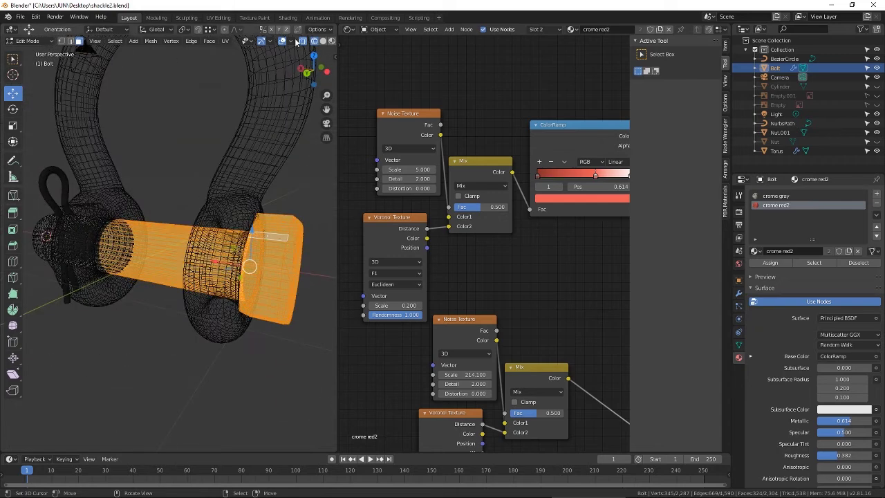
# Step: Turn off X-ray and bring the 3D viewport, made wider, back to rendered shading
pyautogui.click(302, 41)
pyautogui.moveTo(338, 72); pyautogui.dragTo(372, 70)
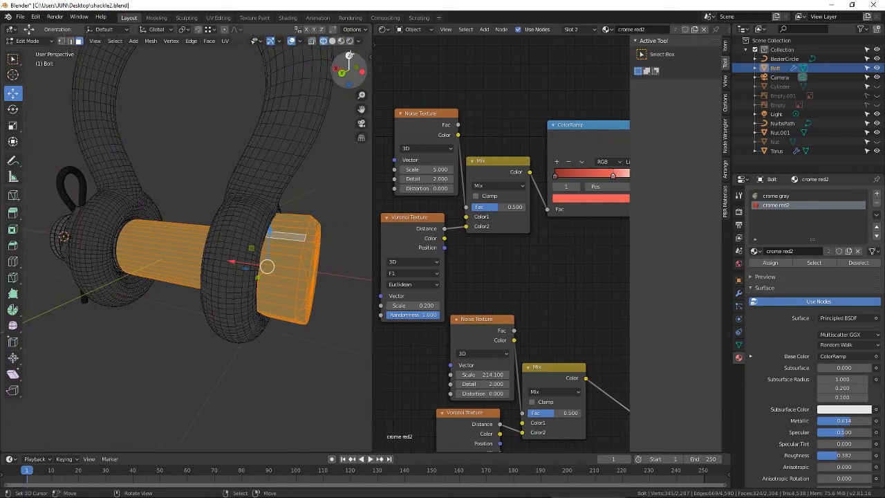
pyautogui.click(350, 42)
pyautogui.scroll(-4, 249, 156)
pyautogui.moveTo(246, 154); pyautogui.dragTo(261, 171, button='middle')
pyautogui.scroll(4, 194, 346)
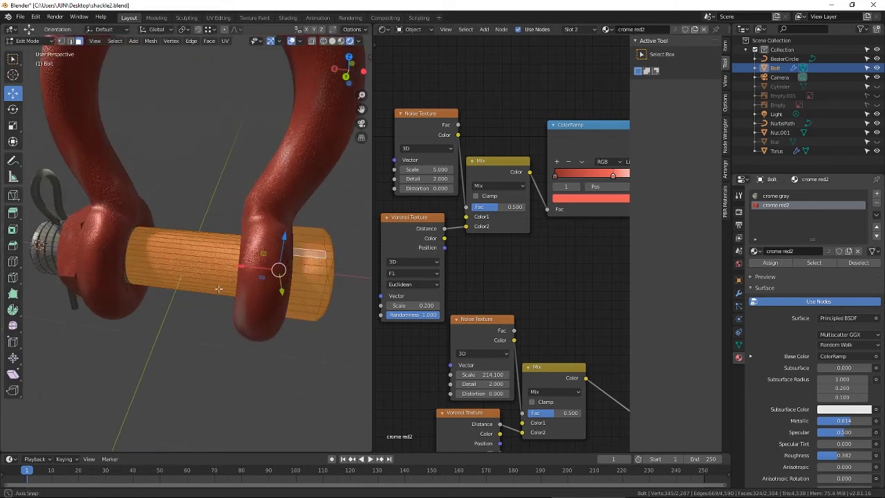
# Step: Assign crome red2 to the selected shank and head faces of the bolt and return to Object Mode
pyautogui.moveTo(206, 289); pyautogui.dragTo(214, 269, button='middle')
pyautogui.click(50, 41)
pyautogui.click(36, 53)
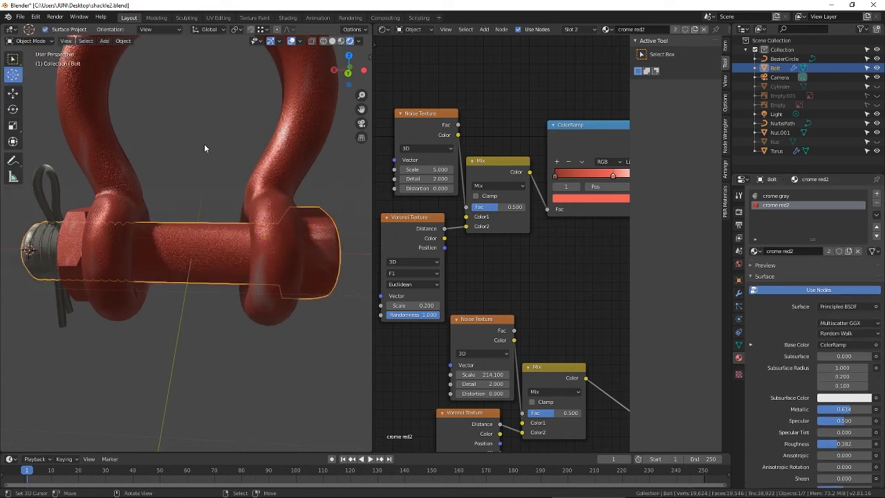
# Step: Try crome red in the bolt's second material slot and switch the slot back to crome red2
pyautogui.scroll(-1, 204, 145)
pyautogui.moveTo(206, 152); pyautogui.dragTo(383, 247, button='middle')
pyautogui.click(754, 250)
pyautogui.click(766, 282)
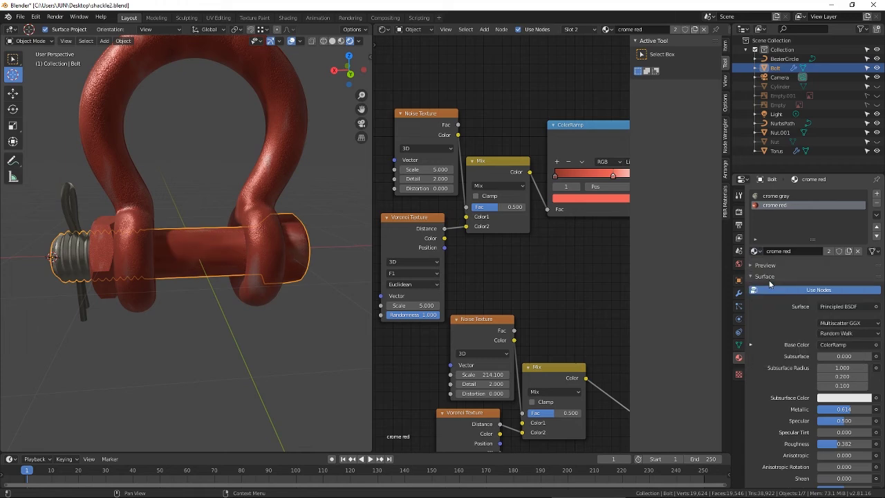
pyautogui.click(755, 251)
pyautogui.click(768, 292)
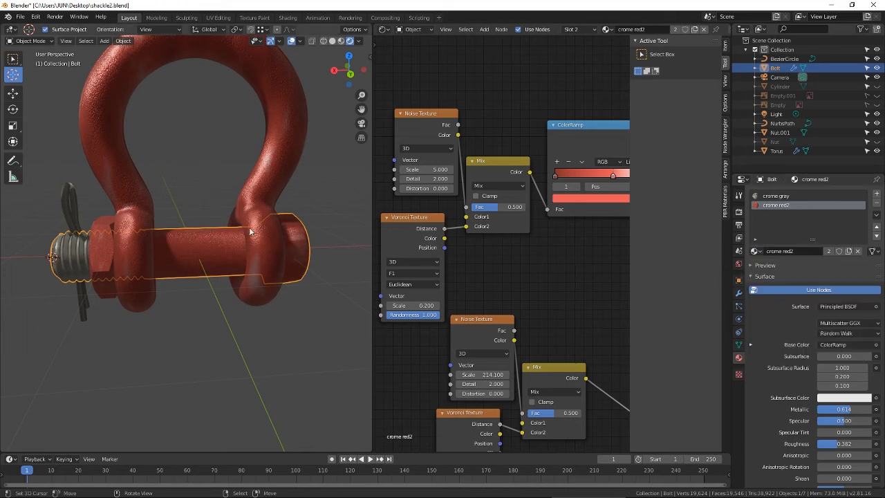
# Step: Remove the crome gray material slot from the bolt, keeping only crome red2
pyautogui.scroll(-2, 252, 238)
pyautogui.moveTo(148, 249); pyautogui.dragTo(349, 234, button='middle')
pyautogui.scroll(4, 213, 233)
pyautogui.click(780, 195)
pyautogui.click(876, 203)
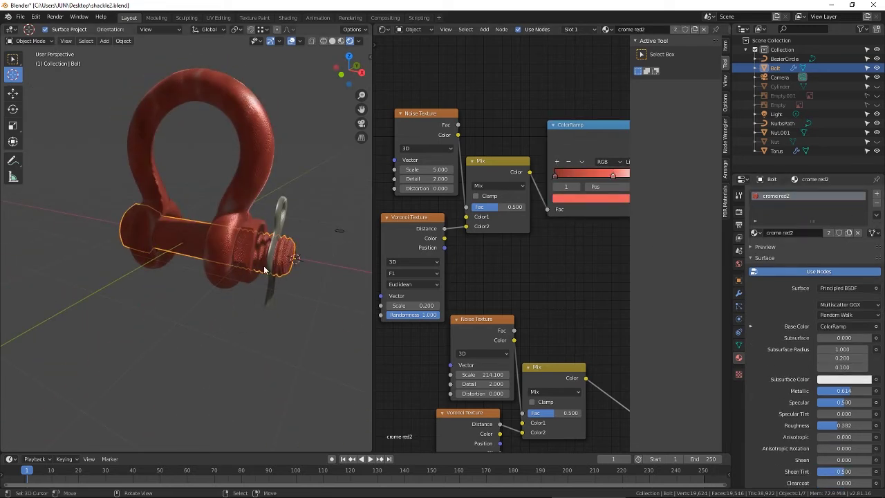
# Step: Make the bolt's material a single-user copy, crome red3, and set its Normal Map strength to 0.400
pyautogui.moveTo(263, 265); pyautogui.dragTo(235, 280, button='middle')
pyautogui.scroll(3, 184, 256)
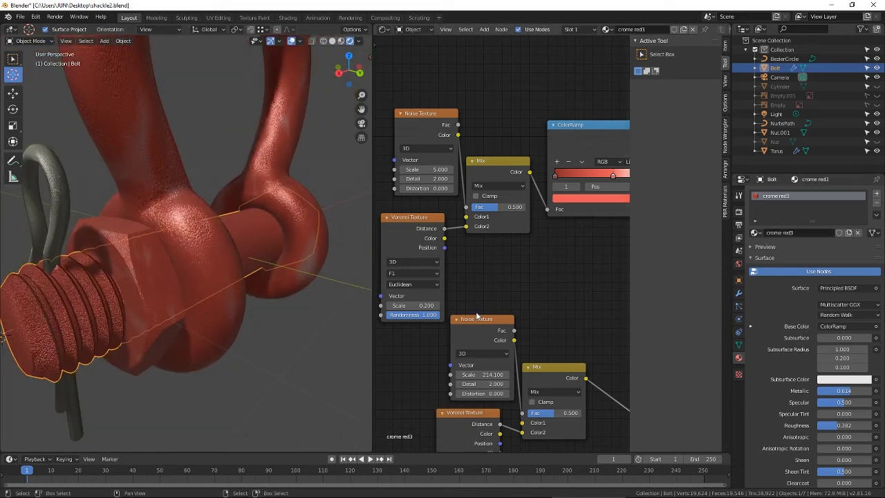
pyautogui.moveTo(476, 316); pyautogui.dragTo(440, 115, button='middle')
pyautogui.moveTo(522, 305); pyautogui.dragTo(622, 245, button='middle')
pyautogui.moveTo(181, 265)
pyautogui.mouseDown(button='middle')
pyautogui.moveTo(233, 273)
pyautogui.moveTo(174, 256)
pyautogui.mouseUp(button='middle')
pyautogui.moveTo(490, 245); pyautogui.dragTo(469, 247, button='middle')
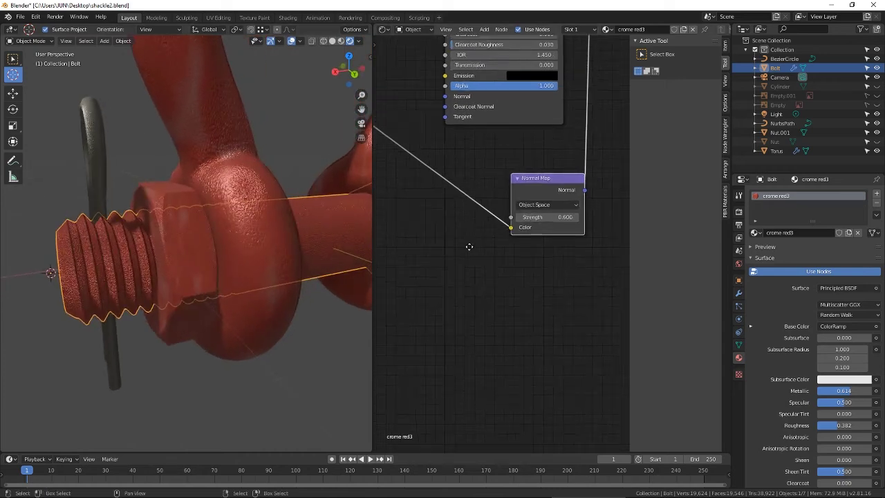
pyautogui.scroll(1, 560, 218)
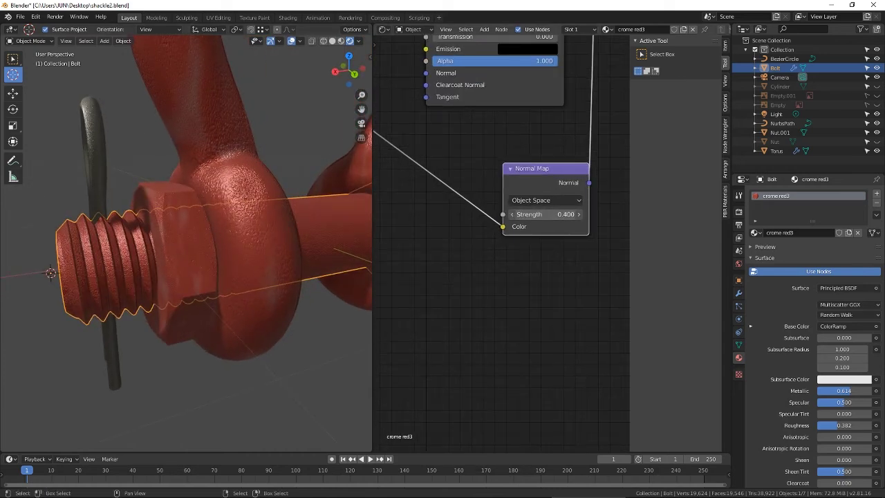
# Step: Try a scale of 8.100 on the Noise Texture that feeds crome red3's color mix
pyautogui.scroll(-8, 190, 279)
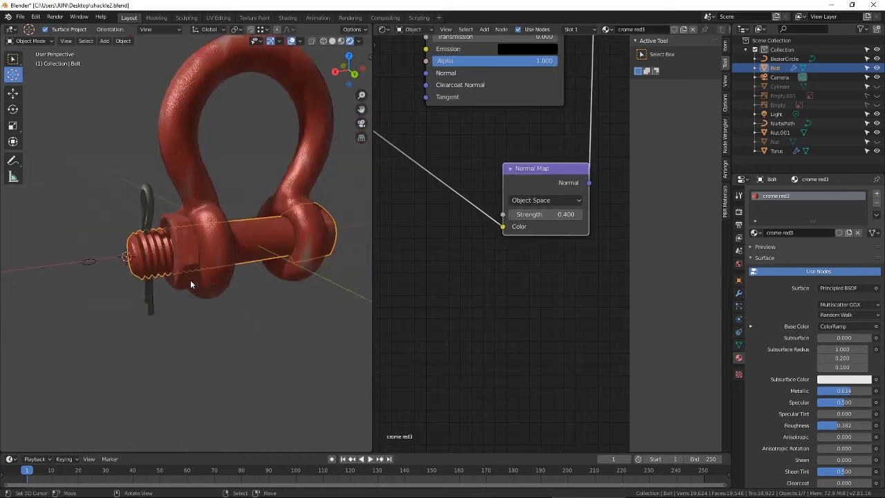
pyautogui.moveTo(193, 280); pyautogui.dragTo(164, 286, button='middle')
pyautogui.scroll(3, 227, 275)
pyautogui.moveTo(260, 274); pyautogui.dragTo(240, 282, button='middle')
pyautogui.moveTo(439, 145); pyautogui.dragTo(445, 403, button='middle')
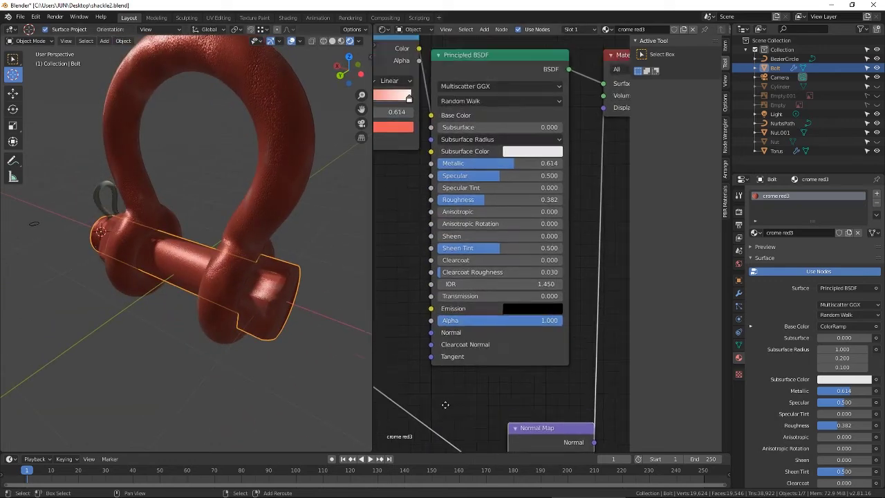
pyautogui.scroll(-3, 429, 332)
pyautogui.moveTo(383, 197); pyautogui.dragTo(510, 282, button='middle')
pyautogui.moveTo(389, 308); pyautogui.dragTo(527, 260, button='middle')
pyautogui.scroll(2, 527, 260)
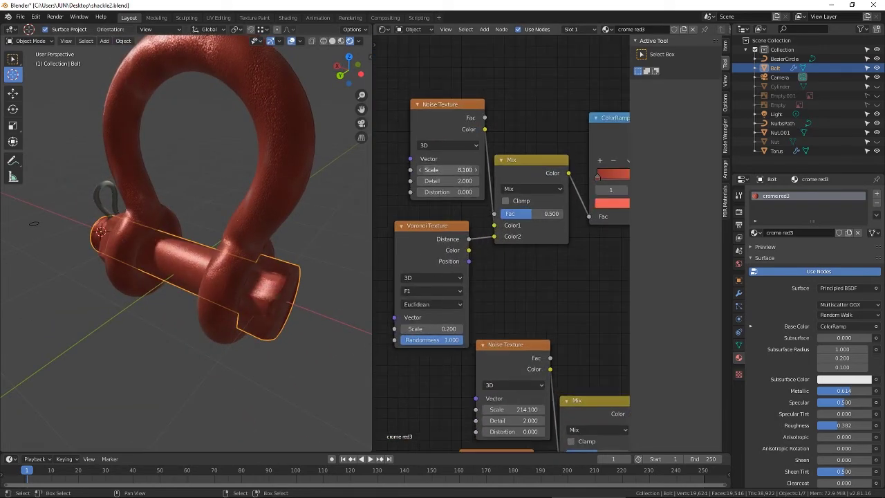
pyautogui.click(317, 249)
# Step: Snap the 3D cursor to the world origin
pyautogui.scroll(-3, 317, 250)
pyautogui.moveTo(316, 249); pyautogui.dragTo(34, 296, button='middle')
pyautogui.scroll(-3, 193, 315)
pyautogui.moveTo(202, 318); pyautogui.dragTo(226, 323, button='middle')
pyautogui.scroll(-1, 202, 302)
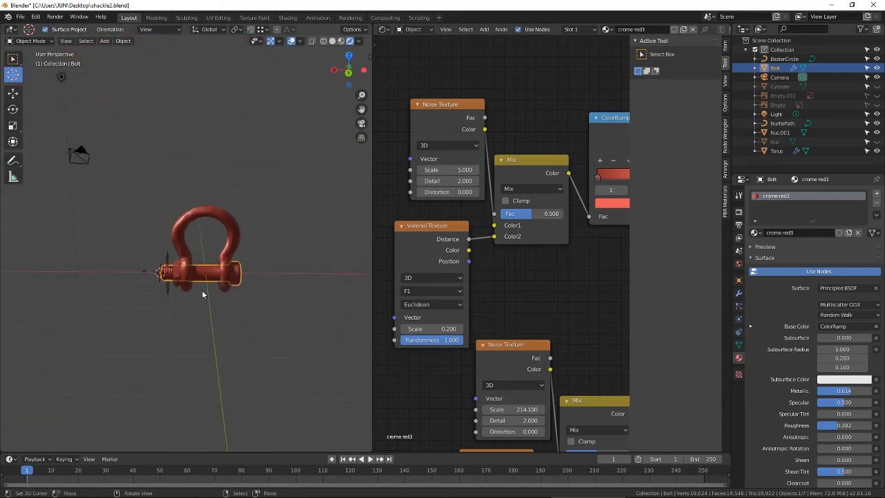
pyautogui.hotkey('shift', 's')
pyautogui.click(143, 310)
# Step: Add a cube empty at the world origin and scale it up around the shackle
pyautogui.hotkey('shift', 'a')
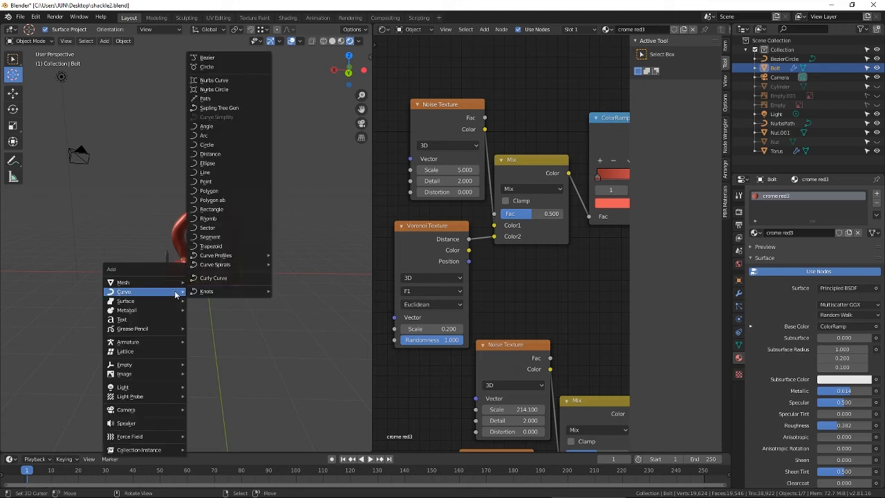
pyautogui.moveTo(143, 364)
pyautogui.click(216, 405)
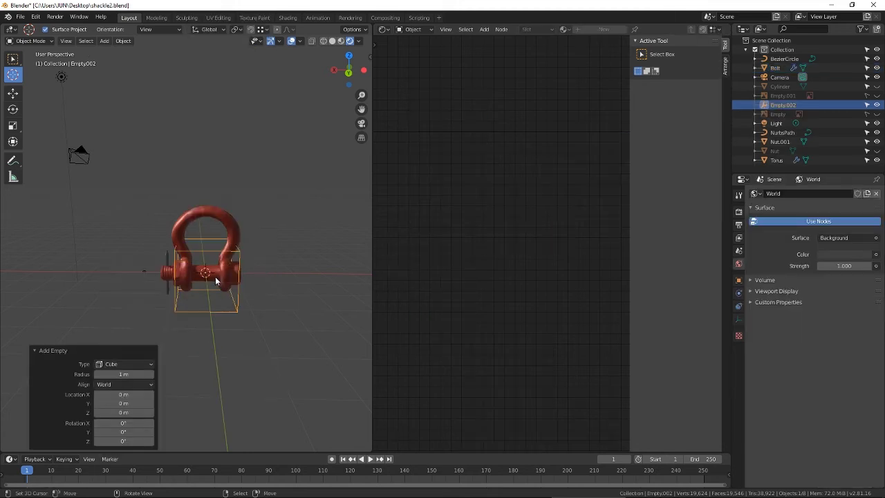
pyautogui.press('s')
pyautogui.click(272, 257)
# Step: Try a Track To constraint with the cube empty and camera selected, the camera being active, and undo it
pyautogui.moveTo(178, 250); pyautogui.dragTo(201, 253, button='middle')
pyautogui.keyDown('shift'); pyautogui.rightClick(67, 169); pyautogui.keyUp('shift')
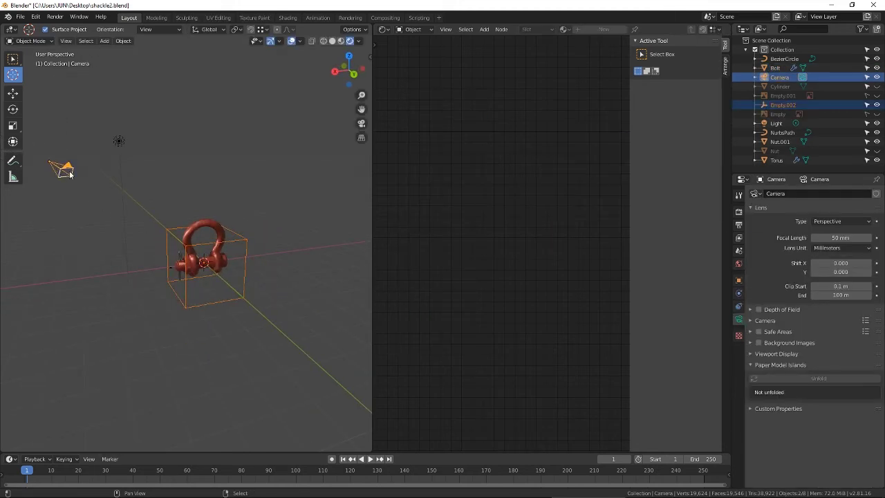
pyautogui.click(123, 41)
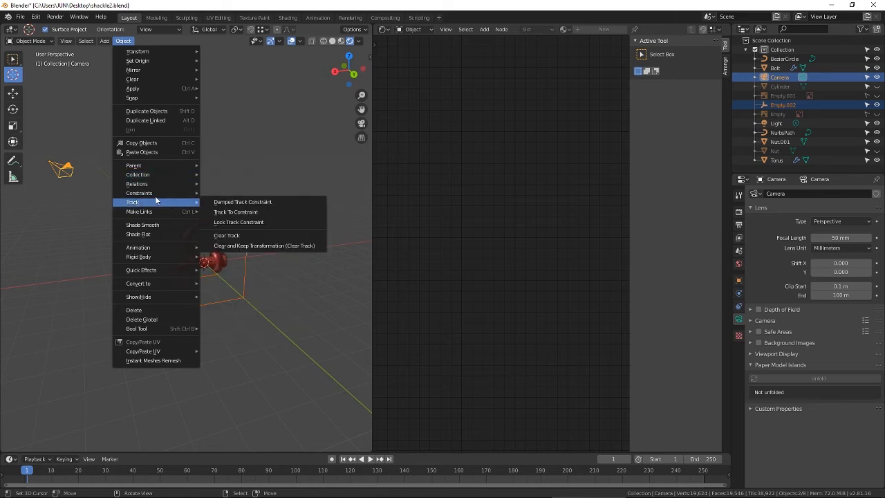
pyautogui.moveTo(156, 196)
pyautogui.click(242, 216)
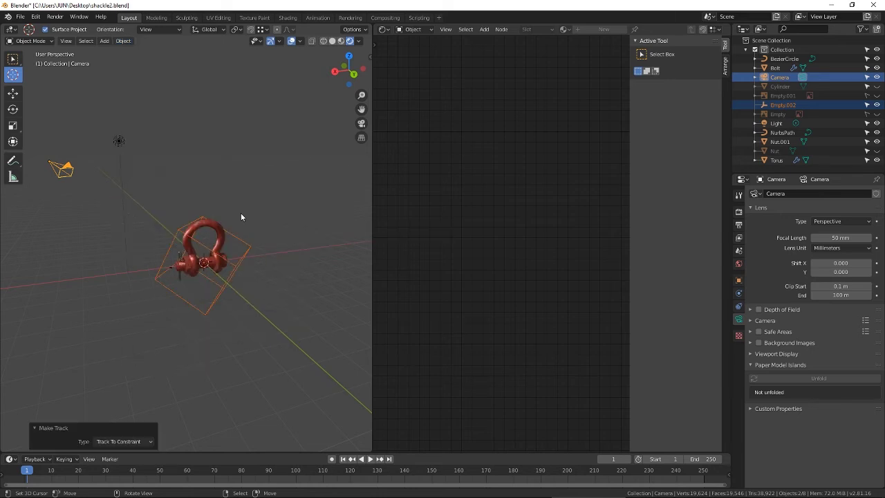
pyautogui.hotkey('ctrl', 'z')
# Step: Try a Lock Track constraint with the camera active, test it by moving the camera, and undo it
pyautogui.click(123, 41)
pyautogui.moveTo(162, 204)
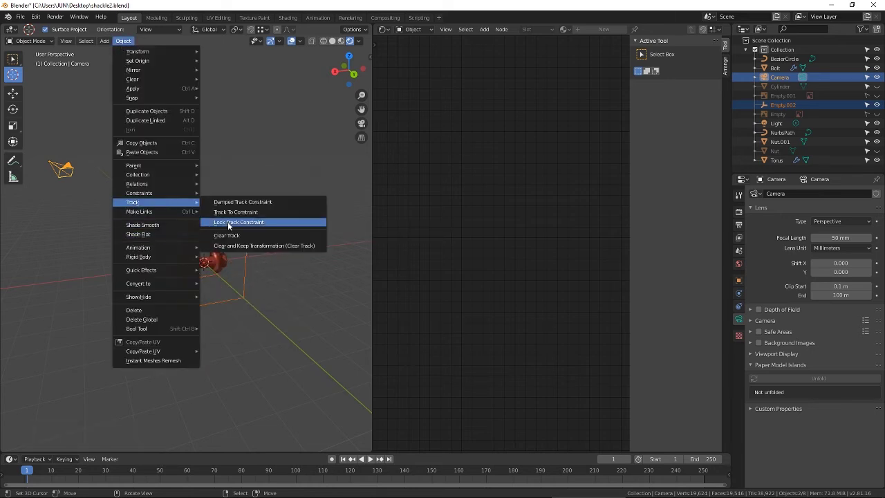
pyautogui.click(229, 223)
pyautogui.rightClick(65, 171)
pyautogui.scroll(-2, 89, 195)
pyautogui.press('g')
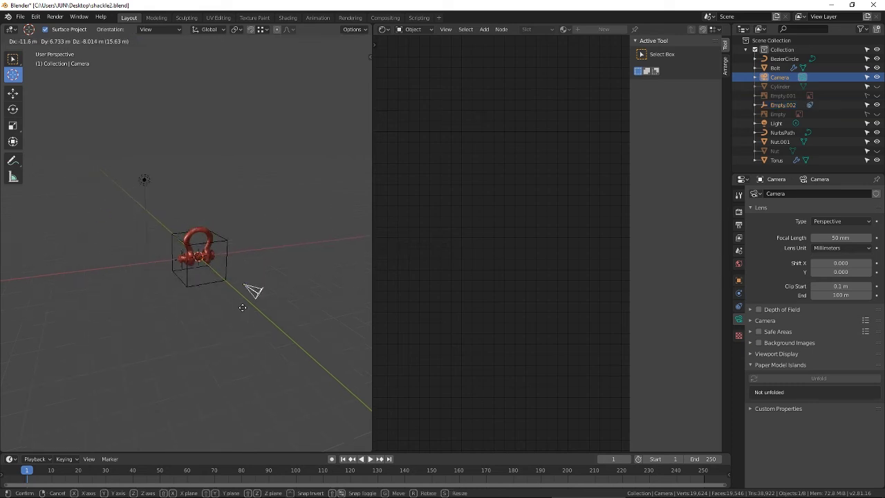
pyautogui.rightClick(210, 220)
pyautogui.hotkey('ctrl', 'z')
pyautogui.hotkey('ctrl', 'z')
pyautogui.hotkey('ctrl', 'z')
# Step: Add a Lock Track constraint to the camera with the cube empty as the active target
pyautogui.keyDown('shift'); pyautogui.rightClick(229, 248); pyautogui.keyUp('shift')
pyautogui.click(123, 41)
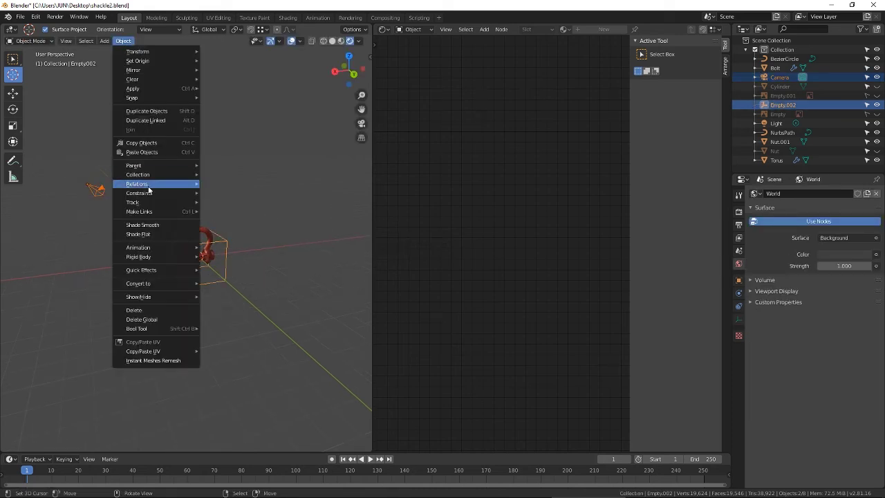
pyautogui.moveTo(151, 202)
pyautogui.click(258, 223)
# Step: Test the camera's tracking by temporarily moving the cube empty in the perspective and camera views
pyautogui.rightClick(174, 226)
pyautogui.press('g')
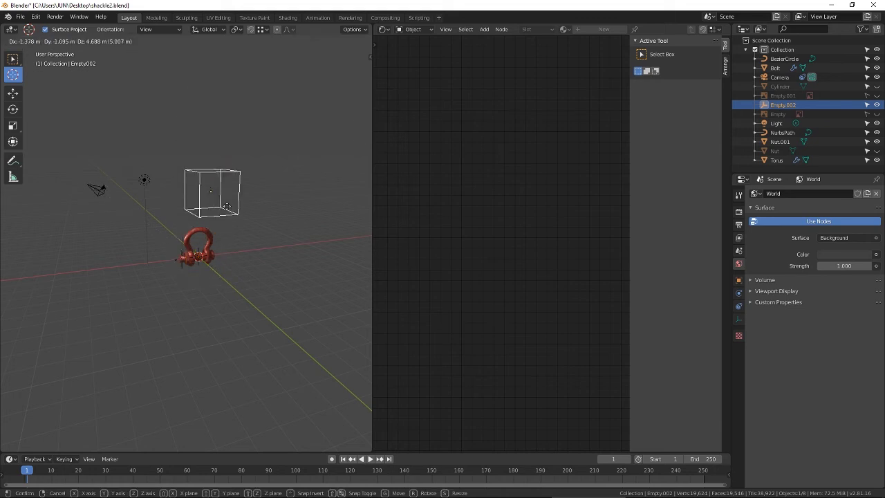
pyautogui.rightClick(209, 249)
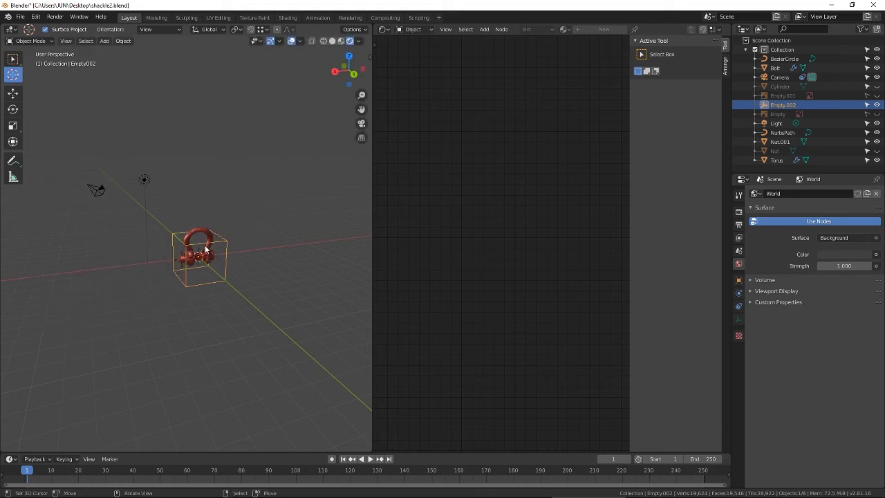
pyautogui.press('KP_0')
pyautogui.press('g')
pyautogui.rightClick(197, 252)
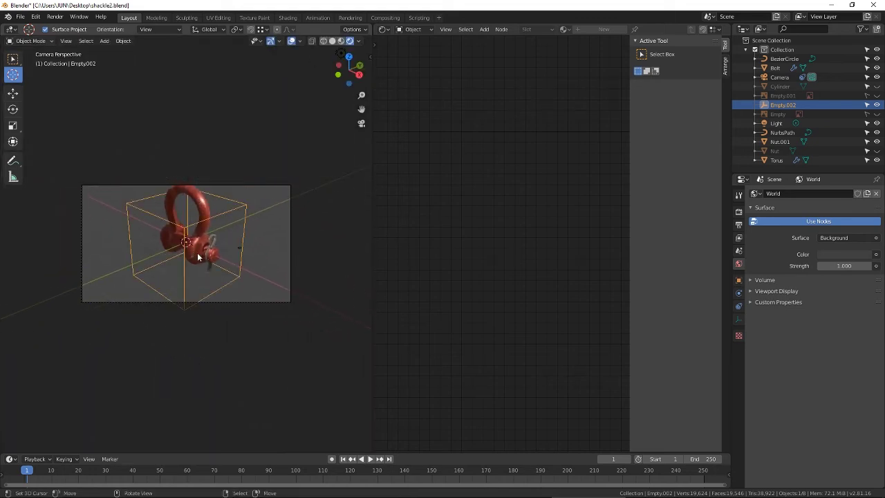
pyautogui.press('KP_0')
pyautogui.scroll(1, 225, 270)
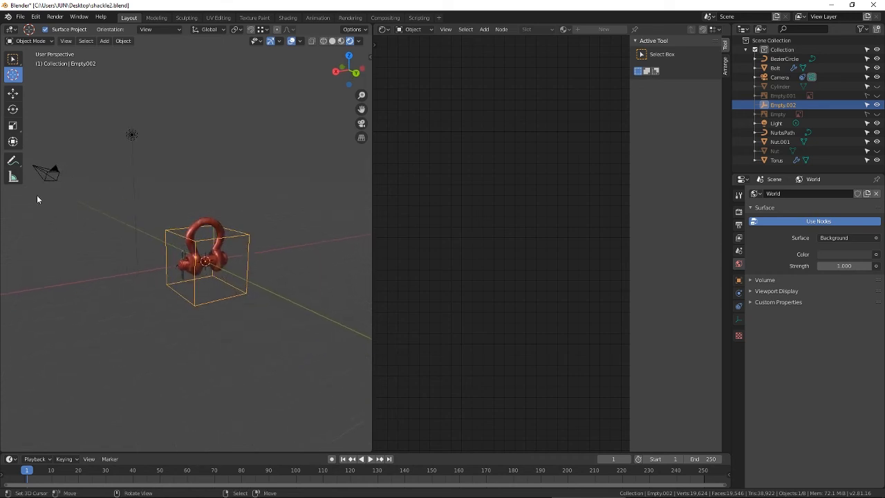
# Step: Move the camera down 2.58 m along the global Z axis with the Transform tool
pyautogui.rightClick(46, 173)
pyautogui.click(13, 142)
pyautogui.scroll(-2, 51, 134)
pyautogui.moveTo(26, 109); pyautogui.dragTo(74, 167)
# Step: Change the node editor area to a 3D viewport showing the camera view and test the framing by moving the camera
pyautogui.click(385, 29)
pyautogui.click(404, 58)
pyautogui.press('KP_0')
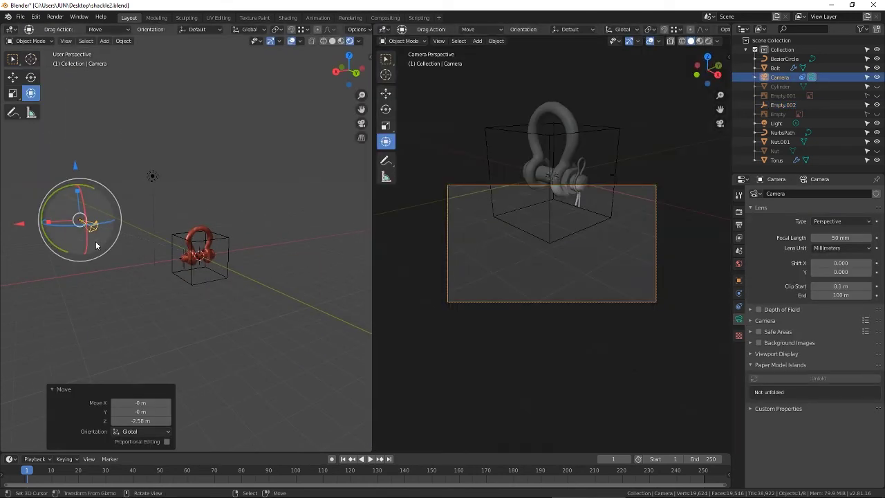
pyautogui.press('g')
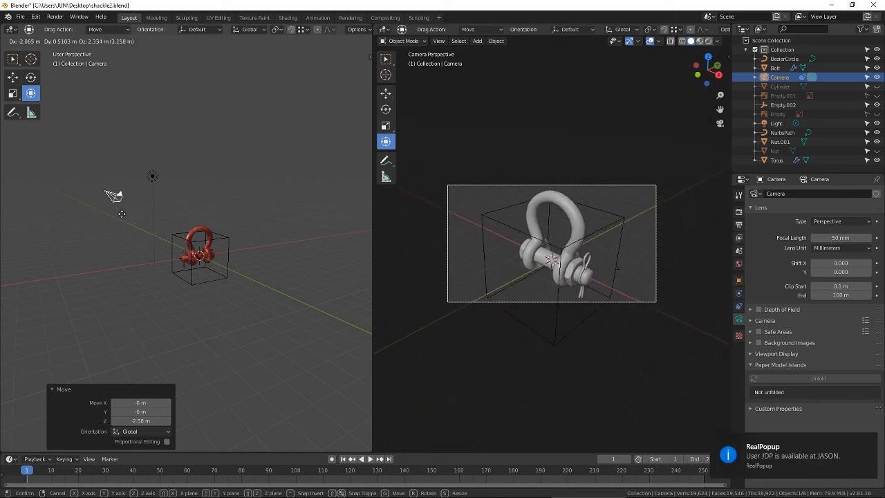
pyautogui.click(96, 241)
# Step: Add a Track To constraint to the camera targeting the cube empty
pyautogui.keyDown('shift'); pyautogui.rightClick(231, 242); pyautogui.keyUp('shift')
pyautogui.click(124, 42)
pyautogui.moveTo(161, 205)
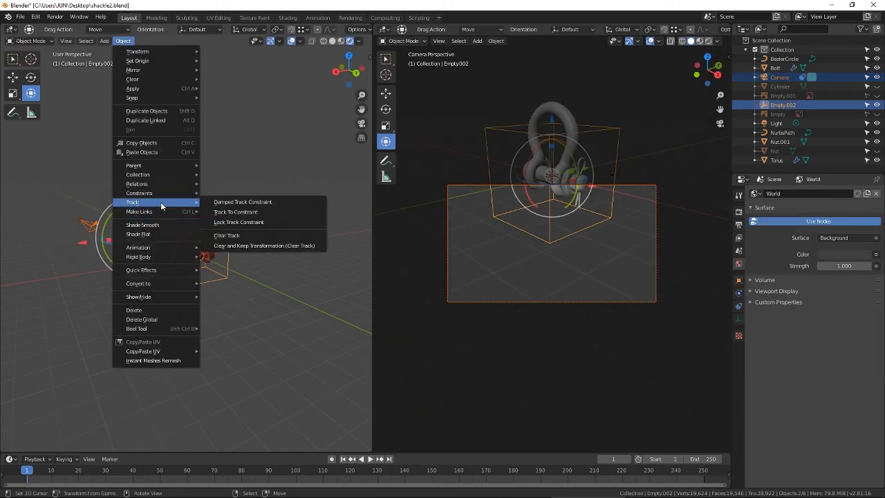
pyautogui.click(238, 213)
# Step: Test the Track To constraint by temporarily moving the camera and the cube empty while checking the camera view
pyautogui.rightClick(95, 222)
pyautogui.press('g')
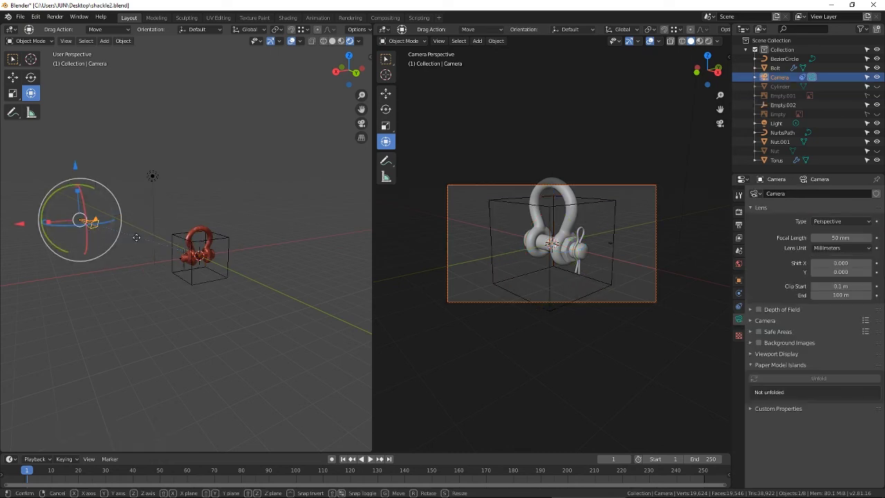
pyautogui.rightClick(137, 235)
pyautogui.rightClick(225, 241)
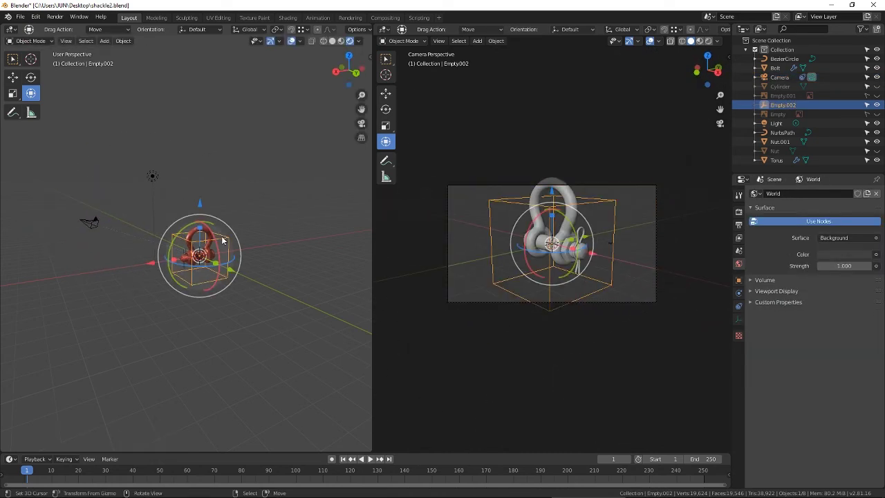
pyautogui.press('g')
pyautogui.rightClick(214, 290)
pyautogui.rightClick(95, 220)
pyautogui.press('g')
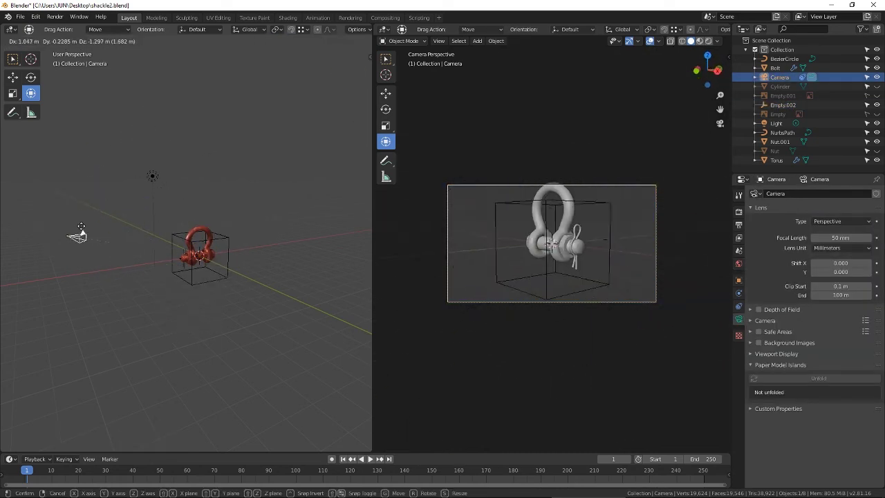
pyautogui.rightClick(138, 219)
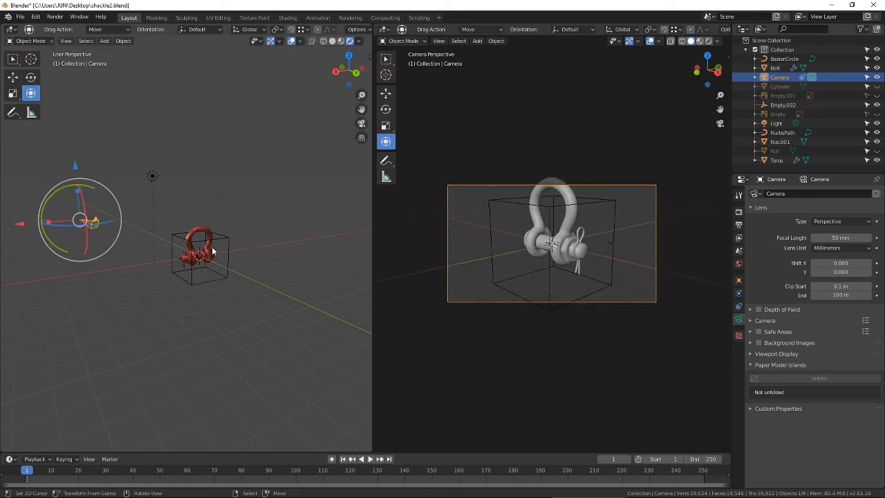
# Step: Add a plain axes empty at the world origin and scale it up beyond the shackle
pyautogui.hotkey('shift', 'a')
pyautogui.moveTo(210, 215)
pyautogui.click(254, 216)
pyautogui.press('s')
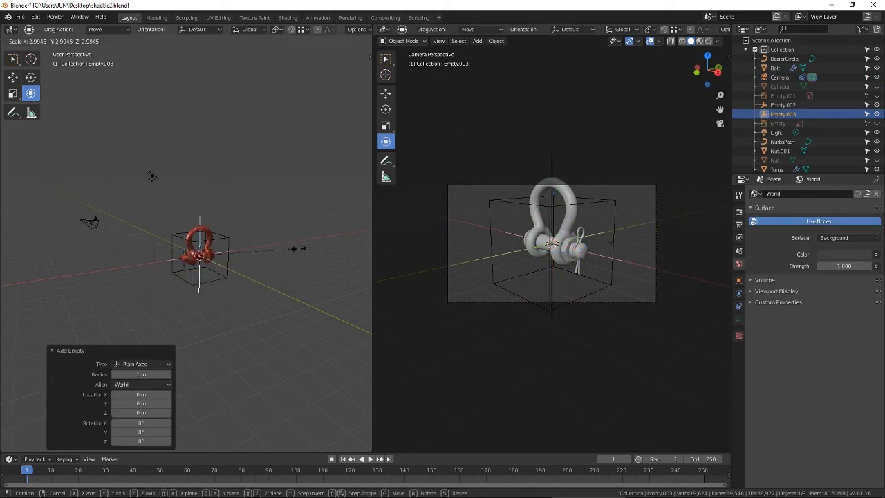
pyautogui.click(294, 249)
# Step: Parent the camera to the plain axes empty and try rotating the empty around the Z axis
pyautogui.rightClick(91, 220)
pyautogui.keyDown('shift'); pyautogui.rightClick(202, 205); pyautogui.keyUp('shift')
pyautogui.click(203, 204)
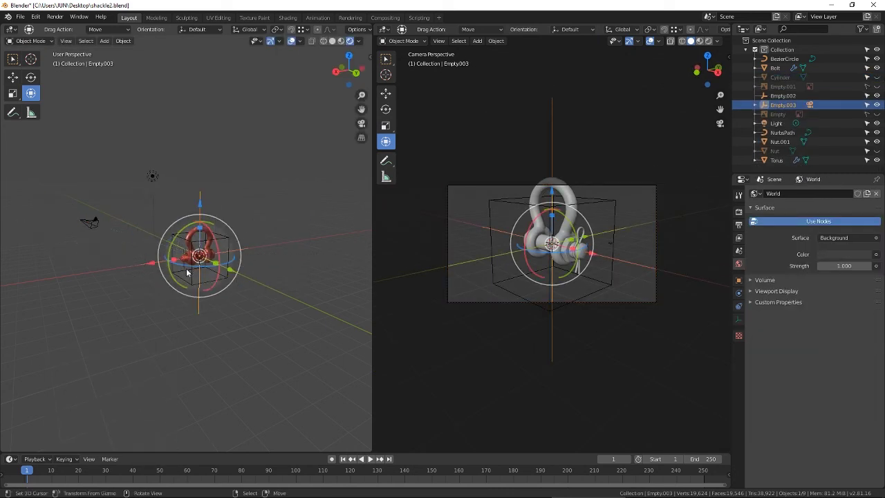
pyautogui.press('r')
pyautogui.press('z')
pyautogui.moveTo(215, 266); pyautogui.dragTo(161, 272)
# Step: Set the camera viewport to rendered shading and raise the cube empty to center the shackle in the frame
pyautogui.click(708, 41)
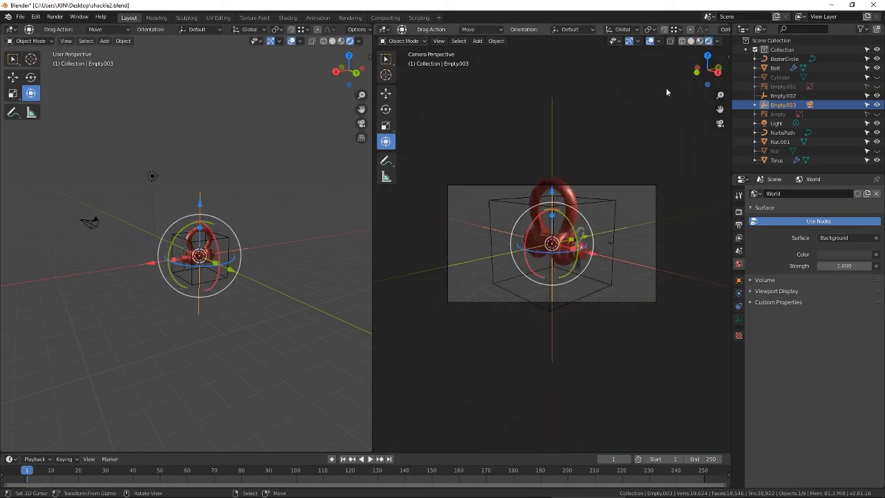
pyautogui.moveTo(552, 192)
pyautogui.mouseDown()
pyautogui.moveTo(552, 208)
pyautogui.moveTo(558, 178)
pyautogui.mouseUp()
pyautogui.rightClick(550, 204)
pyautogui.rightClick(524, 206)
# Step: Rotate the plain axes empty 92.1° around the global Z axis to swing the camera to the pin side, and save the file
pyautogui.rightClick(202, 204)
pyautogui.moveTo(168, 261); pyautogui.dragTo(223, 270)
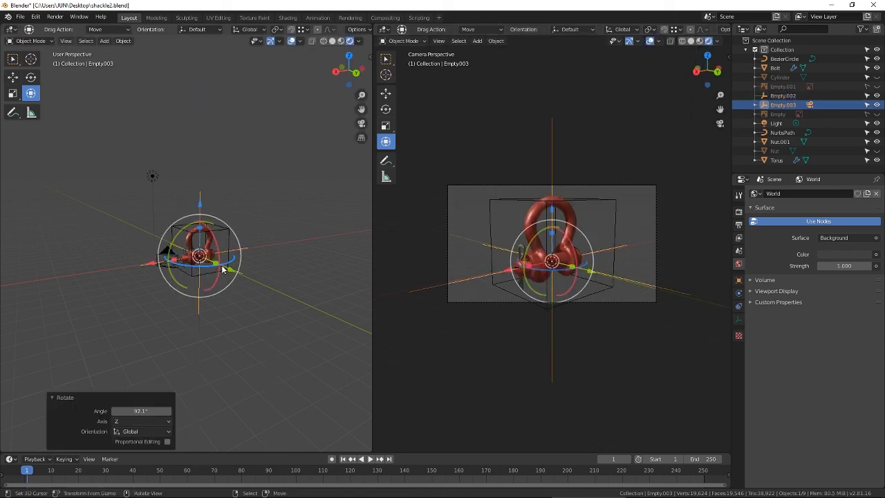
pyautogui.scroll(4, 594, 205)
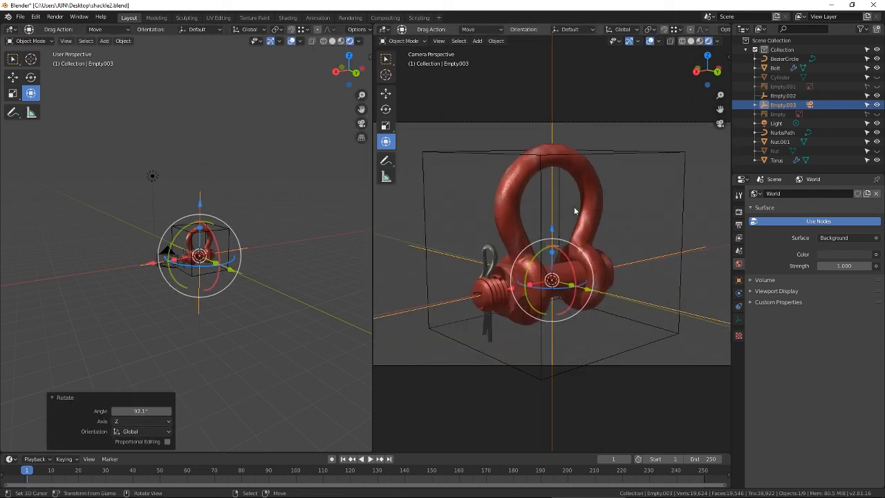
pyautogui.hotkey('ctrl', 's')
pyautogui.click(517, 175)
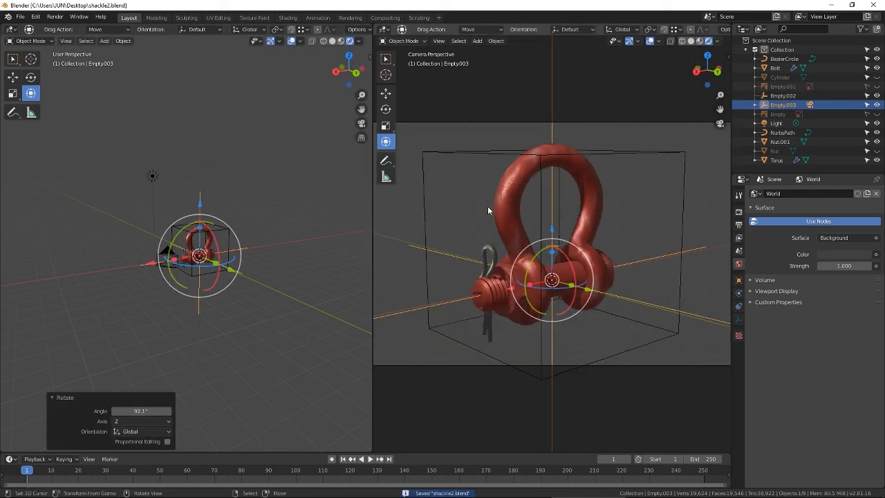
# Step: Render a still image from the camera to inspect the shackle, and close the render result
pyautogui.press('F12')
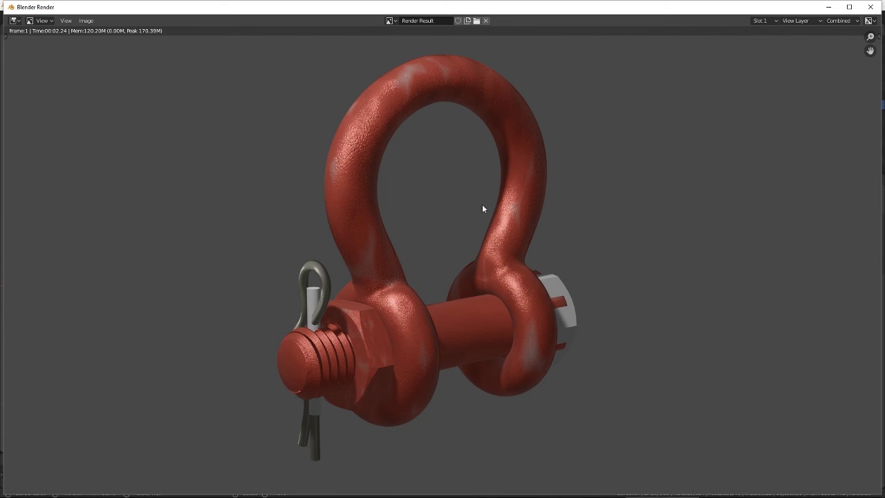
pyautogui.click(870, 7)
# Step: Check the hidden reference image Empty and hide it again, and unhide and delete the leftover Cylinder object
pyautogui.click(877, 115)
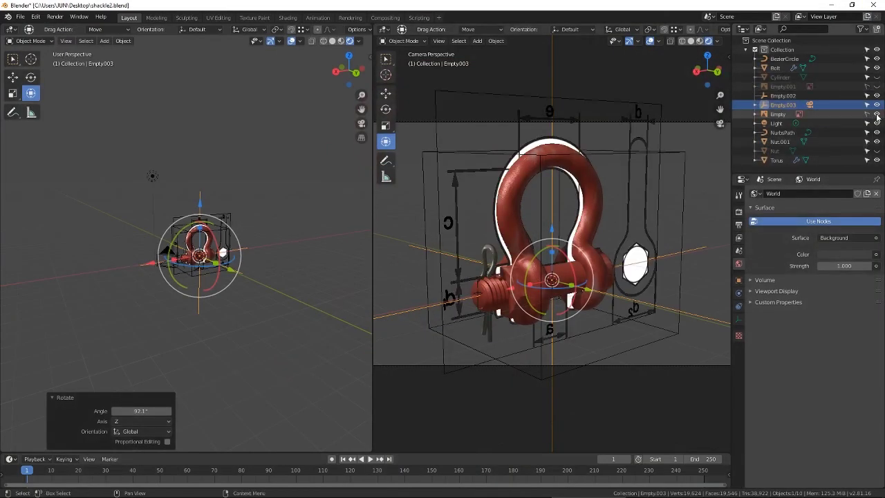
pyautogui.click(876, 115)
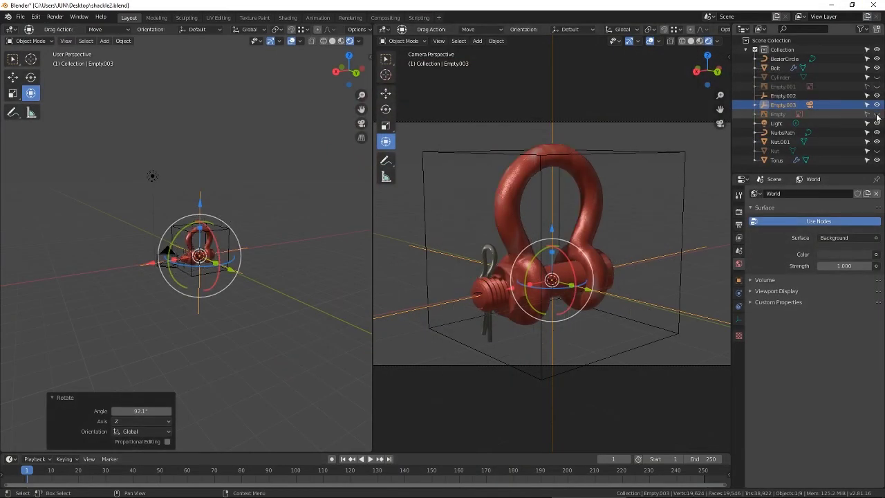
pyautogui.click(876, 79)
pyautogui.click(771, 79)
pyautogui.press('Delete')
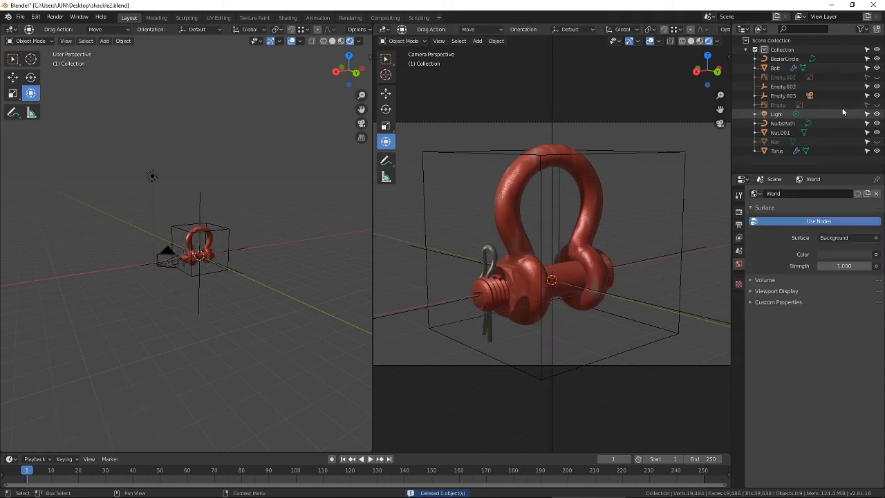
# Step: Check the hidden Empty.001 and hide it again, and unhide and delete the leftover Nut object, keeping Nut.001
pyautogui.click(877, 78)
pyautogui.click(877, 78)
pyautogui.click(877, 142)
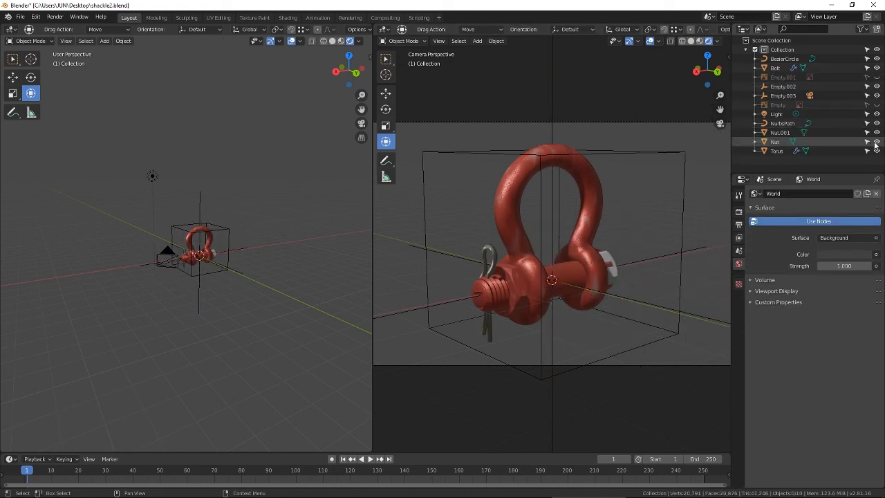
pyautogui.click(775, 141)
pyautogui.press('Delete')
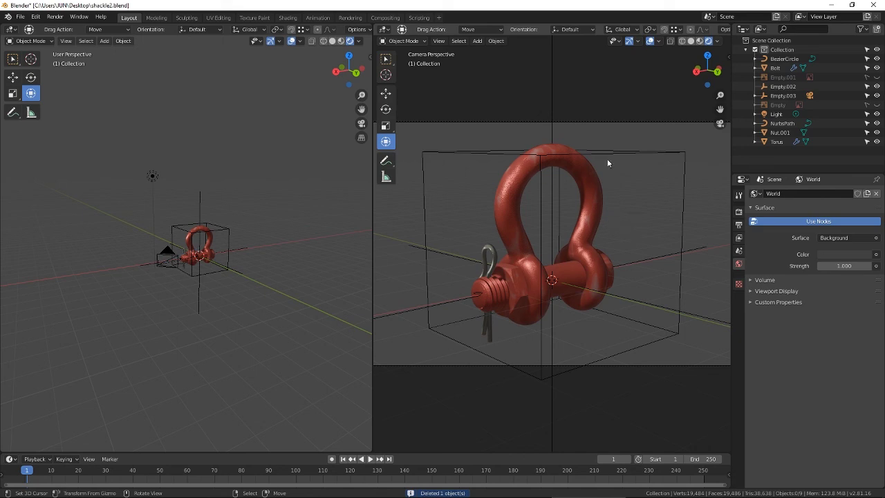